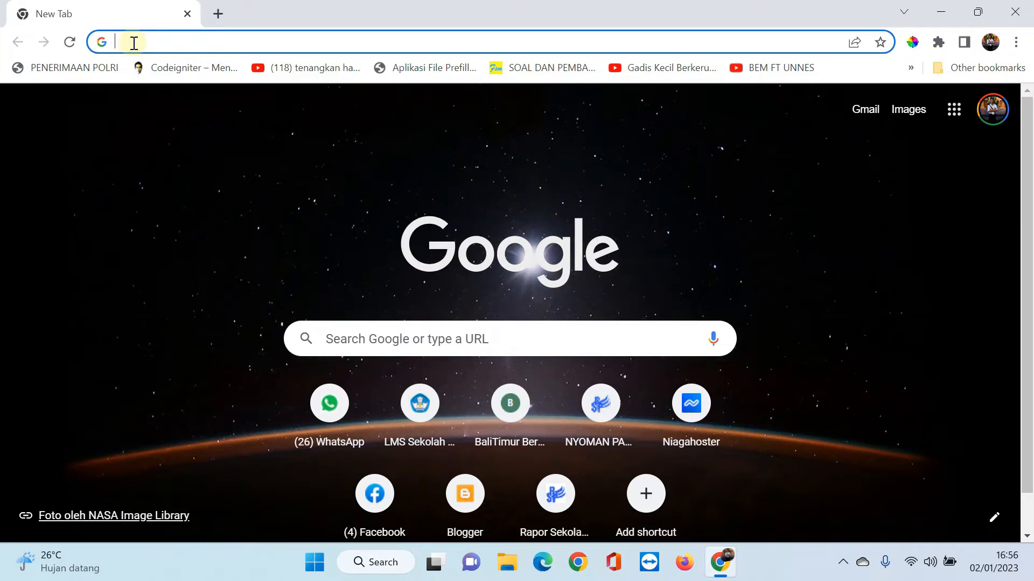
- Open the Rapor SP application at localhost:7252 in the browser
type("localhost:7252")
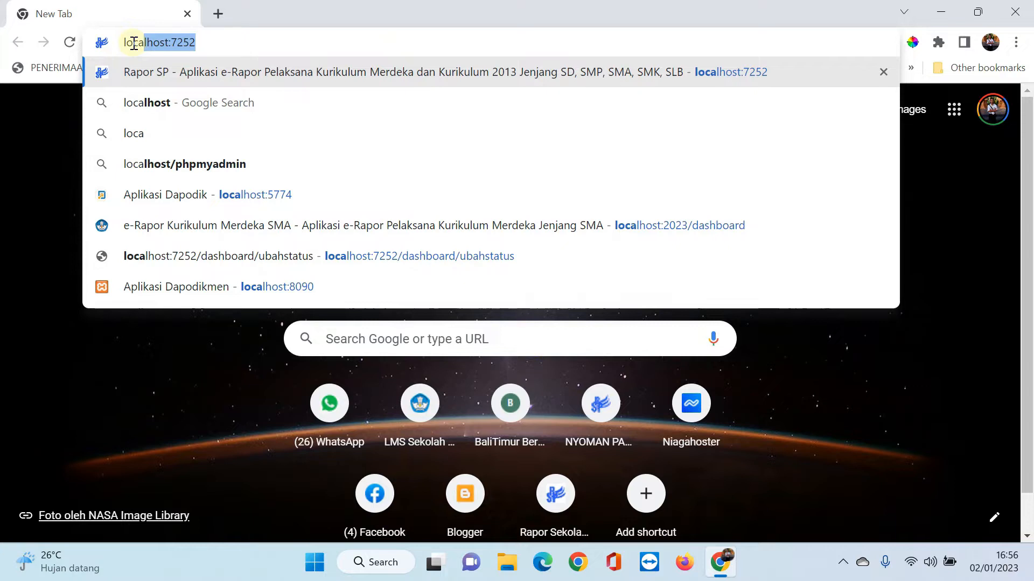
left_click(170, 38)
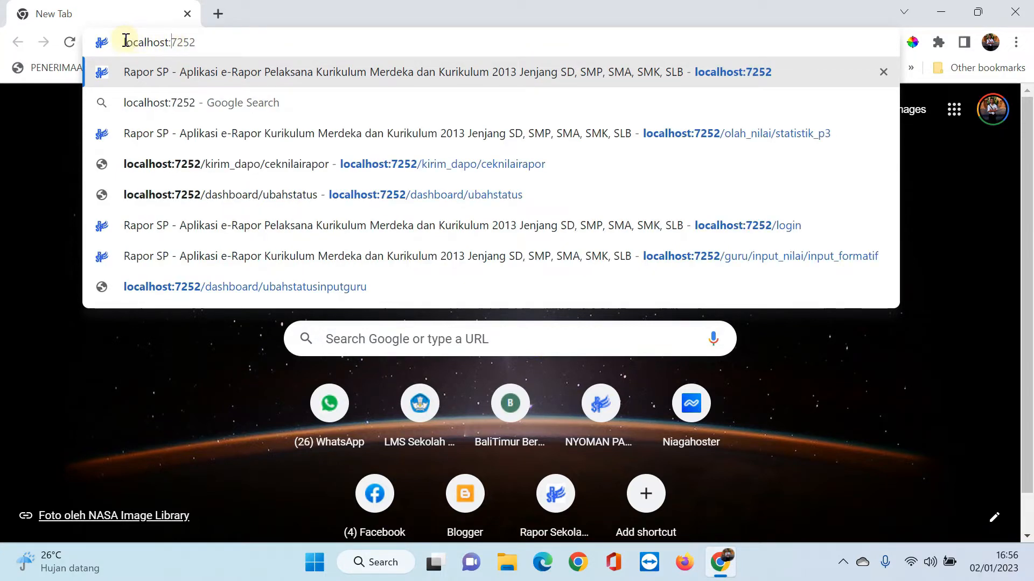
left_click_drag(123, 42, 169, 41)
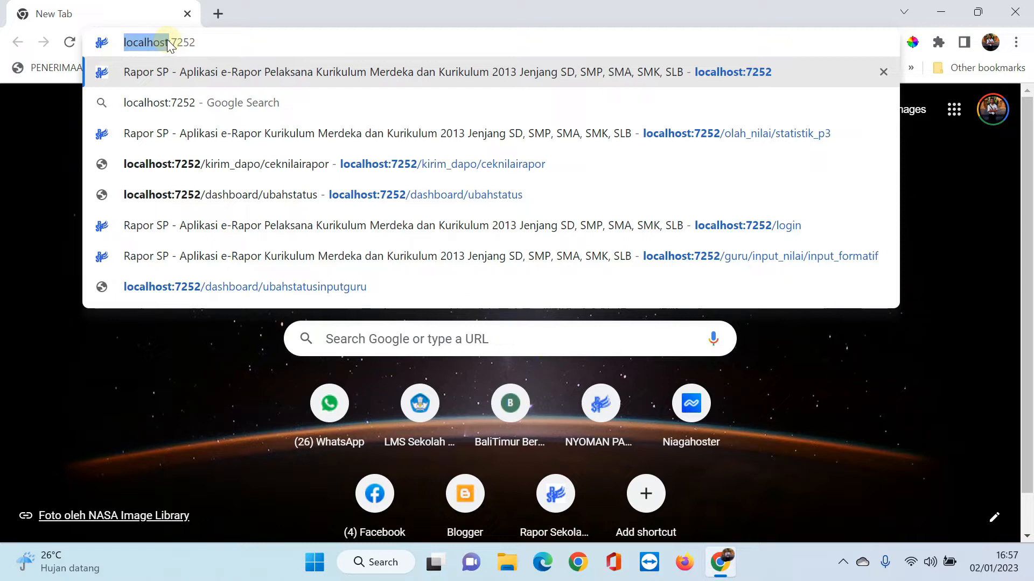
left_click(215, 37)
key("Return")
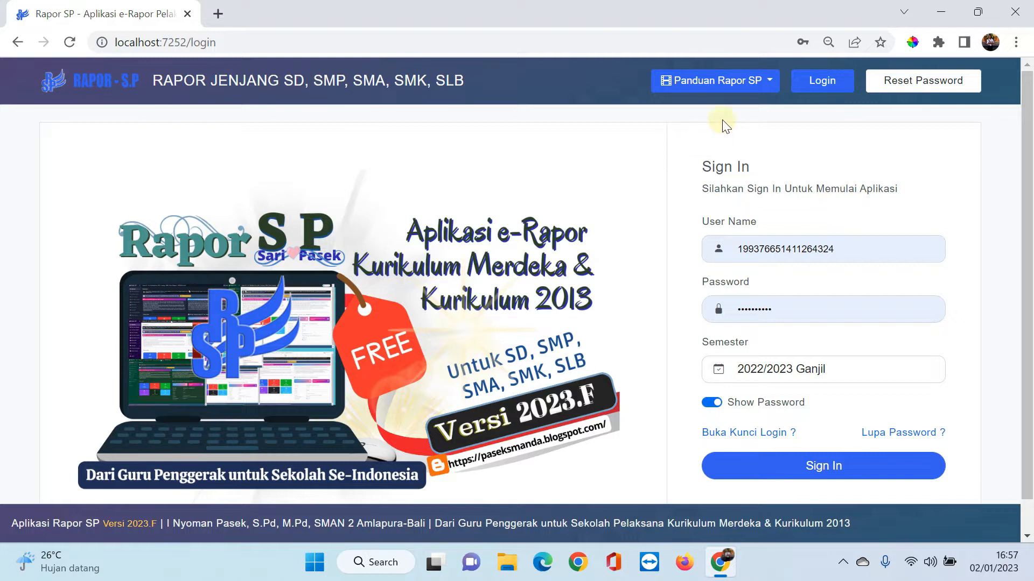
left_click(756, 80)
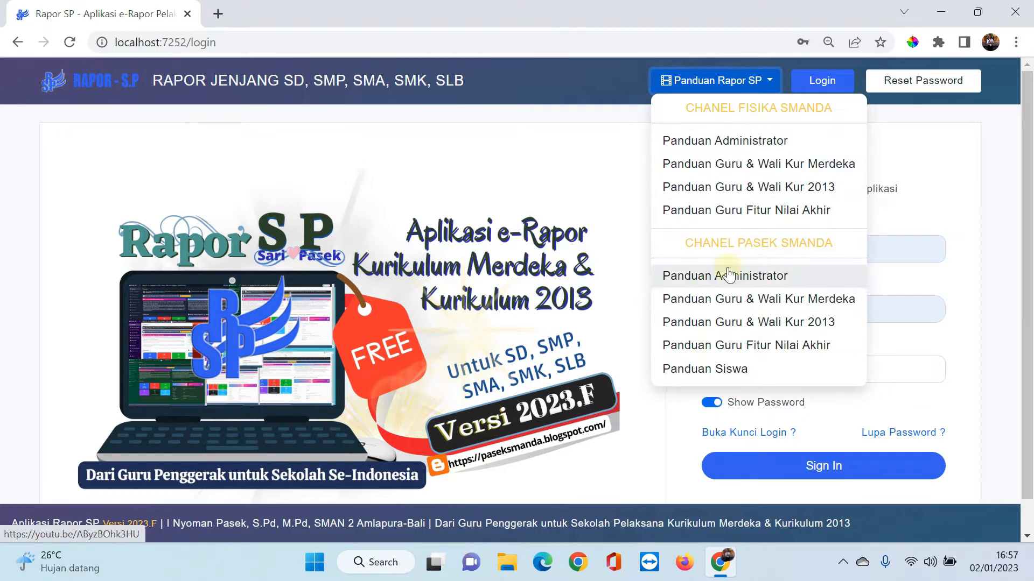
left_click(617, 139)
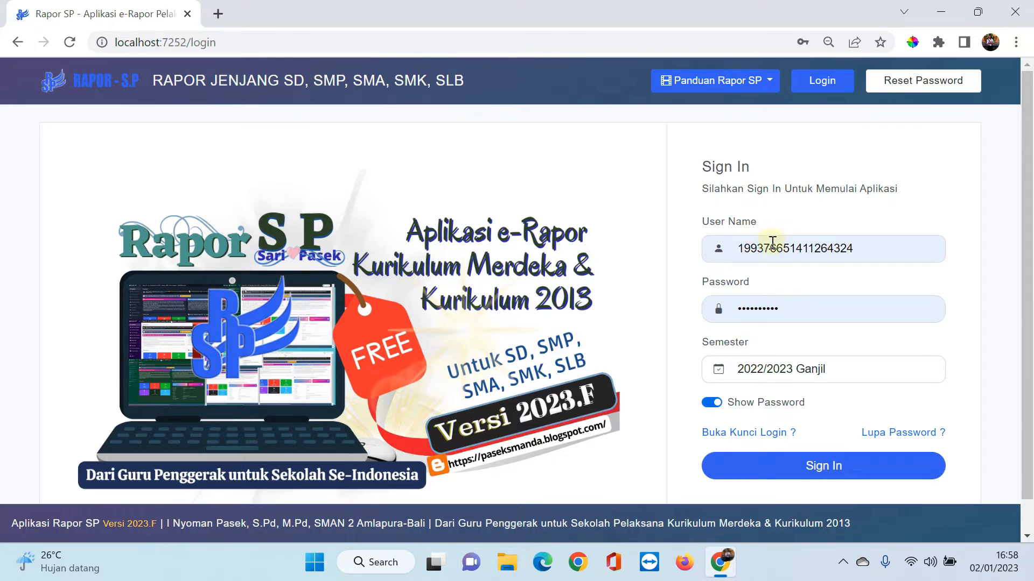
- Sign in with the prefilled teacher account for semester 2022/2023 Ganjil and enter the SMAN CONTOH MERDEKA school's dashboard, dismissing the video guide notice
left_click(864, 245)
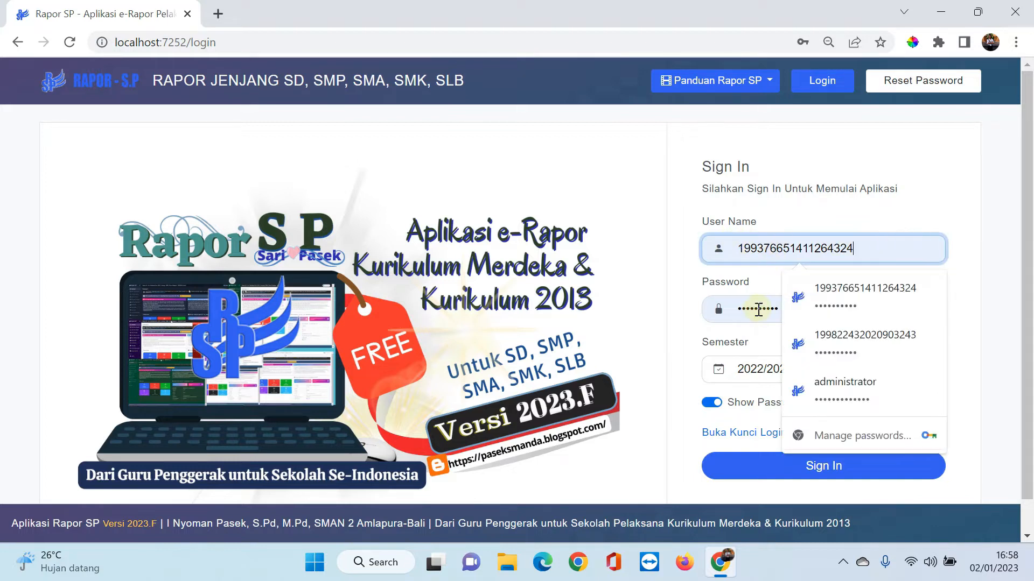
left_click(759, 311)
left_click(657, 366)
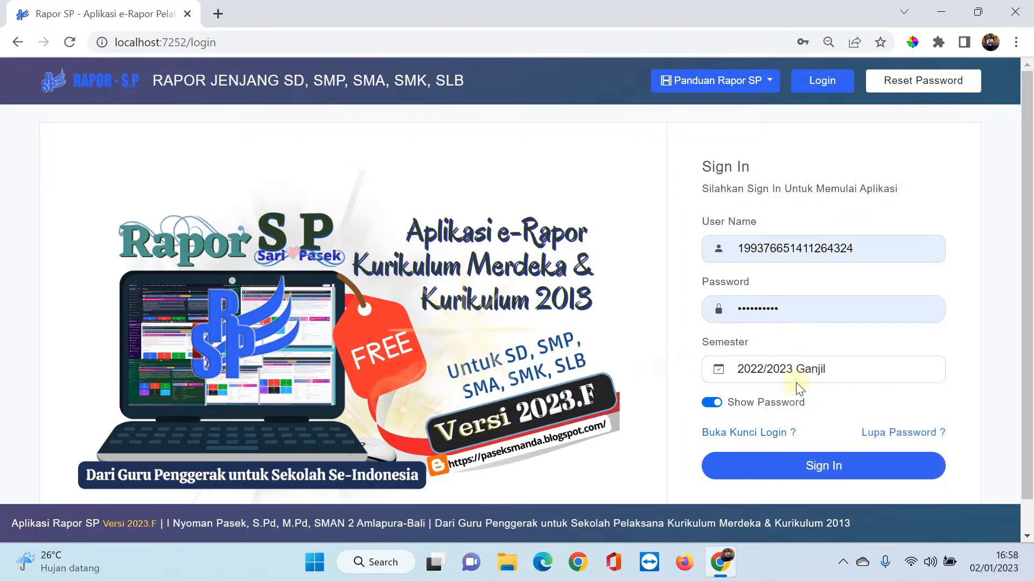
left_click(711, 404)
left_click(709, 402)
left_click(834, 469)
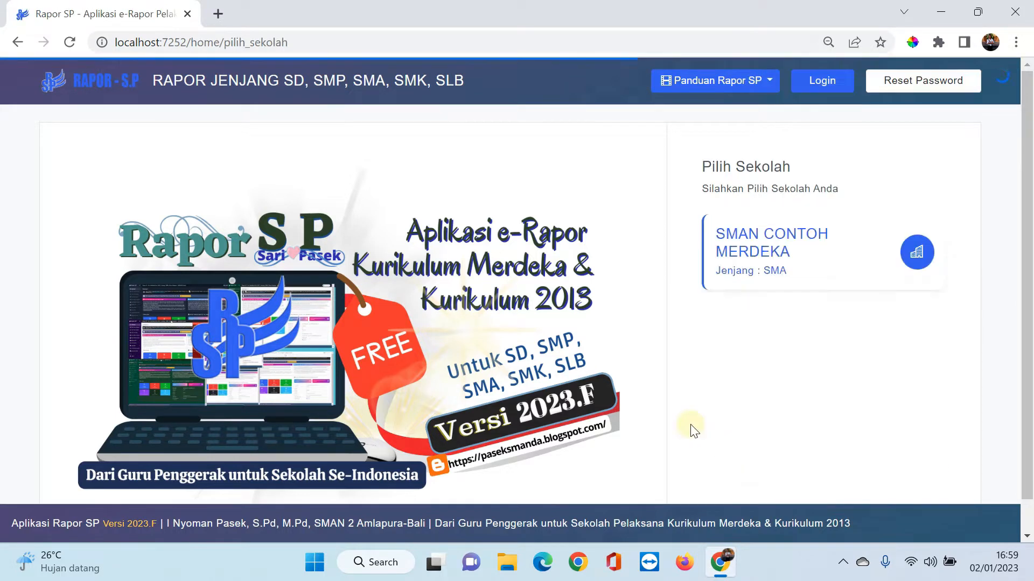
left_click(752, 261)
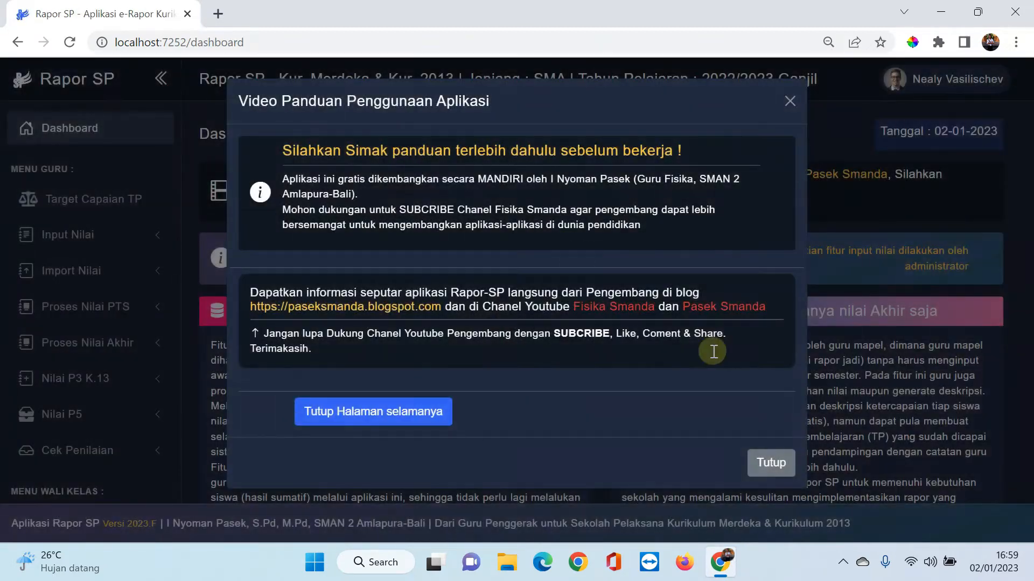
left_click(770, 460)
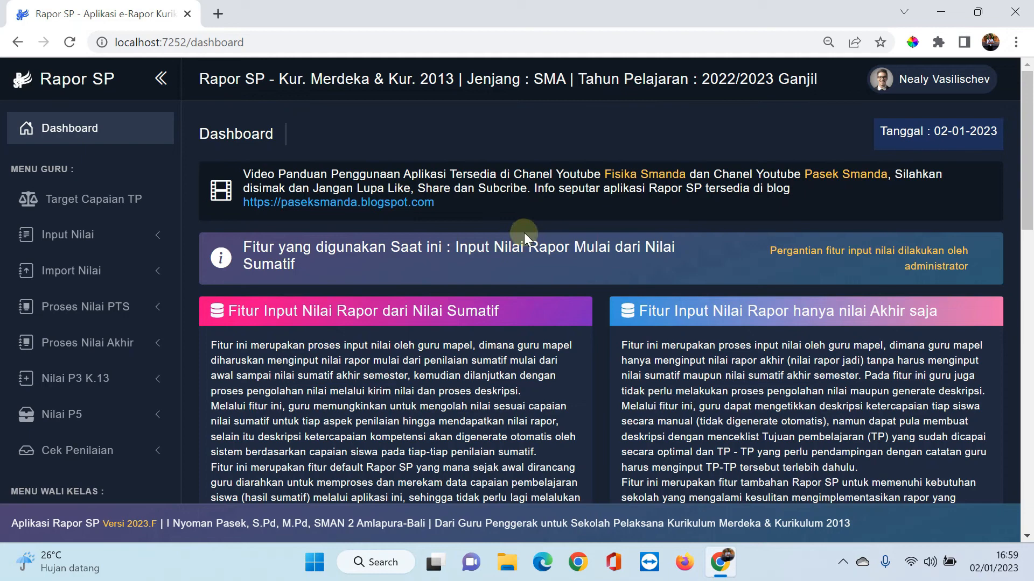
- Examine the dashboard's video guide notice and the information on which grade input feature is currently used
scroll(525, 232, "down", 12)
scroll(525, 233, "up", 15)
left_click_drag(242, 175, 489, 203)
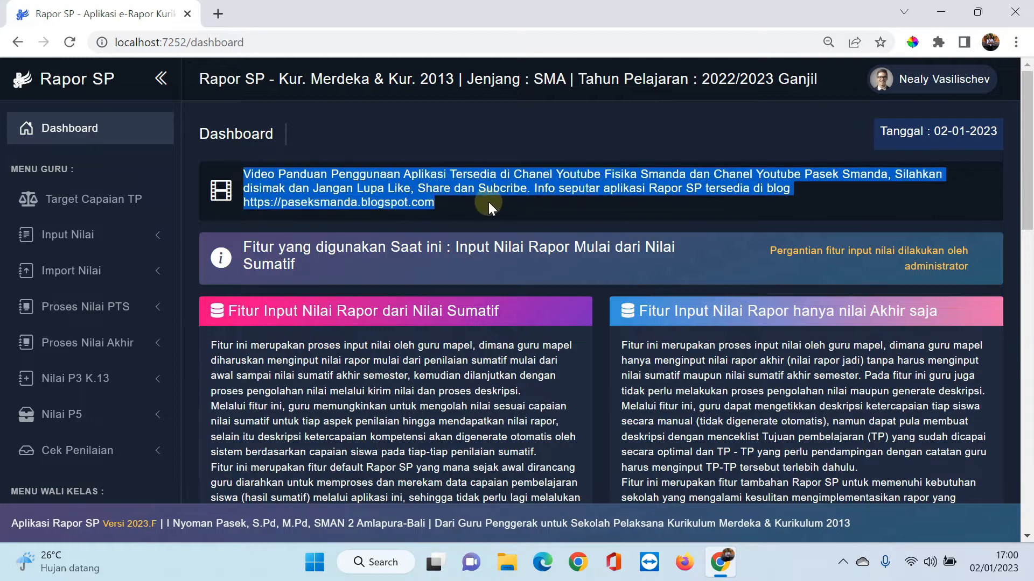
left_click(422, 175)
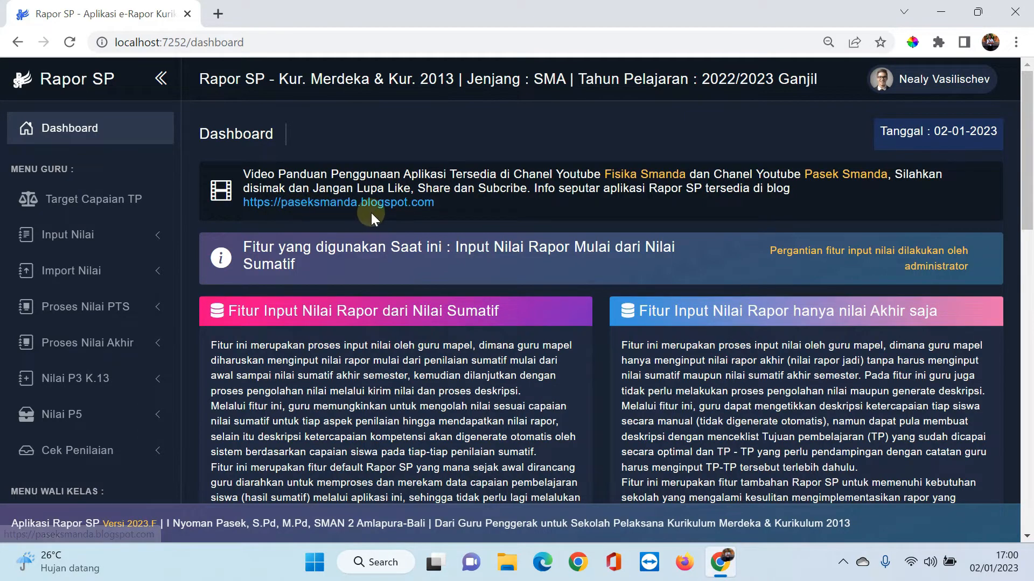
scroll(487, 203, "down", 1)
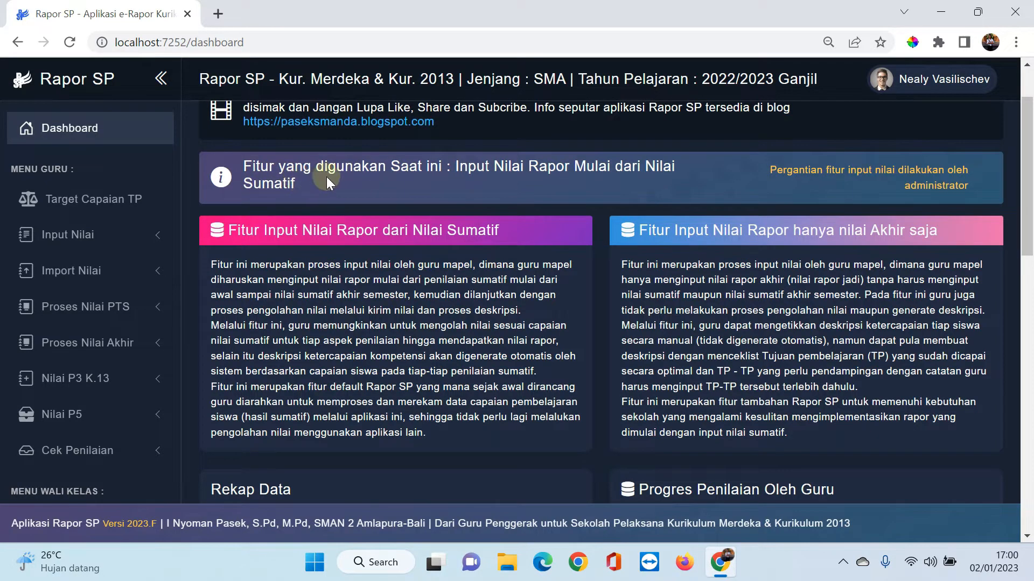
left_click_drag(455, 167, 672, 178)
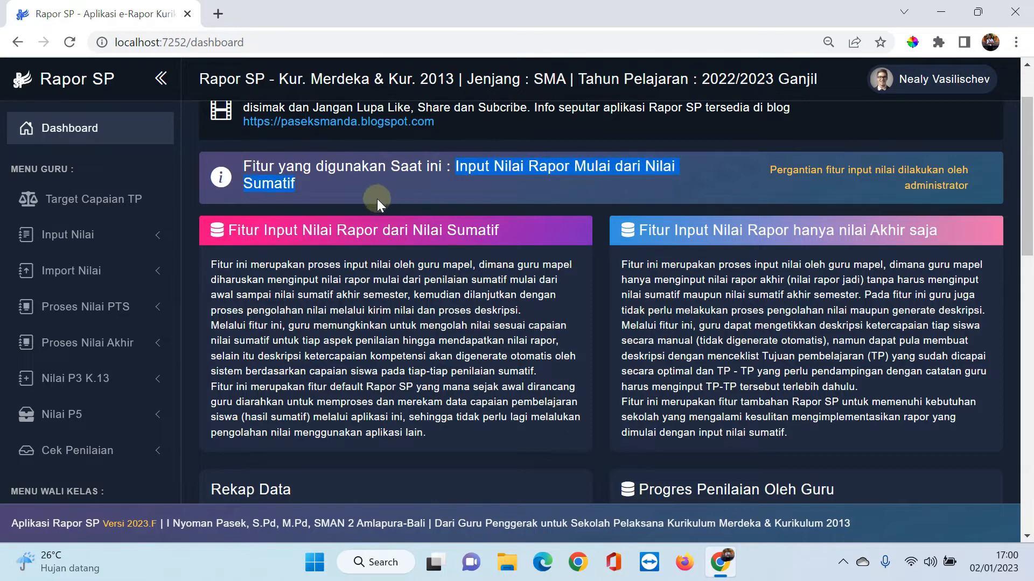
left_click(449, 188)
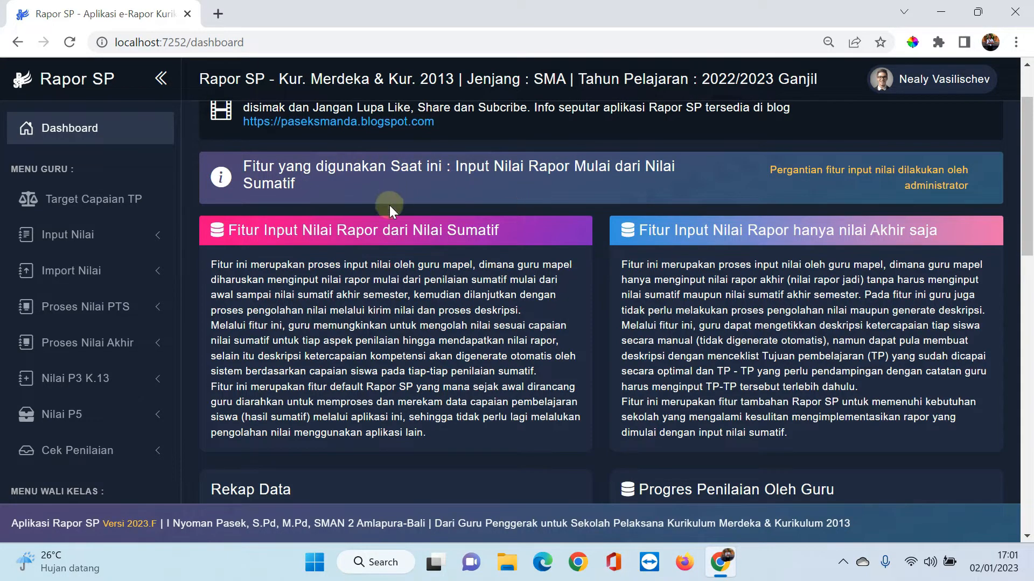
left_click_drag(455, 165, 489, 192)
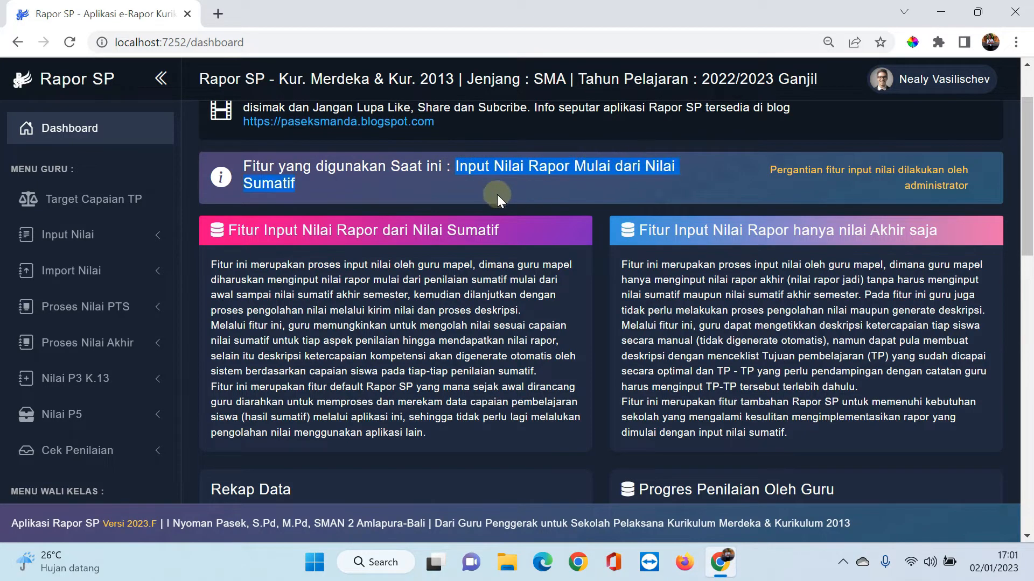
- Review the dashboard's data recap, teacher assessment progress, guide documents and application information
scroll(517, 286, "down", 4)
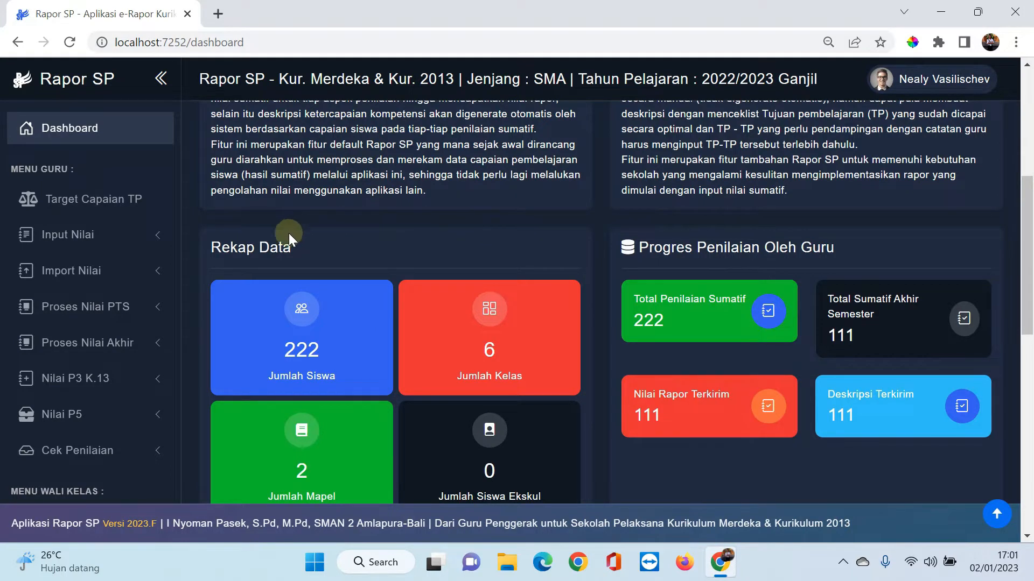
scroll(371, 247, "down", 1)
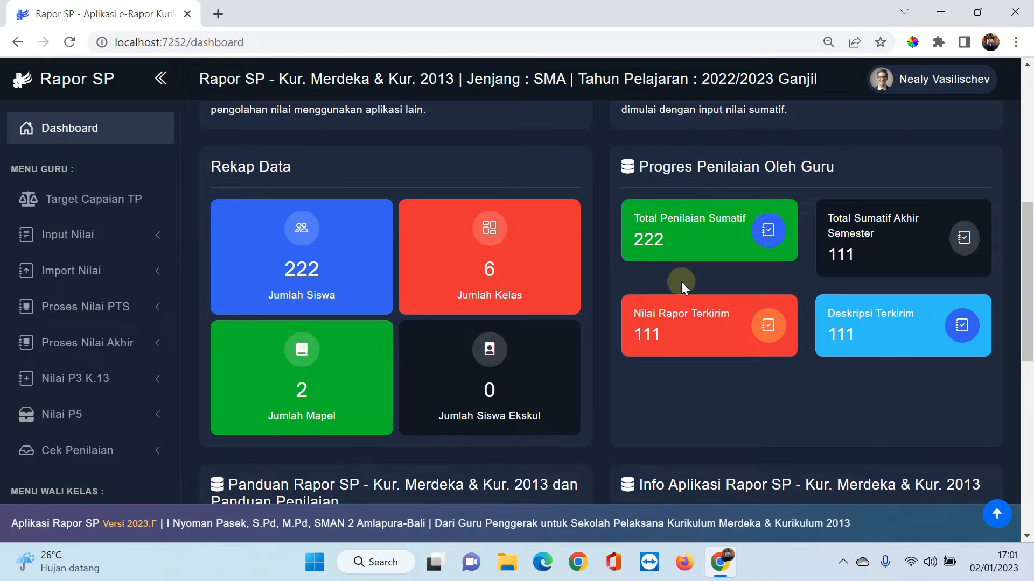
scroll(680, 282, "down", 4)
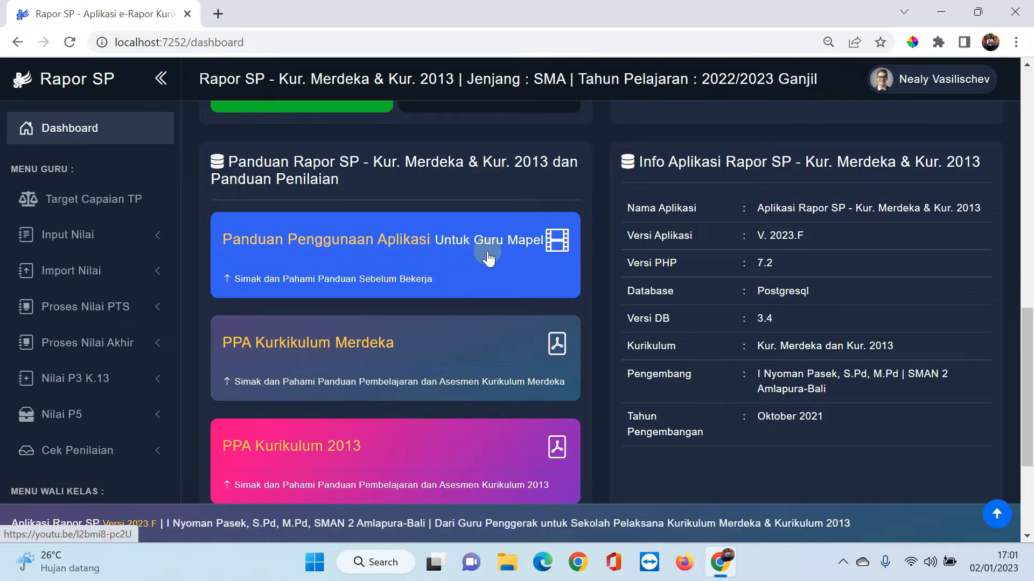
scroll(487, 257, "down", 1)
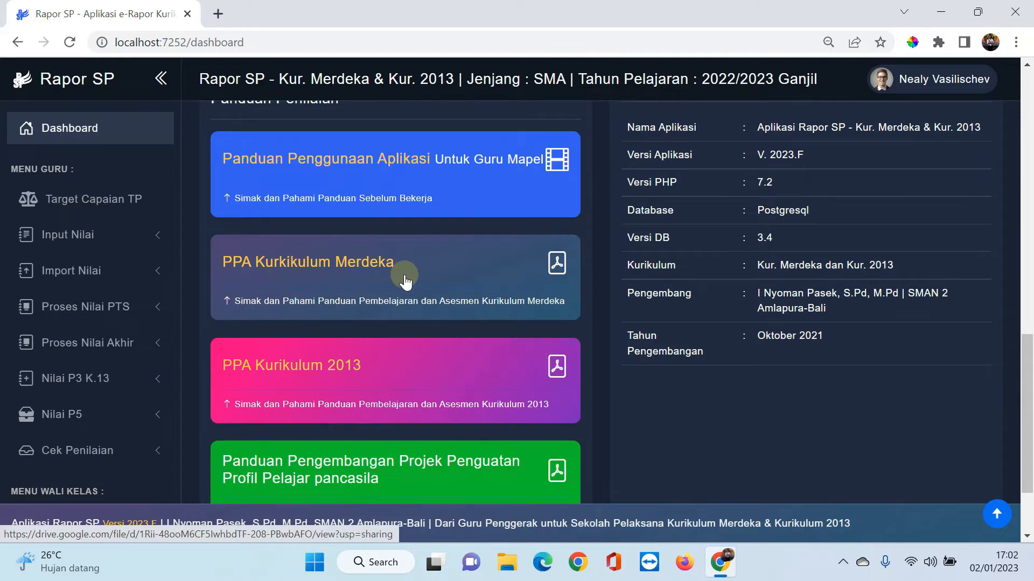
scroll(425, 275, "down", 1)
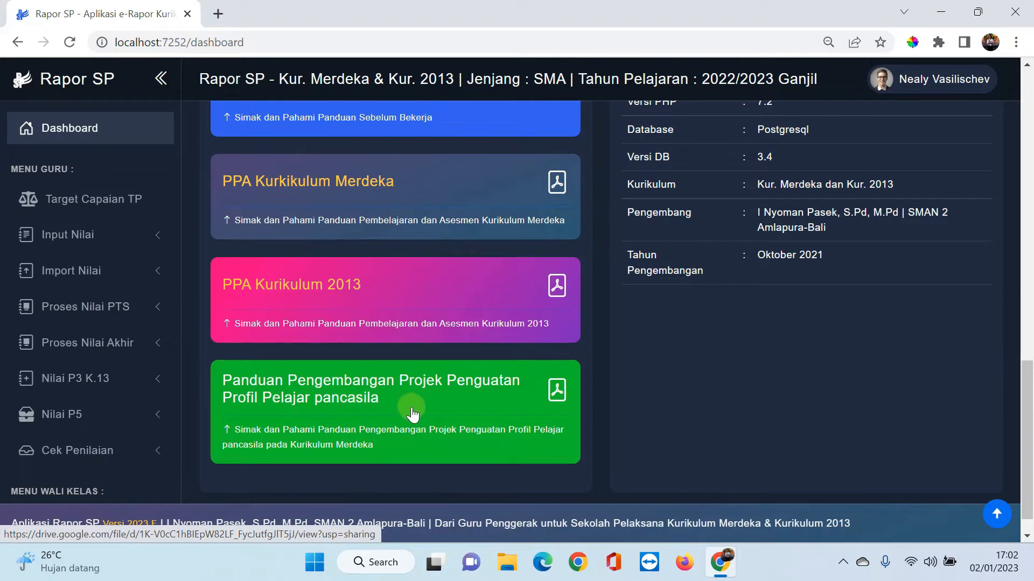
scroll(519, 248, "down", 1)
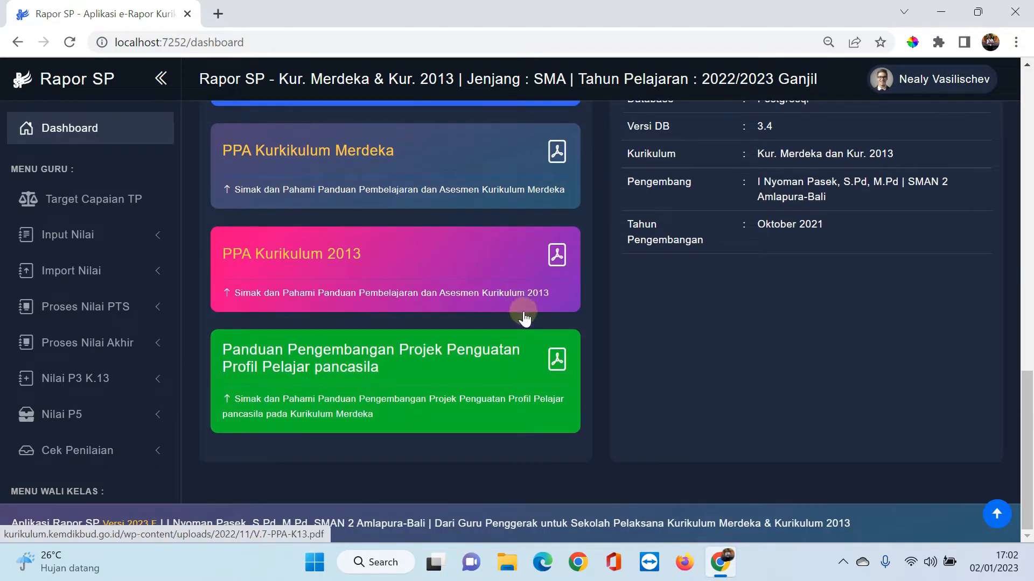
scroll(638, 310, "up", 10)
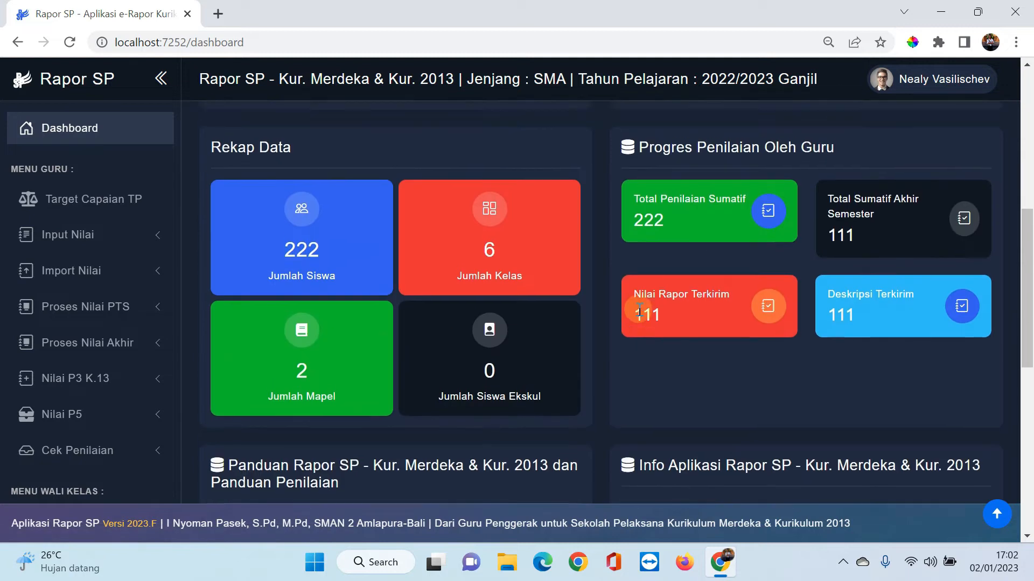
scroll(521, 223, "up", 3)
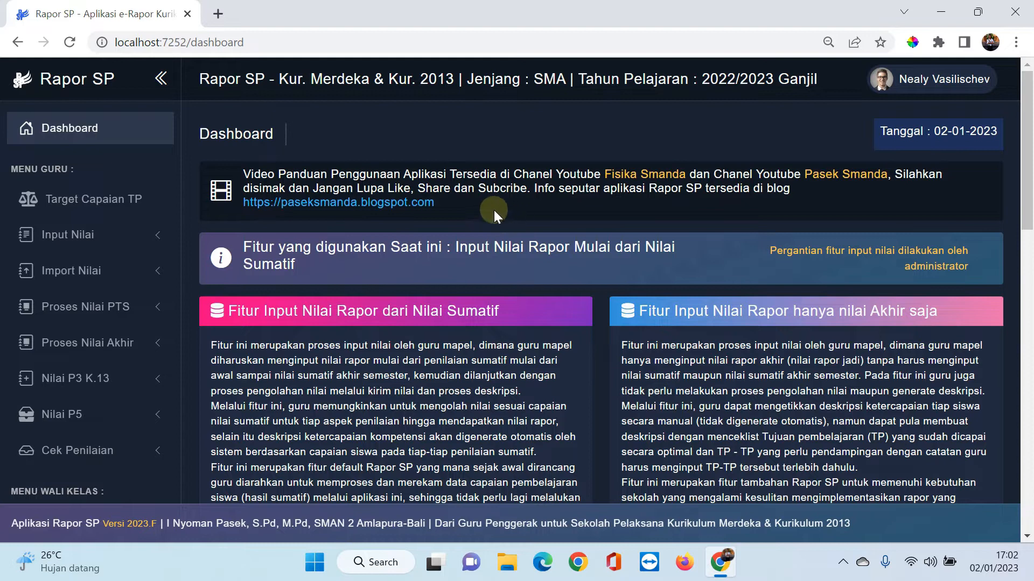
- Display the Target Capaian TP list for the subject Matematika (Umum) and review its existing learning targets
left_click(76, 206)
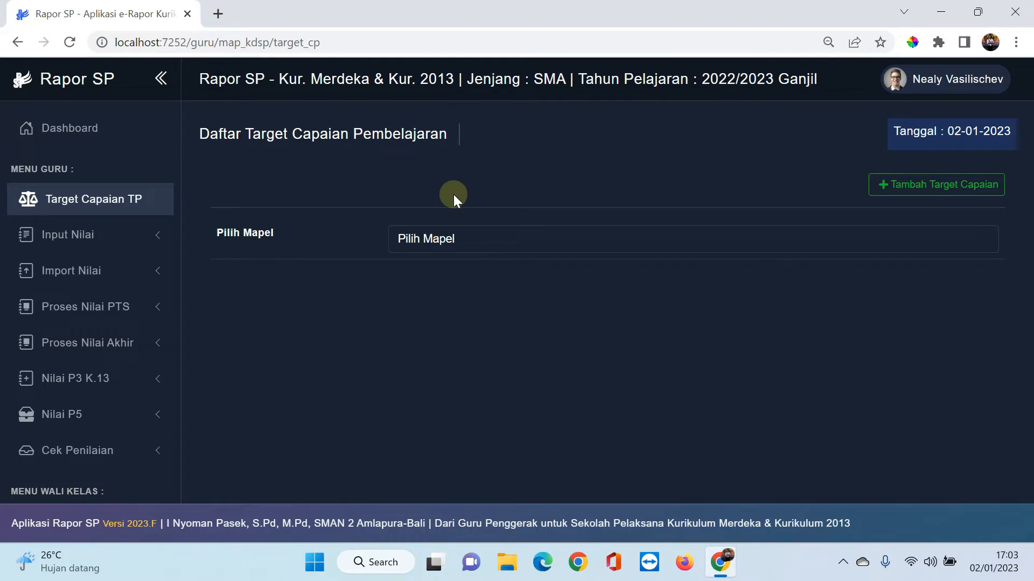
left_click(453, 240)
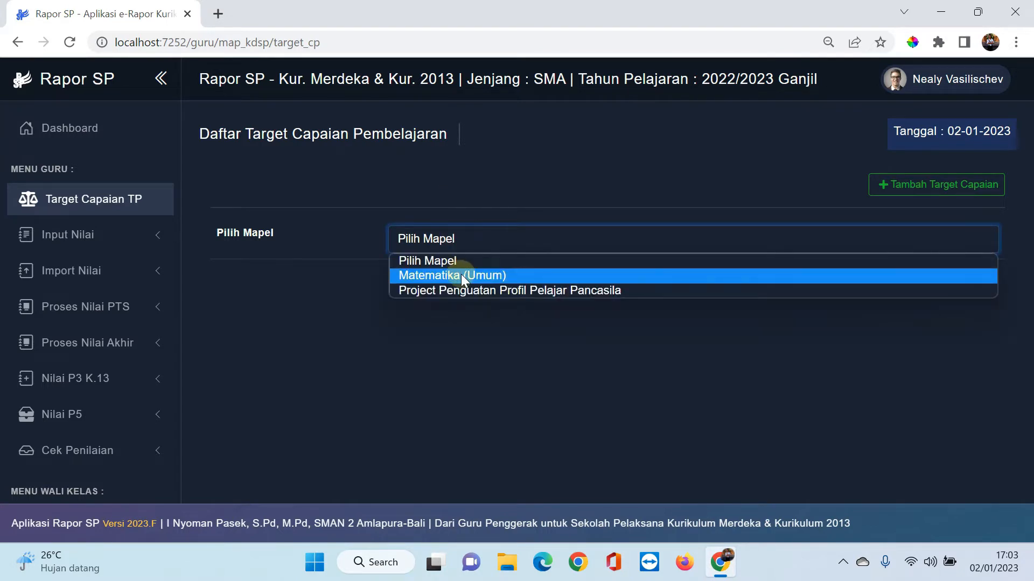
left_click(461, 273)
scroll(474, 259, "down", 1)
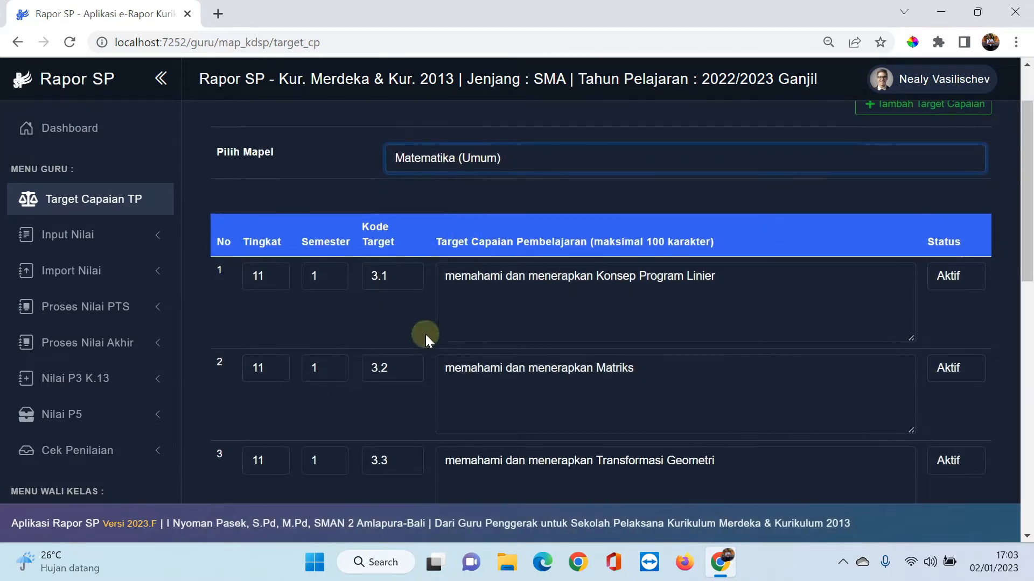
scroll(594, 261, "down", 12)
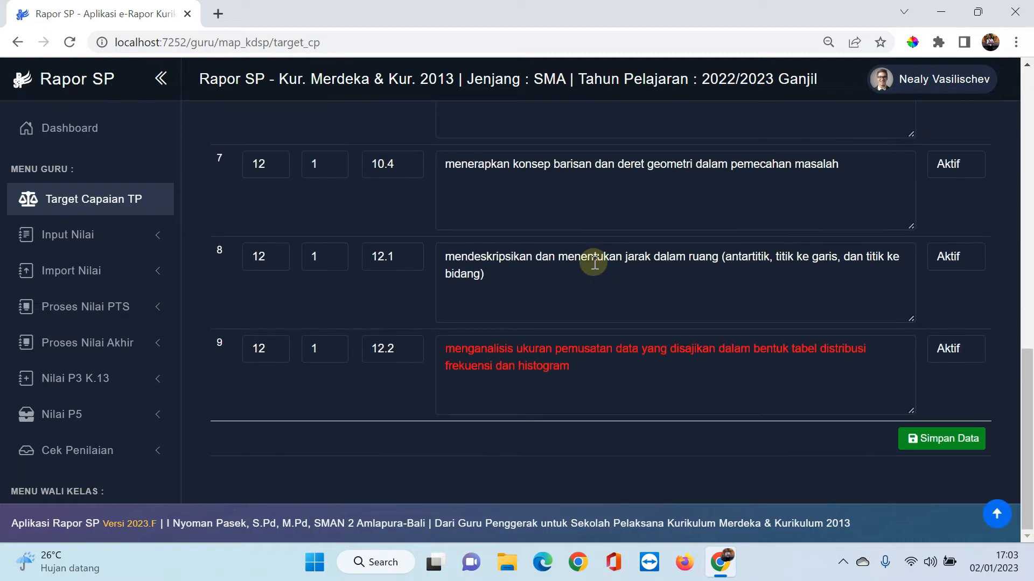
scroll(595, 262, "up", 15)
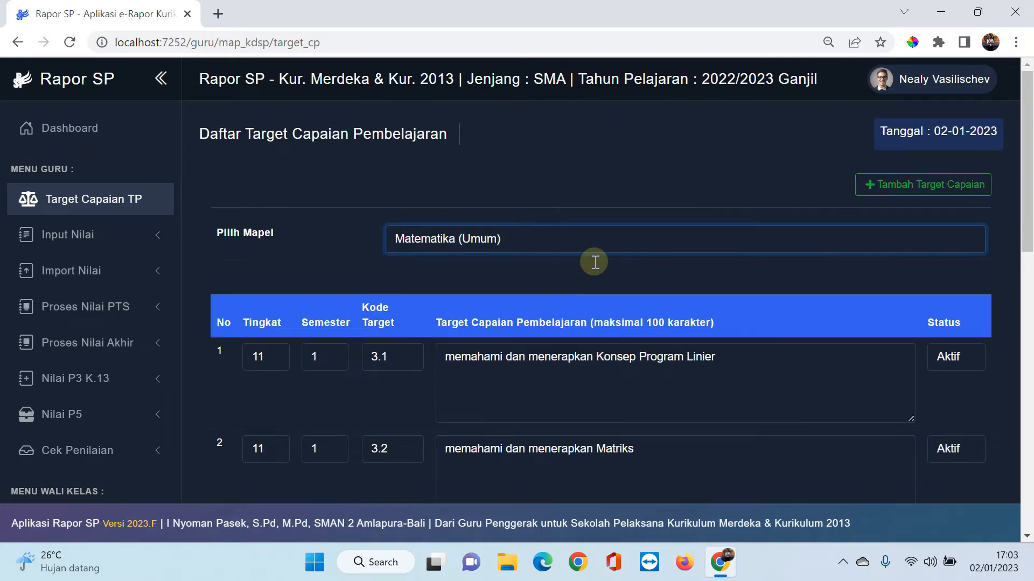
left_click(361, 263)
scroll(348, 298, "down", 5)
scroll(349, 298, "up", 5)
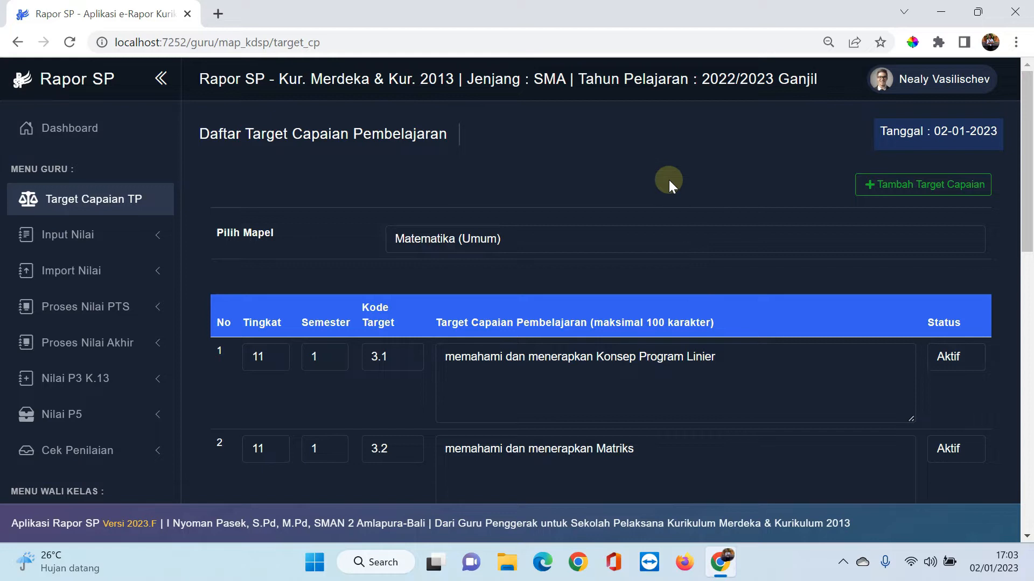
- Generate 4 blank entries for new learning achievement targets in the subject Matematika (Umum)
left_click(911, 190)
left_click(616, 155)
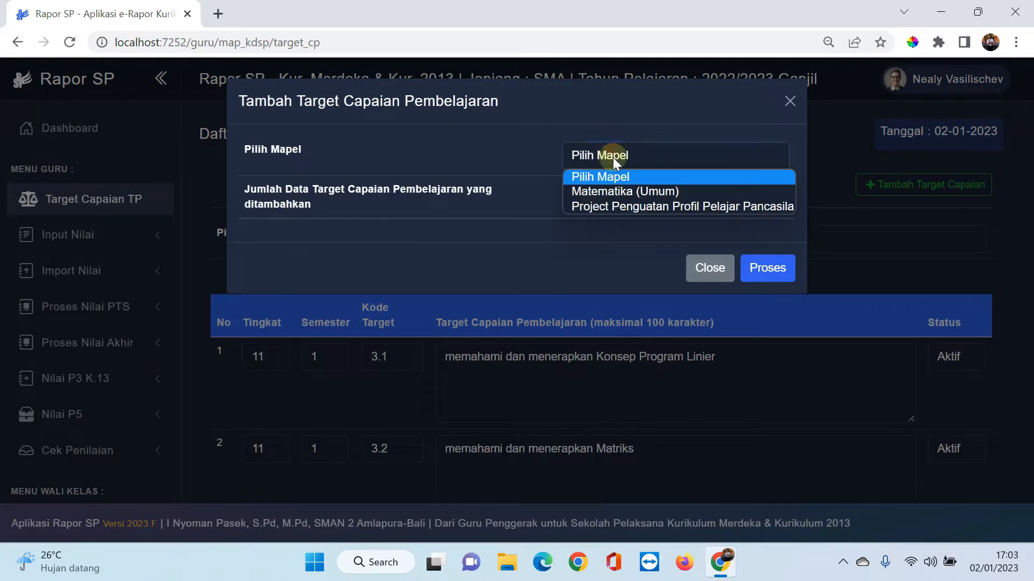
left_click(602, 193)
left_click(609, 195)
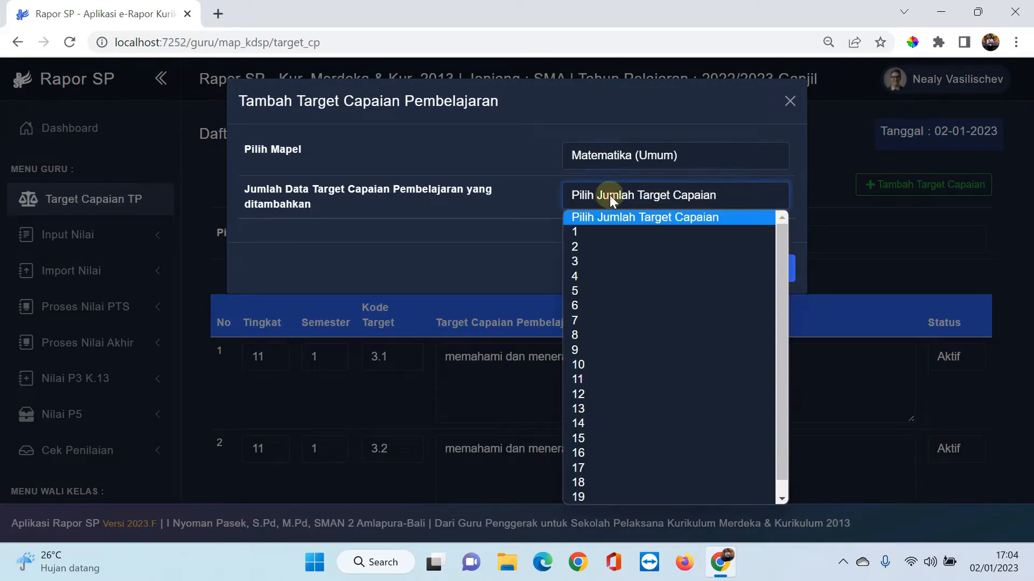
left_click(593, 276)
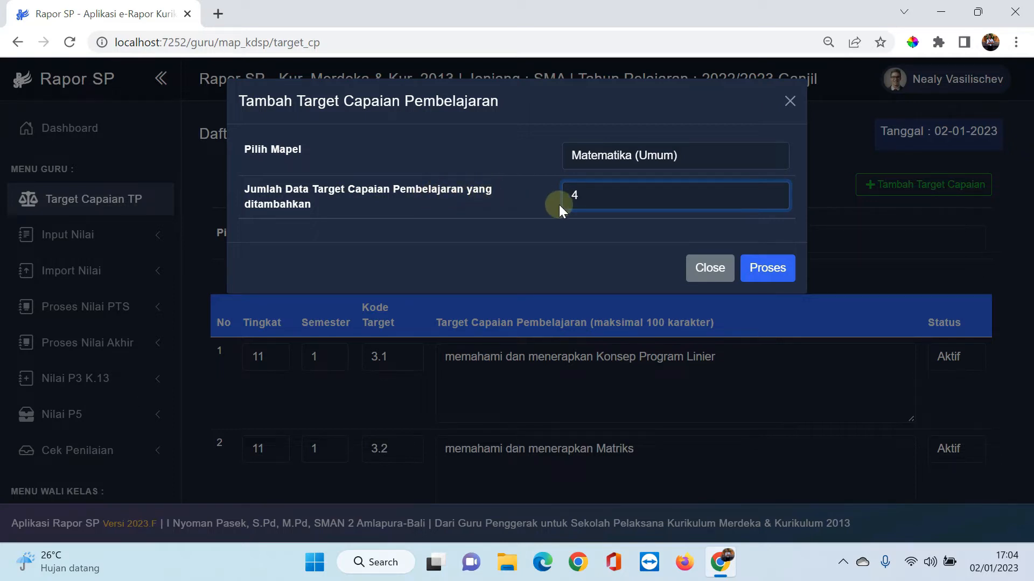
left_click(765, 268)
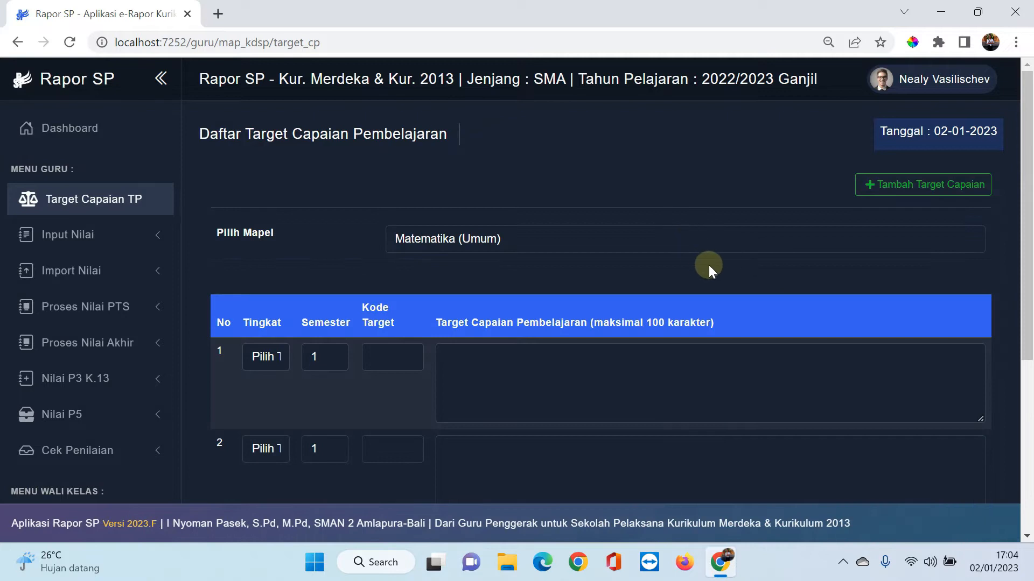
- Set Tingkat to 10 for all four new learning achievement target entries
scroll(709, 265, "down", 5)
scroll(710, 265, "up", 3)
scroll(710, 265, "up", 1)
scroll(711, 265, "down", 4)
scroll(710, 265, "up", 2)
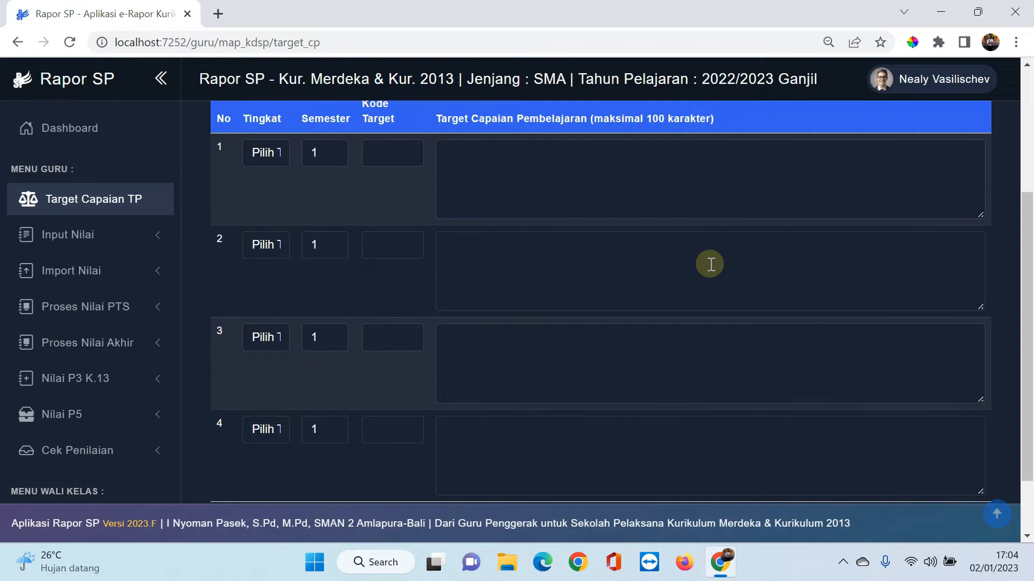
scroll(589, 180, "up", 1)
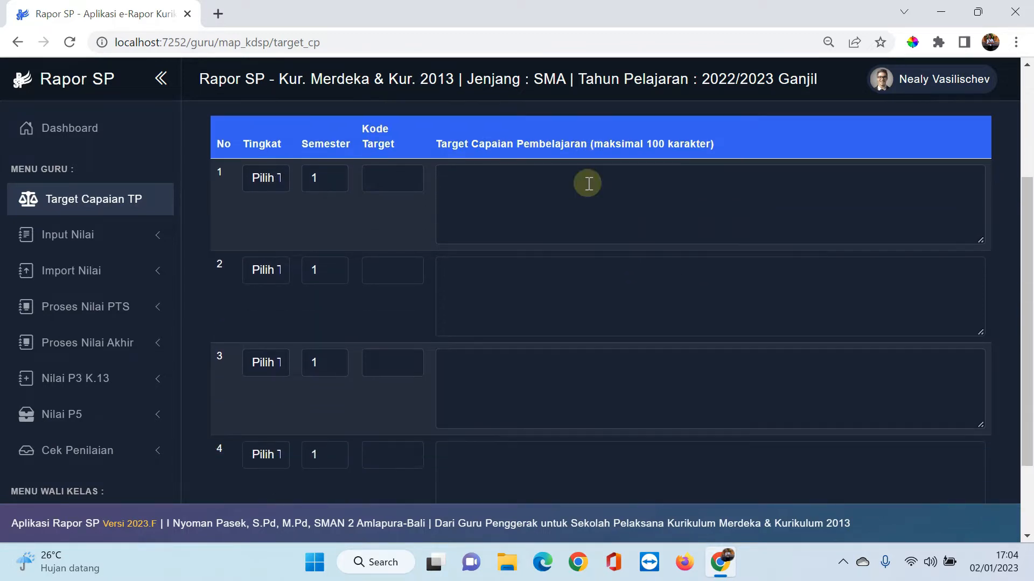
scroll(588, 183, "up", 2)
left_click(264, 233)
left_click(261, 270)
left_click(266, 325)
left_click(265, 359)
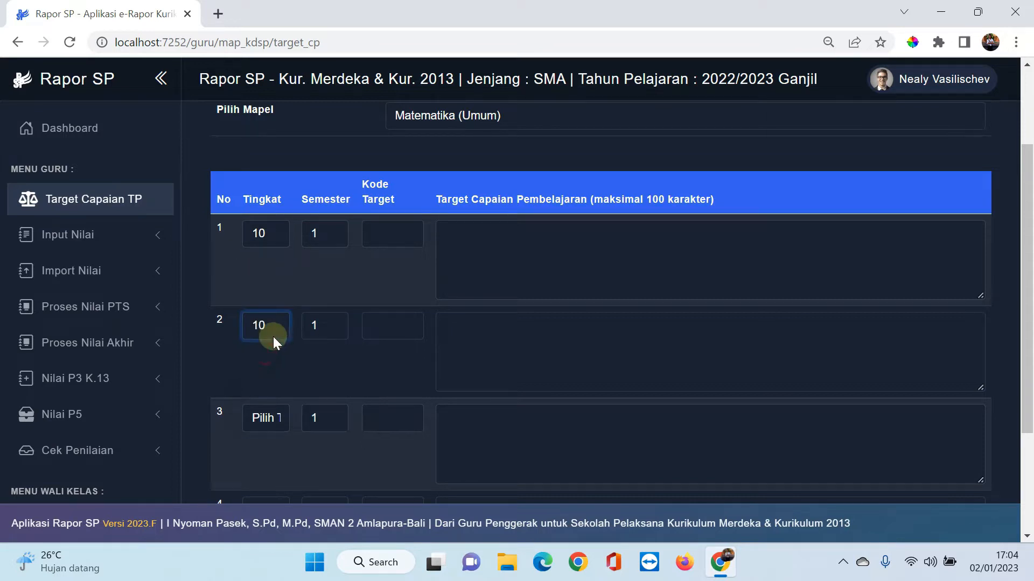
scroll(277, 323, "down", 3)
left_click(274, 257)
left_click(267, 295)
left_click(268, 347)
left_click(265, 385)
- Check the Semester setting of the four target entries and the semester options of the first entry
scroll(379, 200, "up", 5)
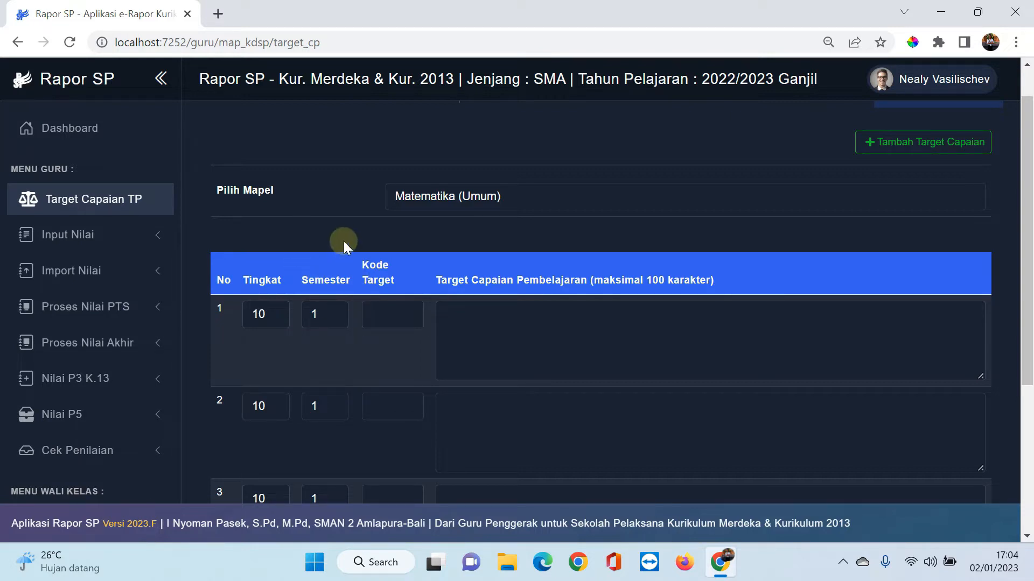
scroll(327, 242, "down", 1)
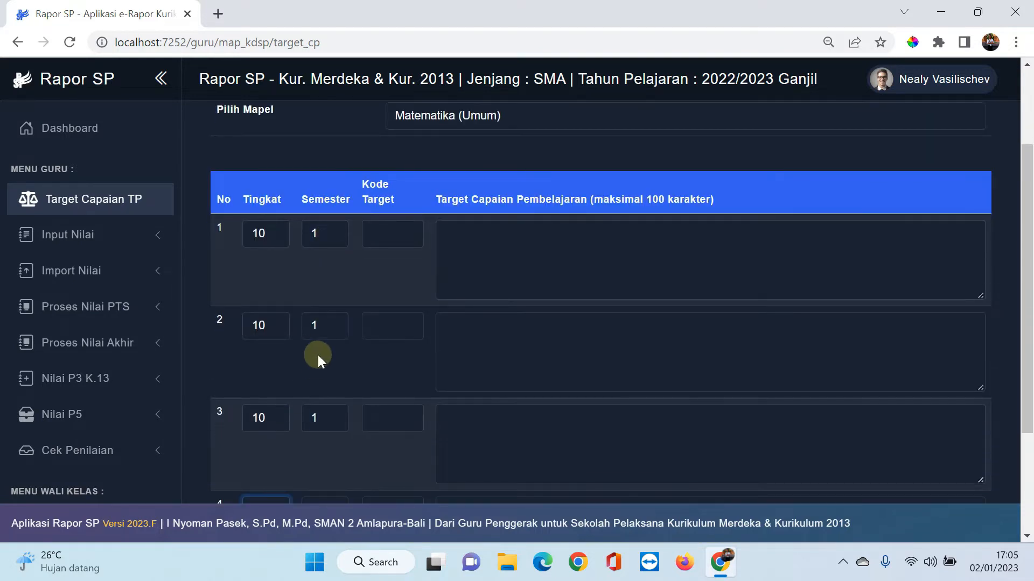
scroll(318, 354, "down", 2)
scroll(318, 347, "up", 3)
scroll(324, 346, "down", 2)
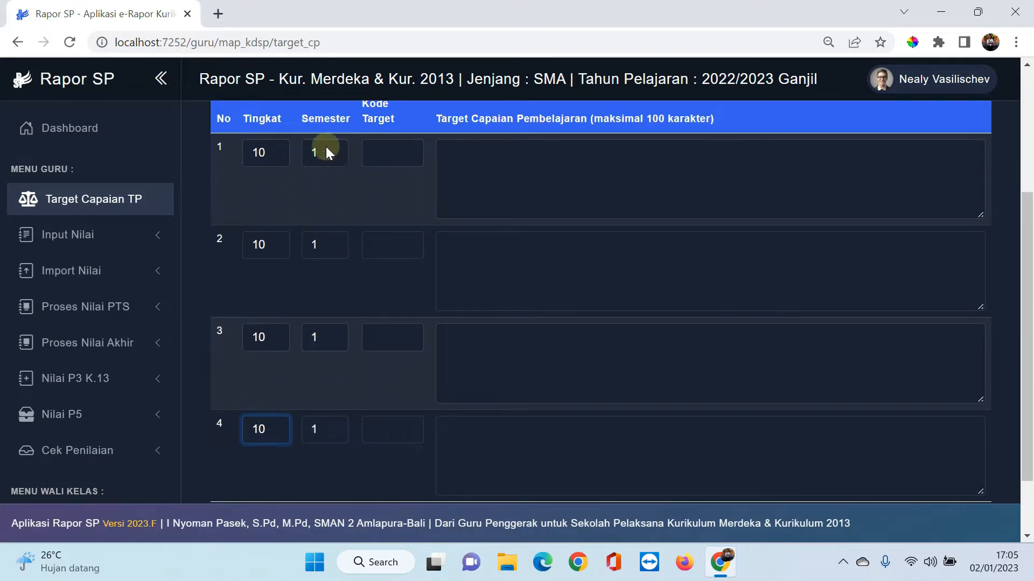
left_click(327, 151)
left_click(273, 192)
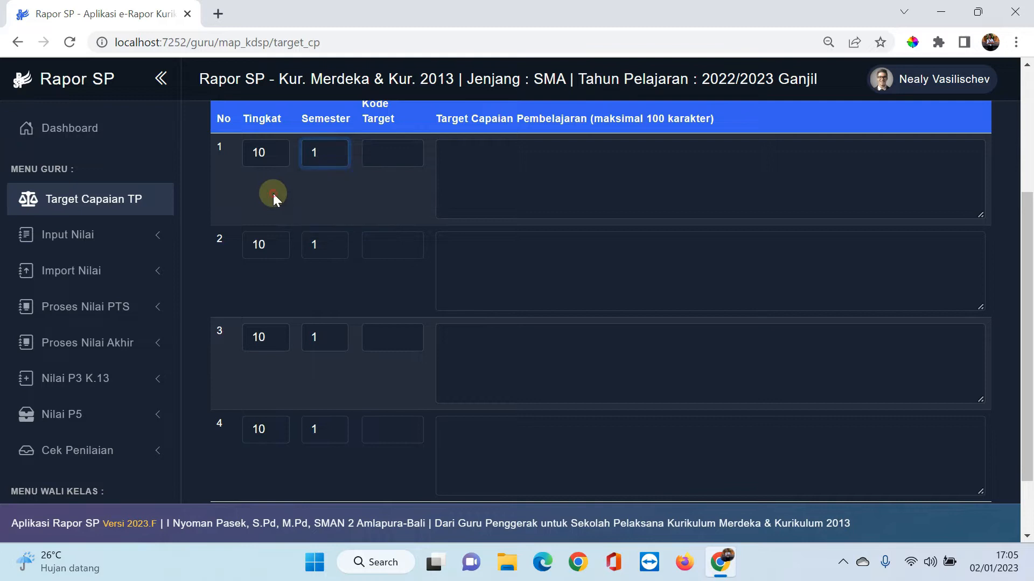
- Enter the Kode Target values TP1, TP2, TP3 and TP4 for entries 1 to 4 in order
scroll(384, 152, "up", 2)
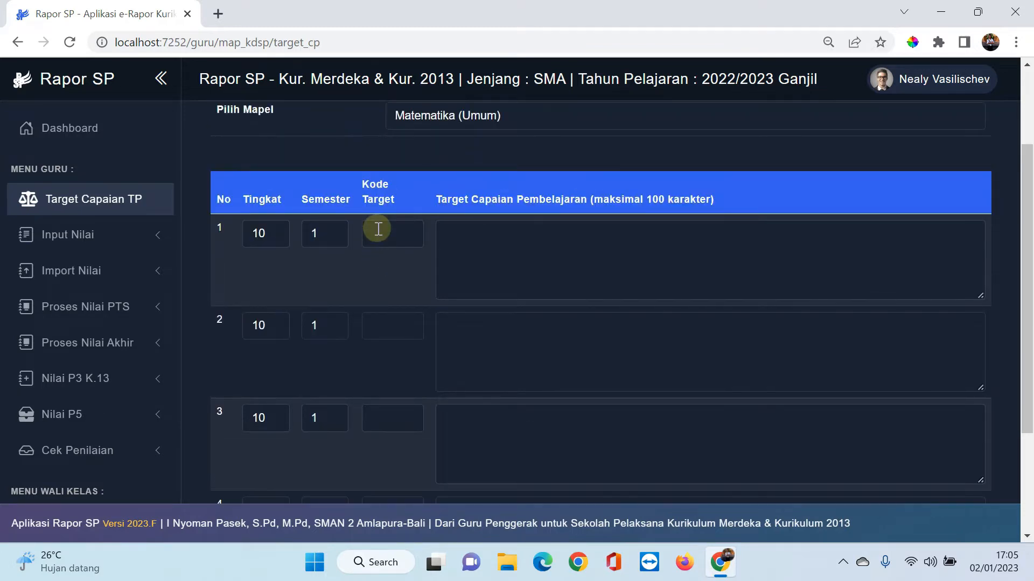
left_click(382, 229)
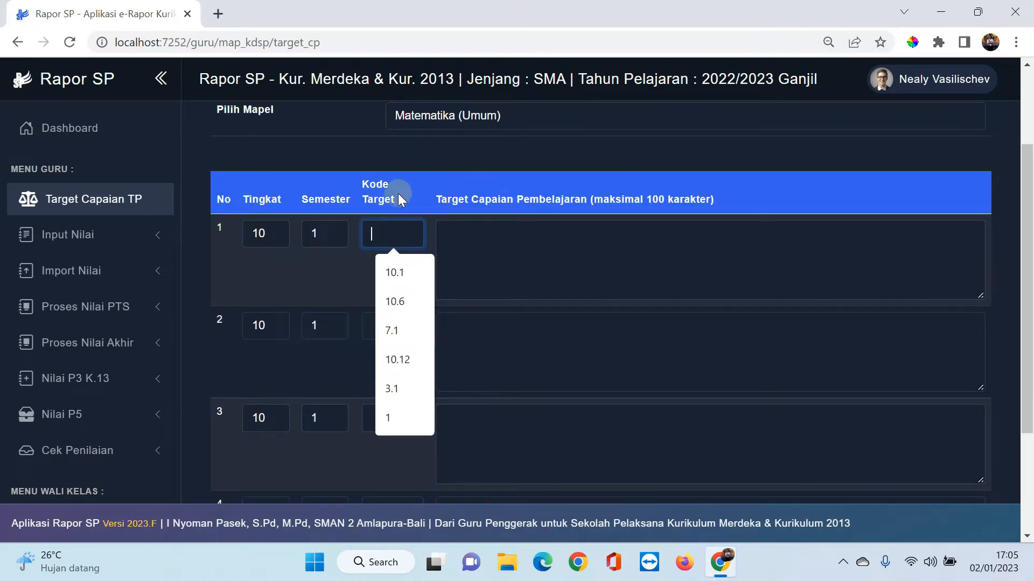
left_click(358, 254)
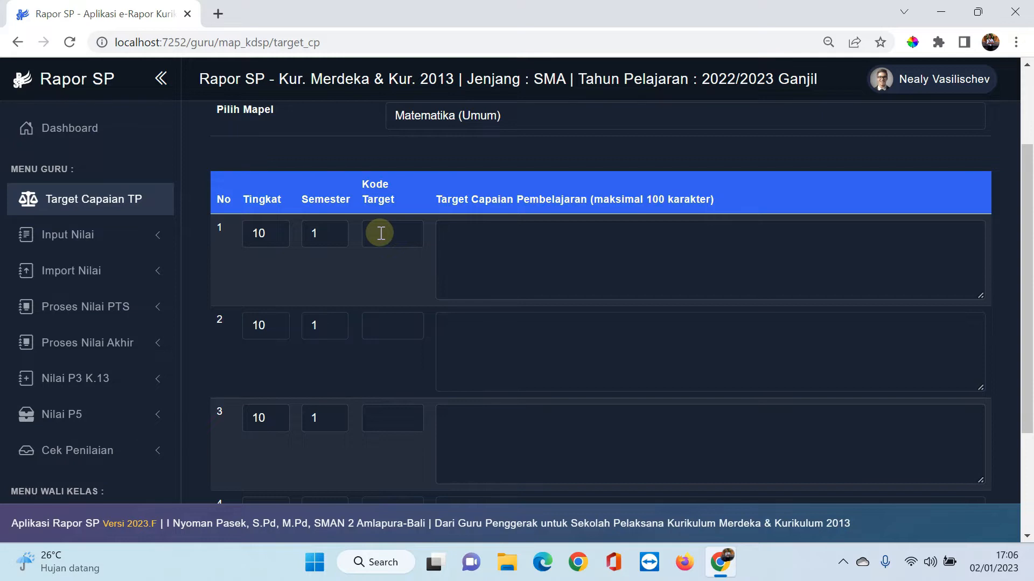
left_click(381, 233)
type("TP1")
left_click(383, 325)
type("TP2")
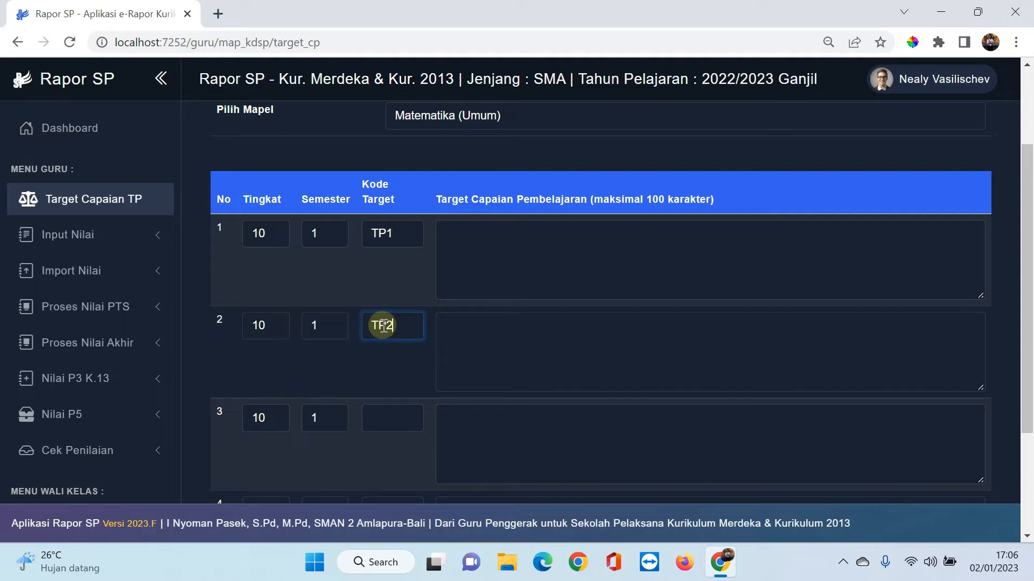
scroll(388, 349, "down", 1)
left_click(386, 330)
type("TP3")
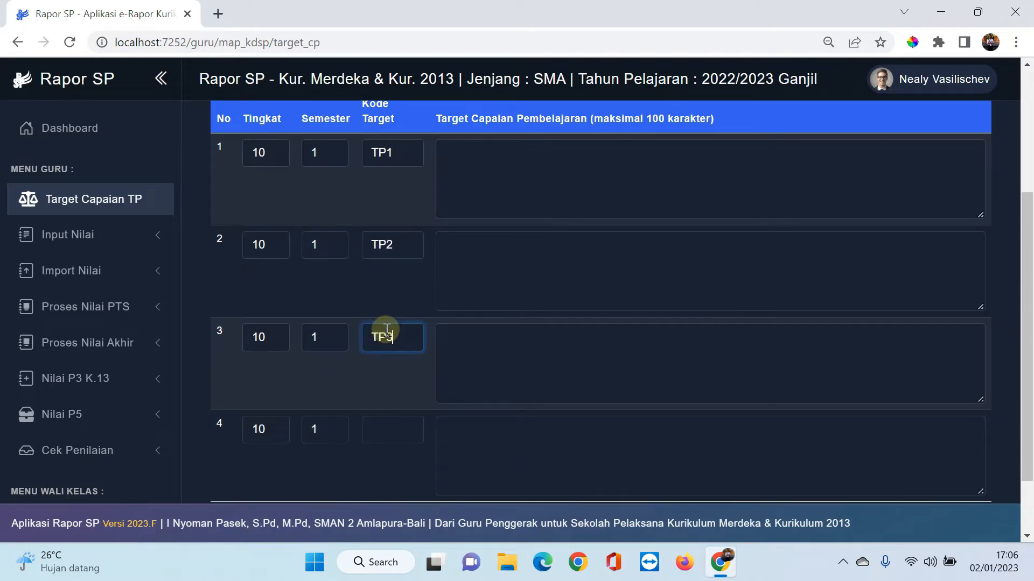
scroll(371, 402, "down", 1)
left_click(381, 348)
type("TP4")
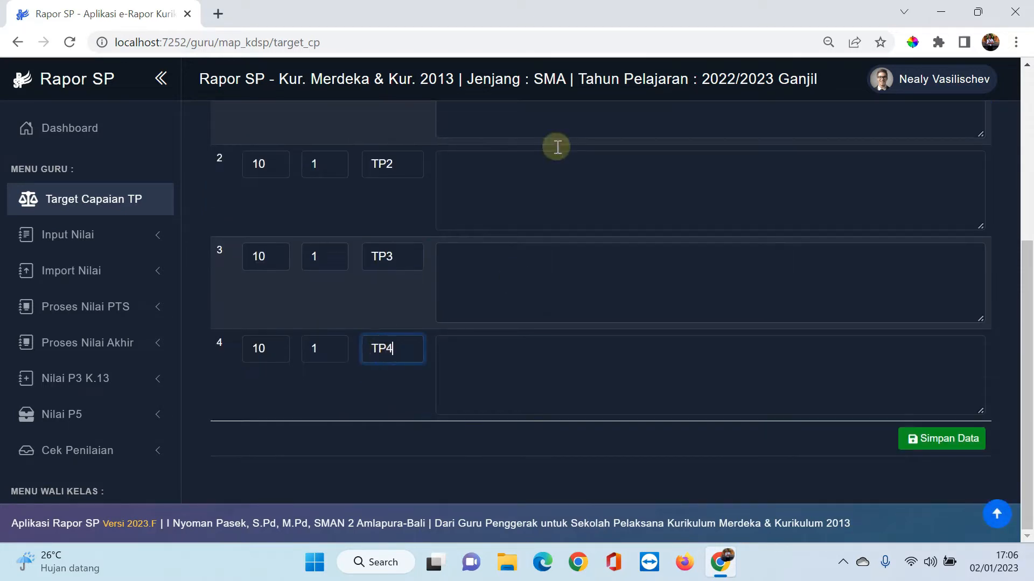
- Fill in the TP1 target description as "mendeskripsikan dan menentukan penyelesaian fungsi eksponen dan fungsi logaritma" and check its wording
scroll(484, 200, "up", 3)
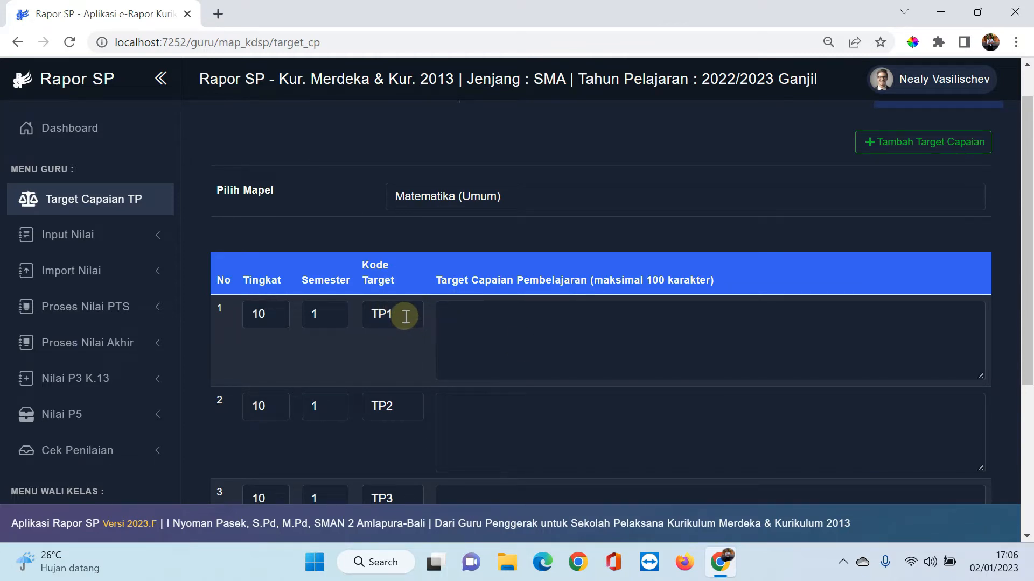
scroll(403, 421, "down", 3)
left_click(405, 410)
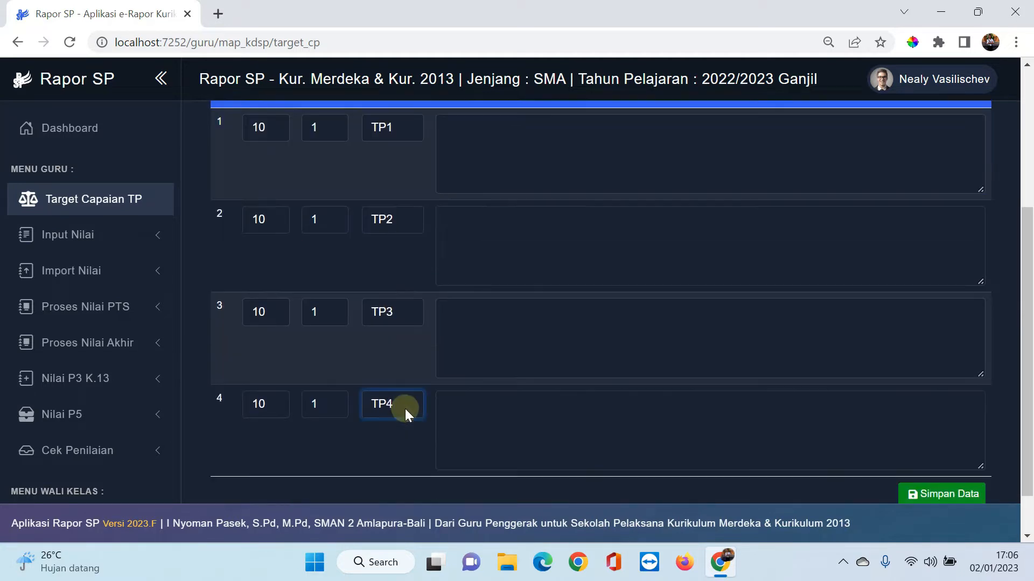
scroll(405, 409, "down", 1)
scroll(471, 273, "up", 3)
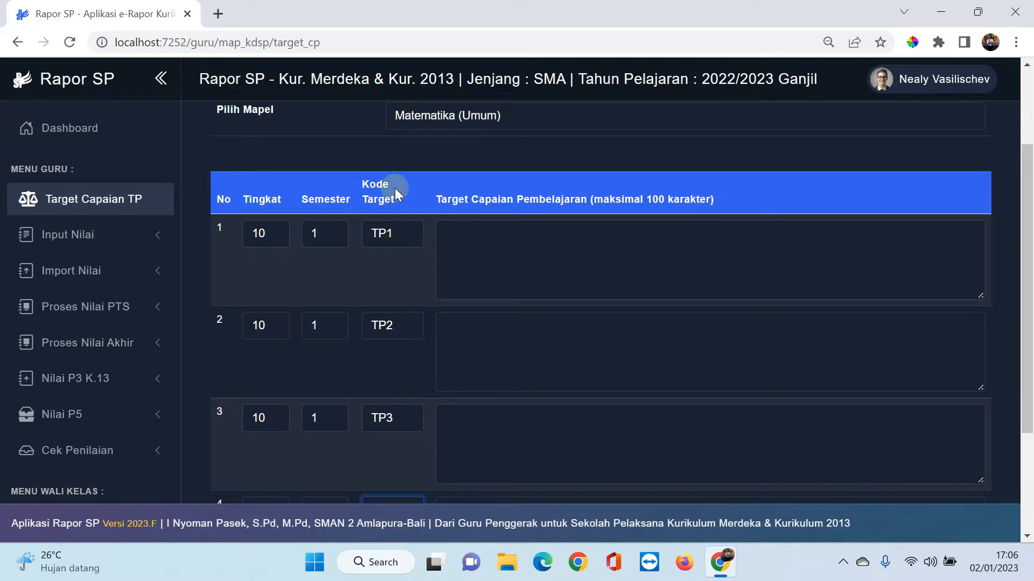
left_click(504, 230)
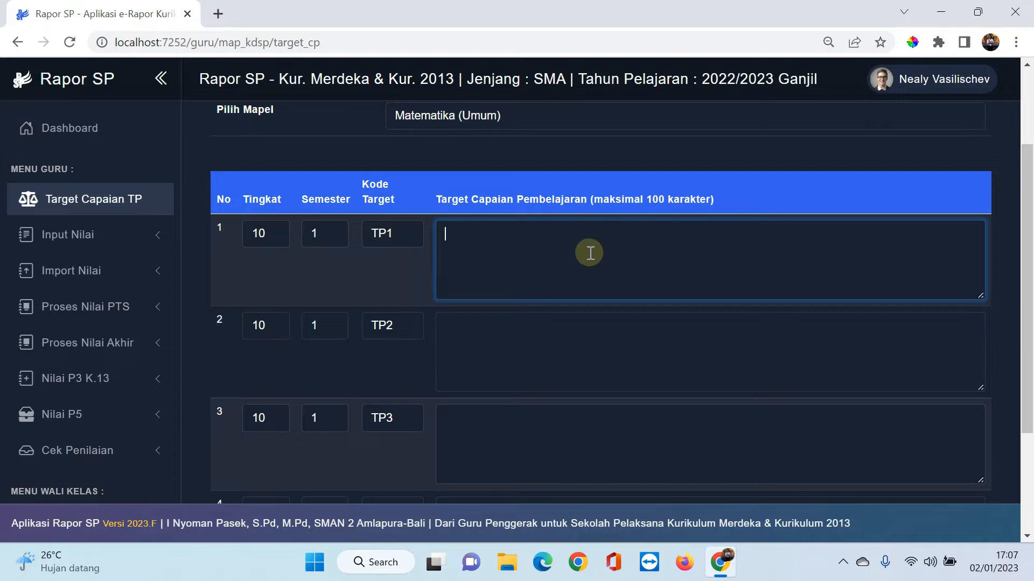
type("mendeskripsikan dan menentukan penyelesaian fungsi eksponen dan fungsi logaritma")
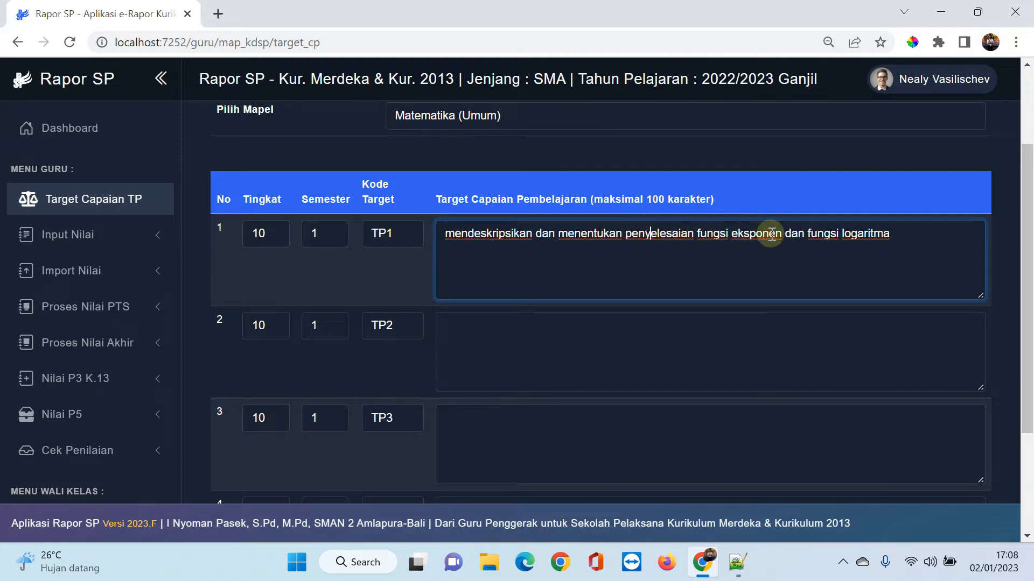
left_click_drag(900, 235, 625, 228)
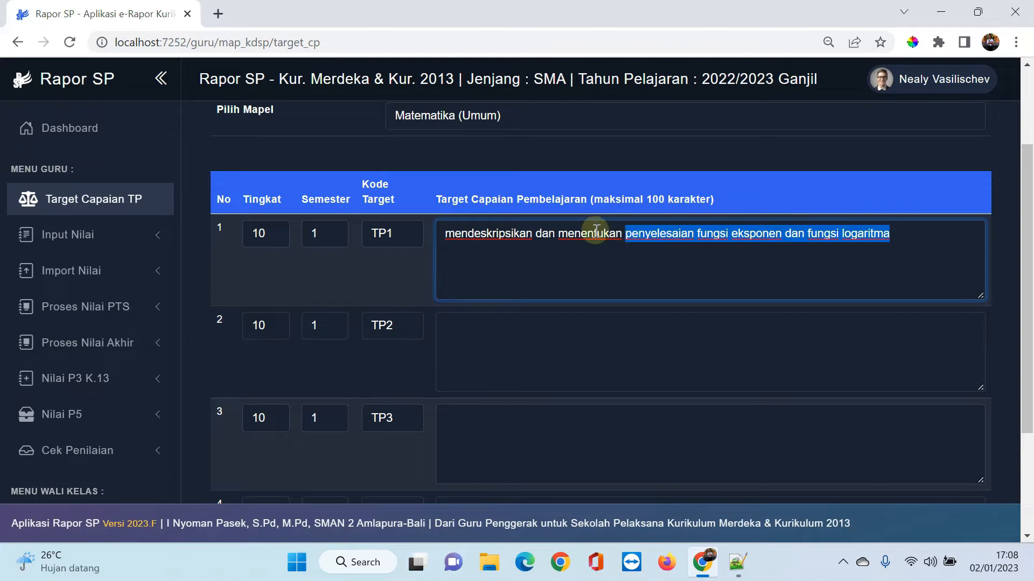
left_click_drag(442, 233, 626, 237)
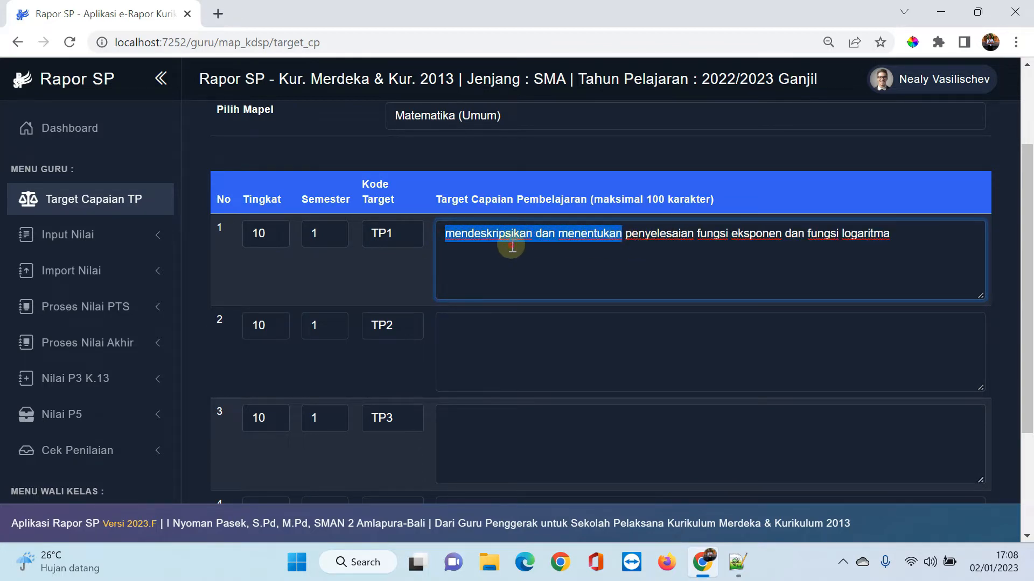
left_click(450, 234)
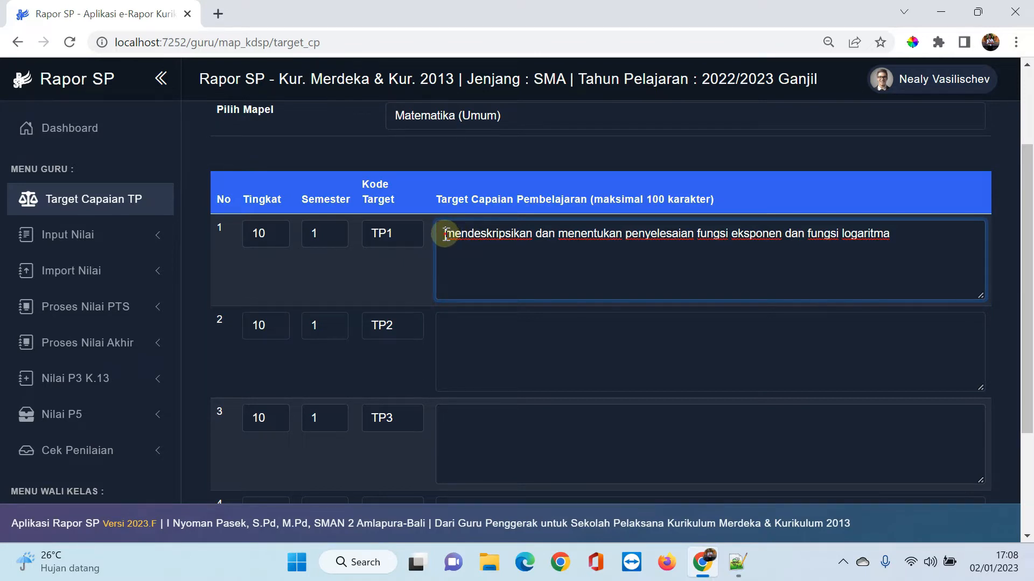
left_click_drag(445, 233, 905, 233)
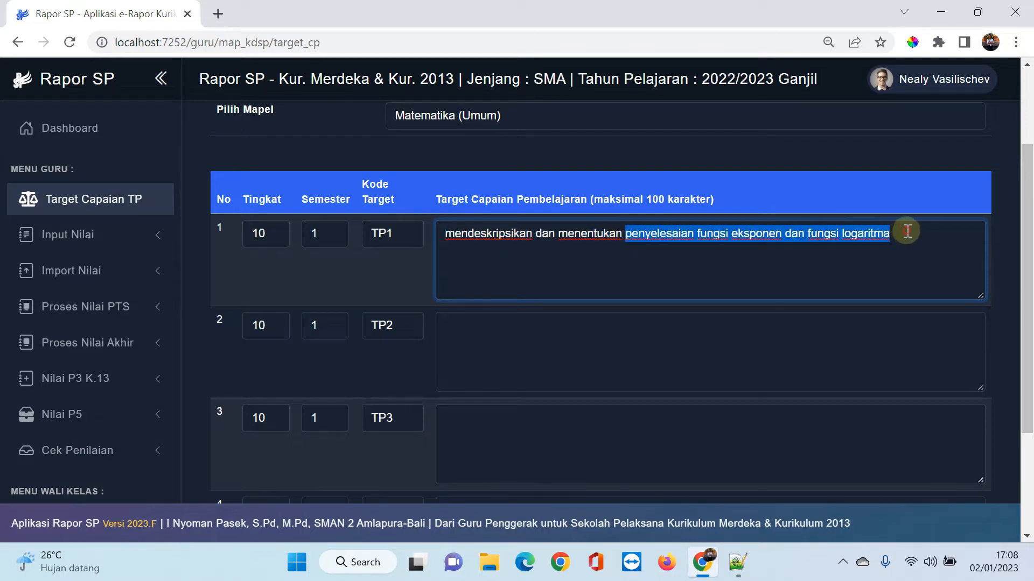
left_click(905, 233)
- Fill in the TP2 target description as "menyelesaikan masalah yang berkaitan dengan fungsi eksponensial dan fungsi logaritma"
left_click(502, 334)
type("menyelesaikan masalah yang berkaitan dengan fungsi eksponensial dan fungsi logaritma")
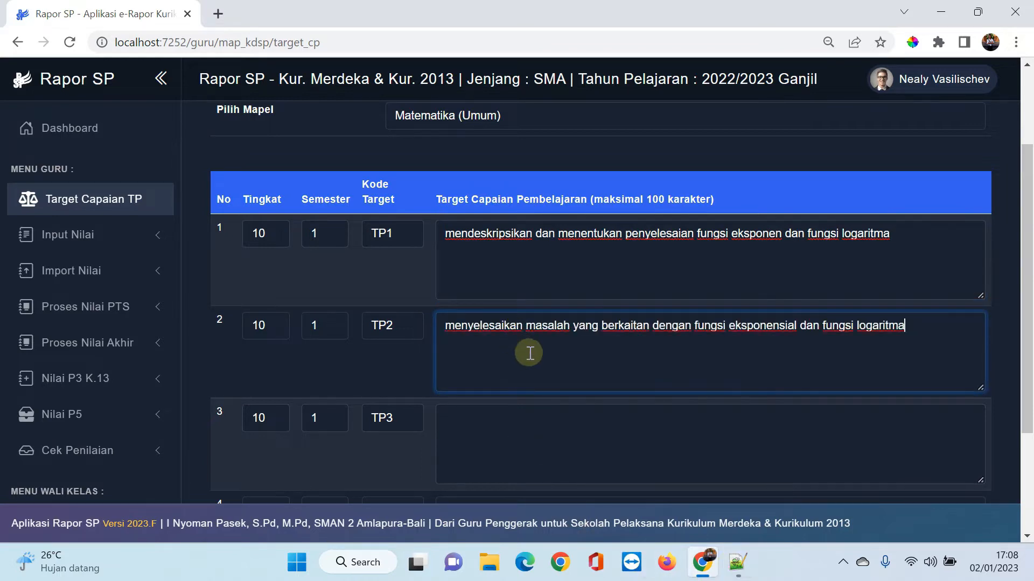
left_click(698, 362)
- Describe TP3 as "menerapkan konsep barisan dan deret aritmatika dalam pemecahan masalah" and TP4 with the same sentence using "geometri" instead of "aritmatika"
left_click(512, 456)
type("menerapkan konsep barisan dan deret  aritmatika dalam pemecahan masalah")
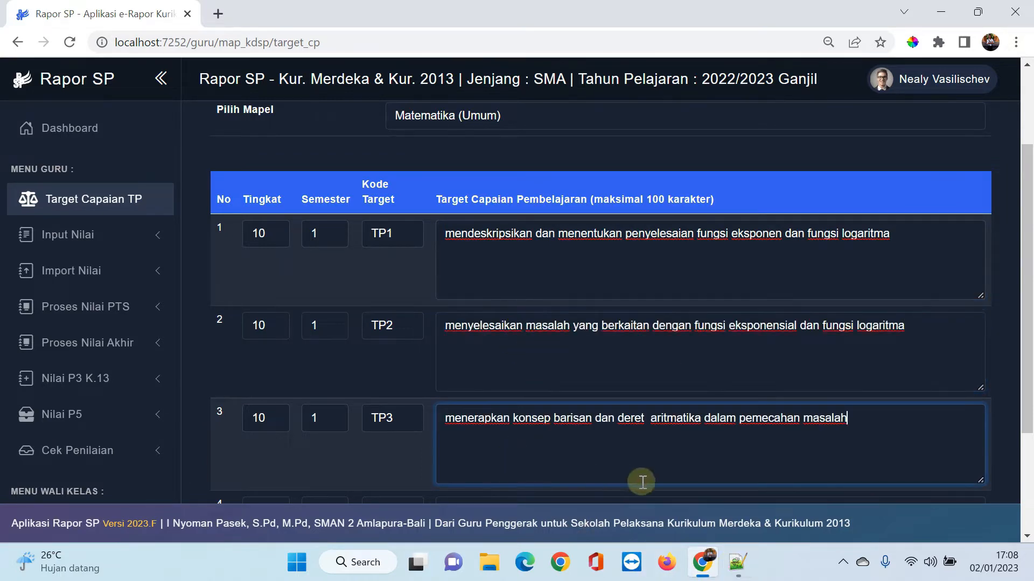
scroll(653, 450, "down", 3)
left_click(518, 386)
type("menerapkan konsep barisan dan deret geometri dalam pemecahan masalah")
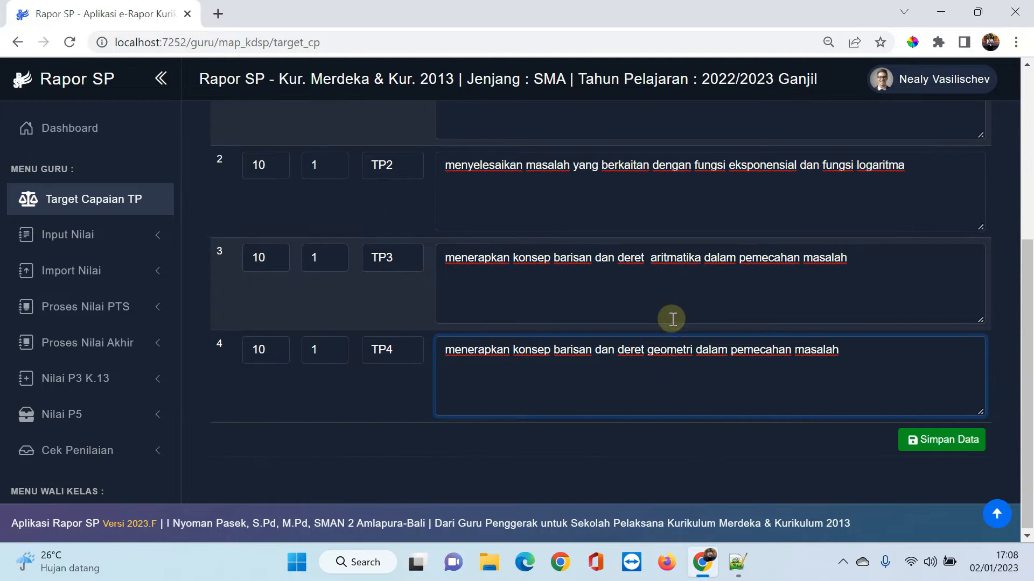
- Review the wording of the TP1 to TP4 target descriptions, including the opening word of TP3 and the full TP1 sentence
scroll(669, 318, "up", 5)
scroll(669, 300, "down", 1)
scroll(623, 360, "down", 1)
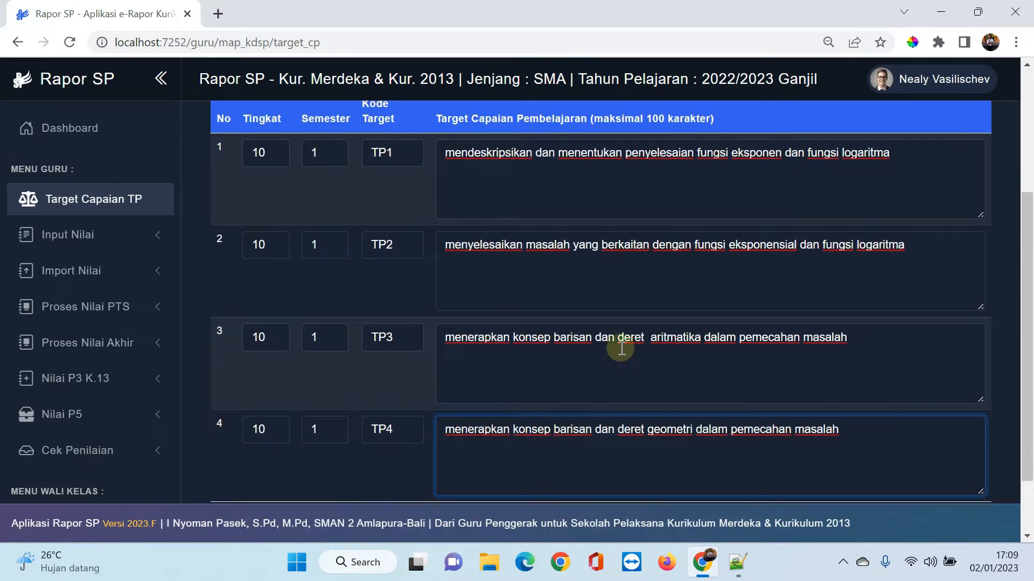
left_click(563, 283)
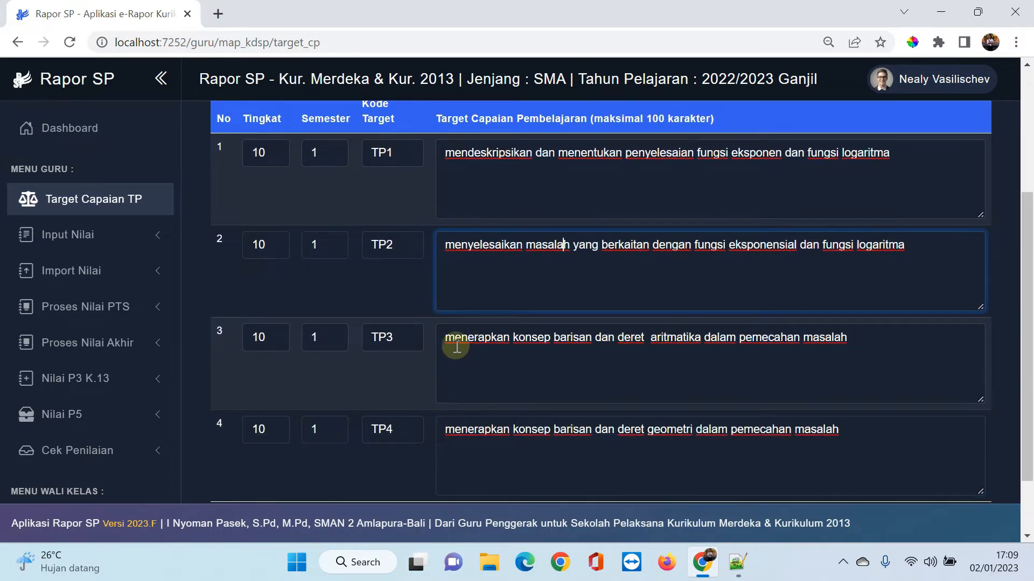
left_click_drag(444, 339, 452, 340)
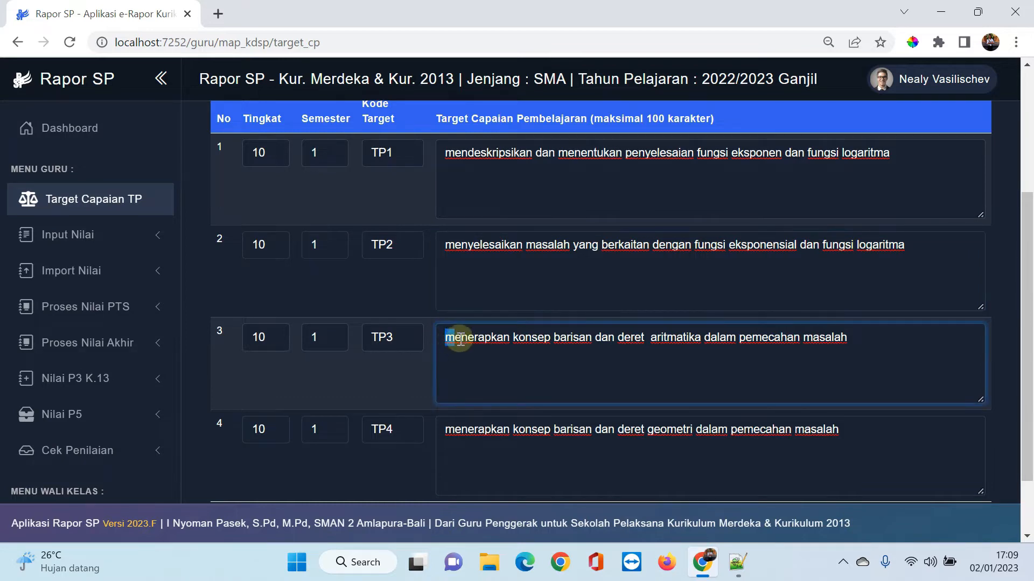
left_click(491, 338)
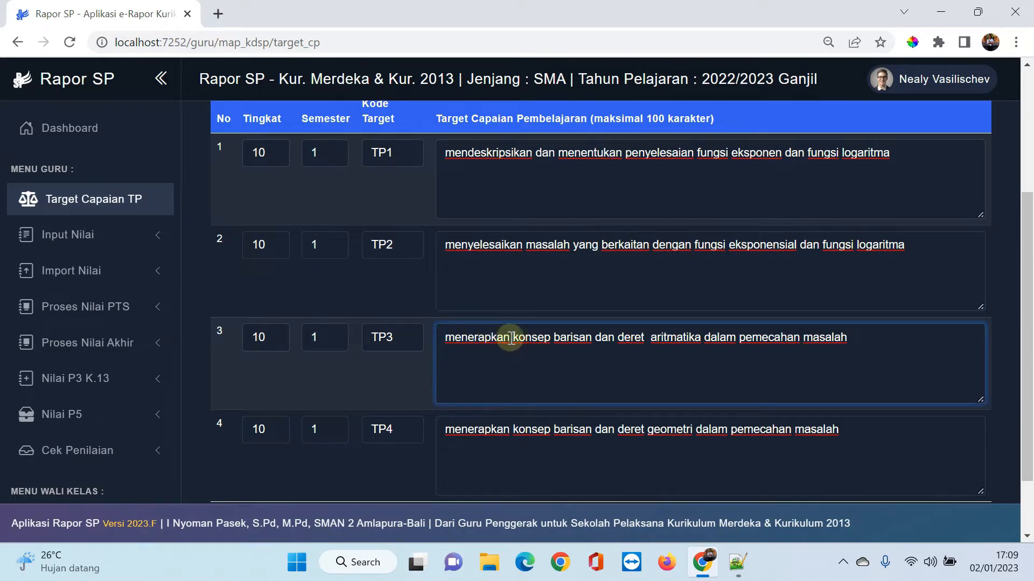
double_click(455, 338)
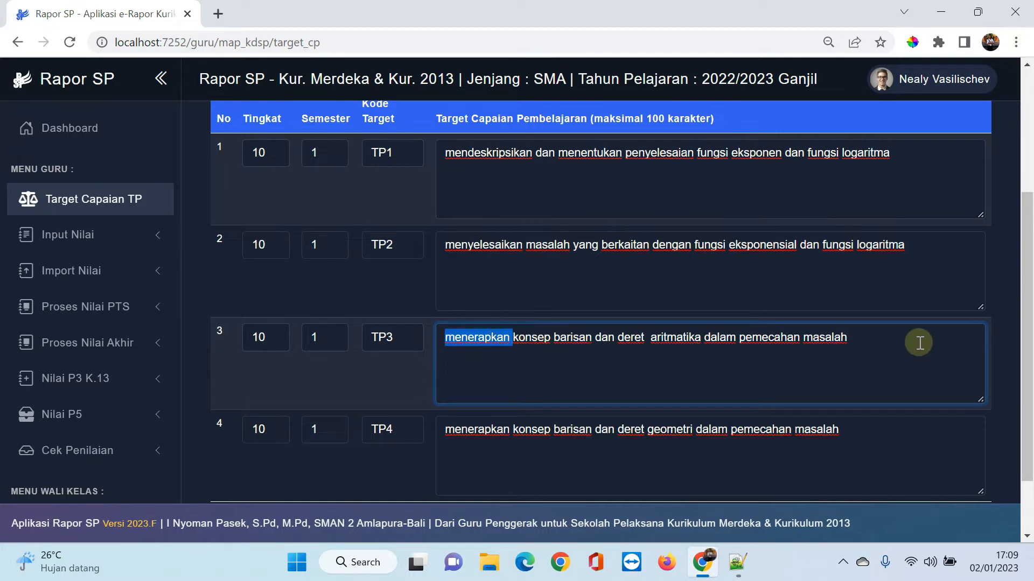
left_click(890, 340)
scroll(881, 345, "down", 2)
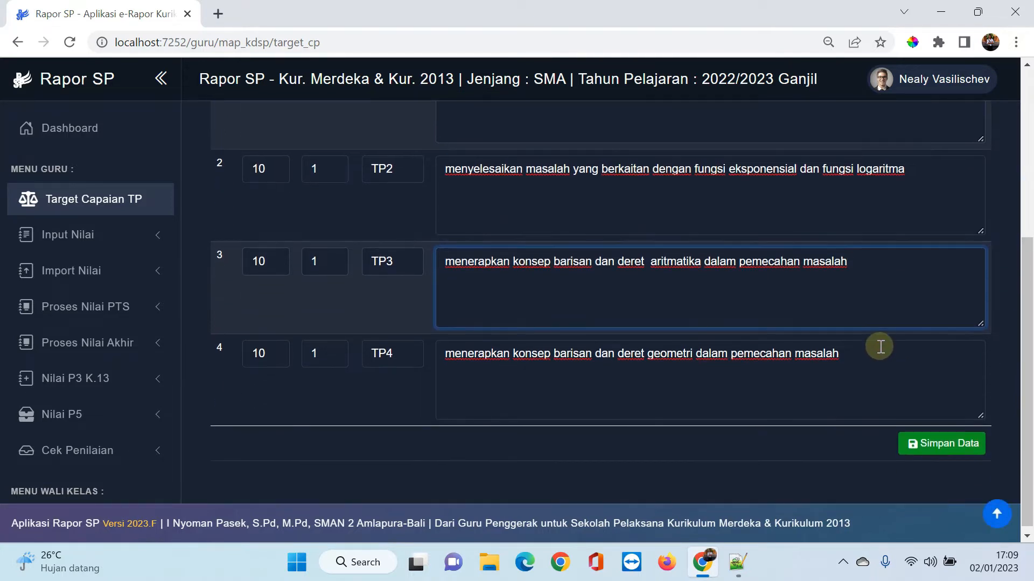
scroll(881, 347, "up", 2)
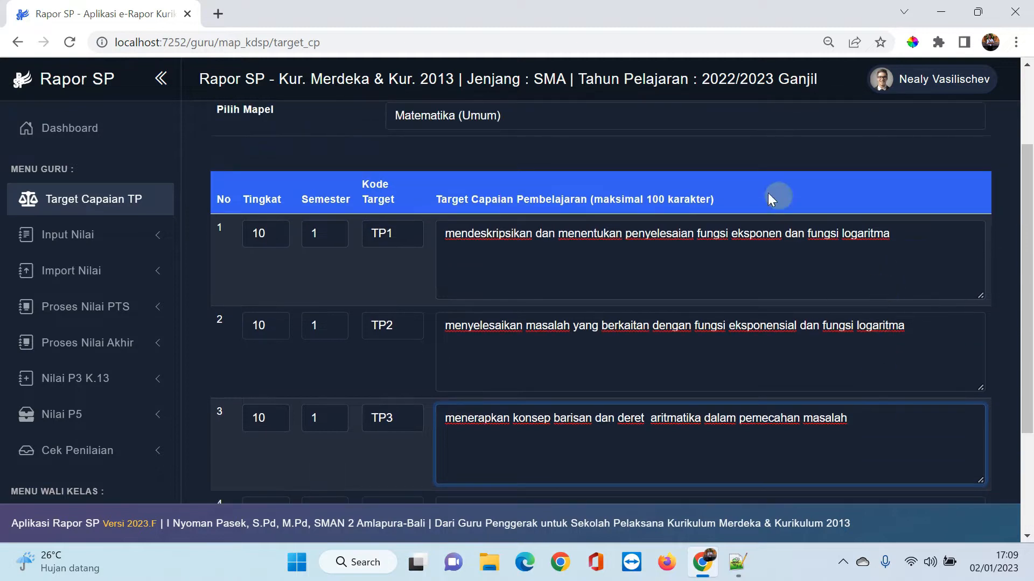
scroll(672, 374, "down", 1)
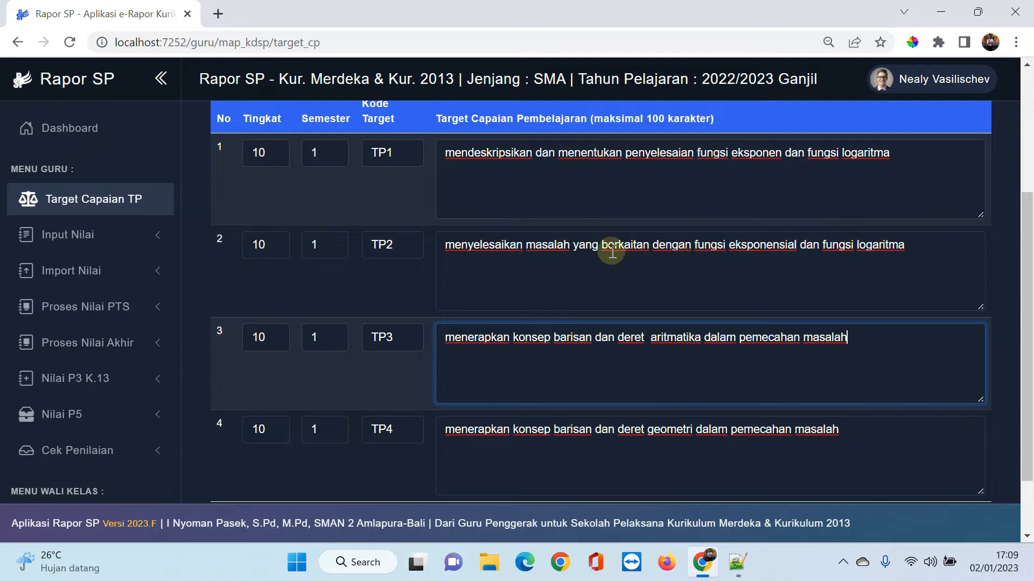
left_click_drag(443, 152, 904, 150)
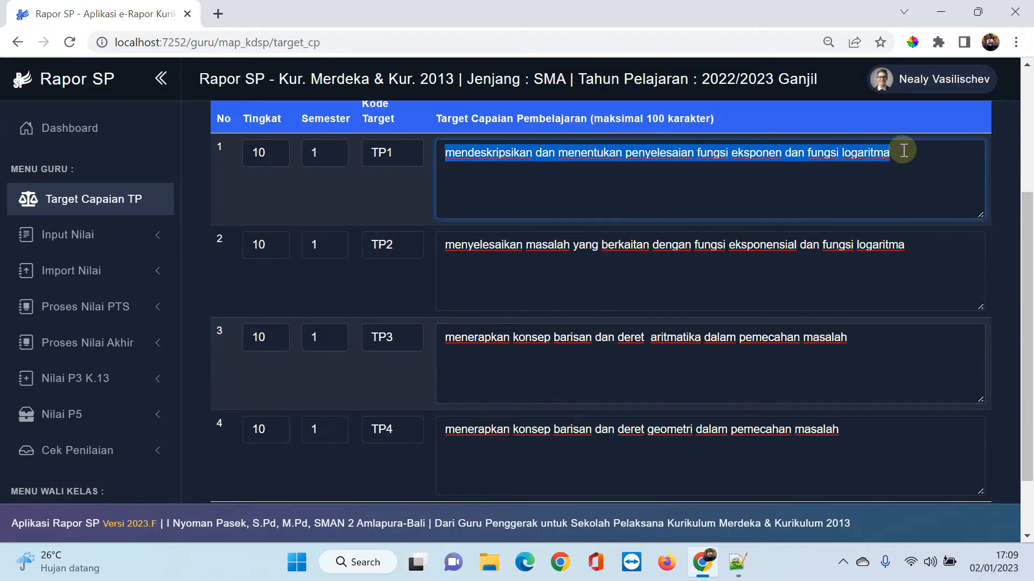
left_click(628, 171)
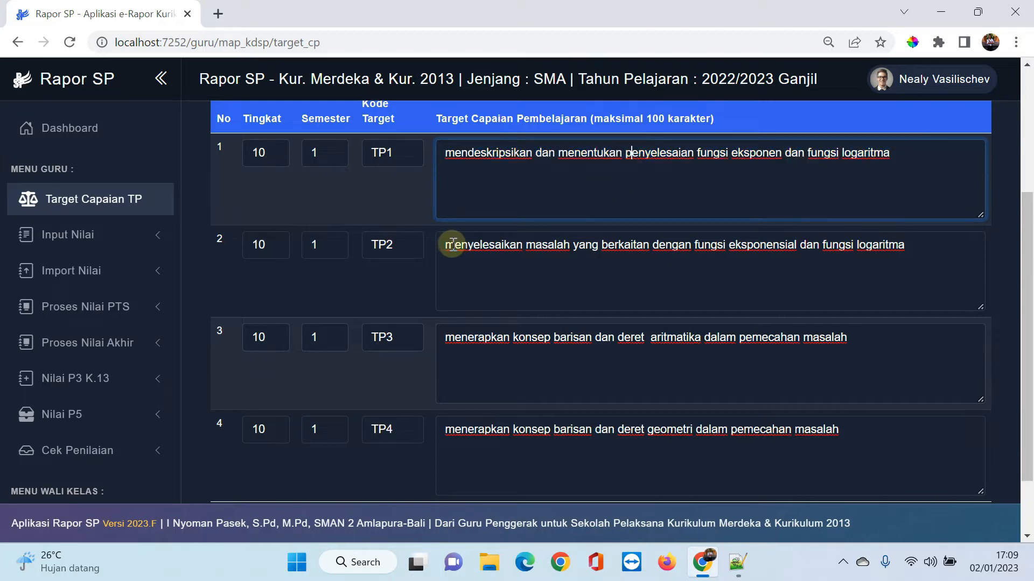
- Check the full TP2 sentence and the closing phrase of TP1, and look over all four target rows
left_click_drag(447, 245, 914, 243)
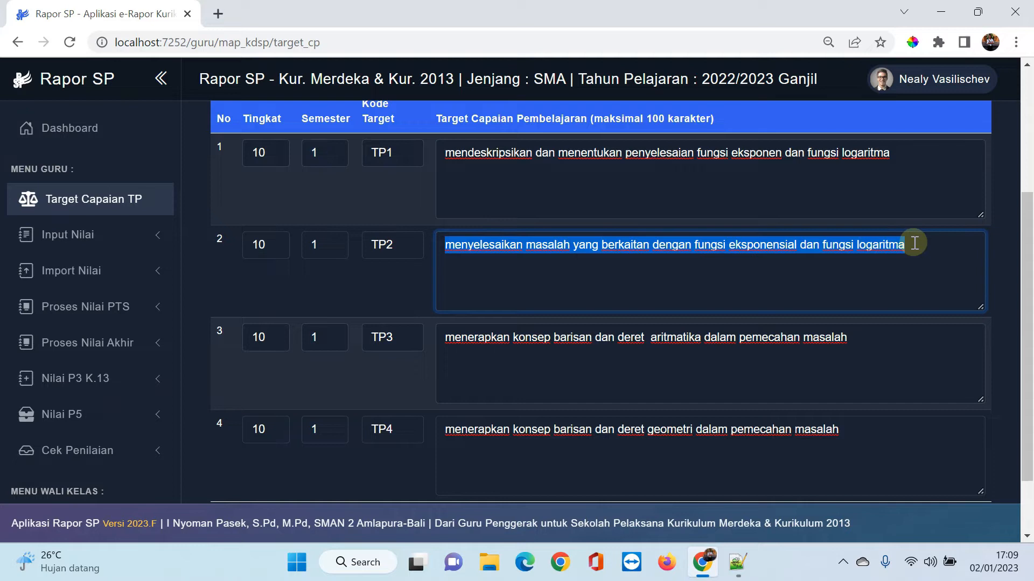
left_click(624, 337)
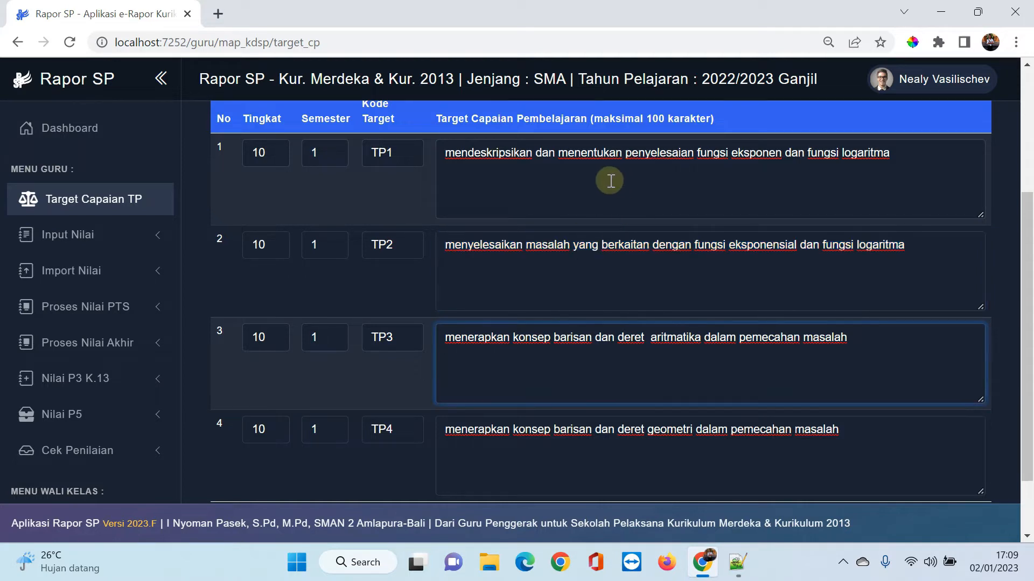
left_click_drag(445, 153, 893, 154)
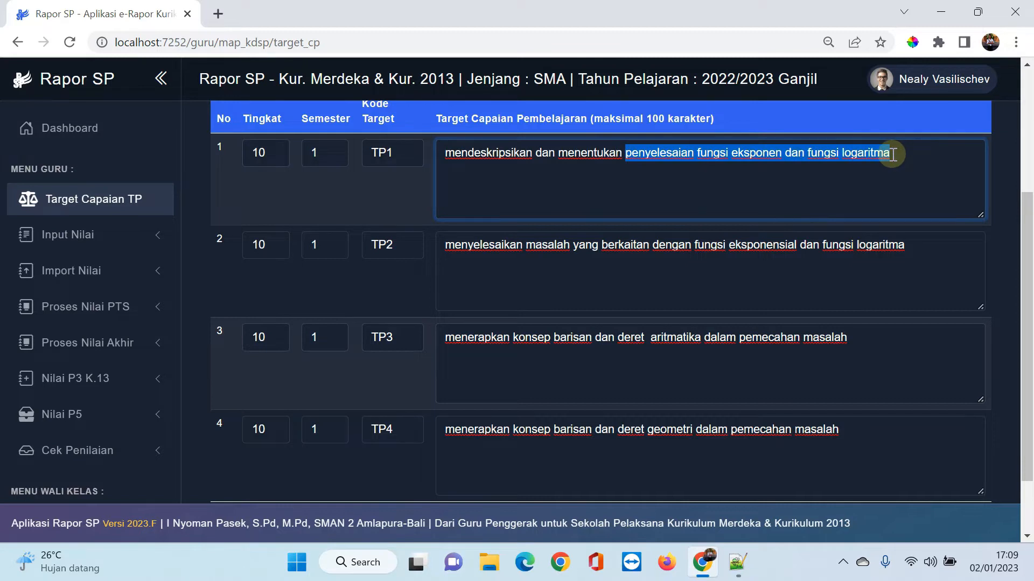
left_click(854, 180)
scroll(807, 248, "down", 2)
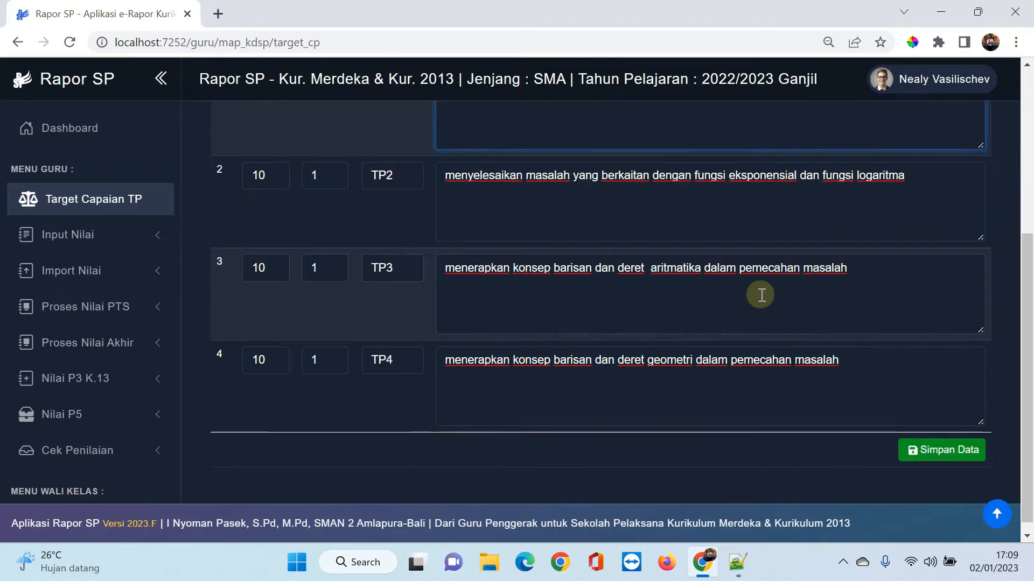
scroll(646, 328, "up", 3)
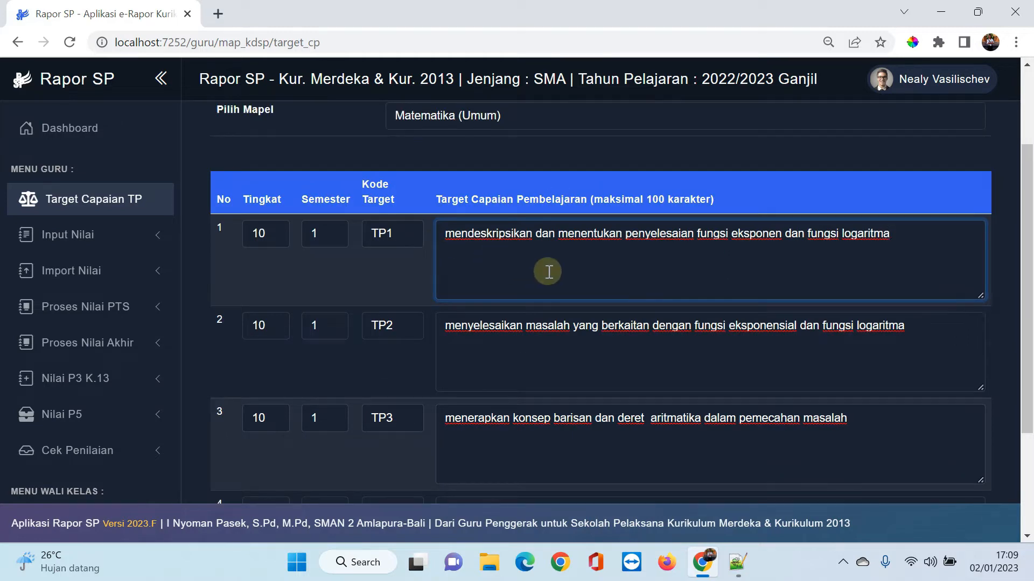
scroll(549, 270, "down", 3)
scroll(559, 274, "up", 2)
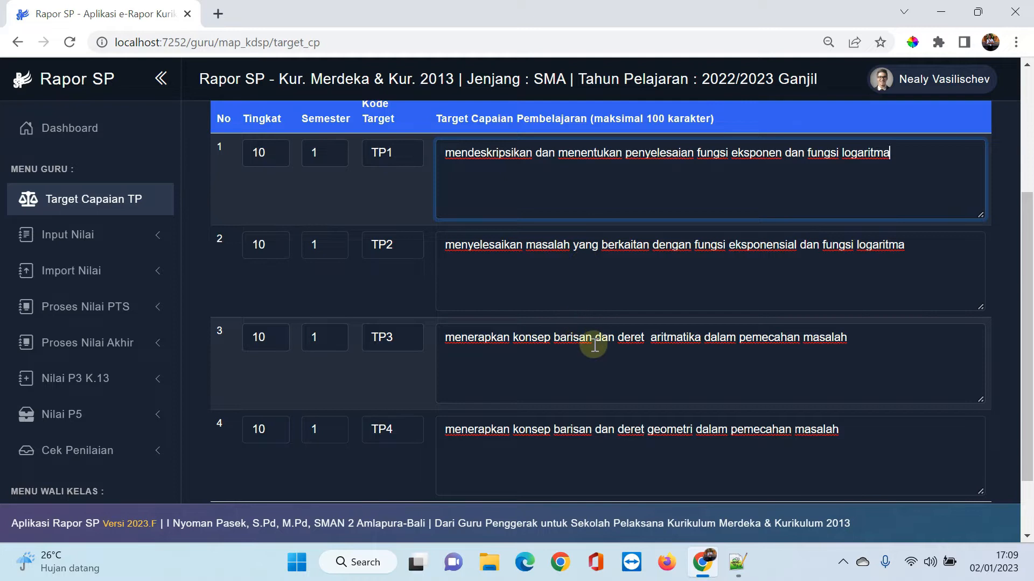
- Save the four learning targets TP1 to TP4 for Matematika (Umum) and look over the saved list
scroll(595, 343, "down", 1)
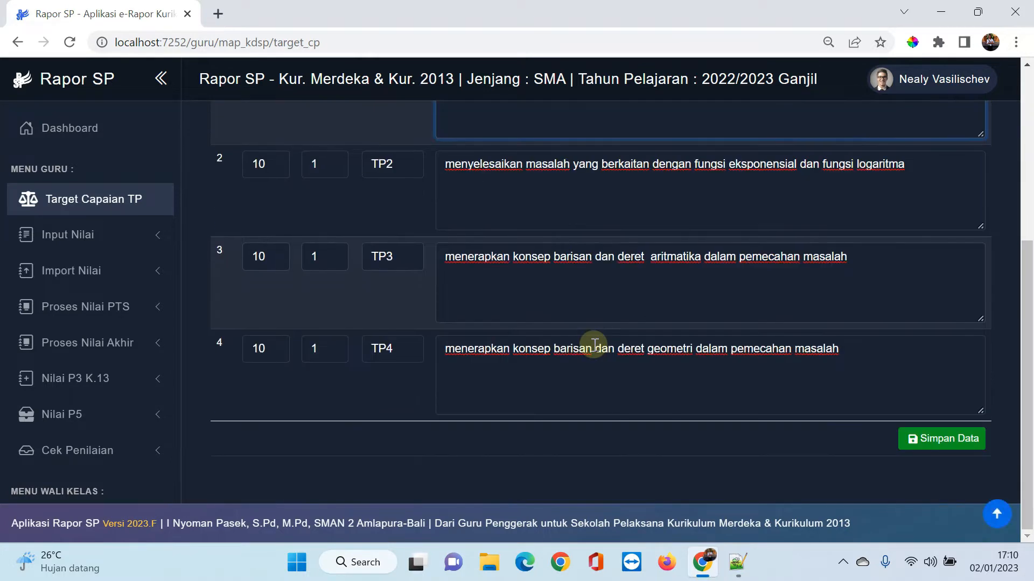
left_click(940, 445)
scroll(870, 441, "up", 1)
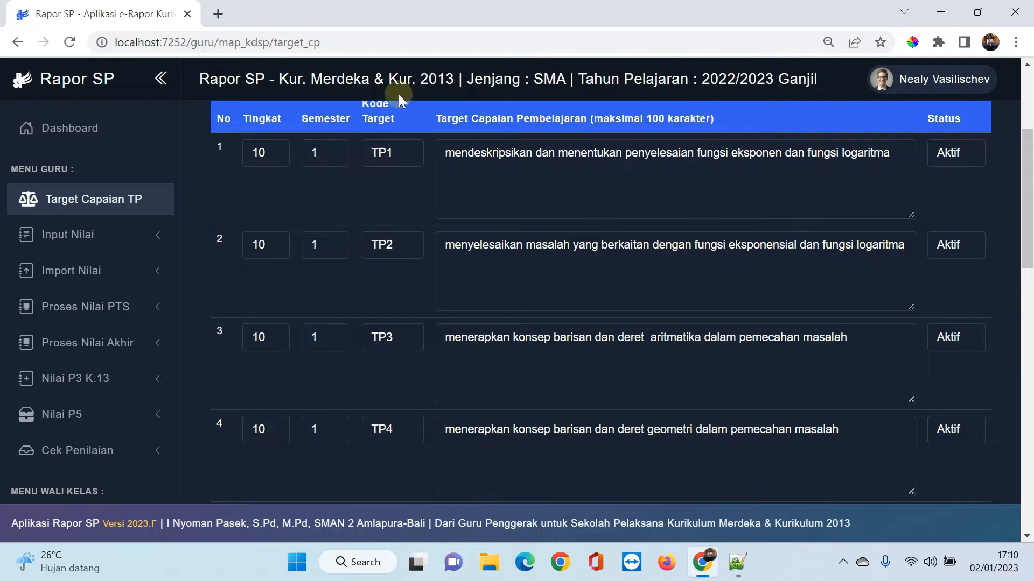
scroll(727, 307, "up", 3)
scroll(727, 306, "up", 1)
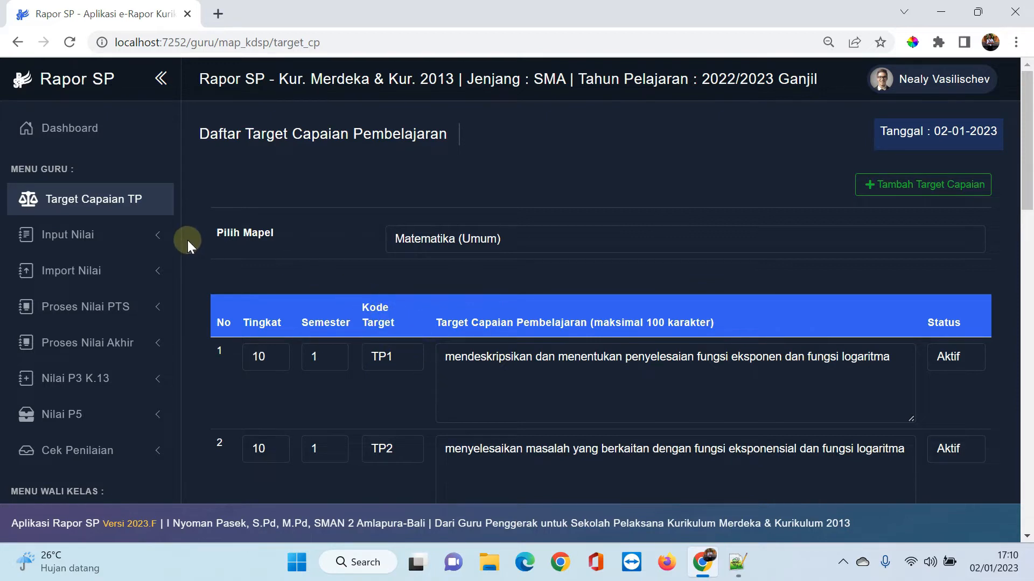
- Open the summative score entry (Nilai Sumatif) and choose class X10 with the subject Matematika (Umum)
left_click(116, 241)
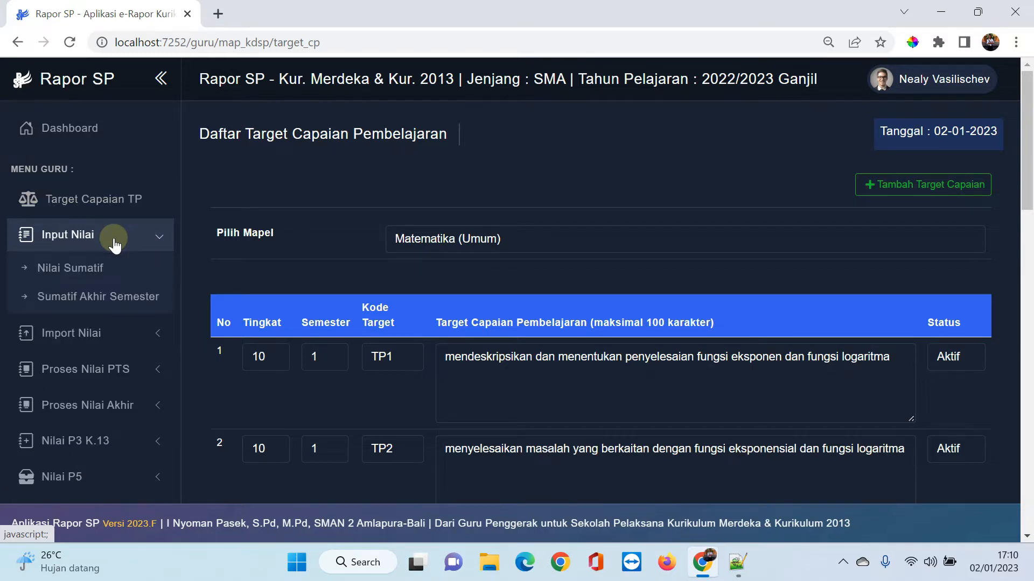
left_click(98, 269)
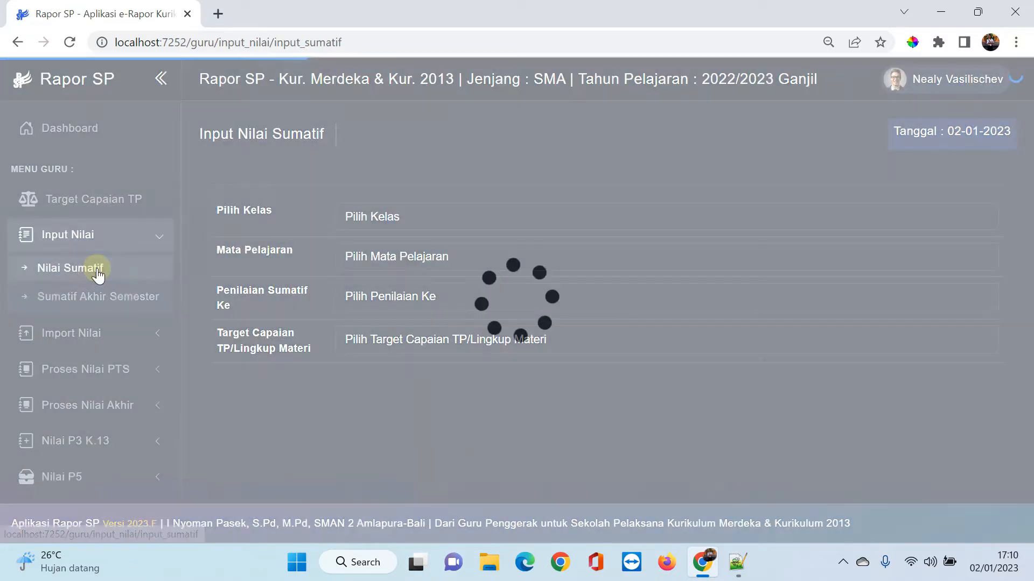
left_click(378, 215)
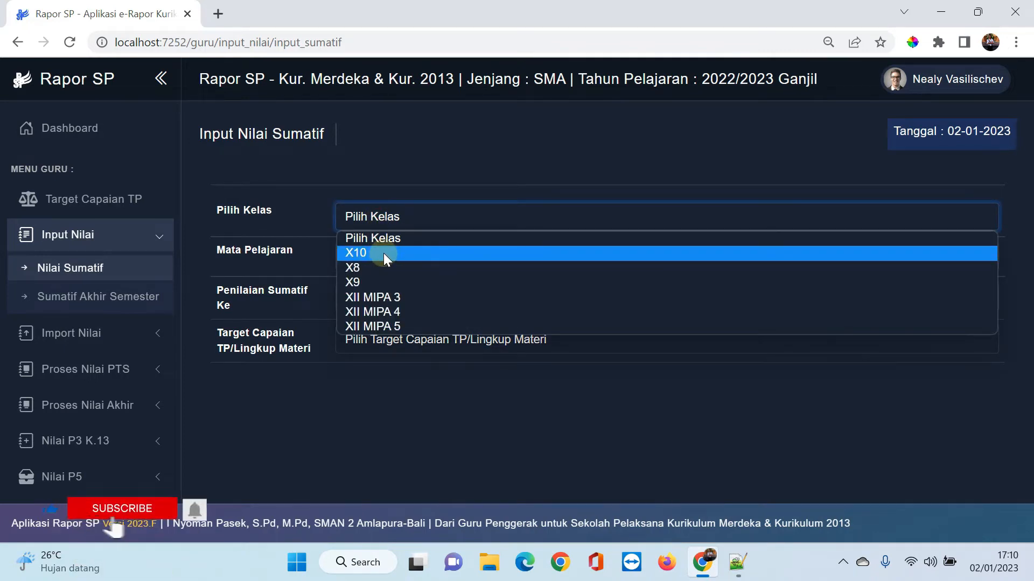
left_click(383, 253)
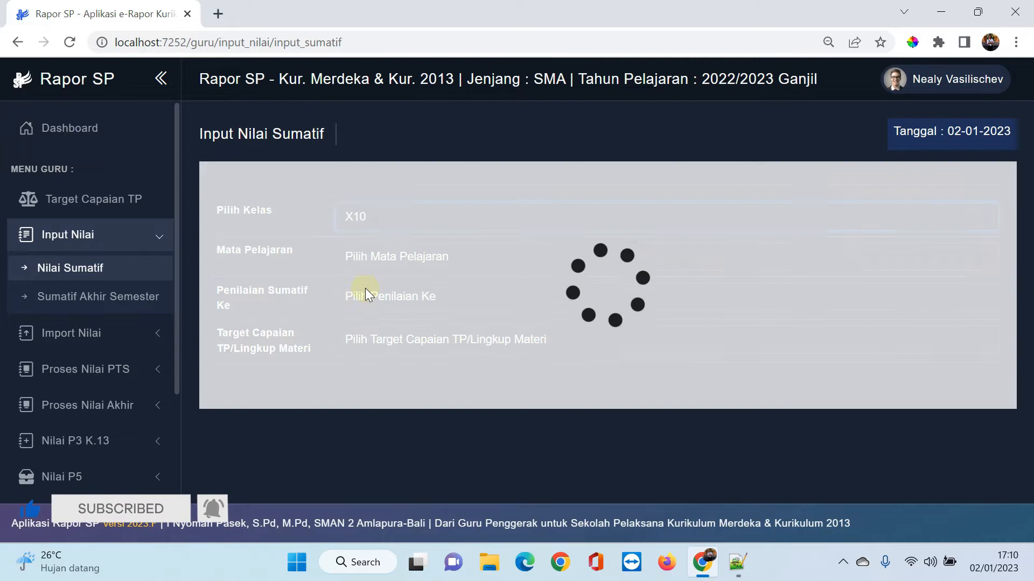
left_click(370, 257)
left_click(372, 291)
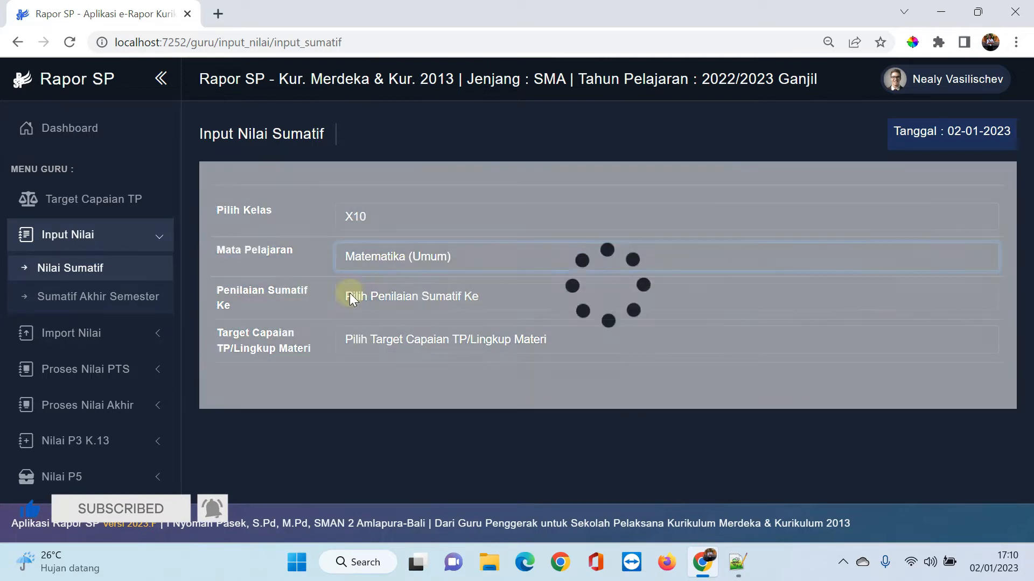
- Choose summative assessment 1 and the target TP1, "mendeskripsikan dan menentukan penyelesaian fungsi eksponen dan fungsi logaritma"
left_click(378, 297)
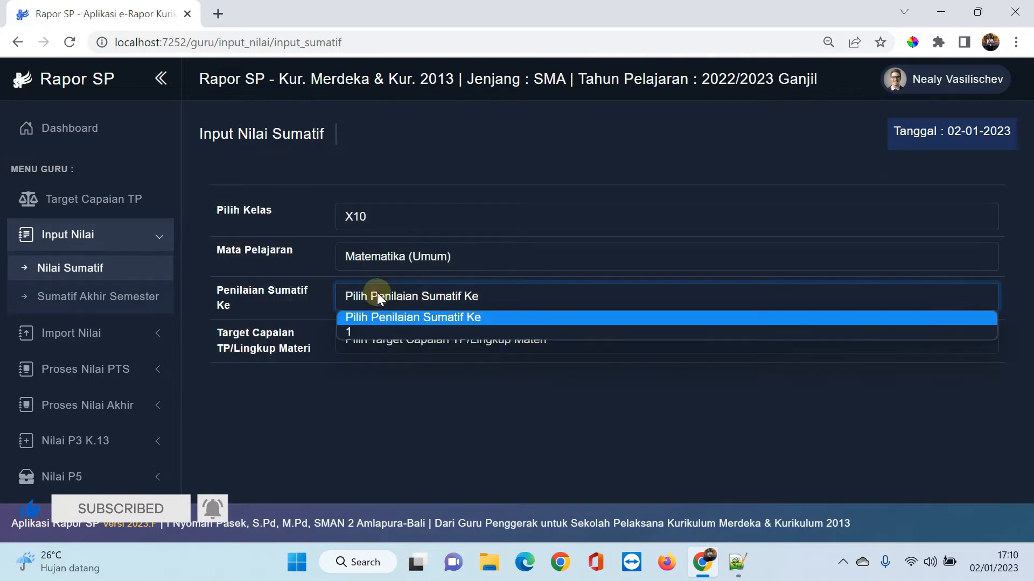
left_click(364, 332)
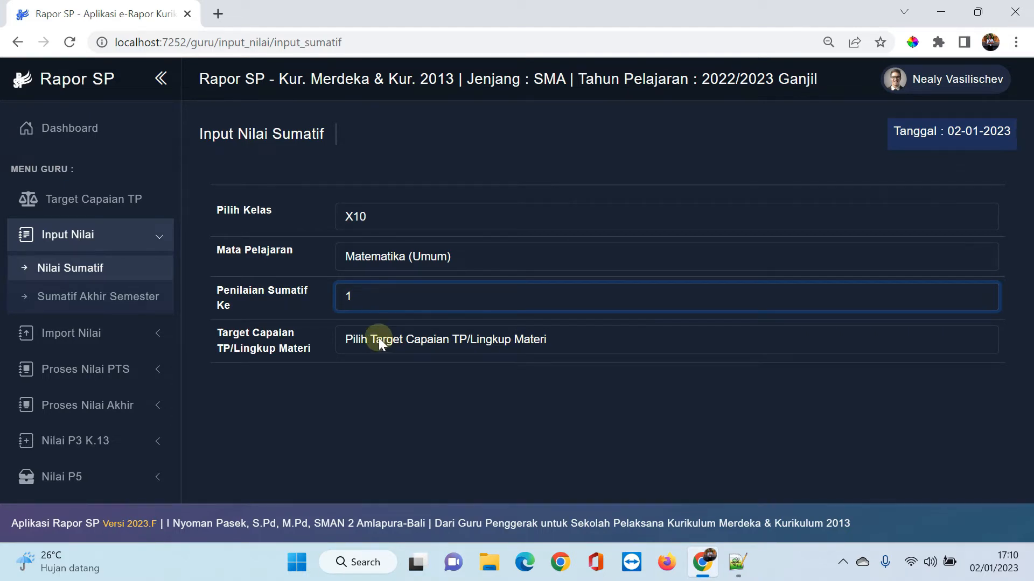
left_click(379, 338)
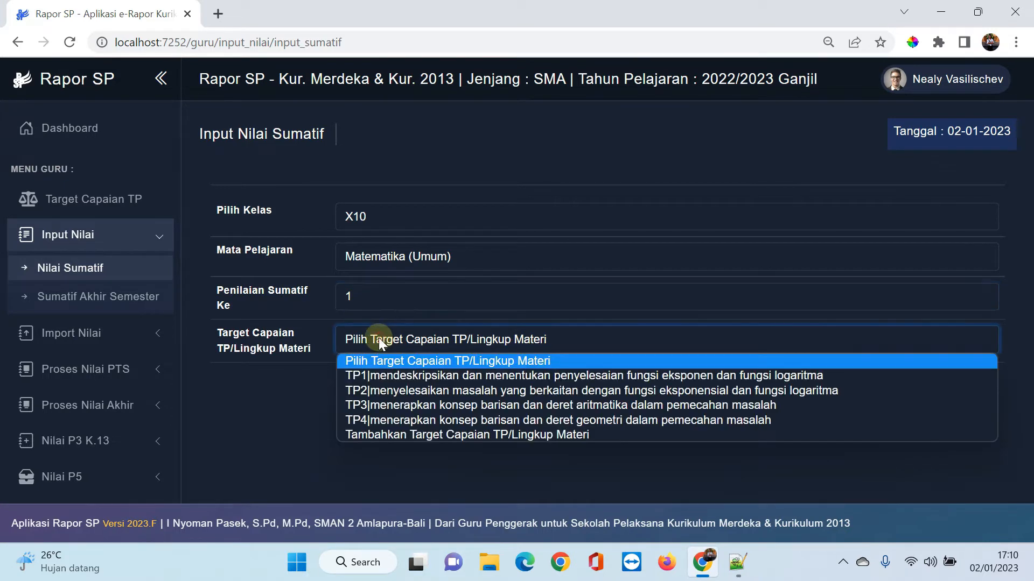
left_click(379, 379)
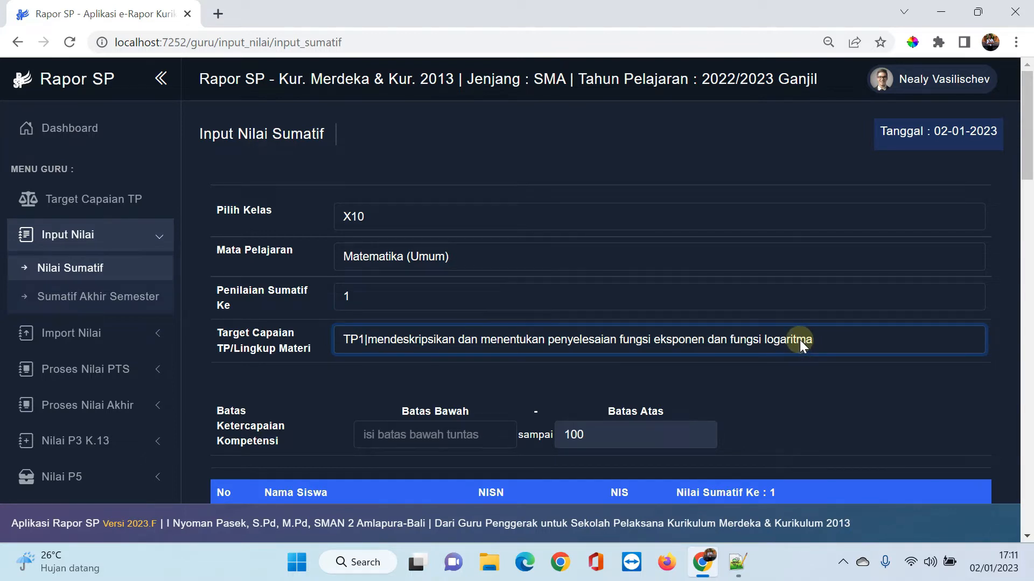
- Set the lower limit (Batas Bawah) of the competency achievement range to 60
scroll(799, 340, "down", 2)
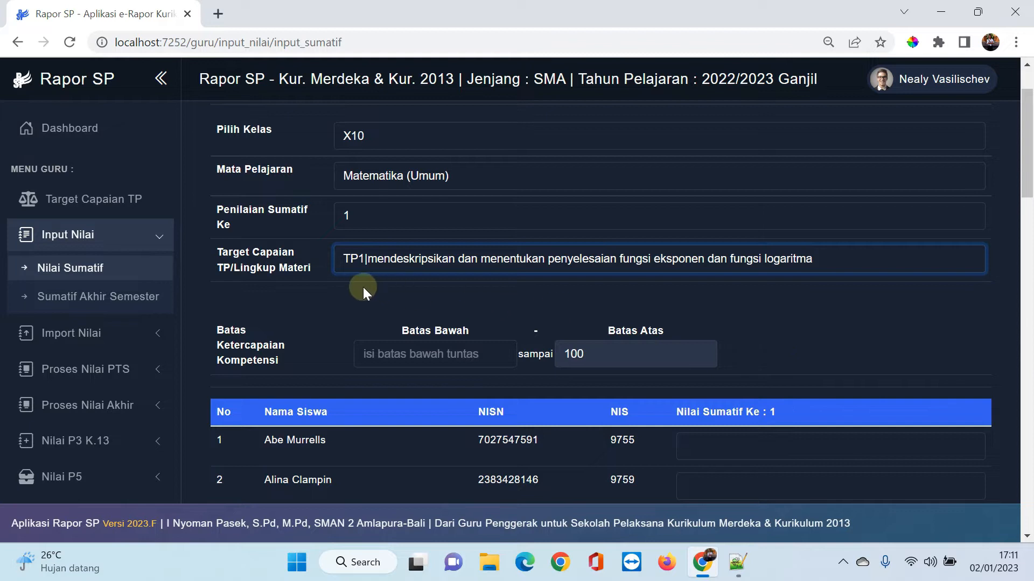
scroll(461, 302, "down", 2)
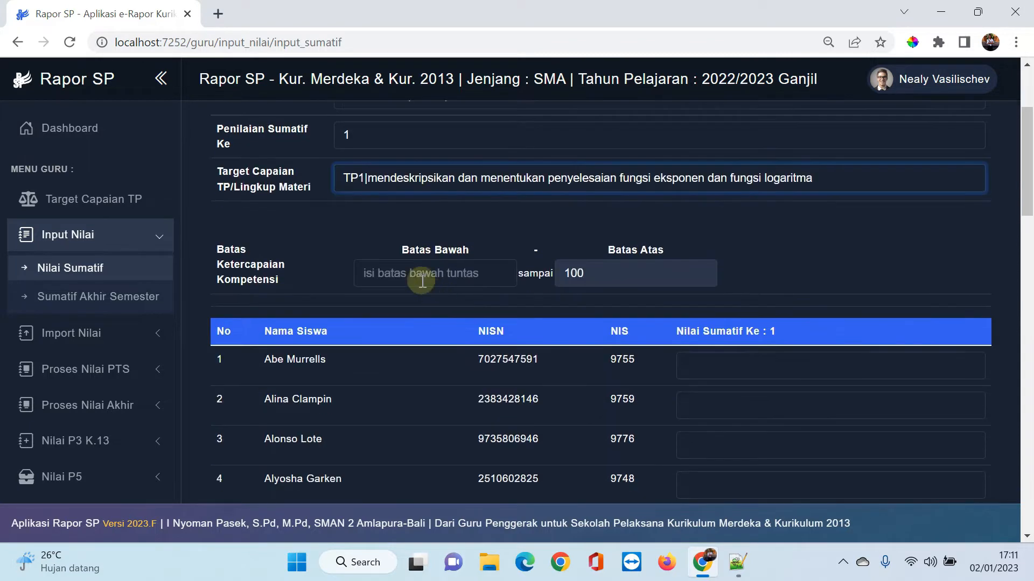
left_click(420, 276)
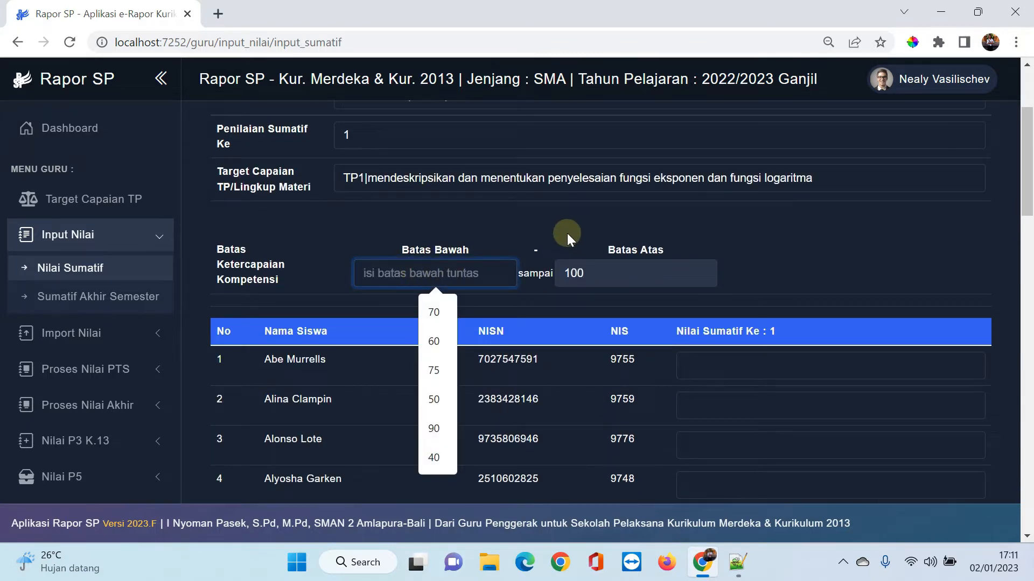
scroll(567, 234, "up", 2)
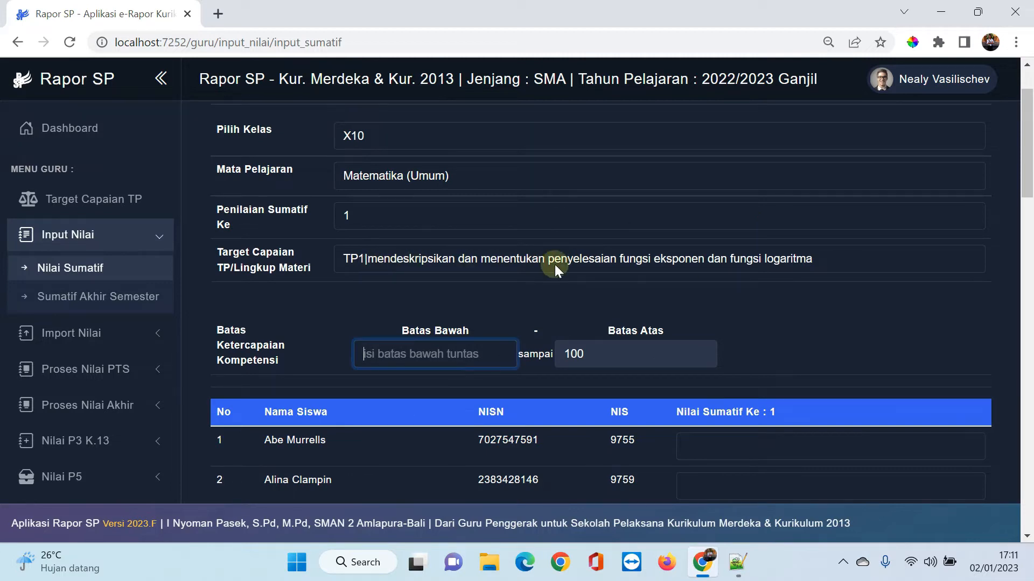
type("6")
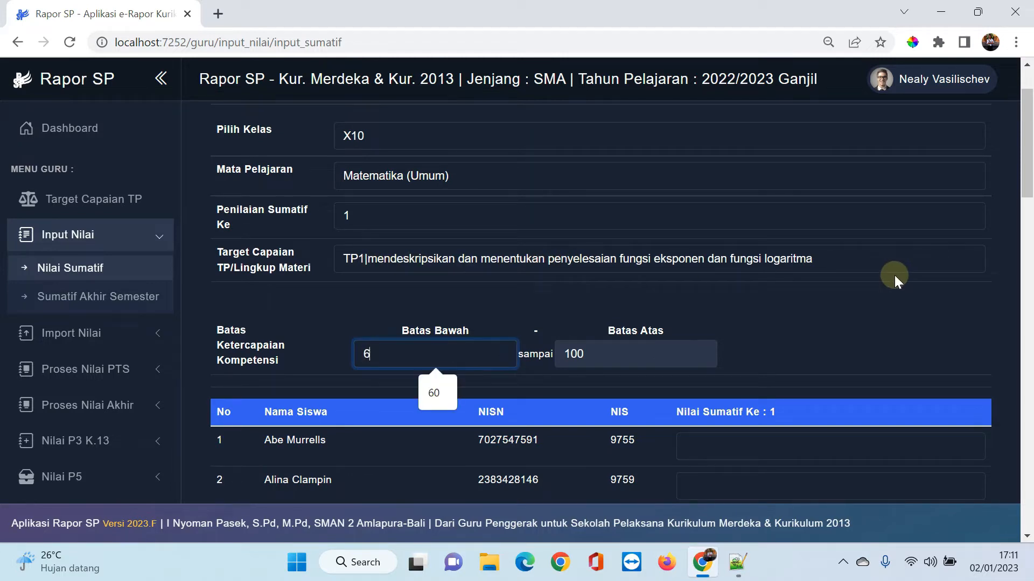
type("0")
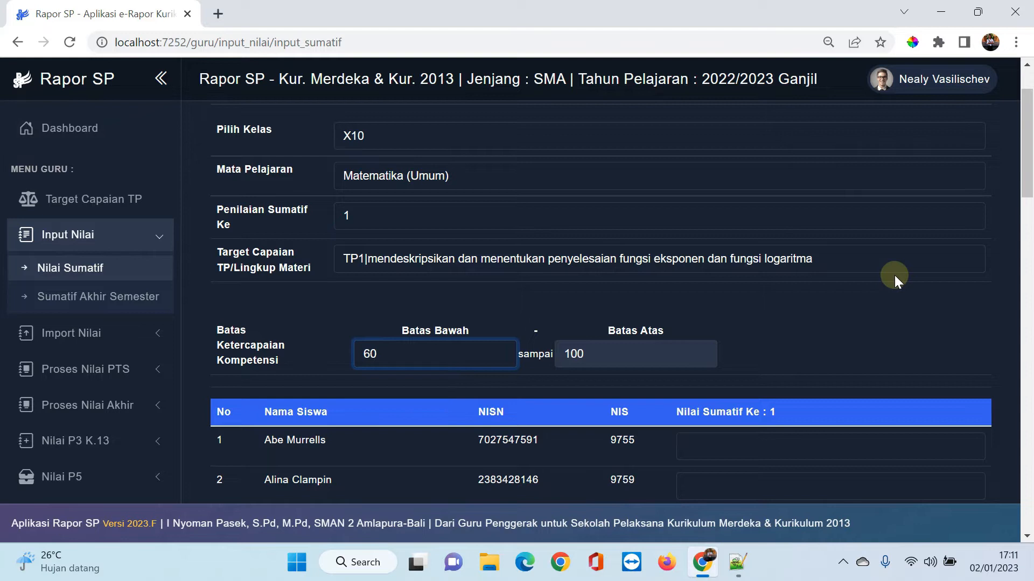
left_click(817, 317)
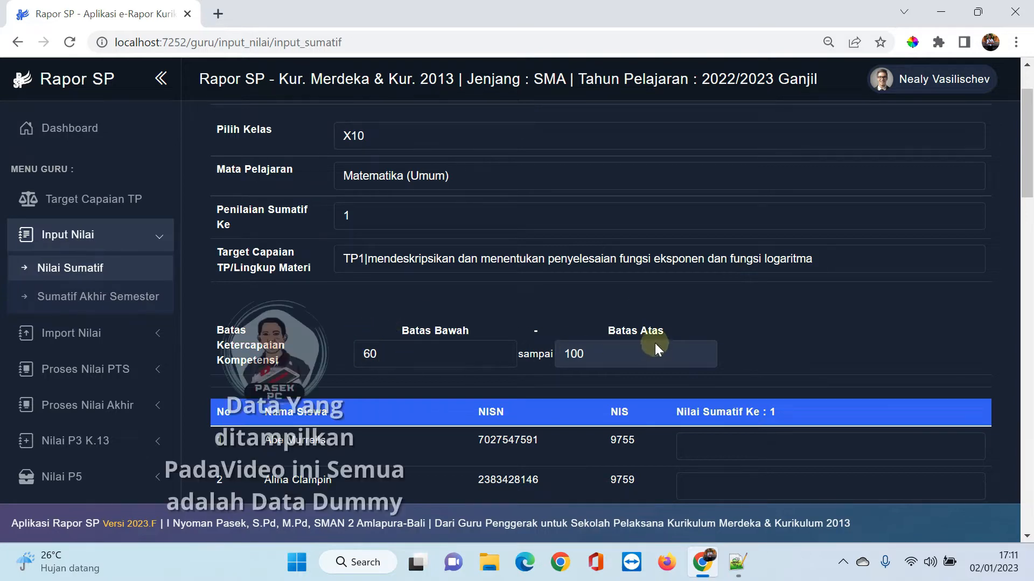
- Enter the summative 1 scores 89, 87, 67, 78, 89 and 87 for students 1 to 6
scroll(686, 330, "down", 3)
left_click(714, 285)
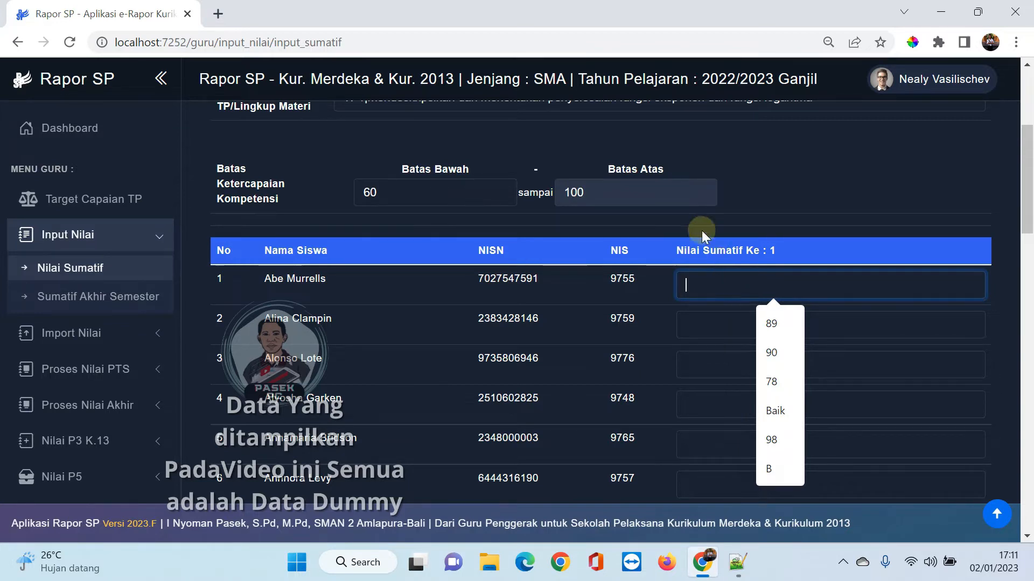
type("89")
key("Tab")
type("87")
key("Tab")
type("67")
key("Tab")
type("78")
key("Tab")
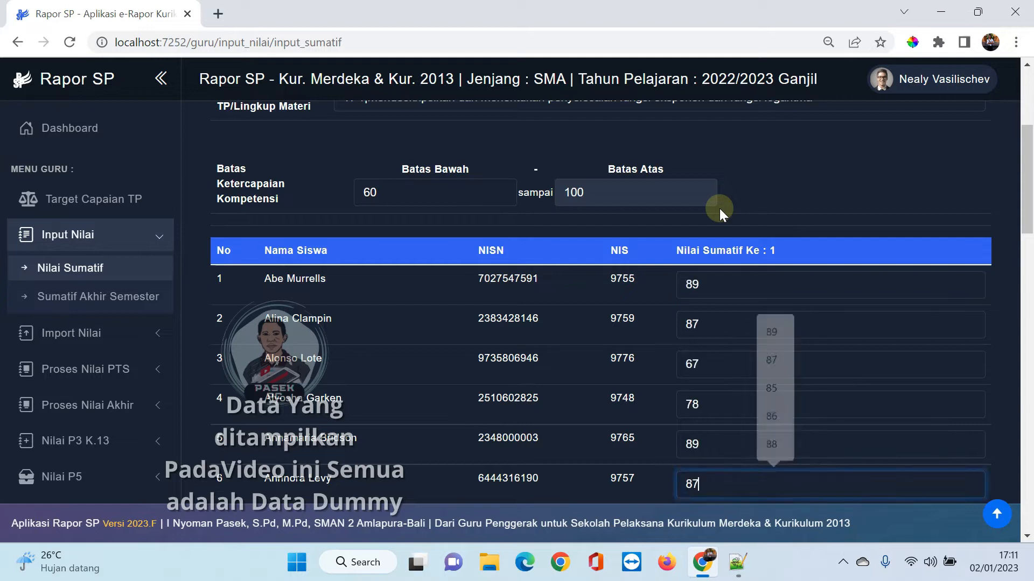
- Enter the scores 86, 67, 78, 87, 76, 67, 78, 89, 87, 89 and 90 for students 7 to 17
type("9")
key("Tab")
type("87")
key("Tab")
type("89")
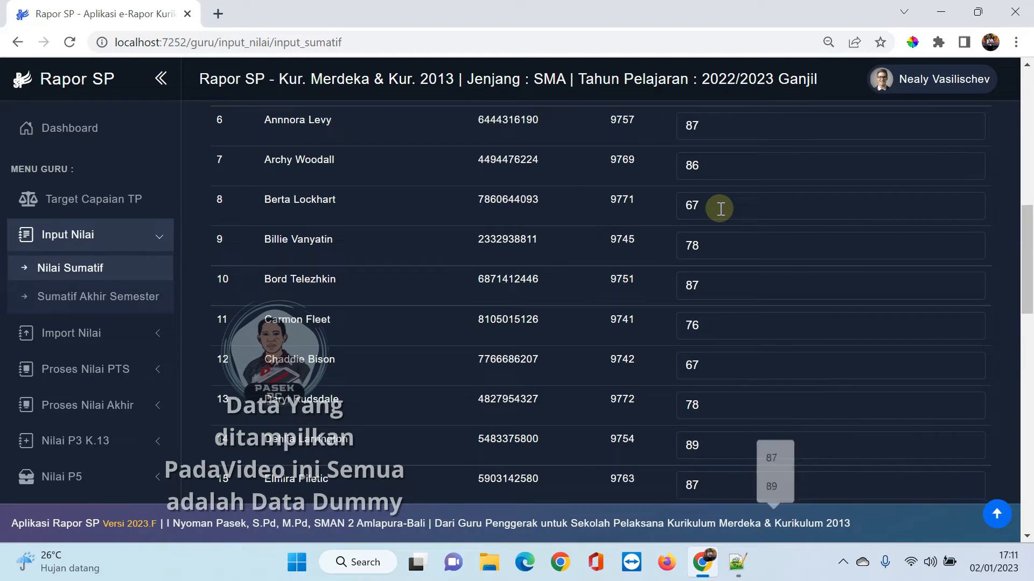
key("Tab")
type("90")
key("Tab")
- Enter 98, 97, 78, 78, 79, 86, 78, 76, 56, 78, 89, 87, 76, 67, 78, 89, 98, 87, 67, 77 for students 18–37 and save
type("78\t76\t56\t78\t89\t87\t76\t67\t7")
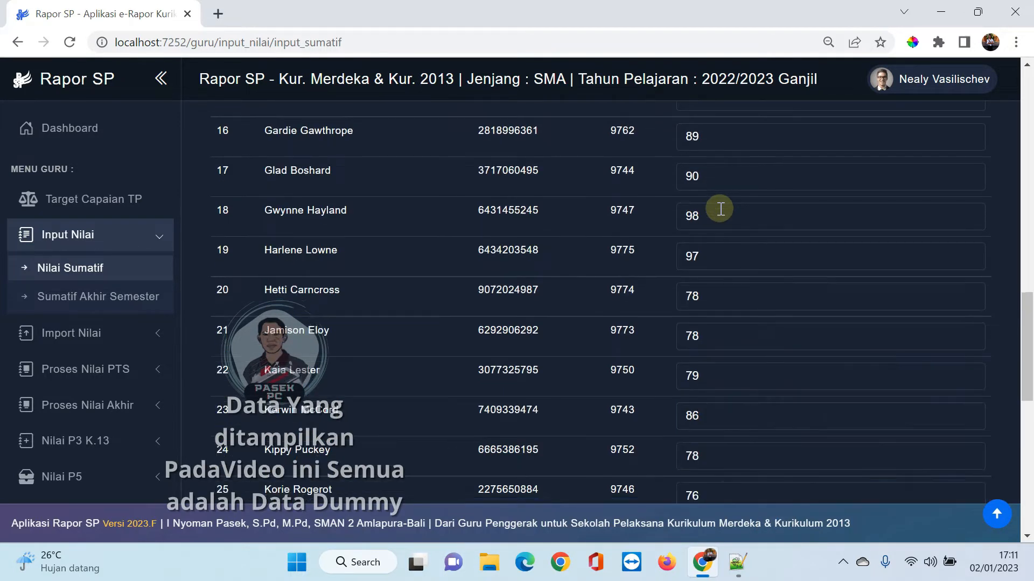
type("8\t89\t98\t87\t67\t77")
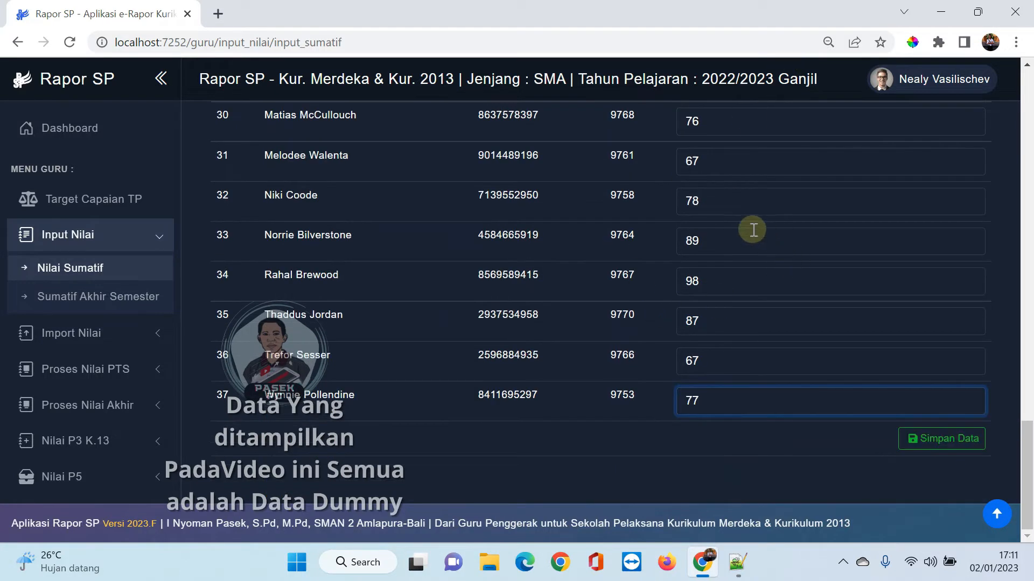
left_click(920, 445)
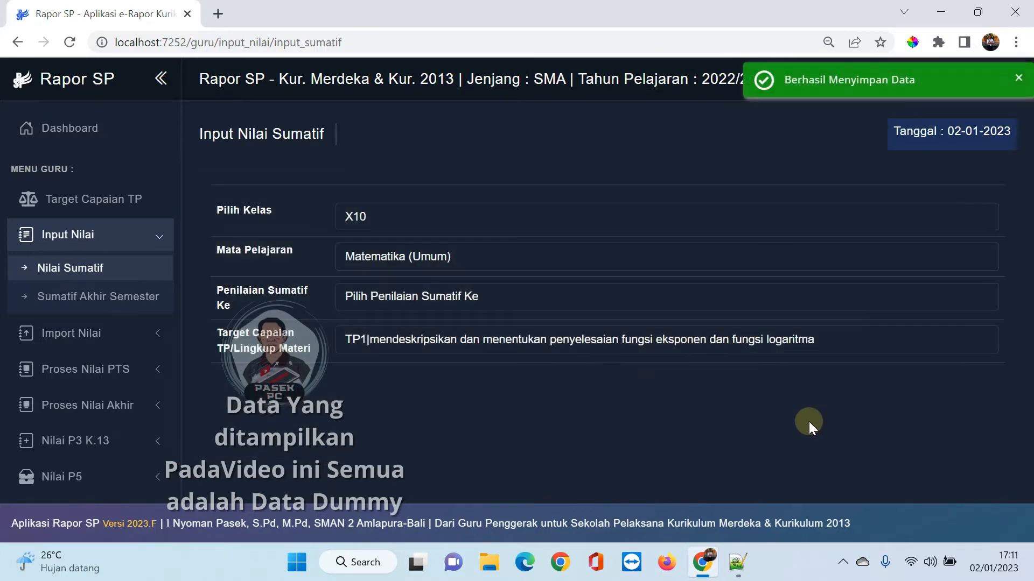
- Load the saved scores of summative assessment 1 for TP1 and examine the students' scores and achievement levels
left_click(421, 296)
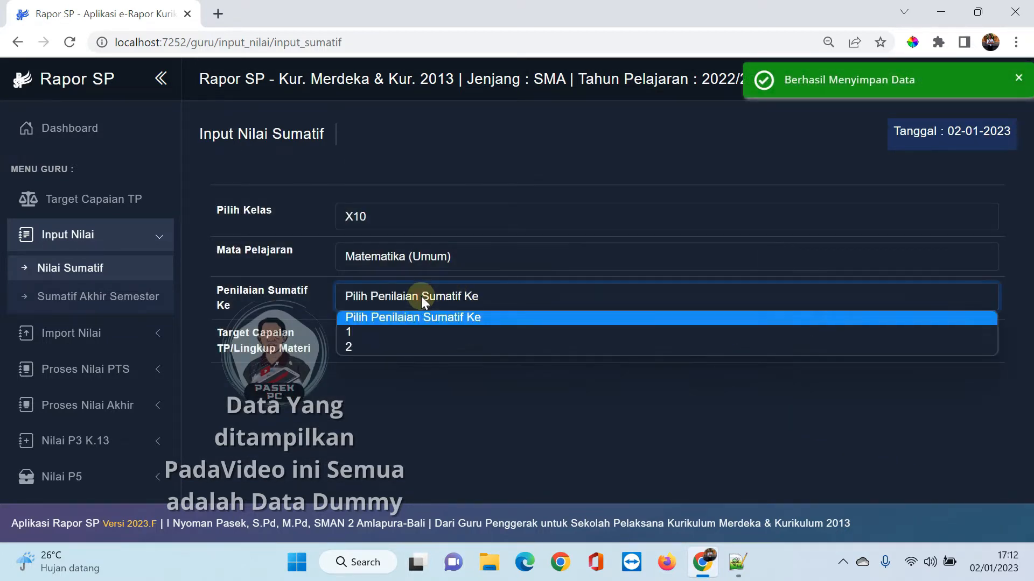
left_click(431, 333)
left_click(433, 340)
left_click(424, 378)
scroll(622, 313, "down", 3)
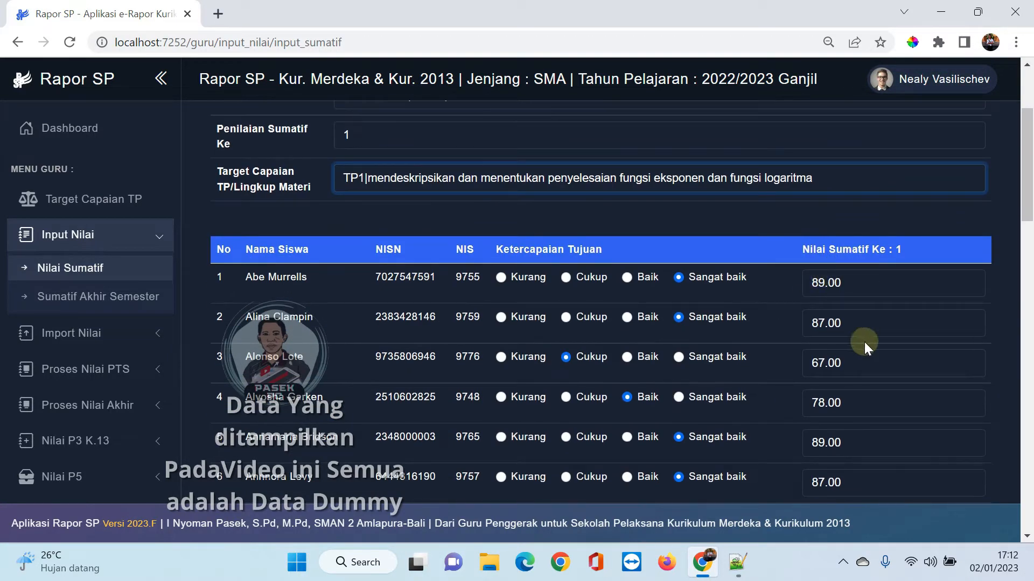
scroll(680, 254, "down", 6)
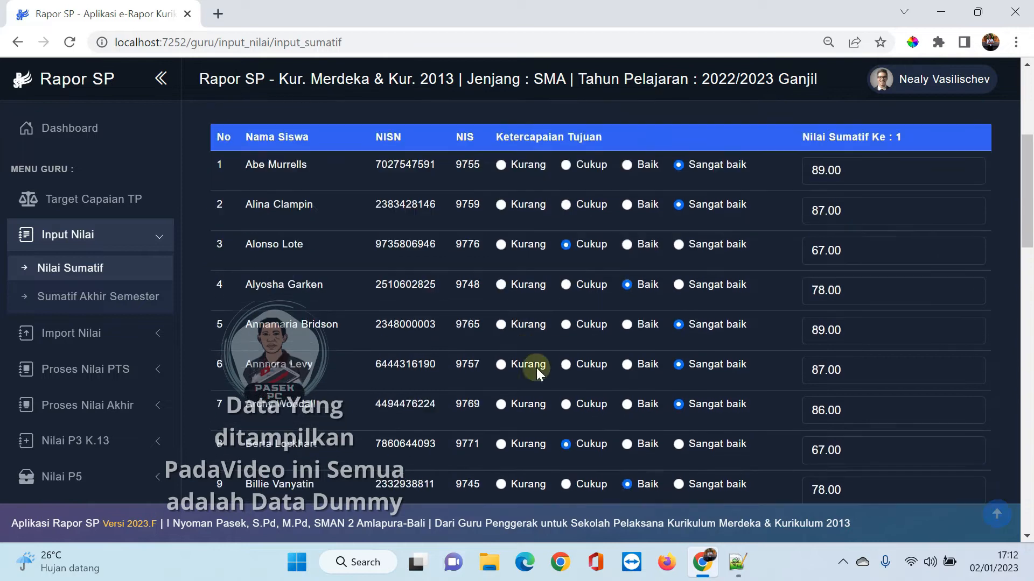
scroll(890, 356, "up", 10)
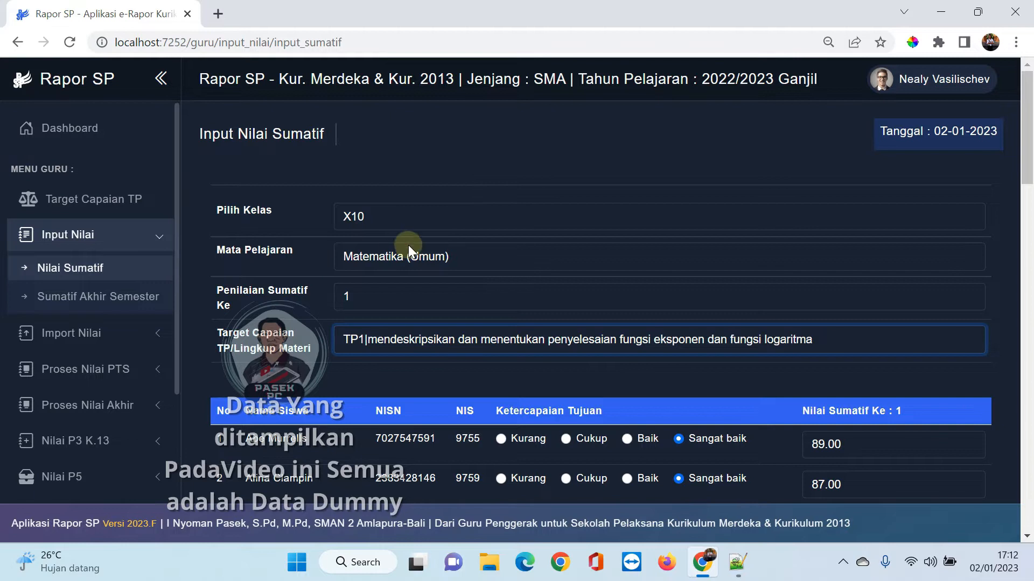
- Select summative assessment 2 with learning target TP2 and set the lower competency limit to 75
left_click(387, 294)
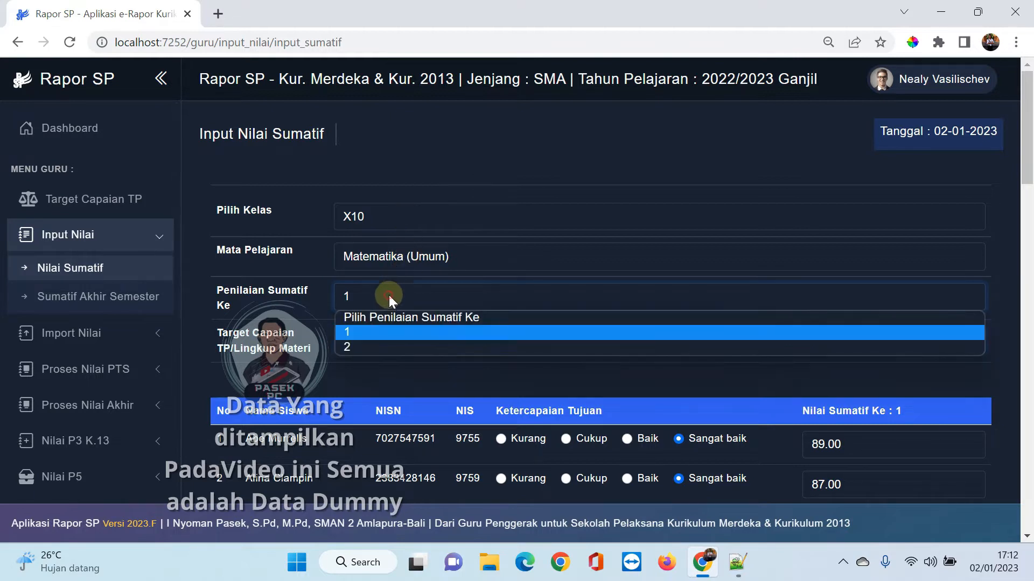
left_click(376, 347)
left_click(401, 334)
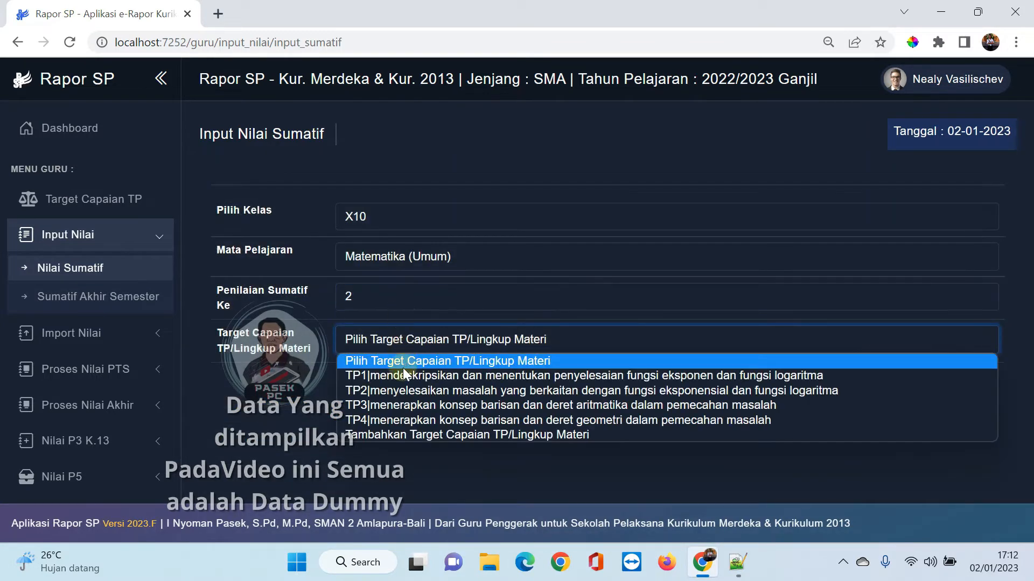
left_click(395, 391)
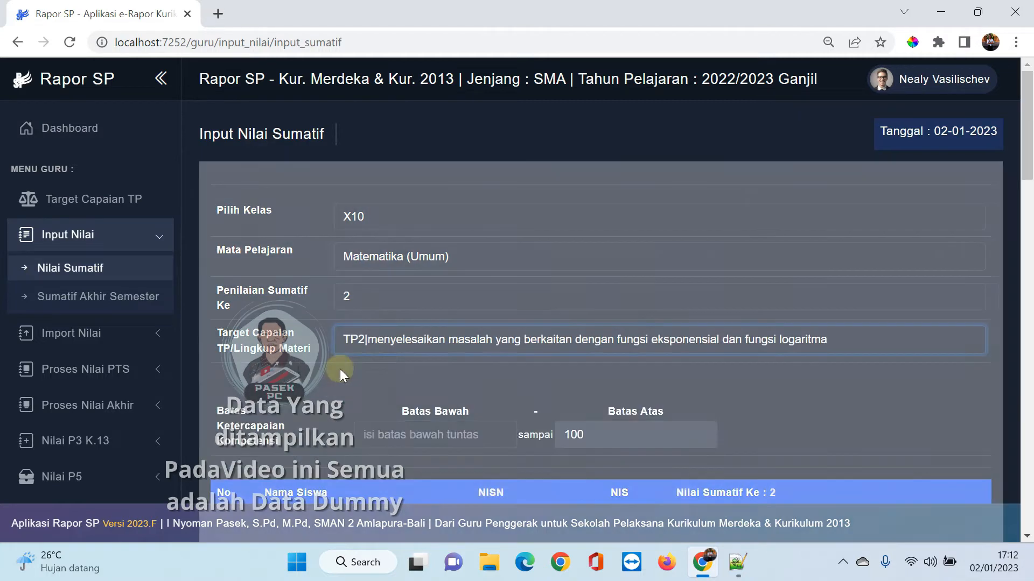
scroll(454, 389, "down", 1)
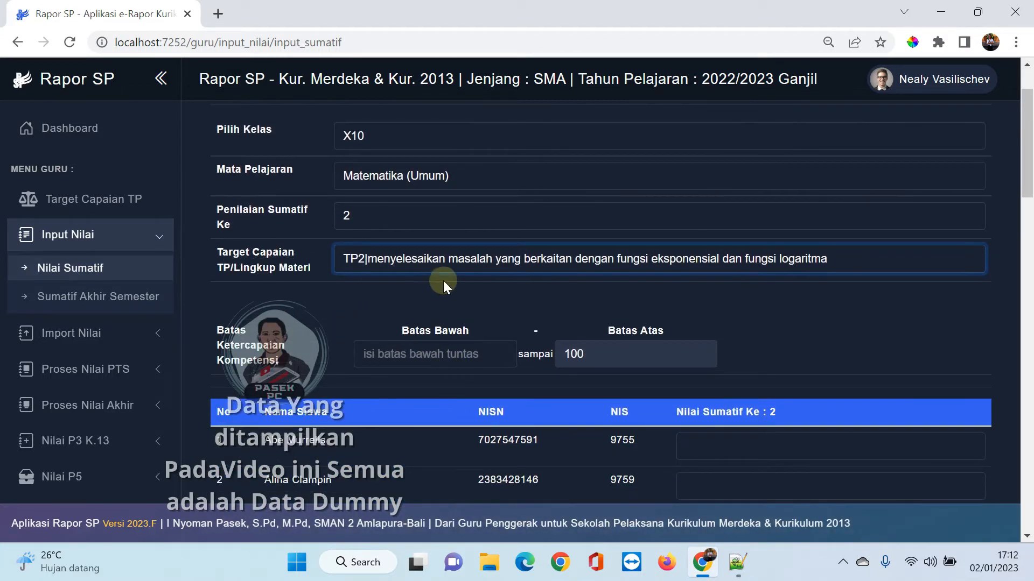
left_click(407, 360)
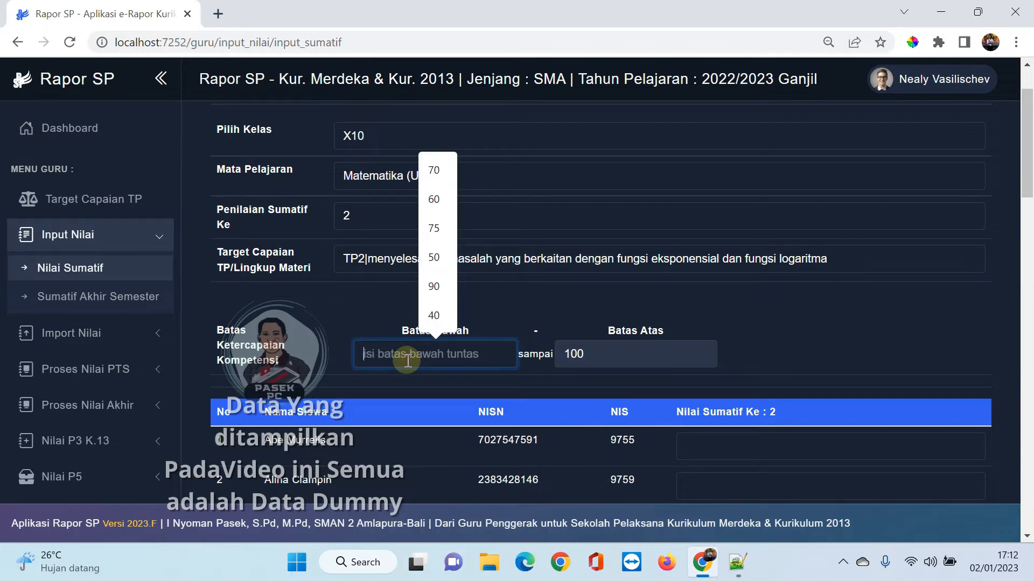
type("75")
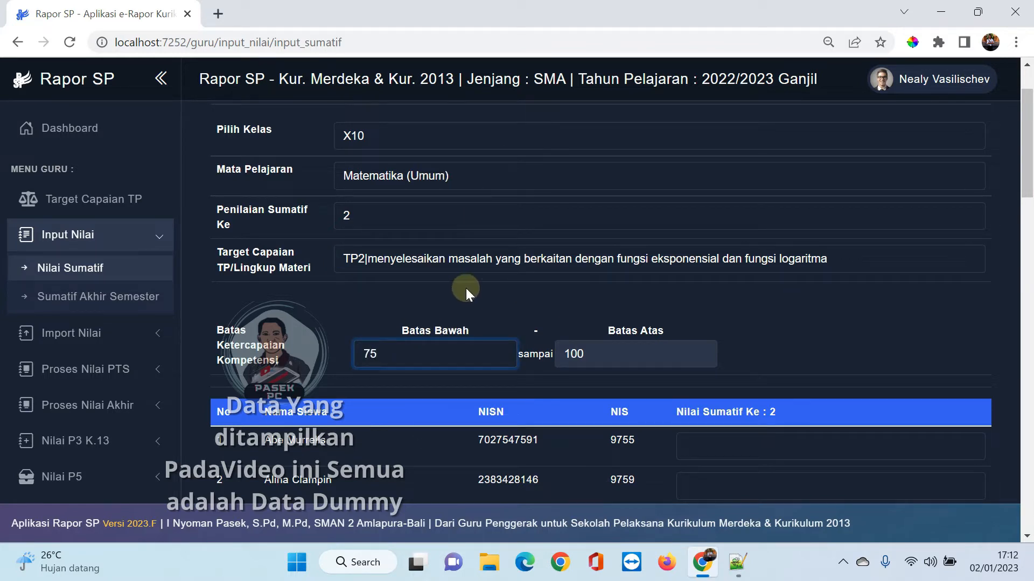
left_click(647, 310)
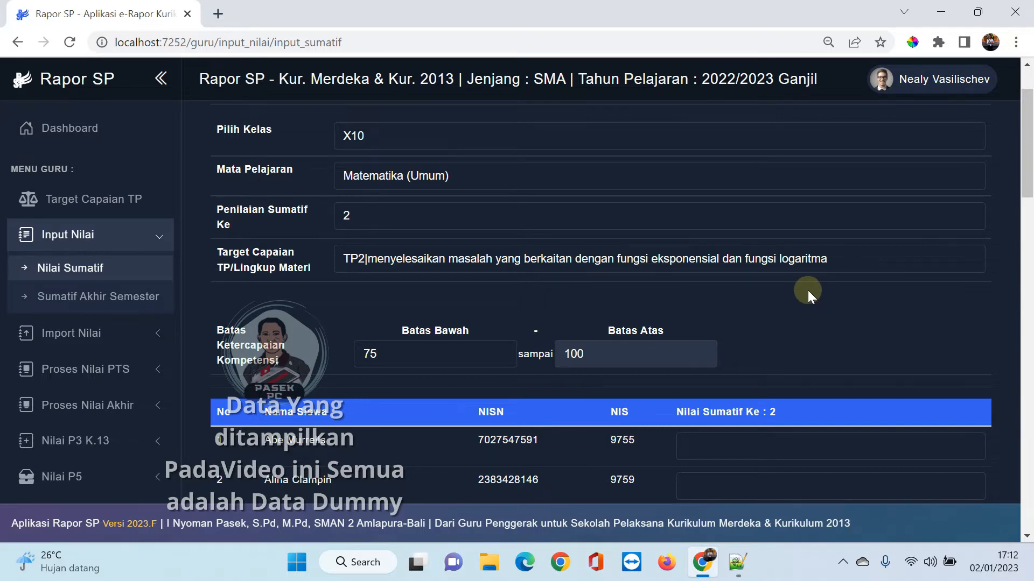
- Enter the summative 2 scores 78, 76, 67, 78, 89, 89, 80 and 98 for students 1 to 8
scroll(807, 289, "down", 1)
left_click(708, 366)
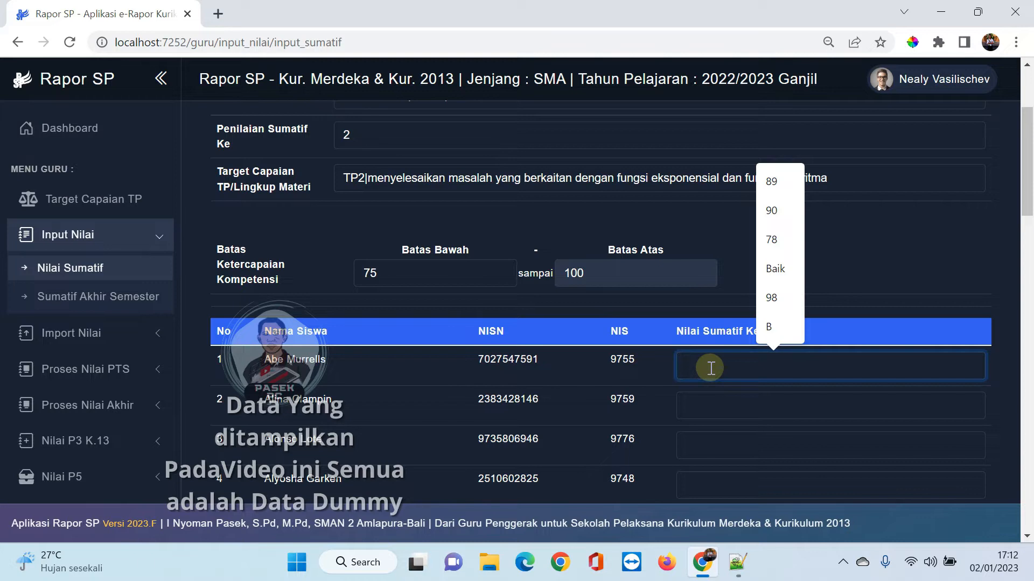
type("78")
key("Tab")
type("76")
key("Tab")
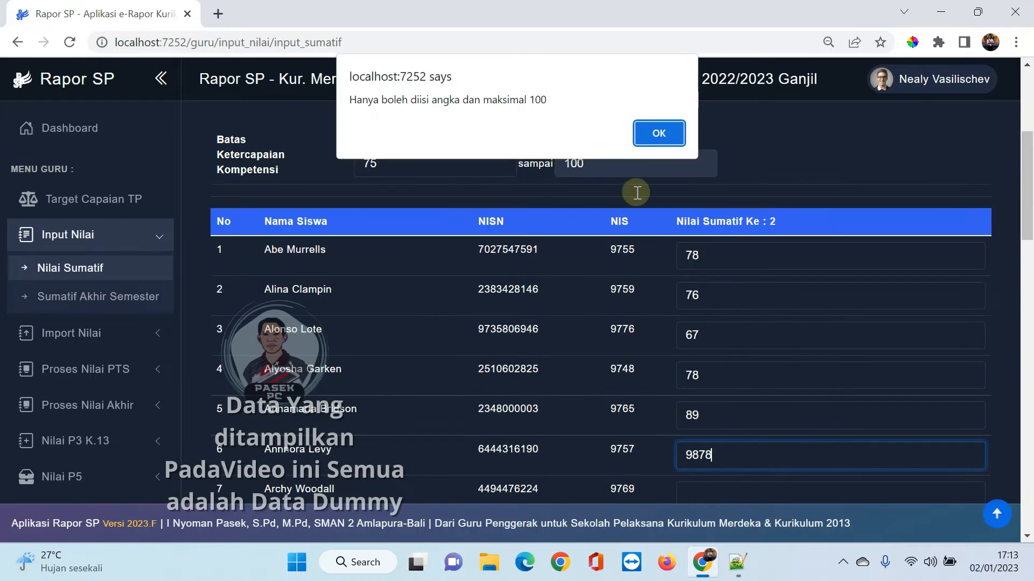
left_click(657, 133)
type("89")
key("Tab")
type("80")
key("Tab")
type("98")
key("Tab")
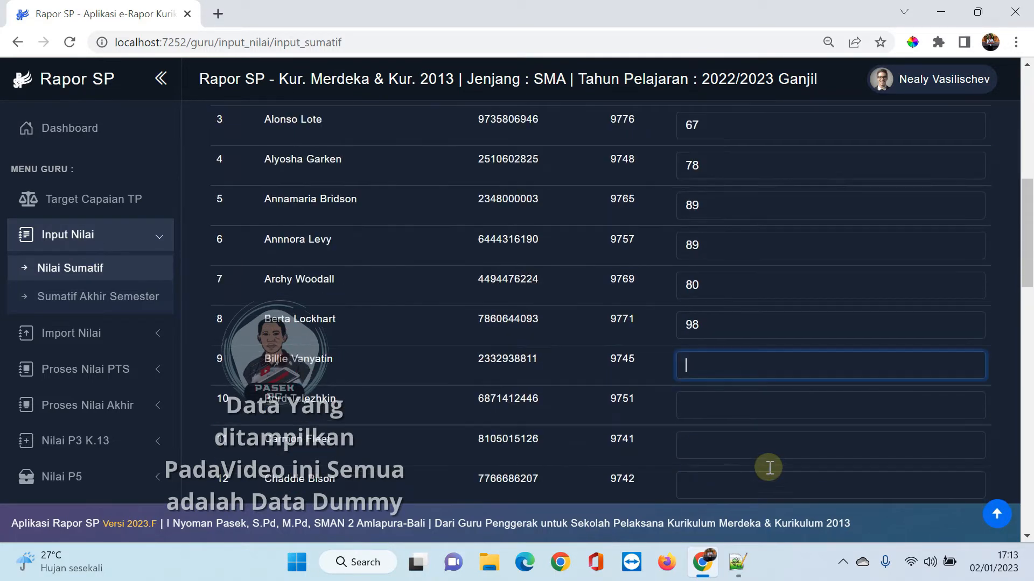
- Enter 98, 89, 80, 98, 97, 78, 89, 90, 98, 97, 78, 89, 89, 90, 98 and 97 for students 9–24
type("98\t89\t80\t98\t97\t7")
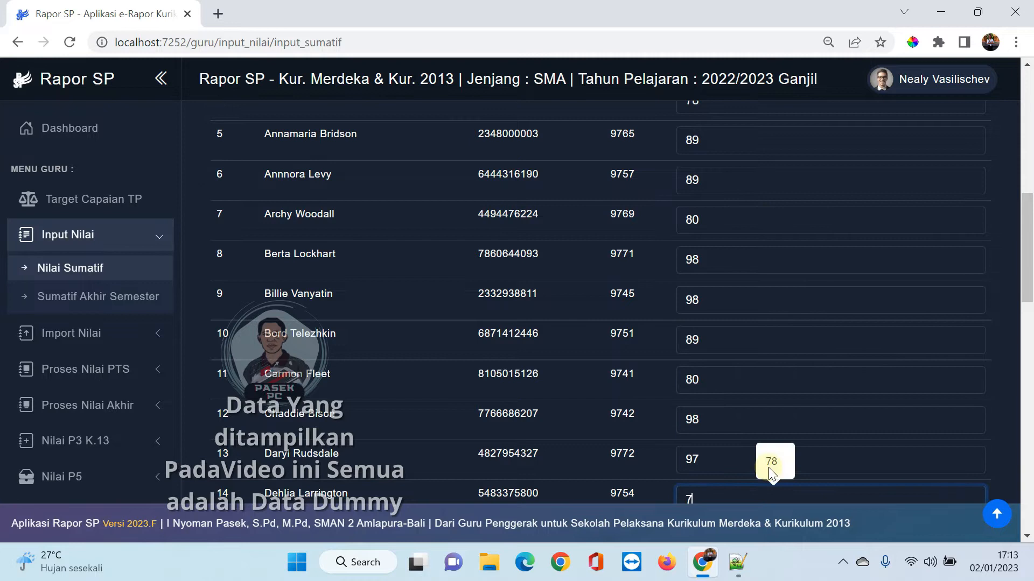
type("8")
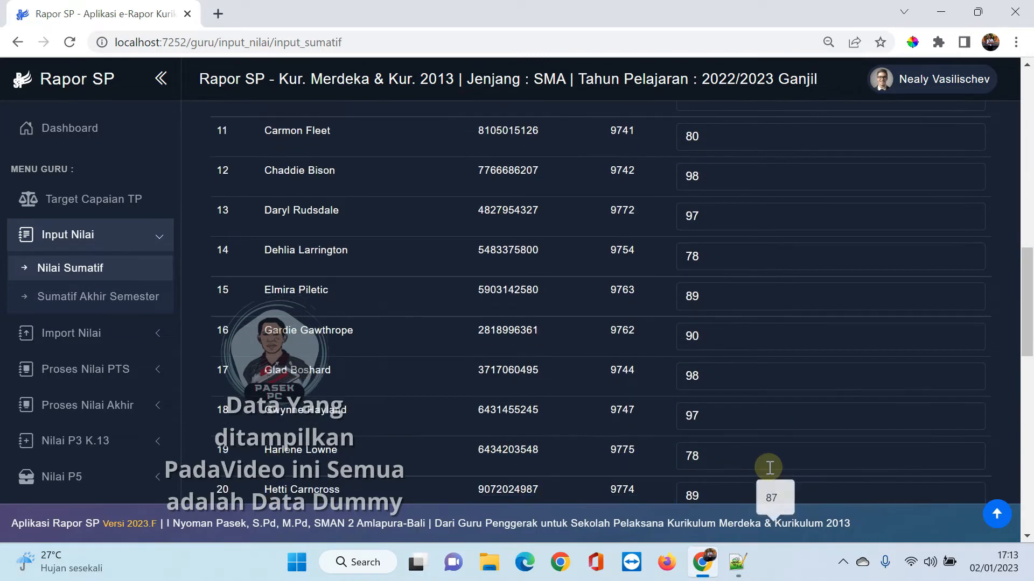
type("\t89\t90\t98\t97\t78\t89\t89\t90\t98\t97")
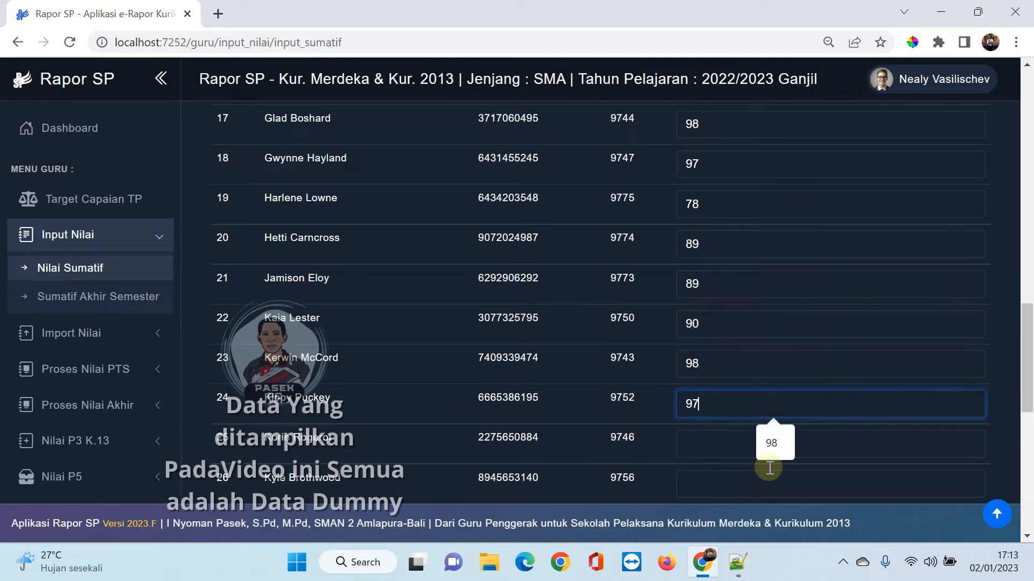
- Enter 78, 89, 90, 98, 87, 78, 89, 90, 98, 97, 78, 89 and 98 for students 25–37 and save the data
type("\t78\t89\t90\t98\t87\t78\t89\t90\t98\t97\t78\t89\t98")
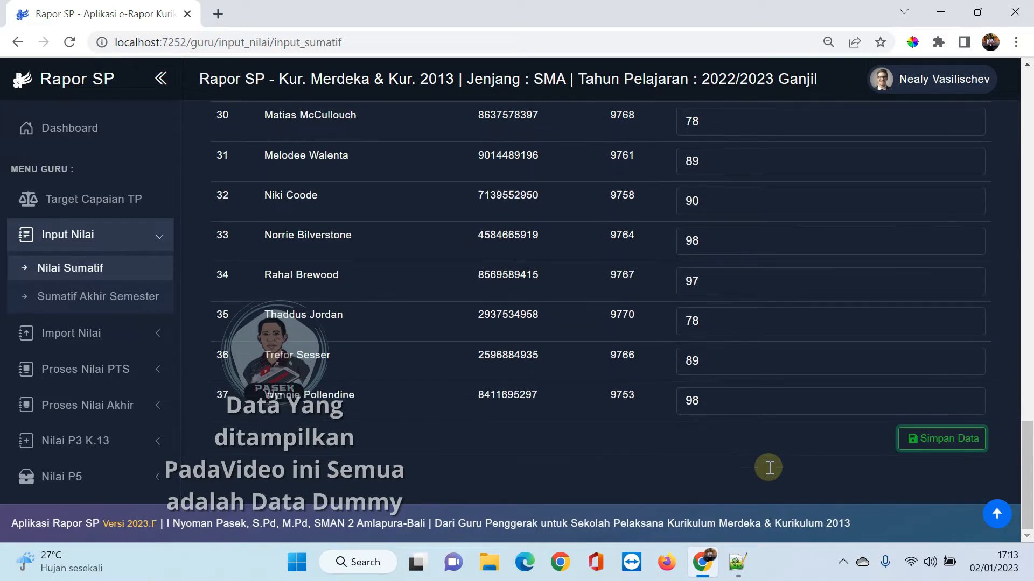
left_click(926, 439)
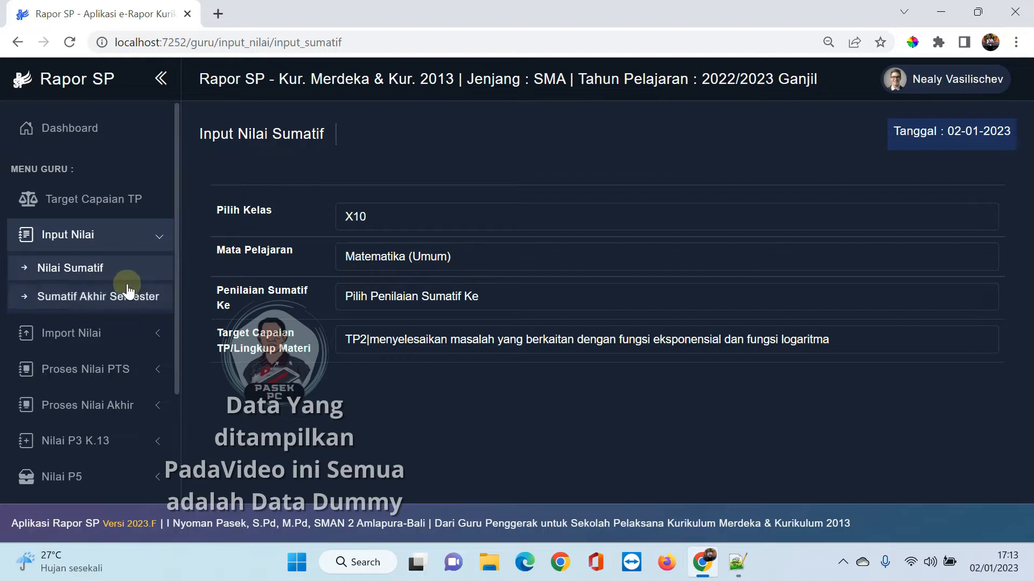
- Reopen the summative score form for class X10, Matematika (Umum), and select summative assessment 3 with target TP3
left_click(94, 272)
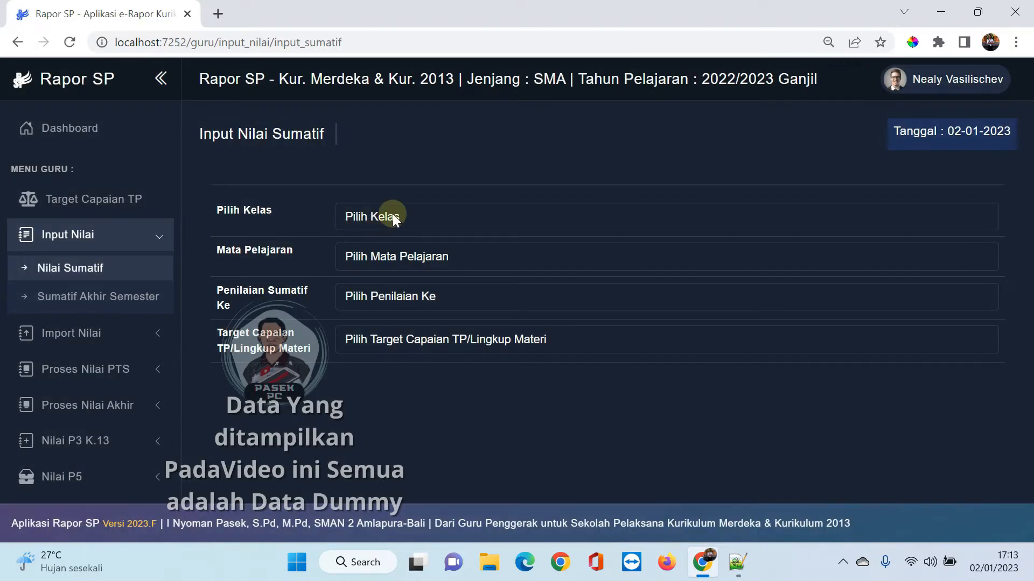
left_click(395, 213)
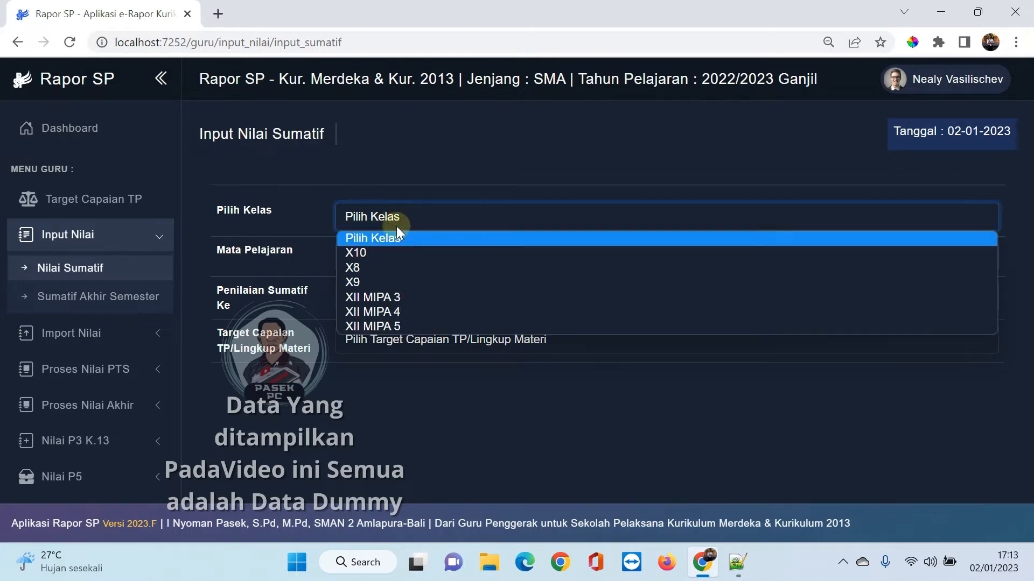
left_click(392, 253)
left_click(393, 255)
left_click(382, 295)
left_click(383, 296)
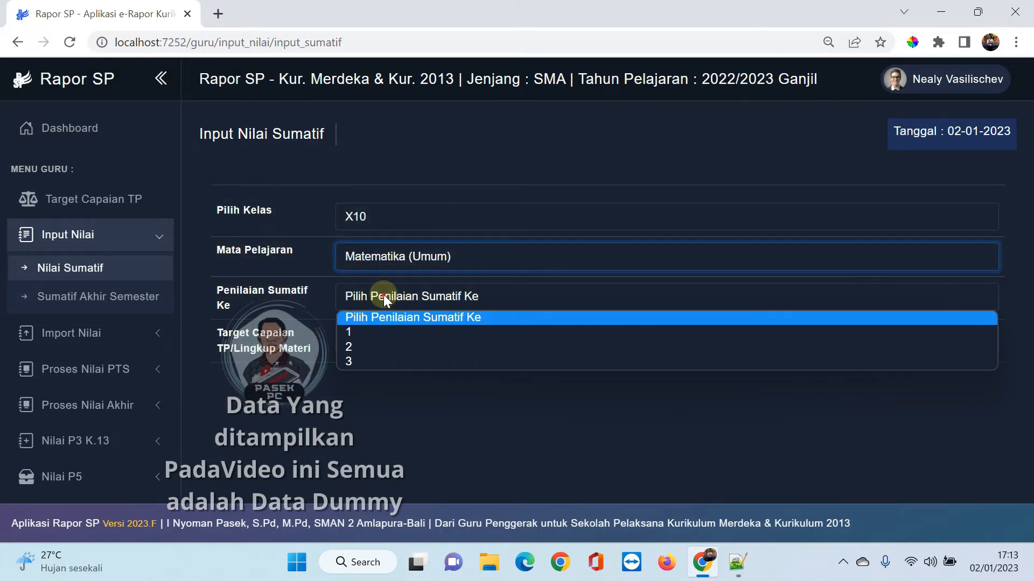
left_click(363, 359)
left_click(376, 341)
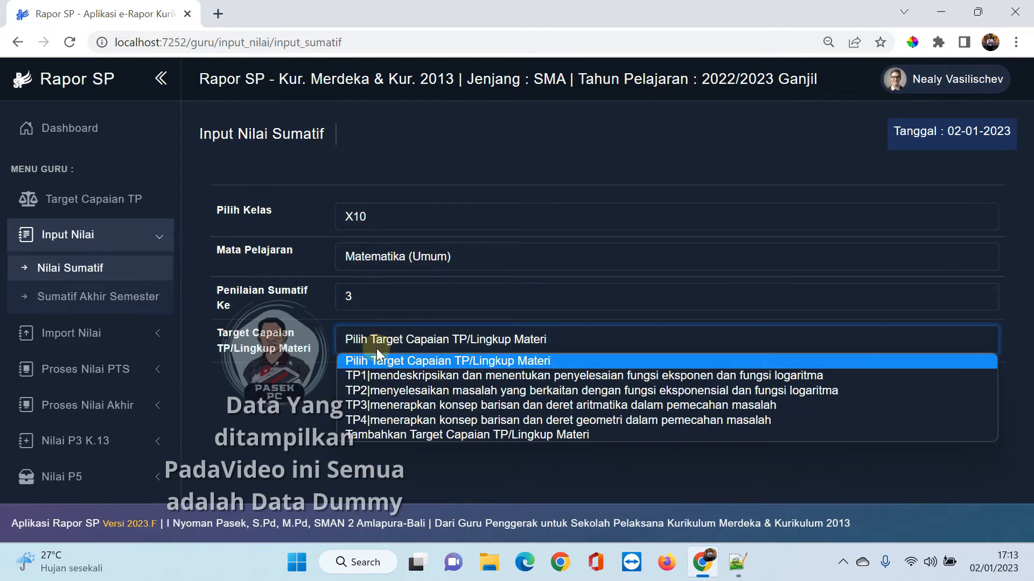
left_click(378, 408)
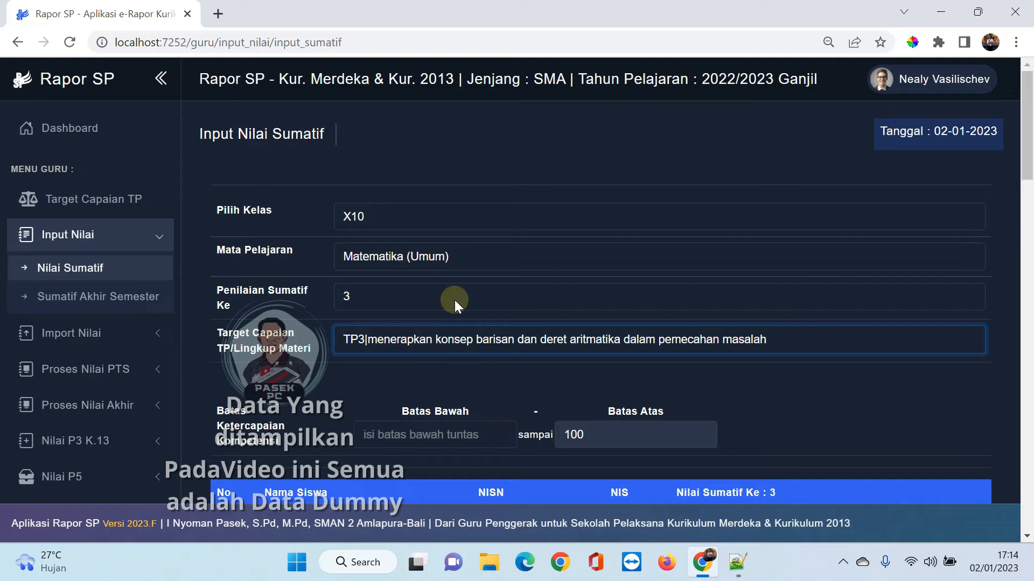
- Switch the form to summative assessment 1 with target TP1 and review the saved student scores
left_click(390, 297)
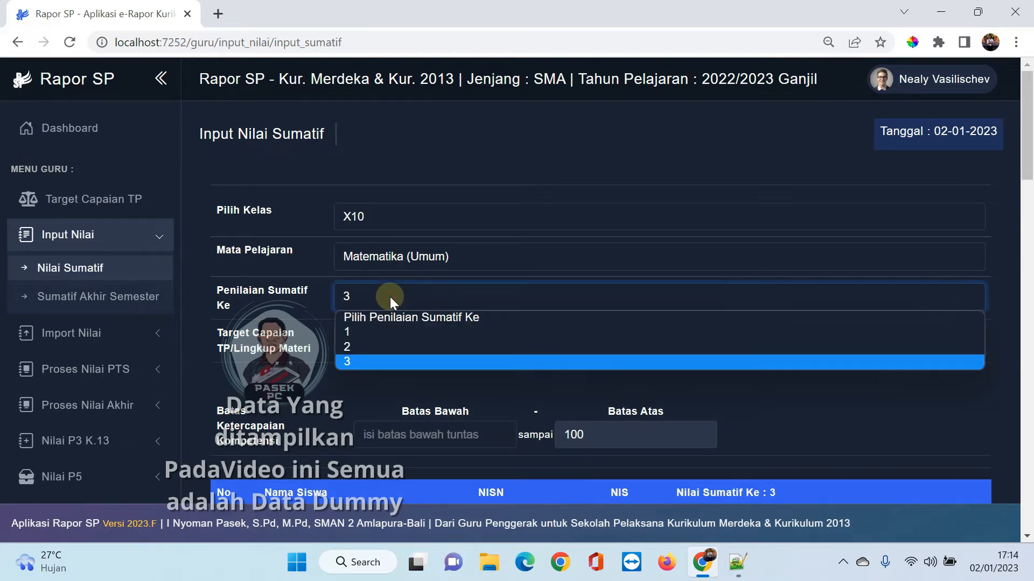
left_click(371, 332)
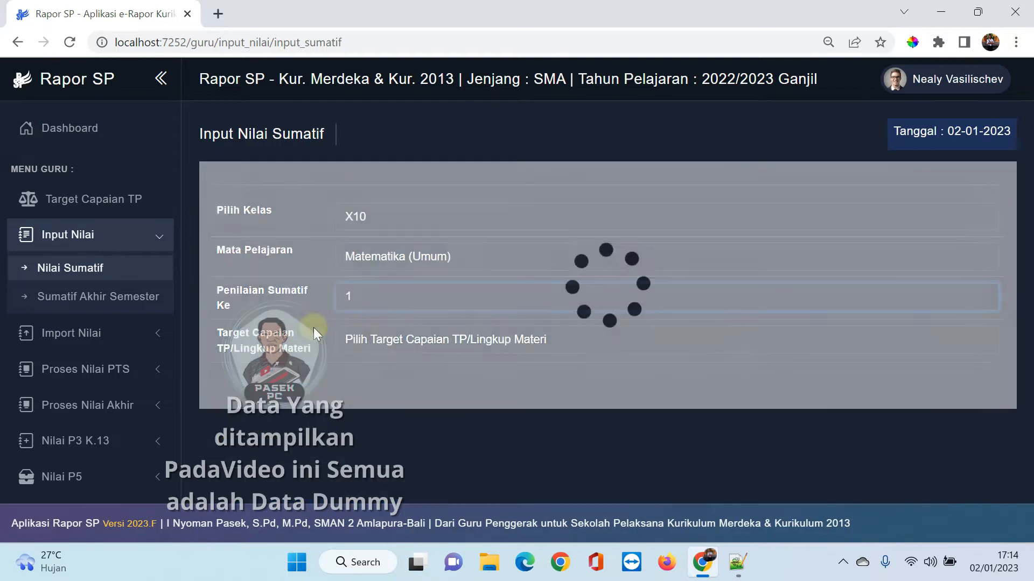
left_click(379, 340)
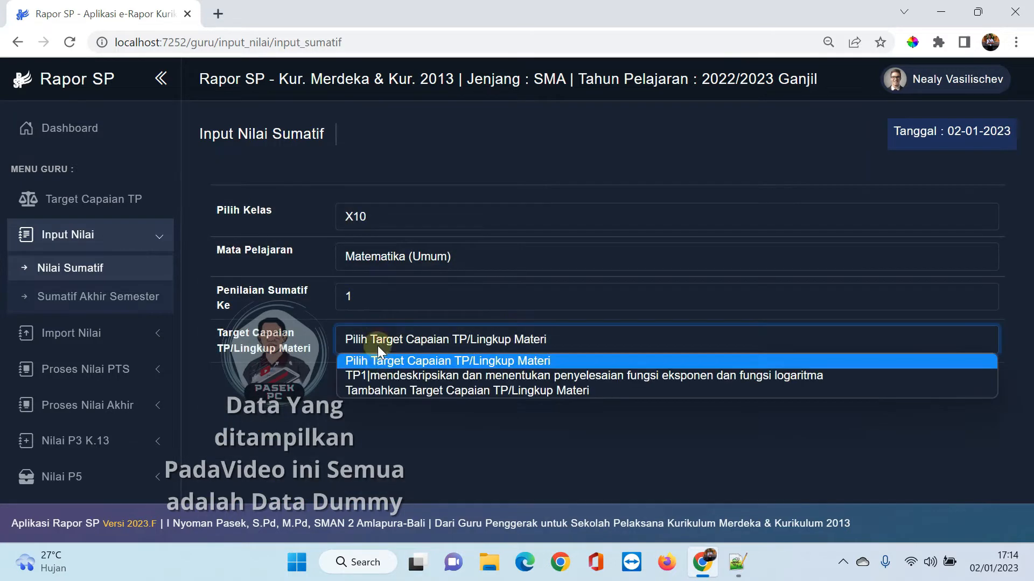
left_click(399, 375)
scroll(638, 389, "down", 5)
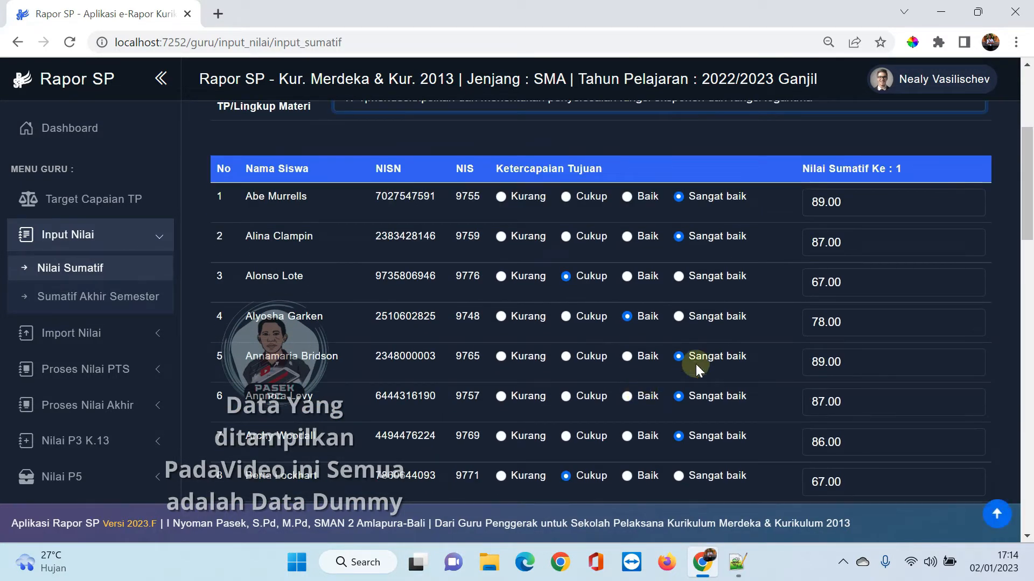
scroll(702, 353, "down", 7)
scroll(711, 341, "up", 9)
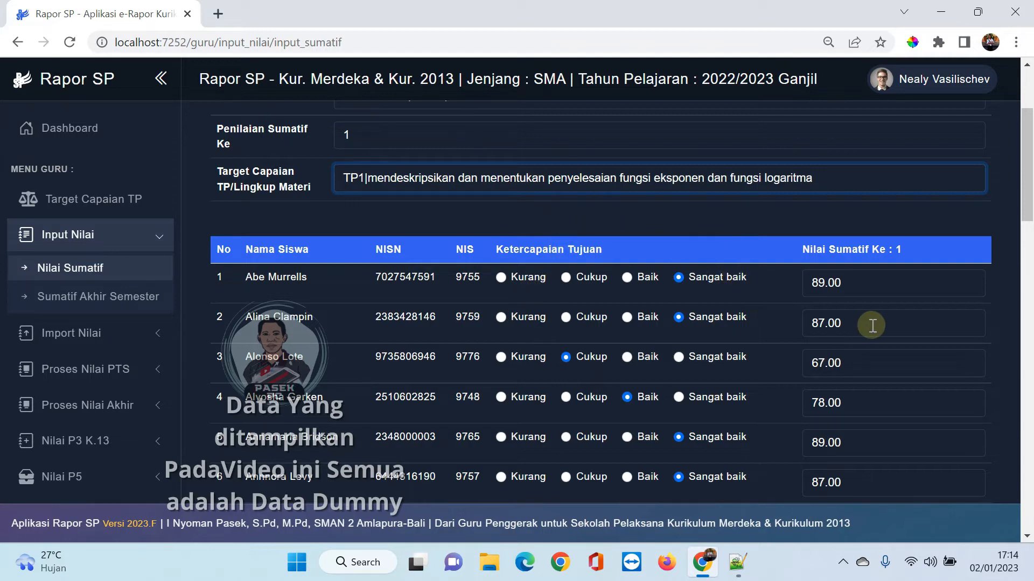
- Set student 2's summative 1 score to 76 and the achievement level to Cukup
left_click_drag(872, 323, 807, 320)
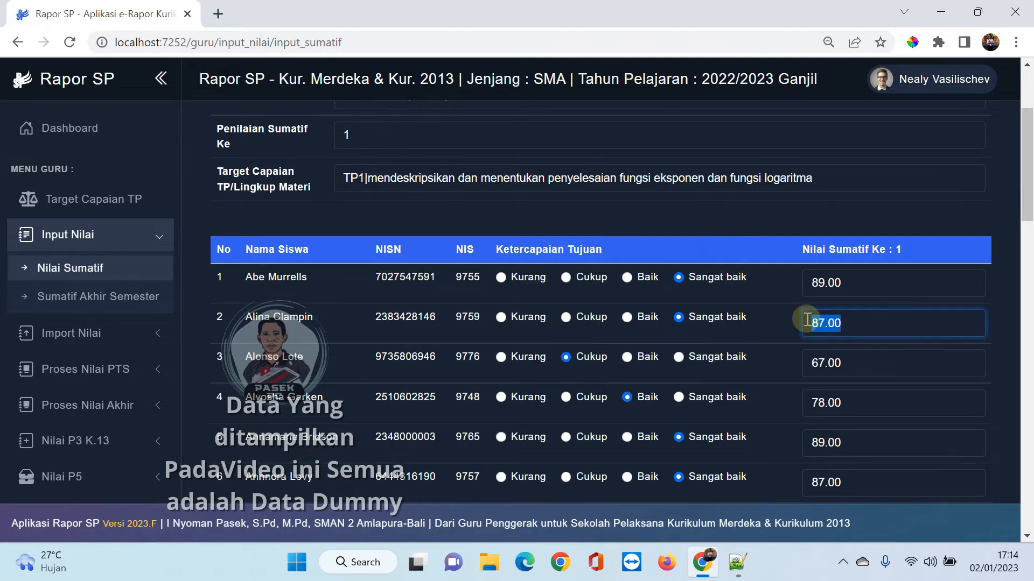
type("76")
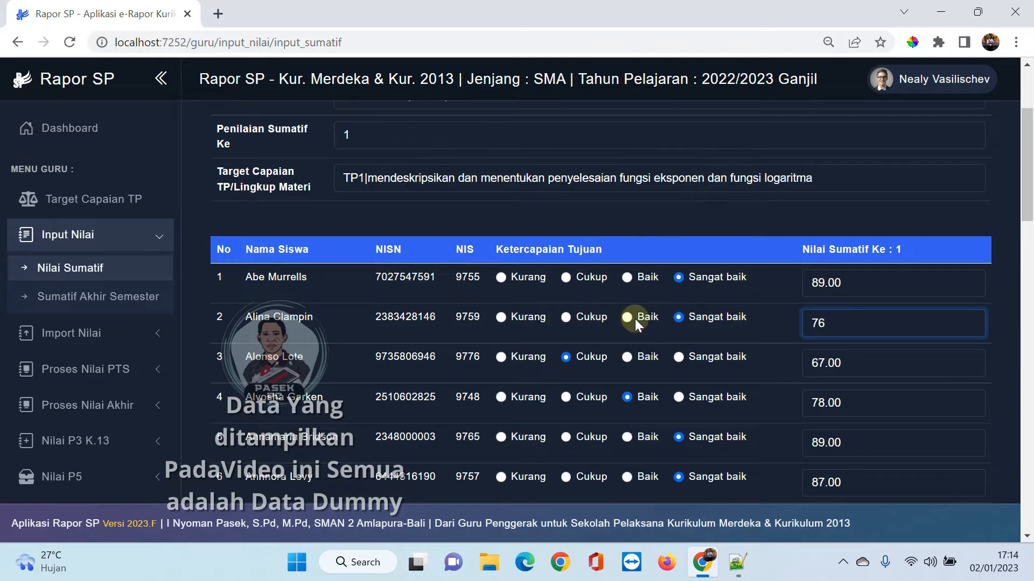
left_click_drag(838, 325, 807, 323)
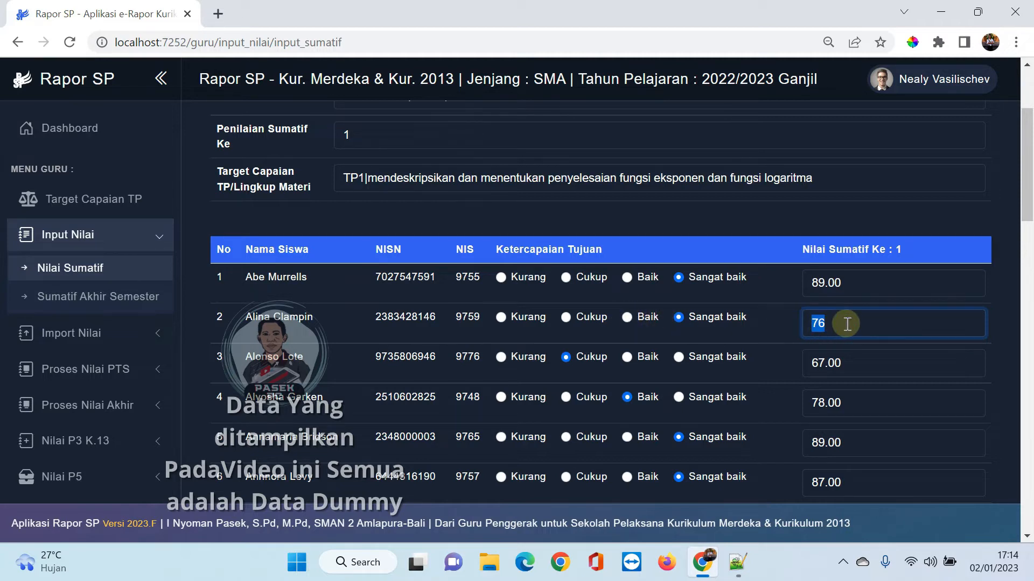
left_click(565, 317)
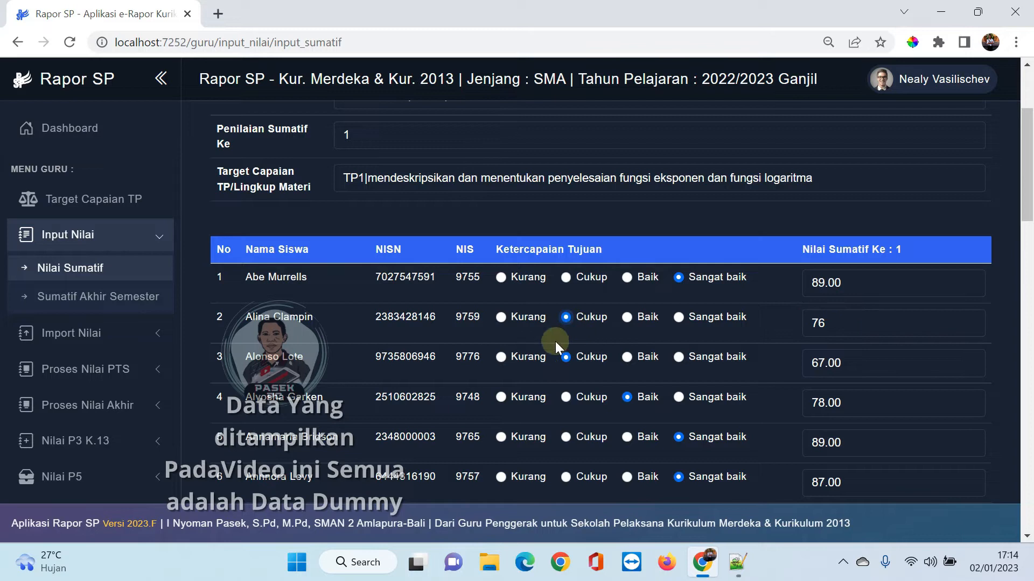
- Set student 4's summative 1 score to 90 with achievement level Sangat baik, and save the data
scroll(758, 318, "down", 1)
left_click(850, 321)
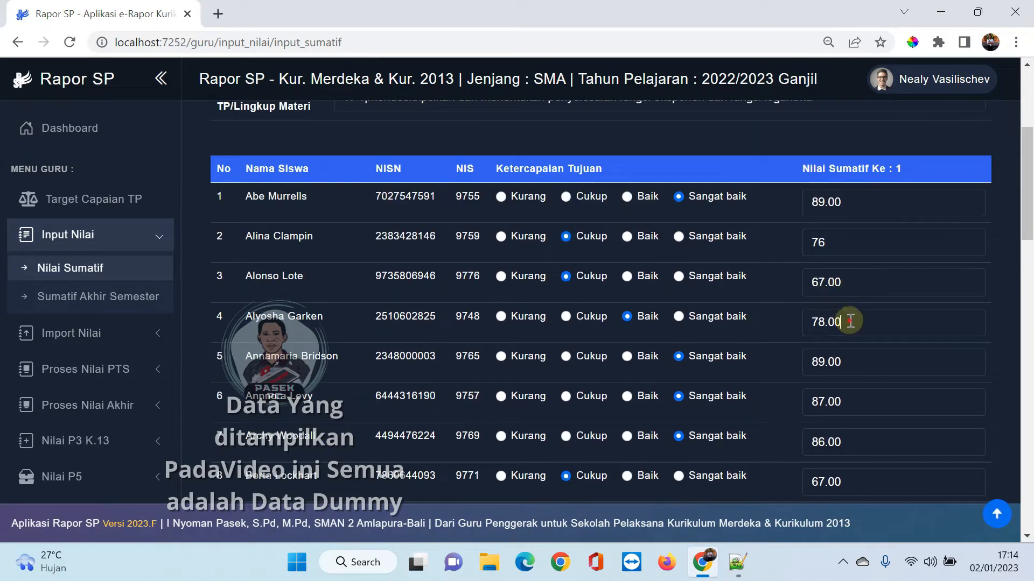
left_click_drag(849, 321, 795, 322)
type("90")
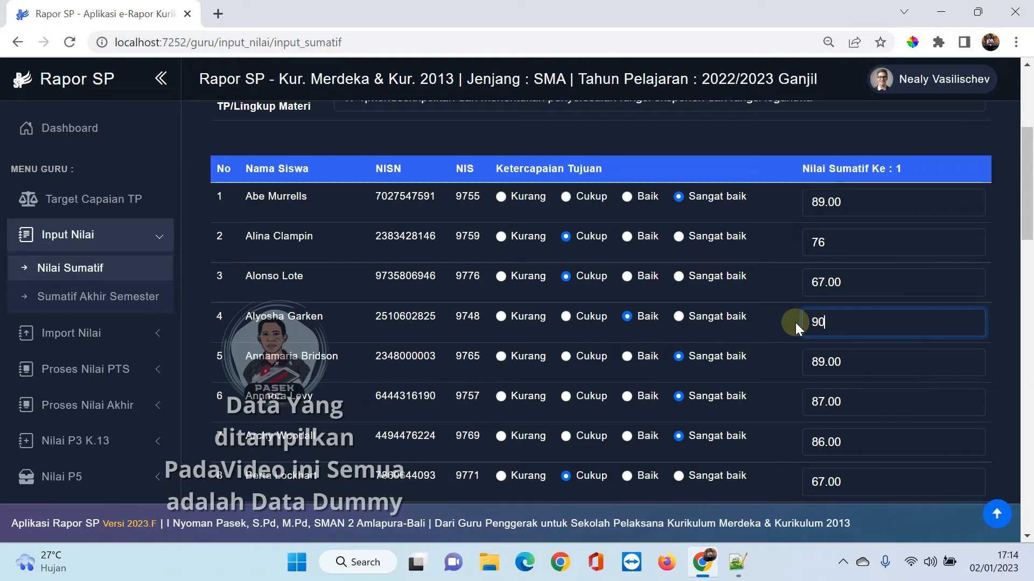
left_click(679, 316)
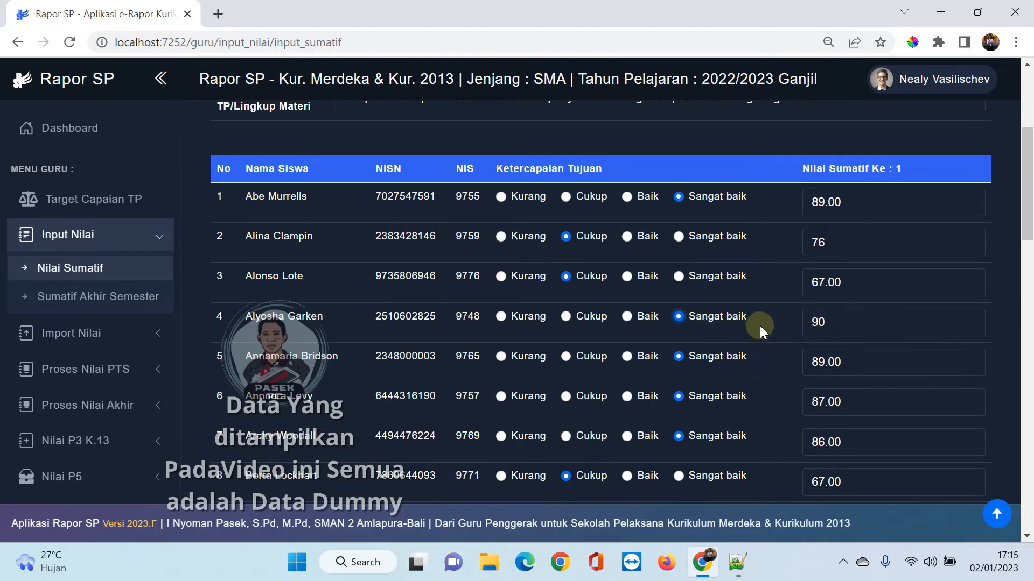
scroll(765, 318, "up", 1)
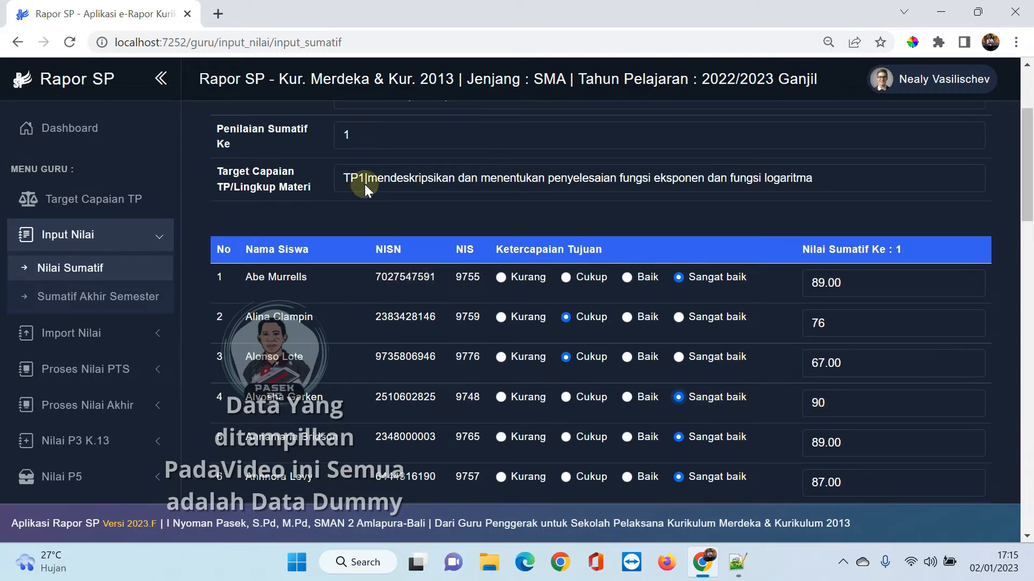
scroll(737, 288, "down", 20)
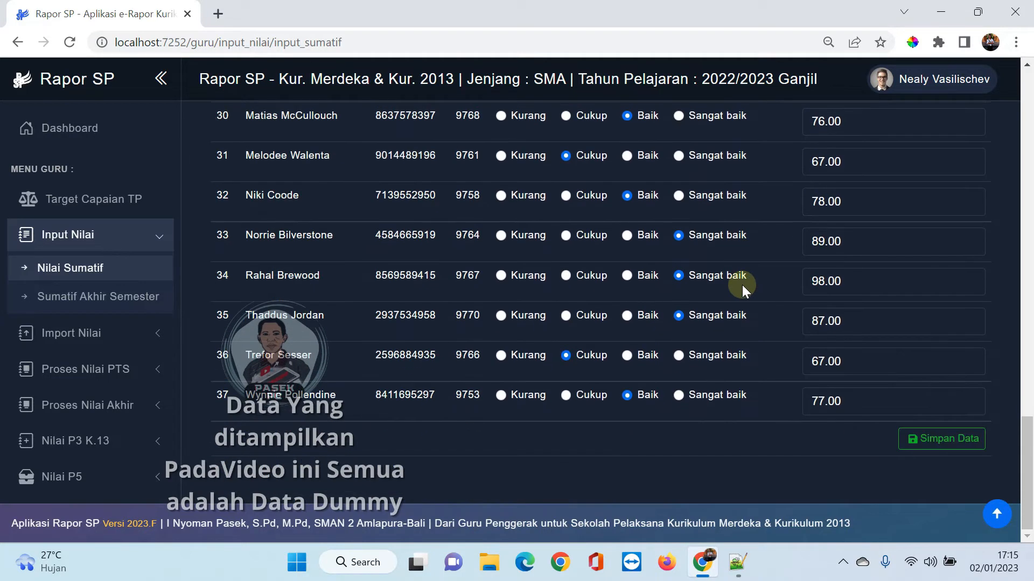
left_click(941, 438)
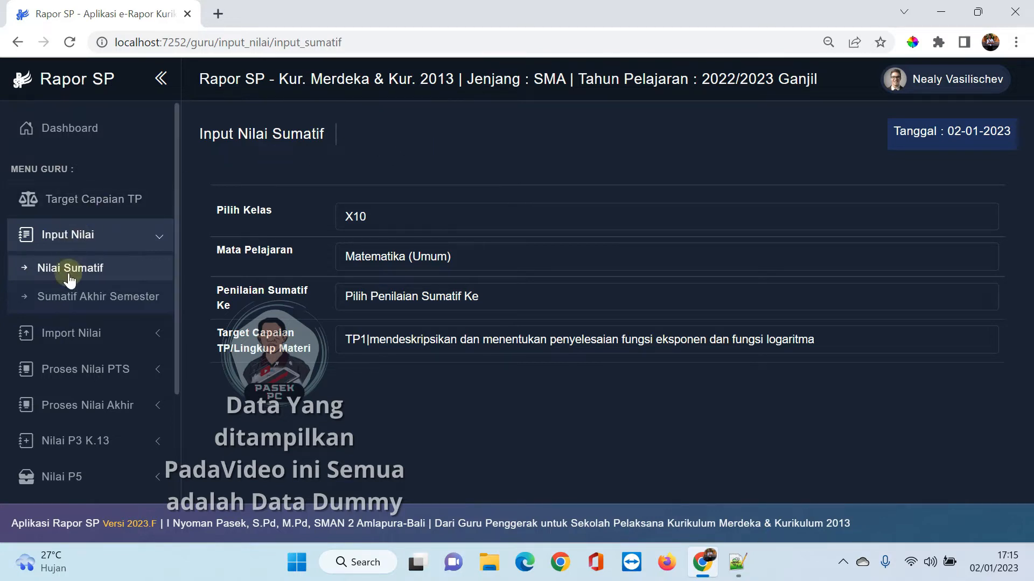
- Open the end-of-semester summative score form for class X10, Matematika (Umum), with score type Sumatif Akhir Semester
left_click(92, 299)
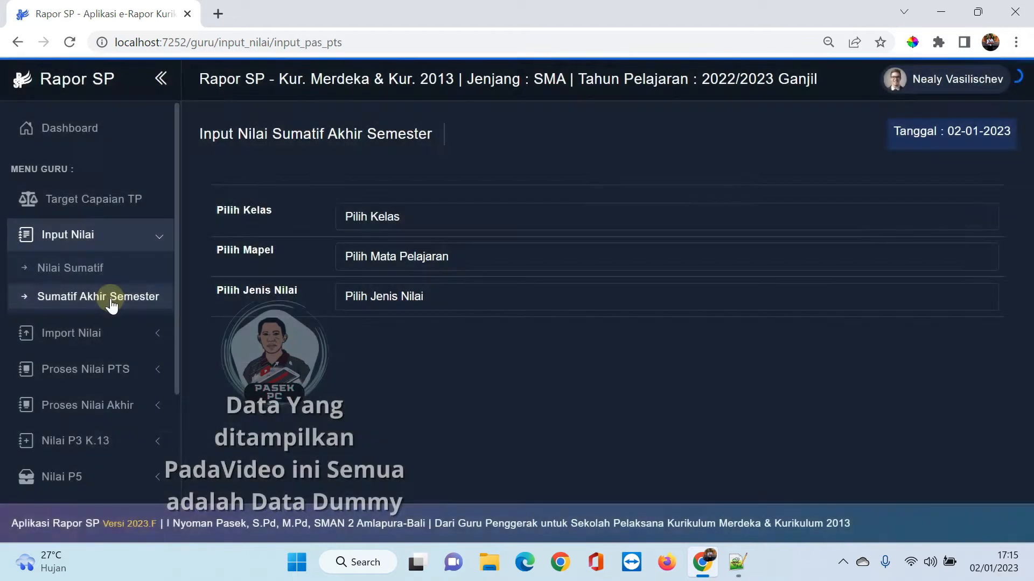
left_click(413, 217)
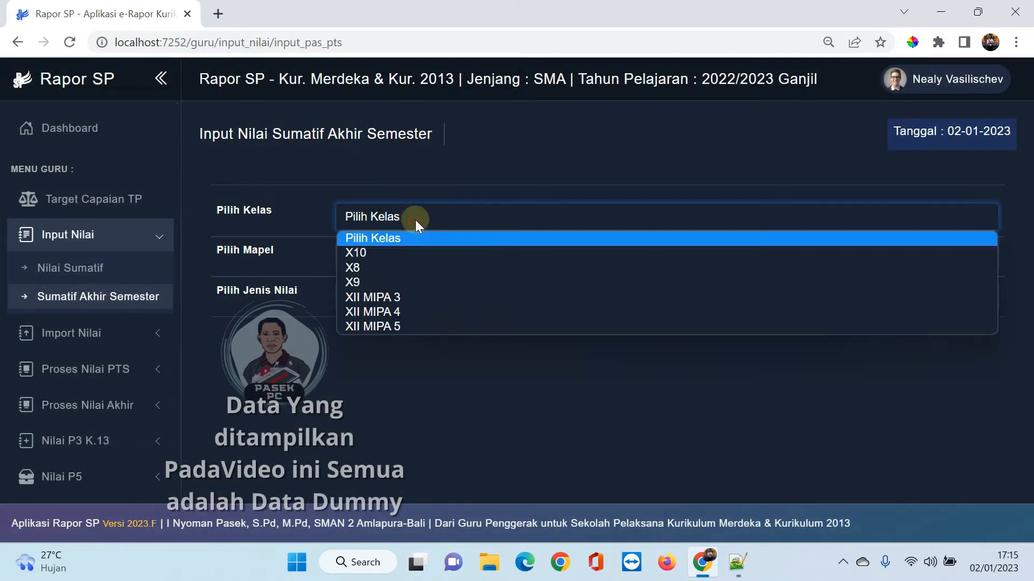
left_click(405, 251)
left_click(401, 260)
left_click(393, 292)
left_click(396, 297)
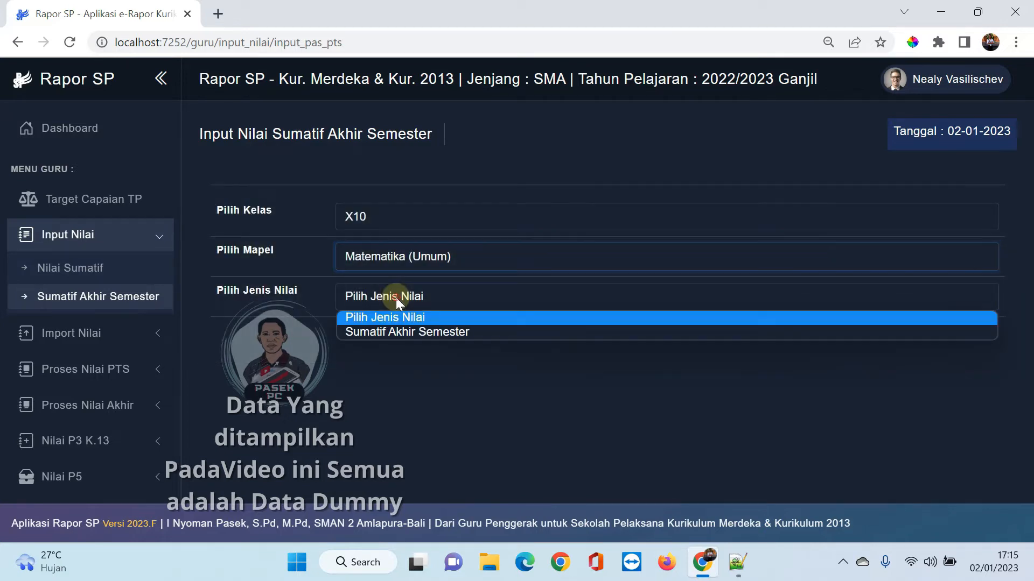
left_click(367, 333)
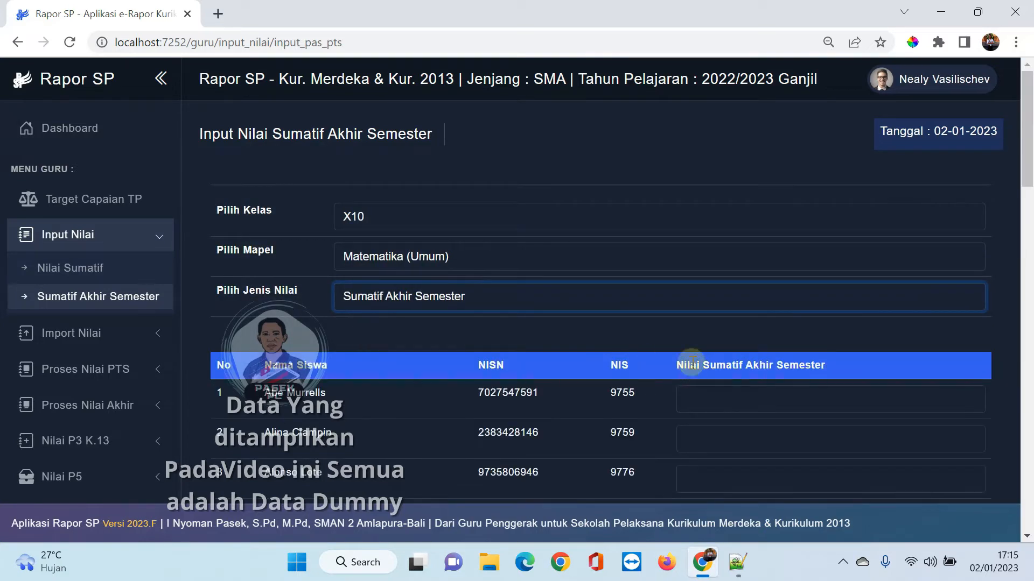
- Enter end-of-semester summative scores for students 1 to 37, starting 98, 78, 89, 98, 97 and ending 78, 89, 98, 87, and save the data
scroll(705, 344, "down", 1)
scroll(712, 328, "down", 2)
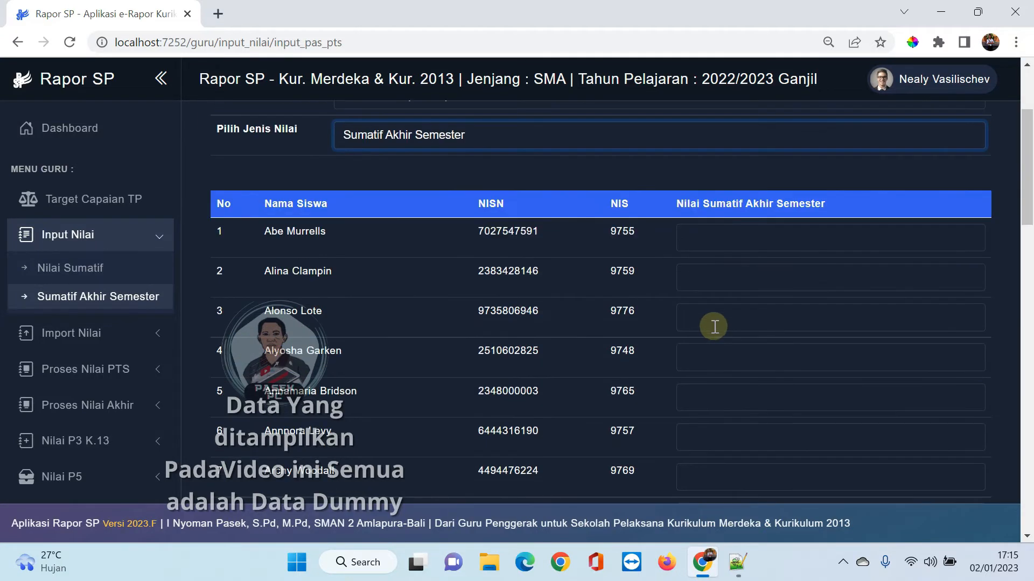
left_click(720, 235)
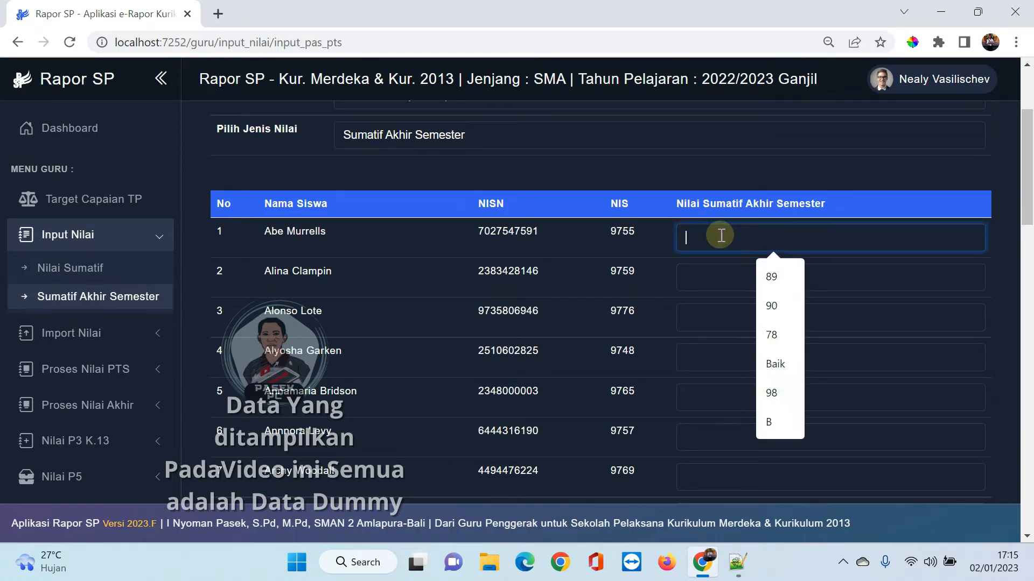
type("98\t78\t89\t98\t97\t78\t89")
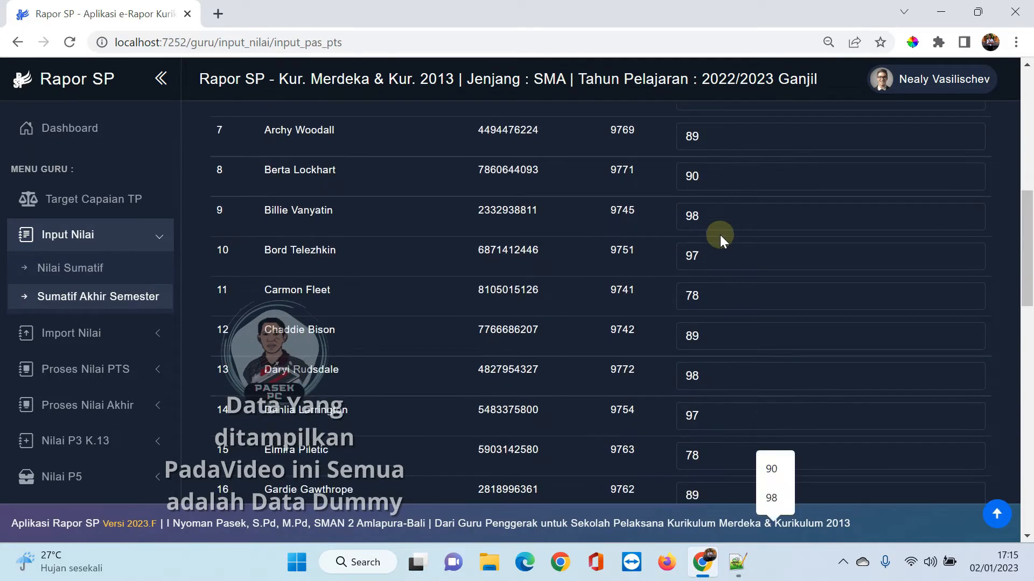
type("\t90\t98\t97\t78\t89\t98\t97\t78\t89\t90\t98\t87\t67\t78\t89\t87\t78\t89\t90\t98")
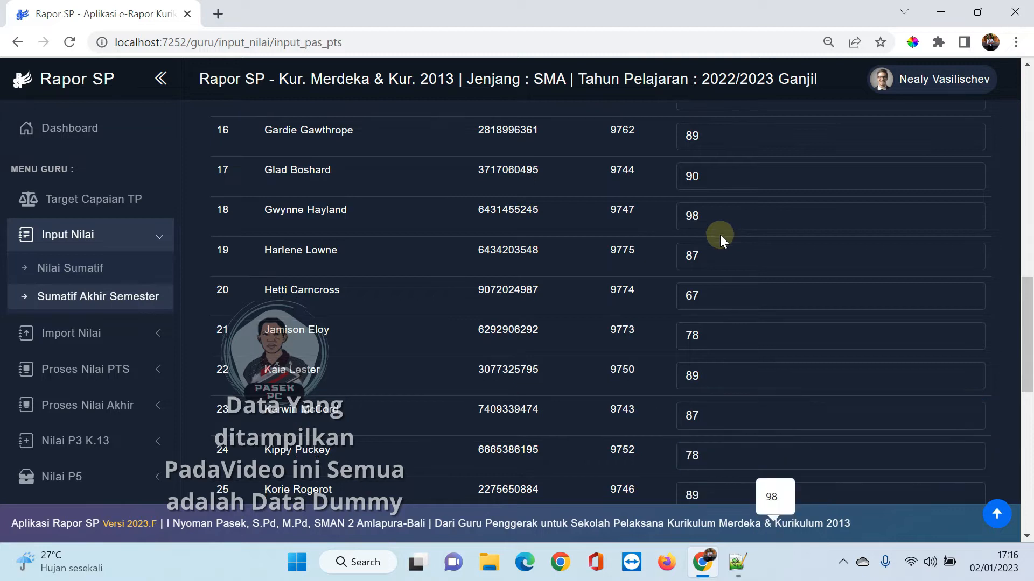
type("\t97\t78\t89\t90\t98\t87\t78\t89\t98")
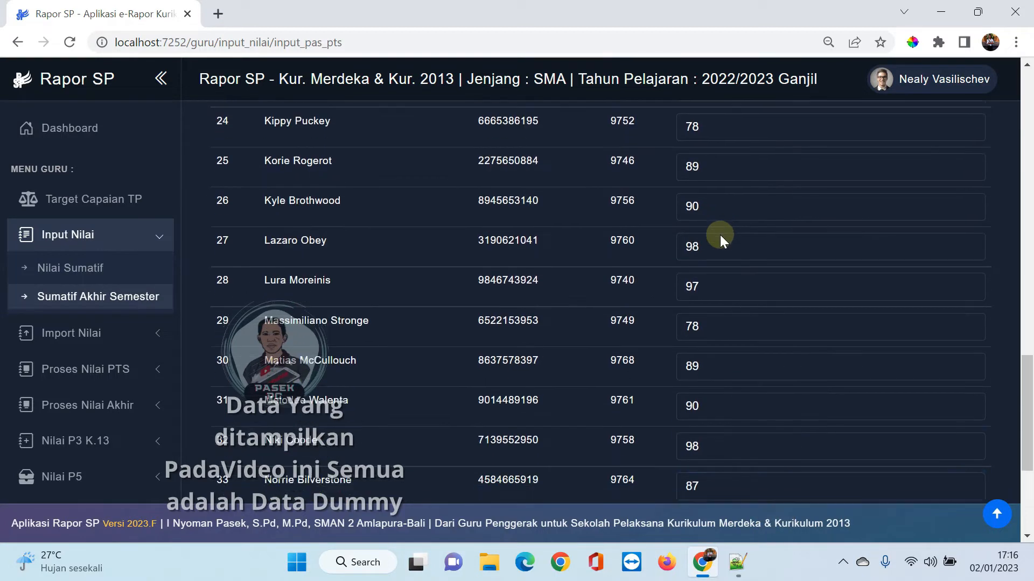
type("\t87")
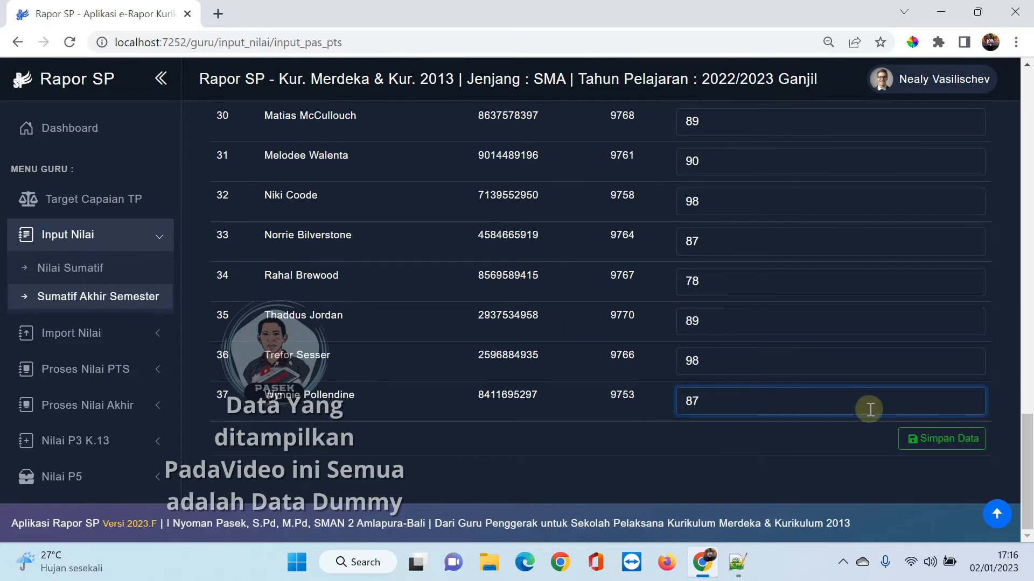
left_click(928, 437)
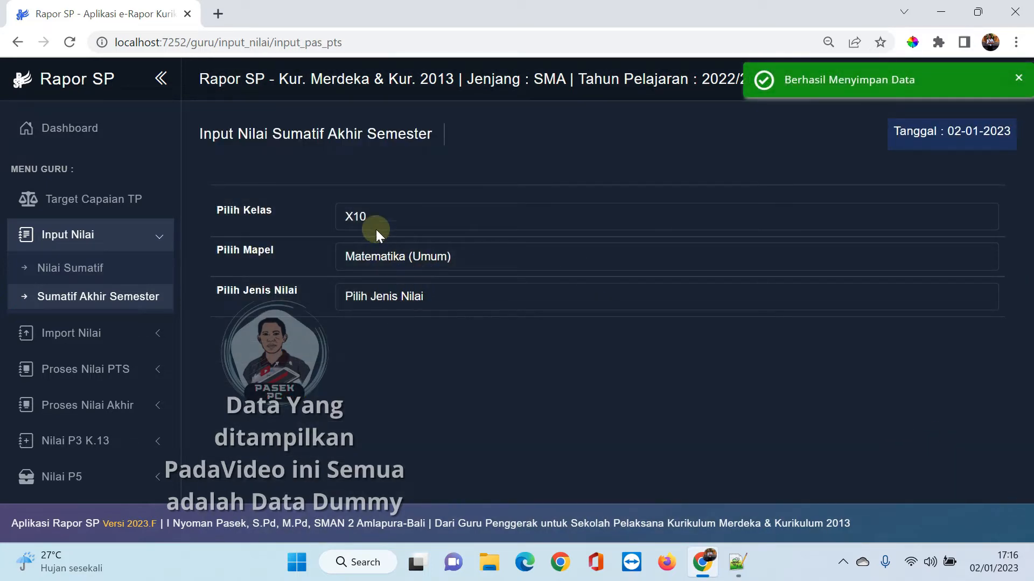
- Reload the Sumatif Akhir Semester score list for class X10 and review the saved student scores
left_click(393, 299)
left_click(385, 329)
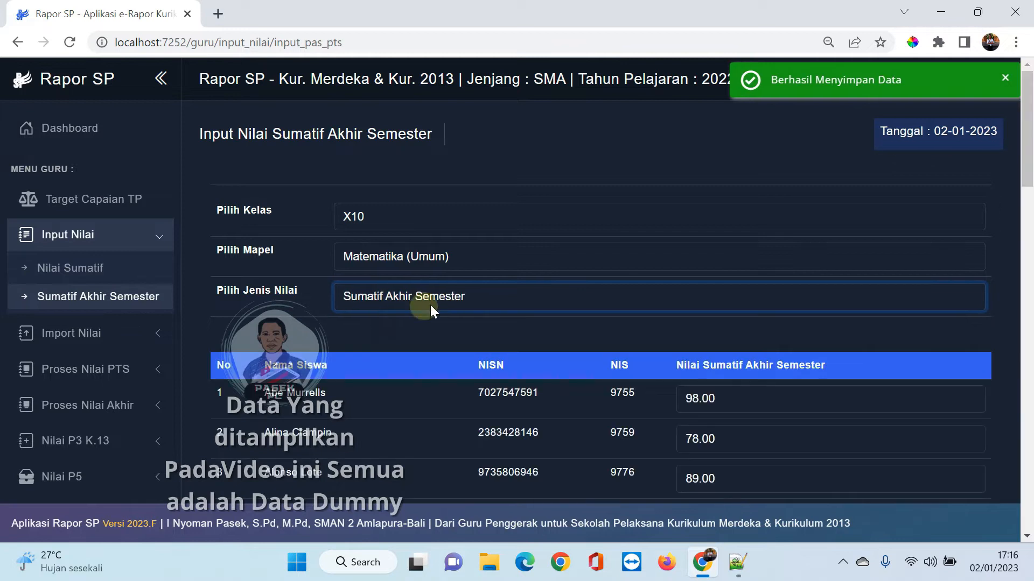
scroll(592, 269, "down", 6)
scroll(606, 160, "down", 20)
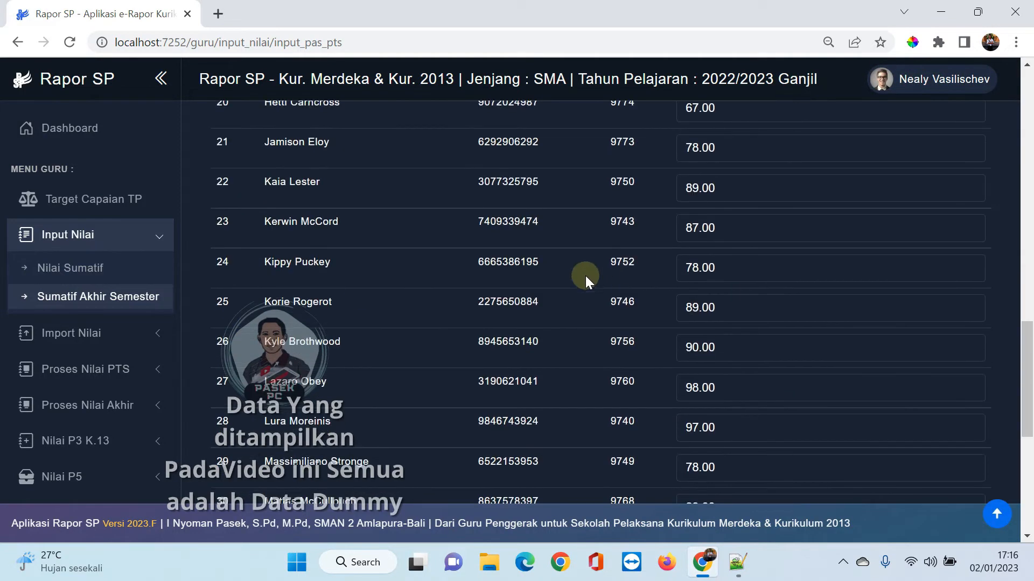
scroll(573, 282, "up", 20)
- Open the download form for the score import format and select class X10 with subject Matematika (Umum)
left_click(117, 245)
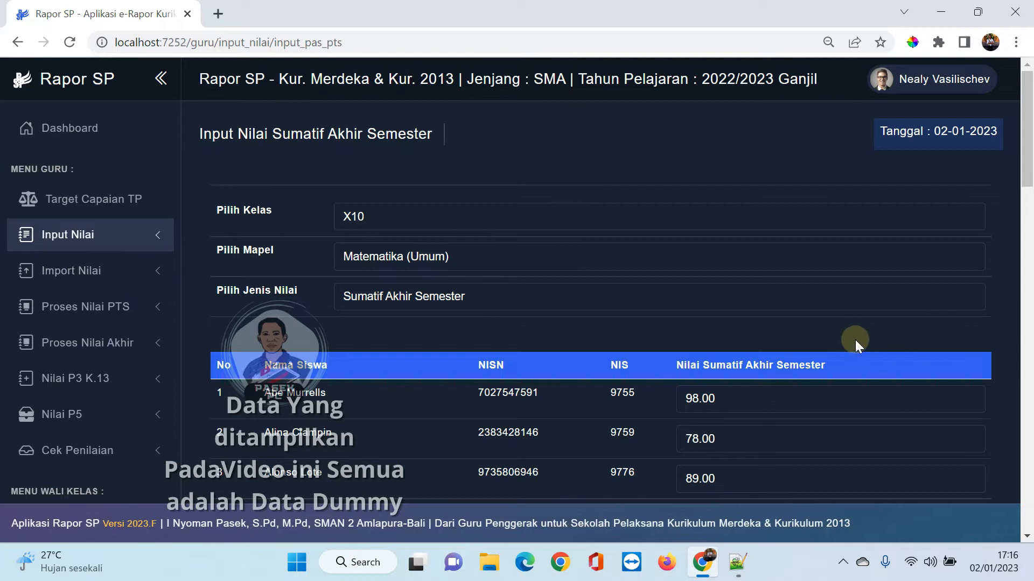
left_click(110, 273)
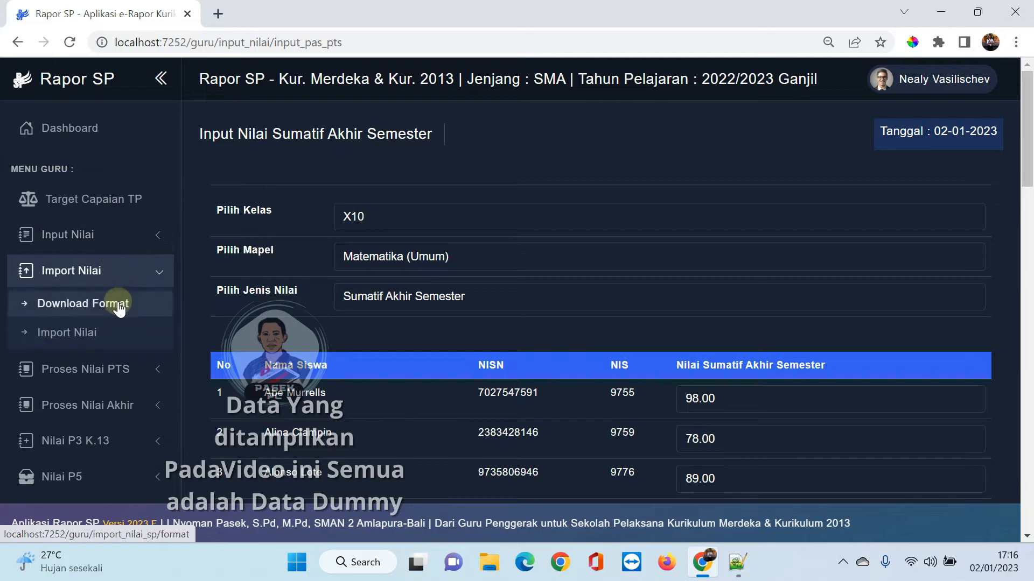
left_click(92, 307)
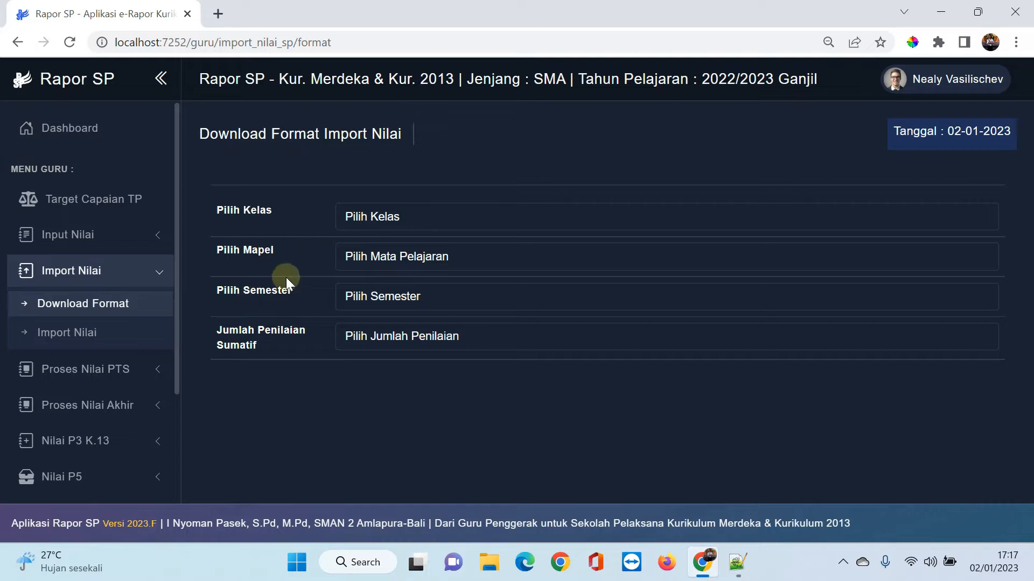
left_click(383, 217)
left_click(382, 256)
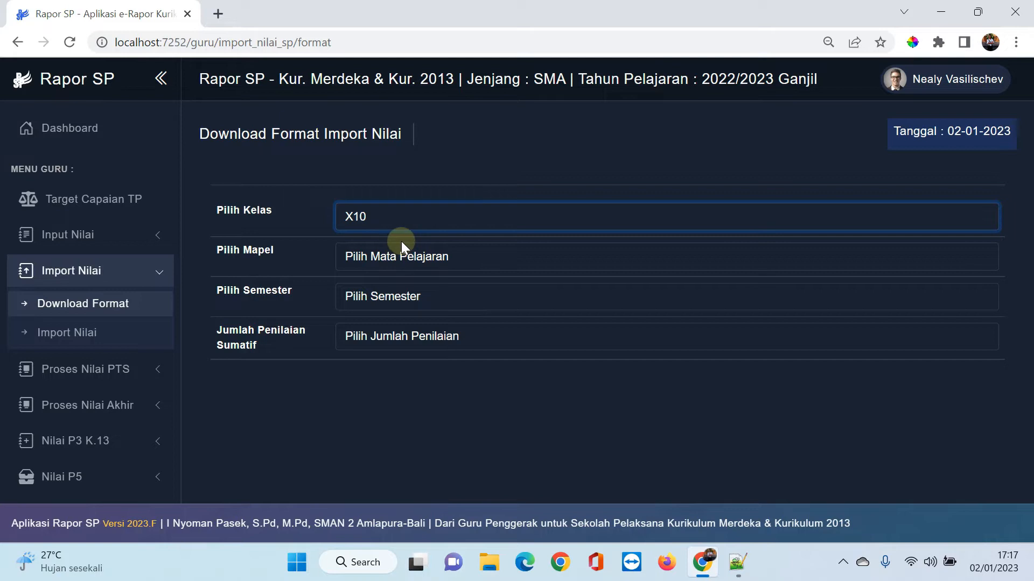
left_click(391, 257)
left_click(392, 281)
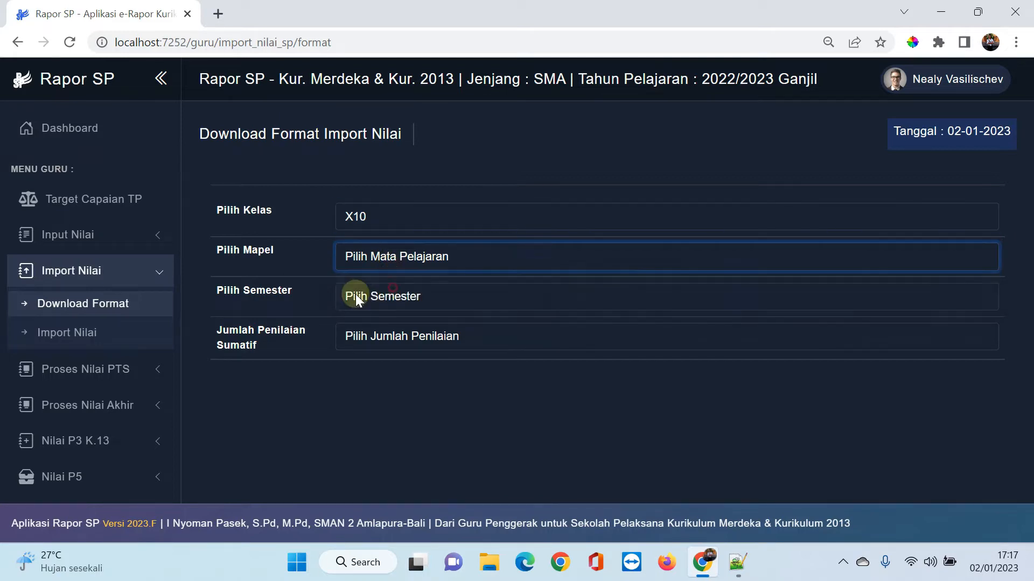
left_click(402, 226)
left_click(373, 264)
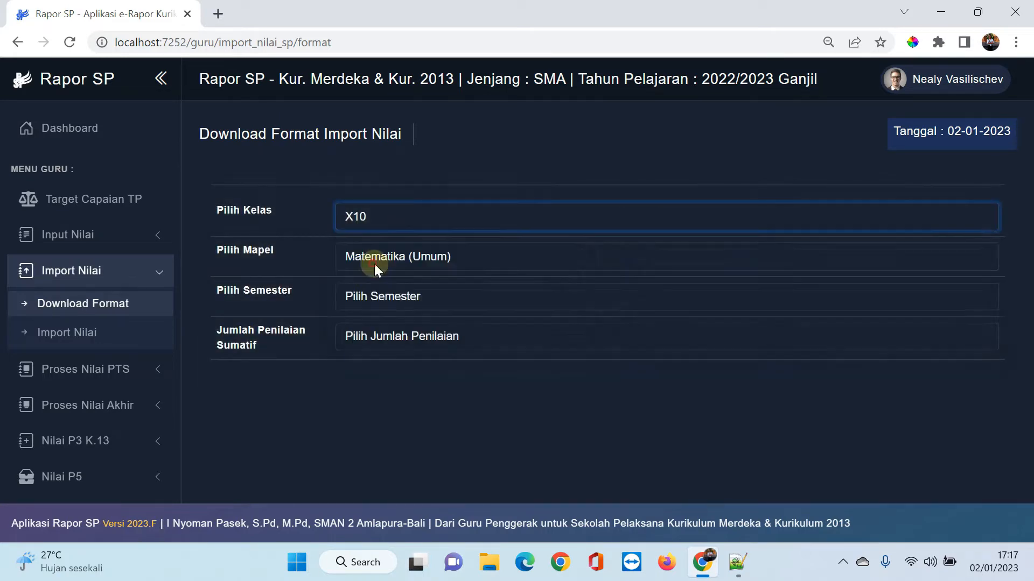
left_click(388, 257)
left_click(379, 295)
- Set the import format to class X8, Semester 1, with 4 summative assessments
left_click(397, 299)
left_click(395, 331)
left_click(421, 333)
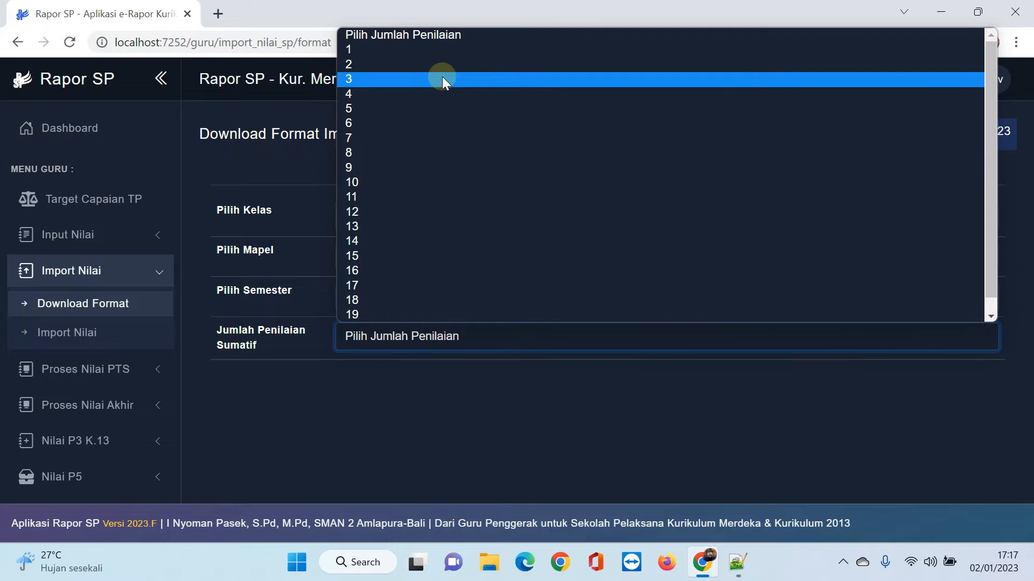
left_click(417, 93)
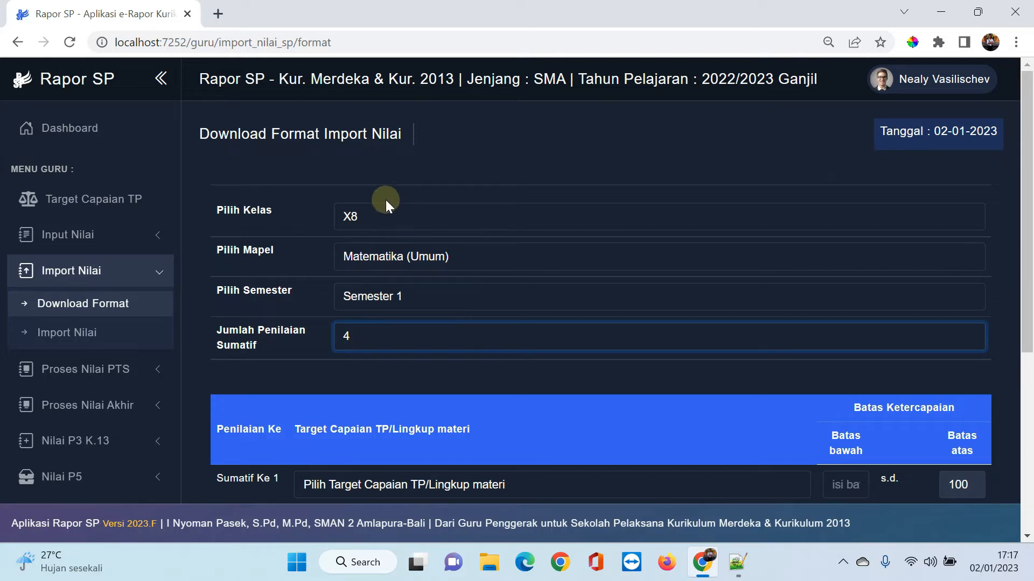
- Assign learning targets TP1, TP2, TP3 and TP4 to summative assessments 1 through 4 respectively
scroll(341, 324, "down", 4)
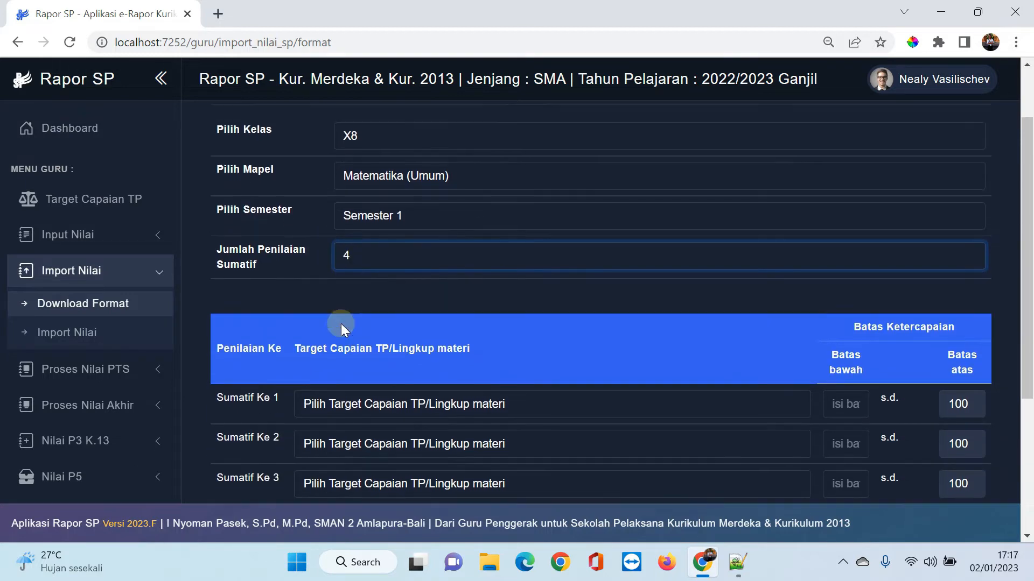
scroll(341, 324, "up", 1)
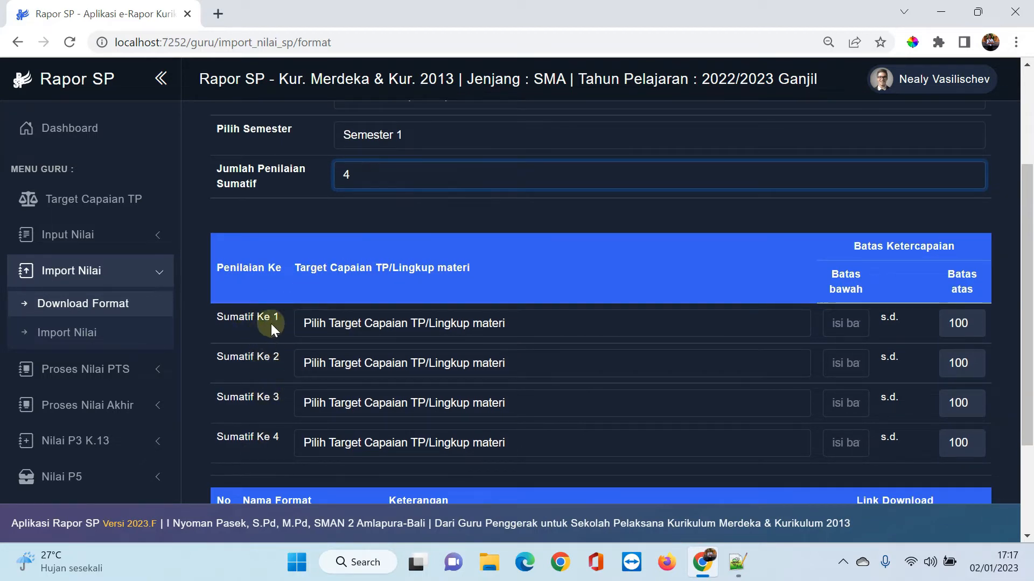
left_click(376, 321)
left_click(369, 362)
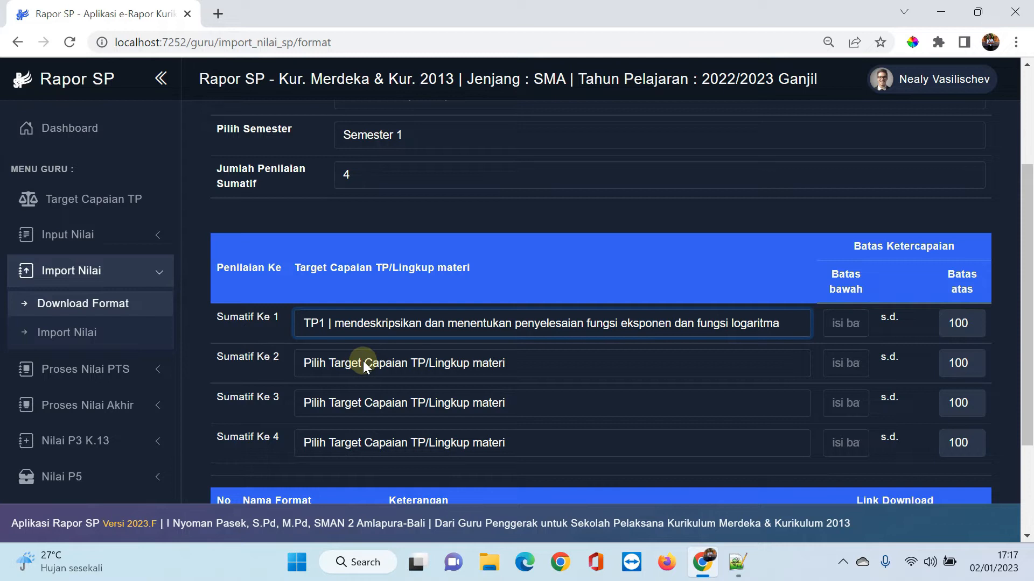
left_click(364, 366)
left_click(354, 414)
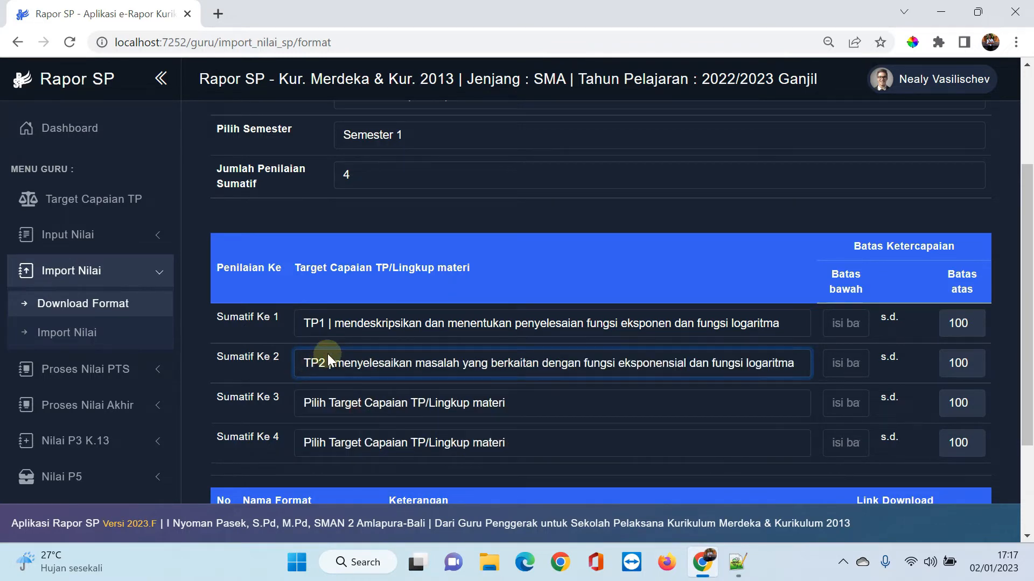
left_click(360, 405)
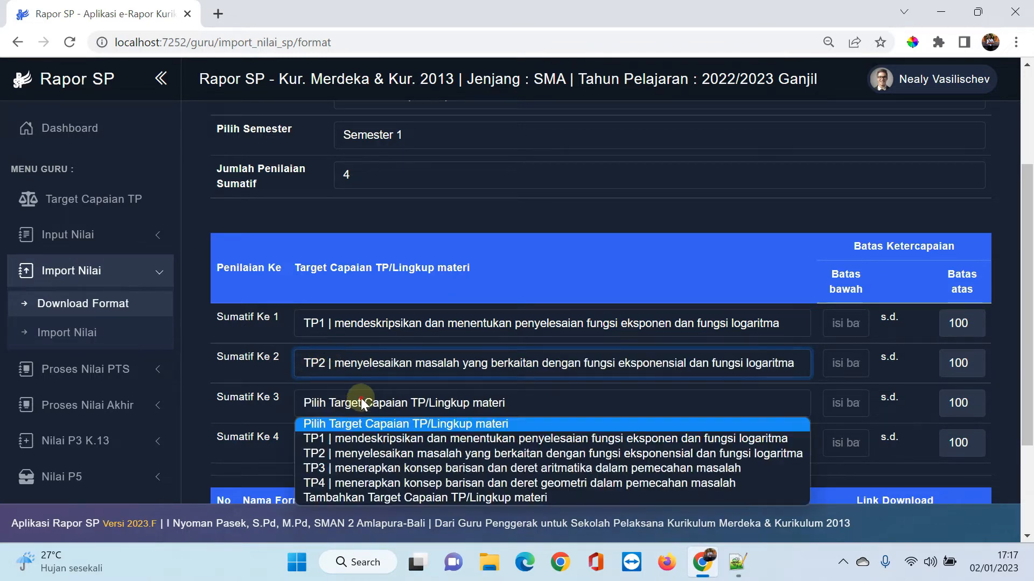
left_click(353, 468)
left_click(361, 441)
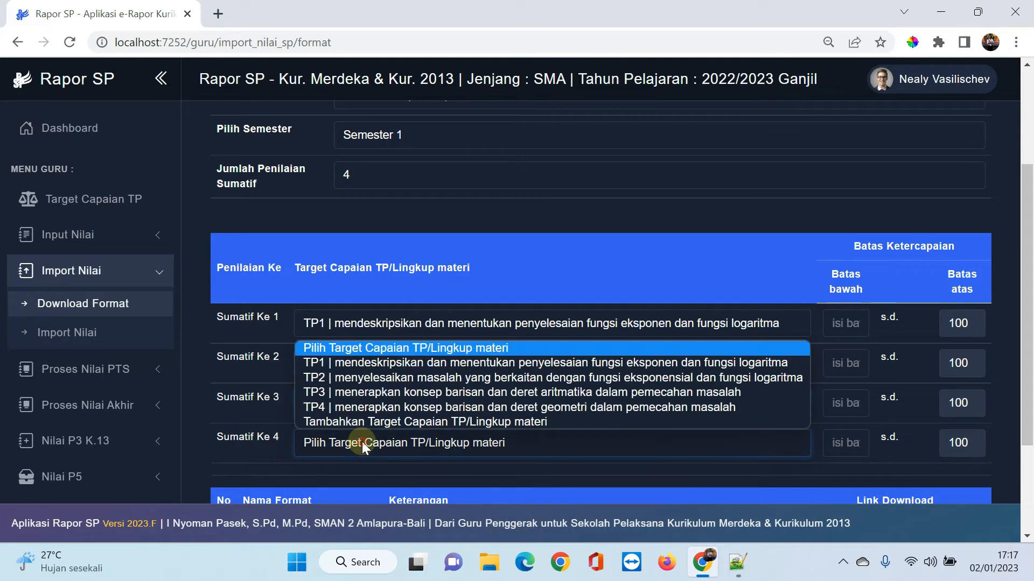
left_click(377, 408)
scroll(448, 328, "down", 1)
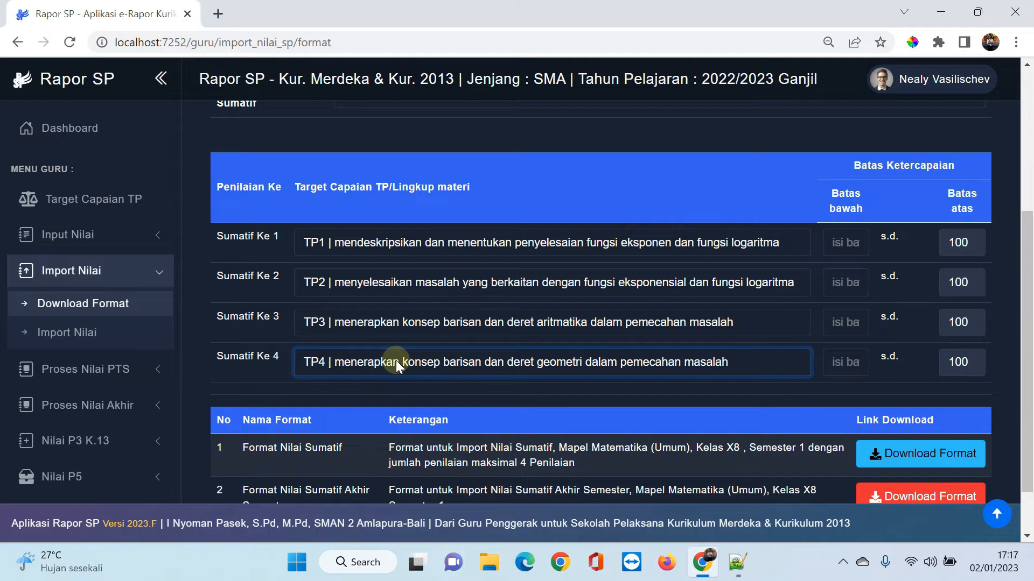
- Open the form for adding a new learning target from summative 4's target options, and examine its code and target fields
left_click(379, 361)
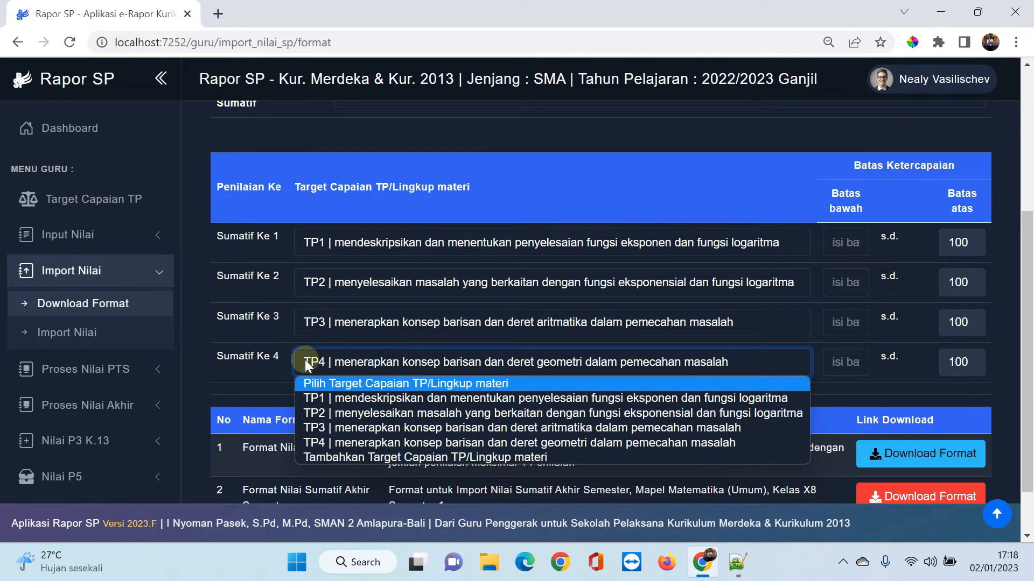
left_click(237, 383)
left_click(141, 207)
left_click(408, 365)
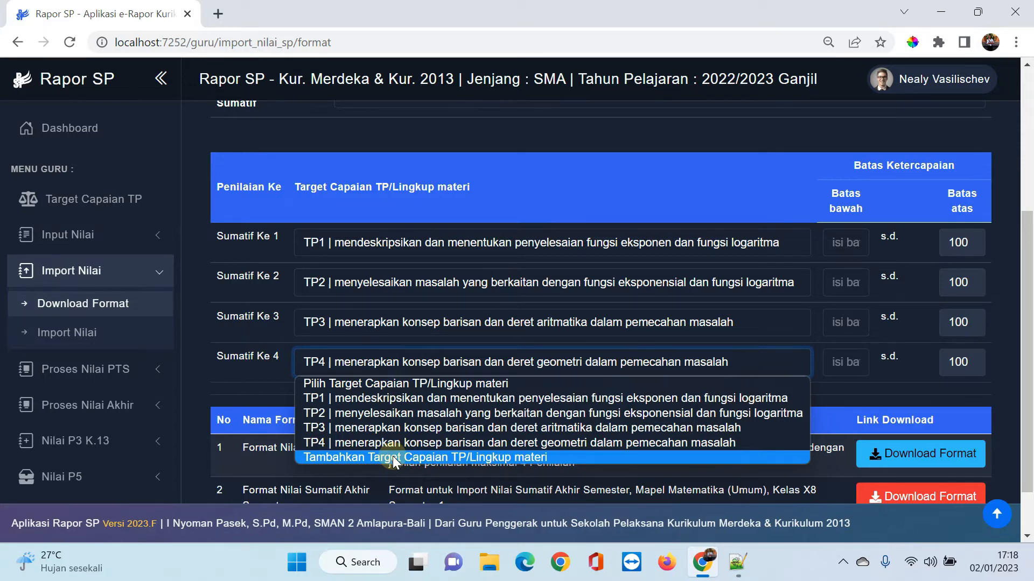
left_click(395, 458)
left_click(556, 162)
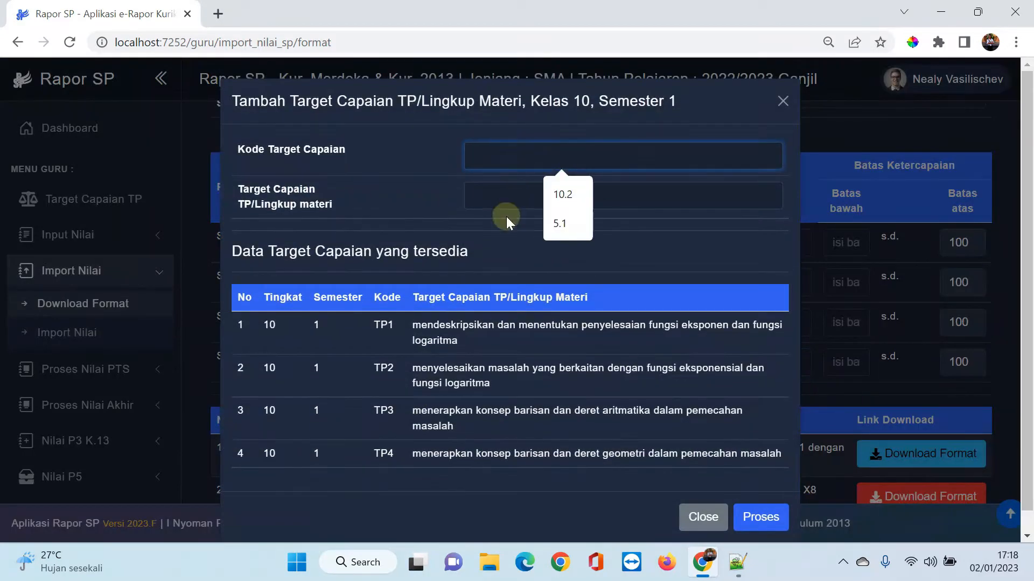
left_click(502, 195)
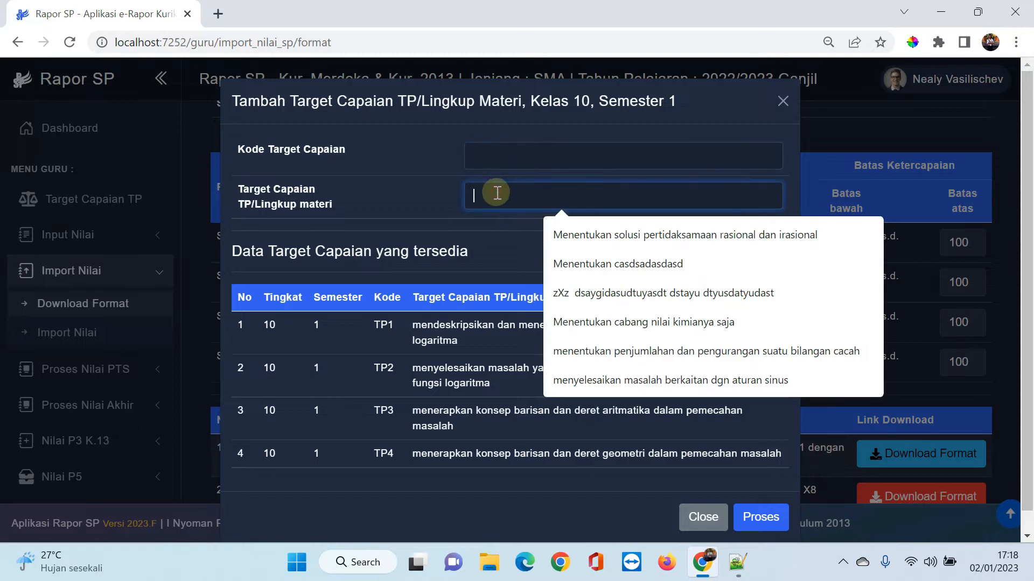
left_click(491, 163)
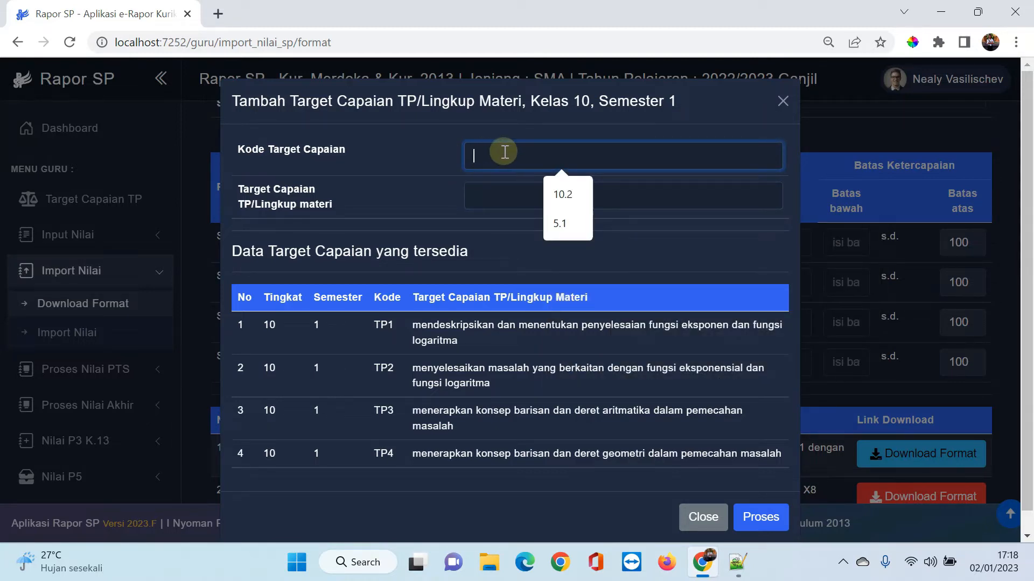
left_click(484, 197)
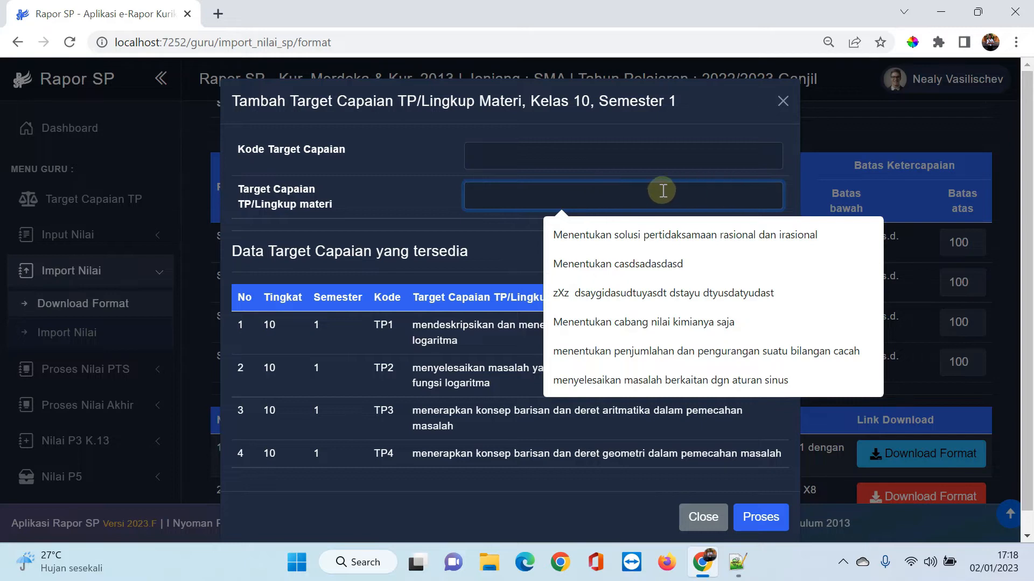
left_click(354, 195)
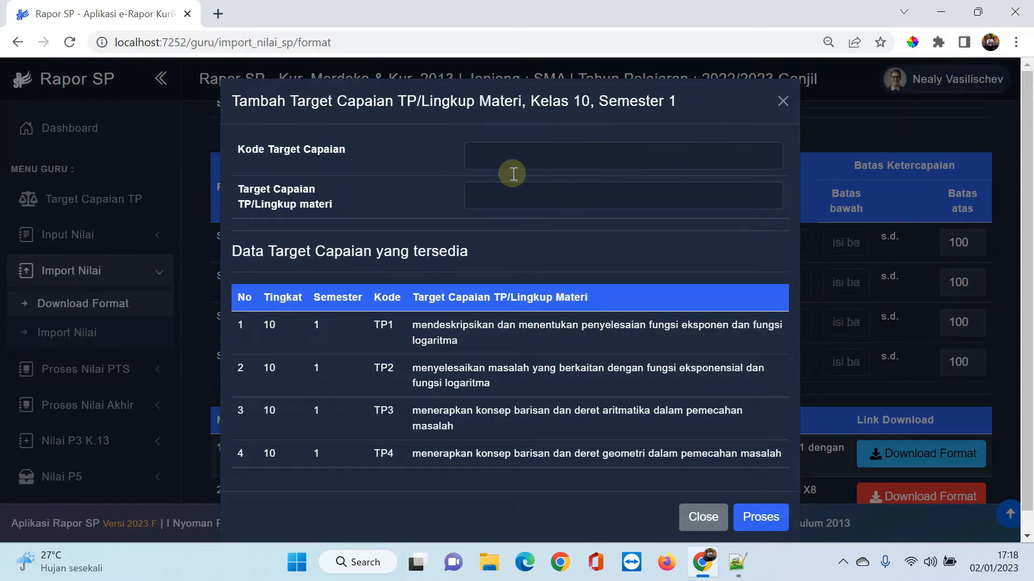
- Close the form for adding a new learning target and assign TP4 to summative 4
left_click(780, 104)
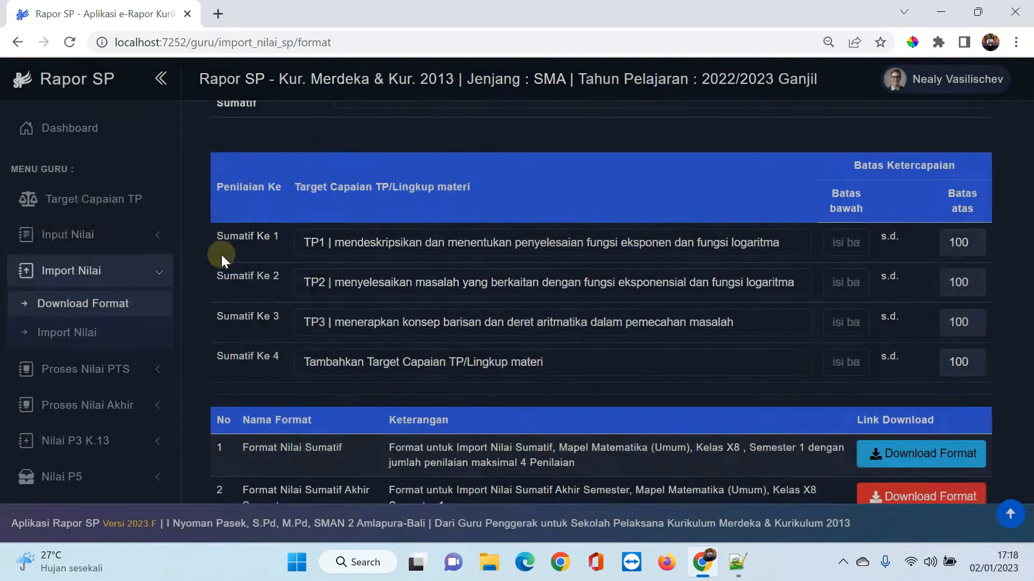
left_click(493, 356)
left_click(391, 443)
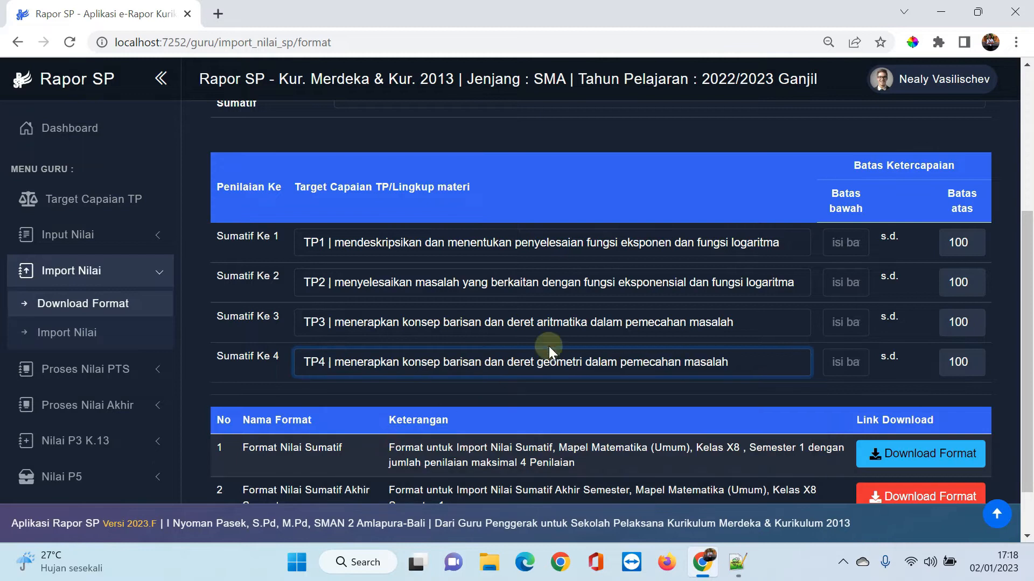
- Set the lower achievement limits for summative assessments 1 through 4 to 60, 76, 75 and 65
scroll(651, 257, "up", 2)
scroll(652, 256, "up", 1)
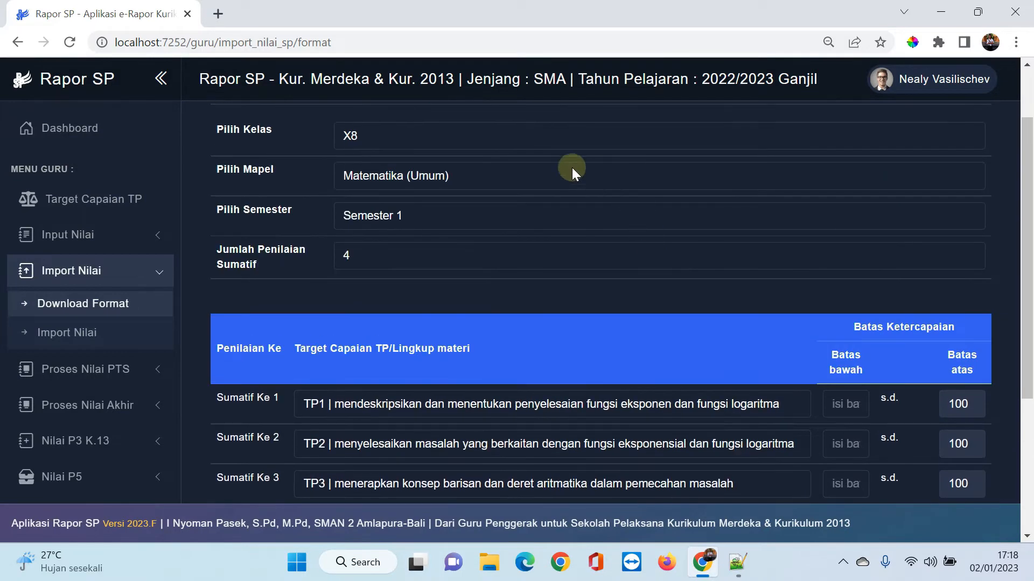
scroll(612, 370, "down", 2)
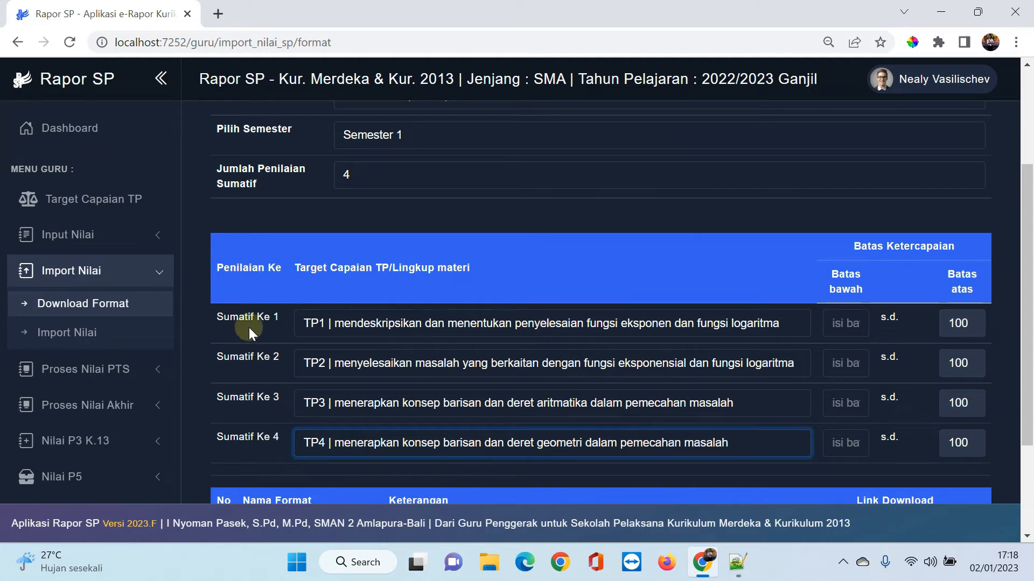
left_click(844, 322)
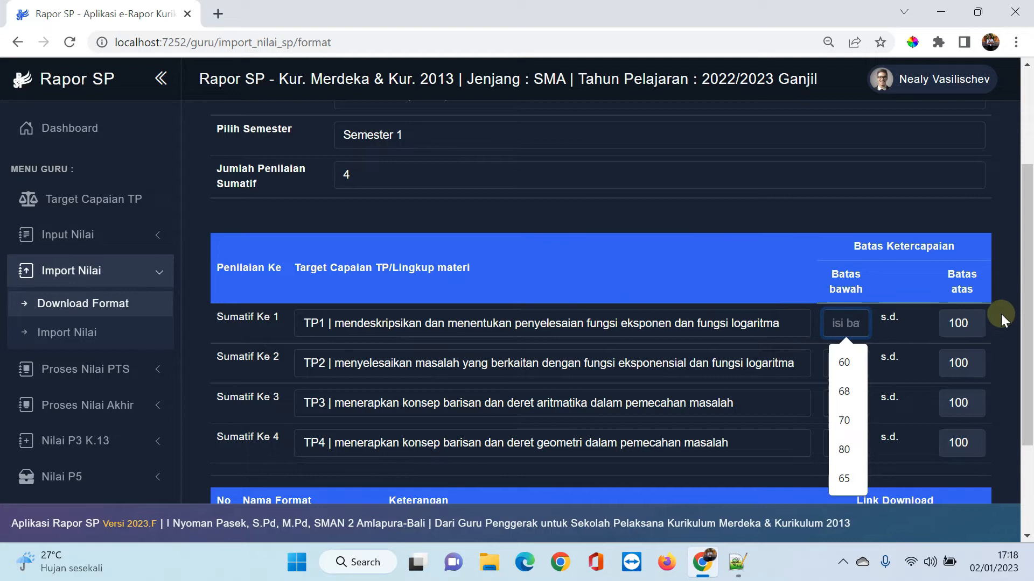
type("60")
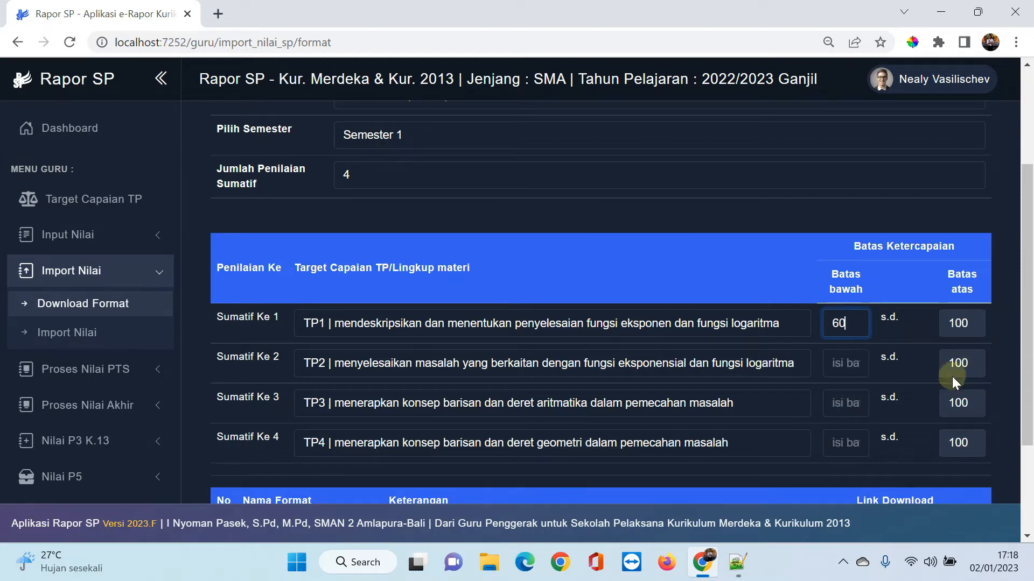
left_click(842, 364)
type("76")
left_click(845, 405)
type("75")
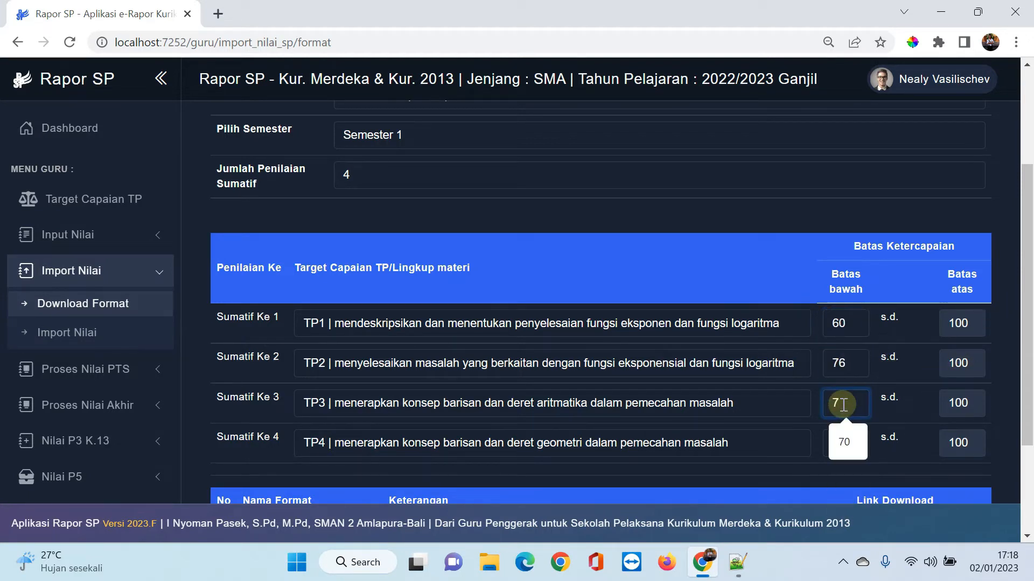
left_click(837, 437)
type("65")
- Download the summative score format into a new folder named "X8 matematika" inside Pictures
scroll(835, 431, "down", 1)
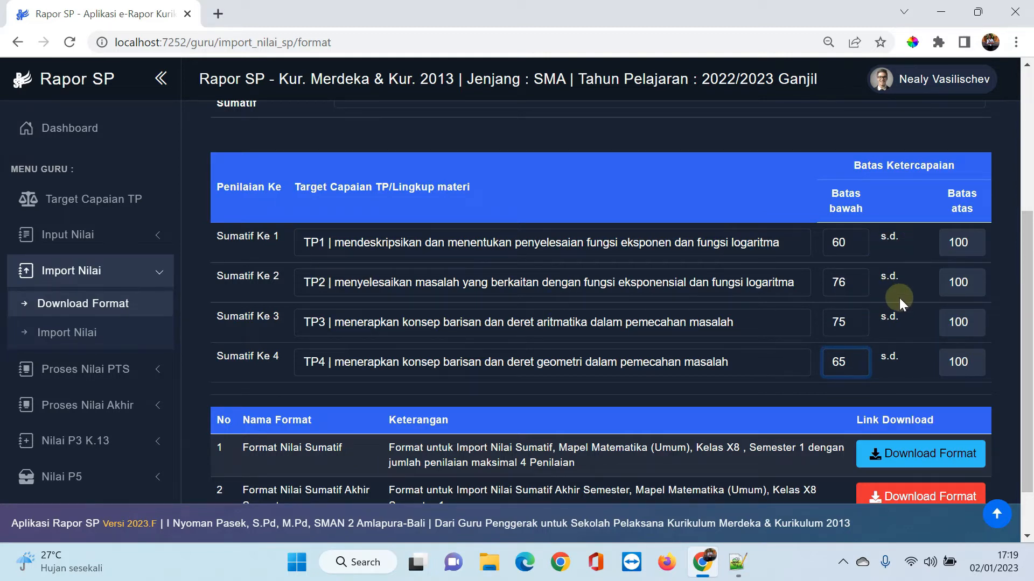
scroll(899, 298, "down", 1)
left_click(790, 341)
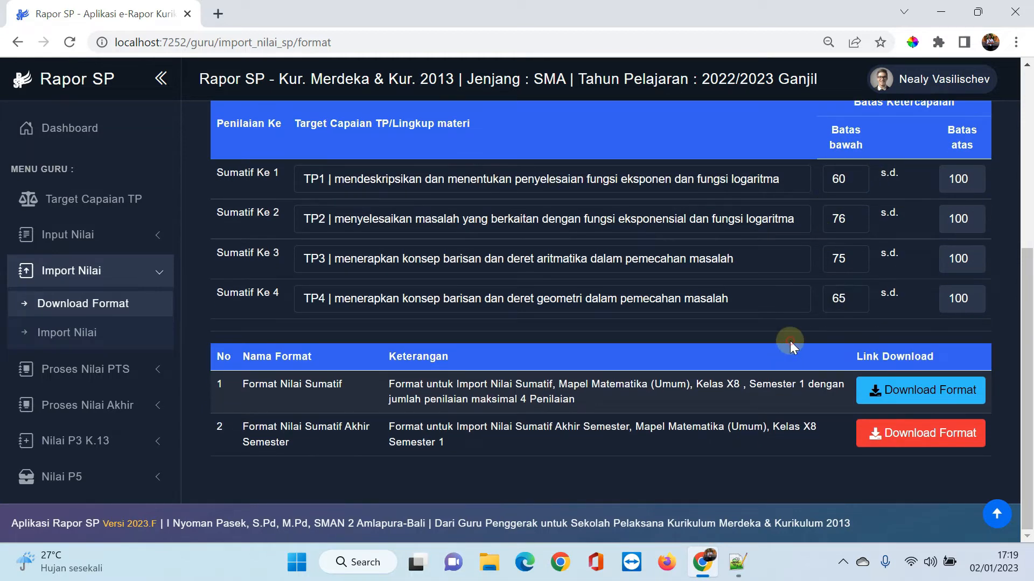
left_click(899, 392)
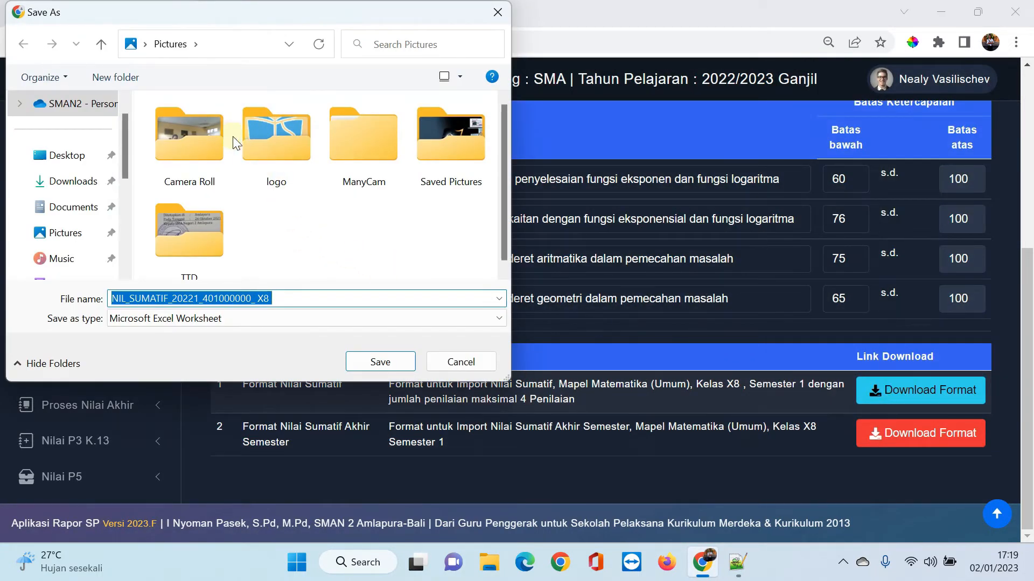
left_click(114, 78)
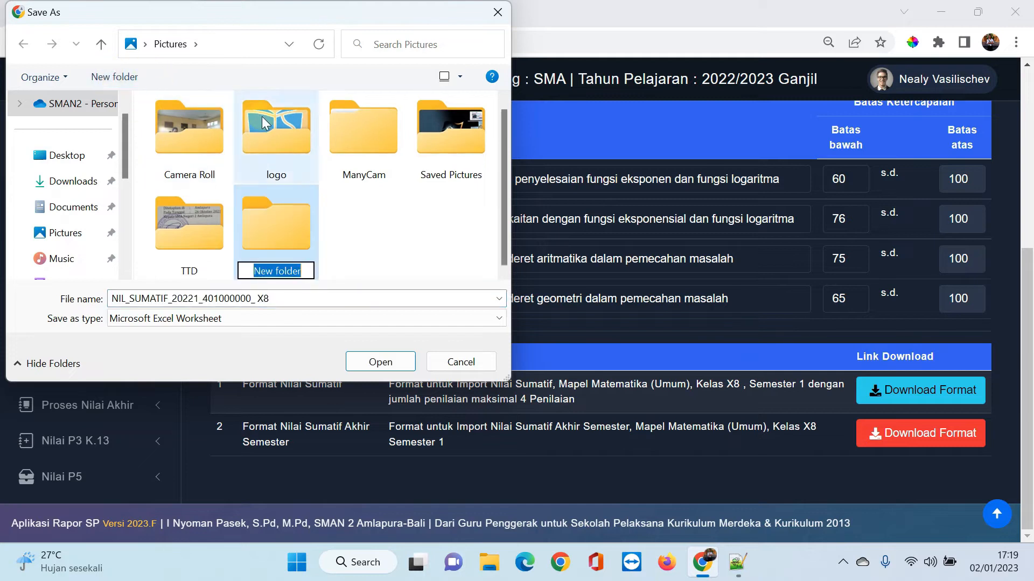
type("X8 matematika")
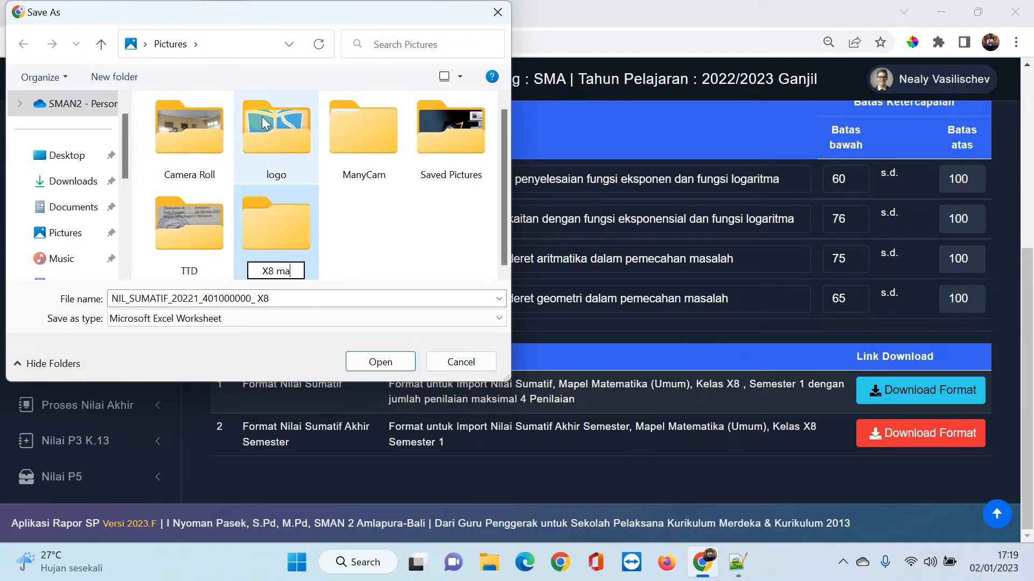
double_click(287, 194)
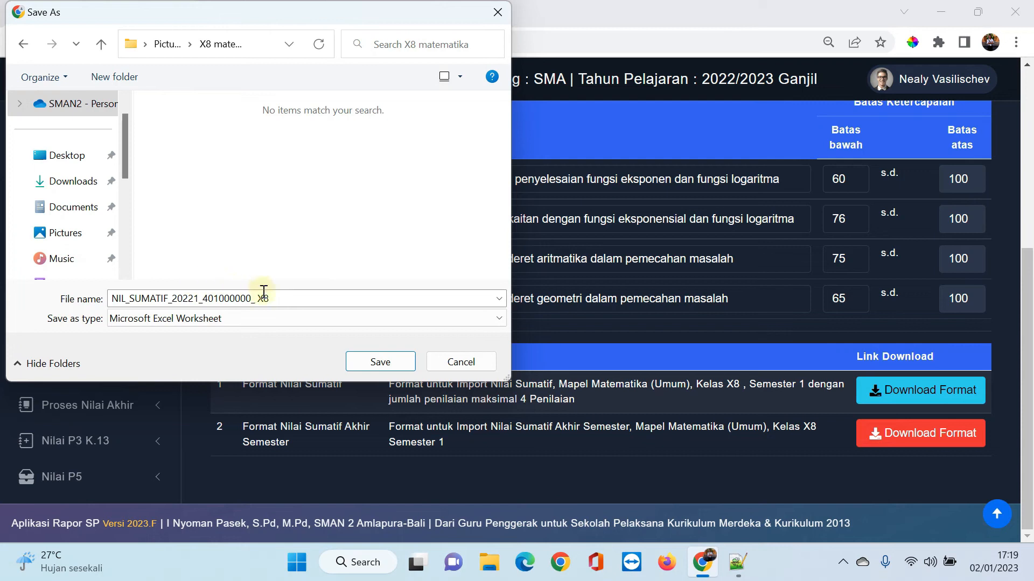
left_click(372, 356)
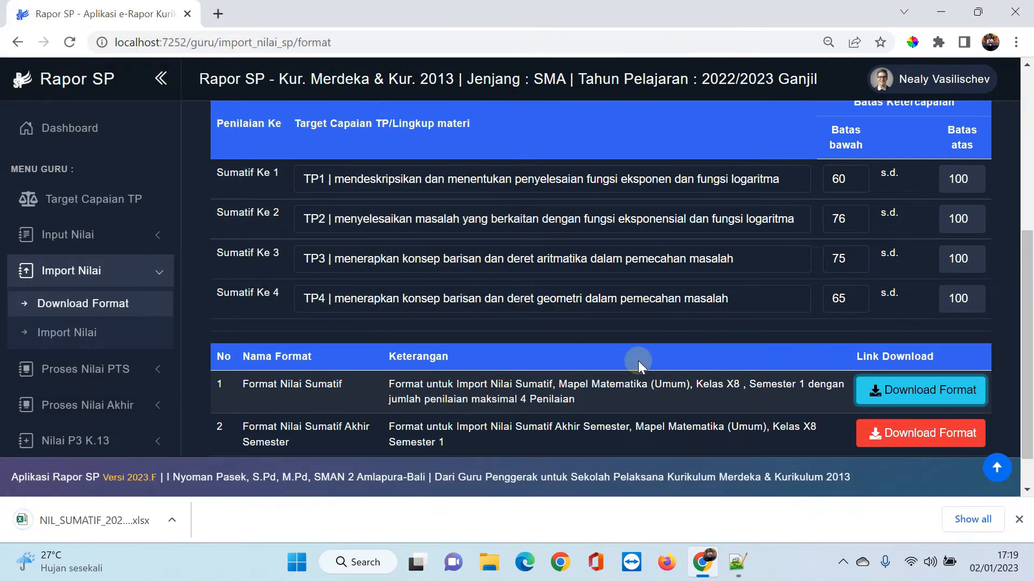
- Download the end-of-semester summative score format (Format Nilai Sumatif Akhir Semester) into the same folder and dismiss the browser's download list
left_click(899, 435)
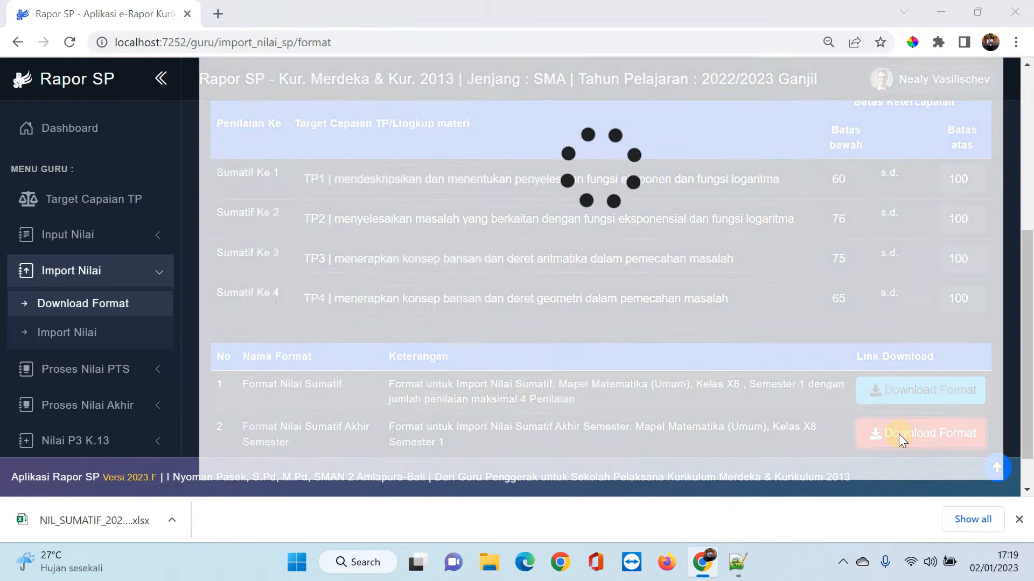
left_click(381, 360)
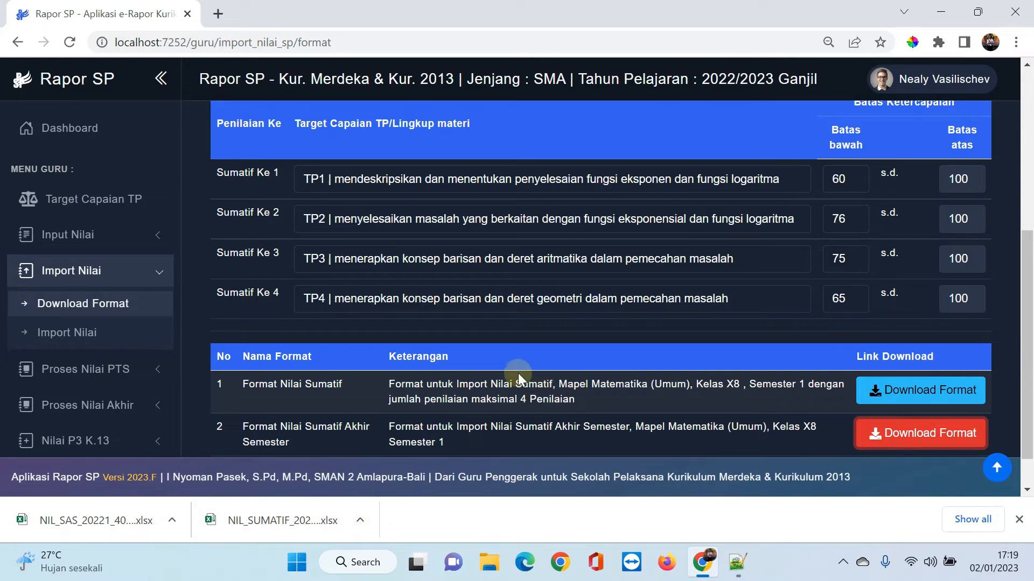
scroll(615, 346, "up", 2)
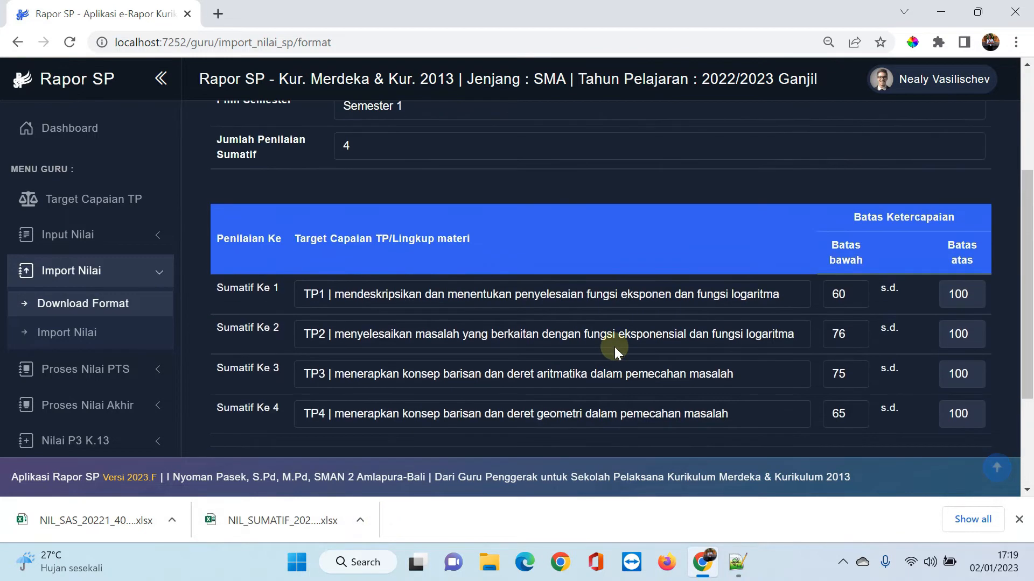
scroll(615, 347, "up", 3)
scroll(615, 346, "down", 4)
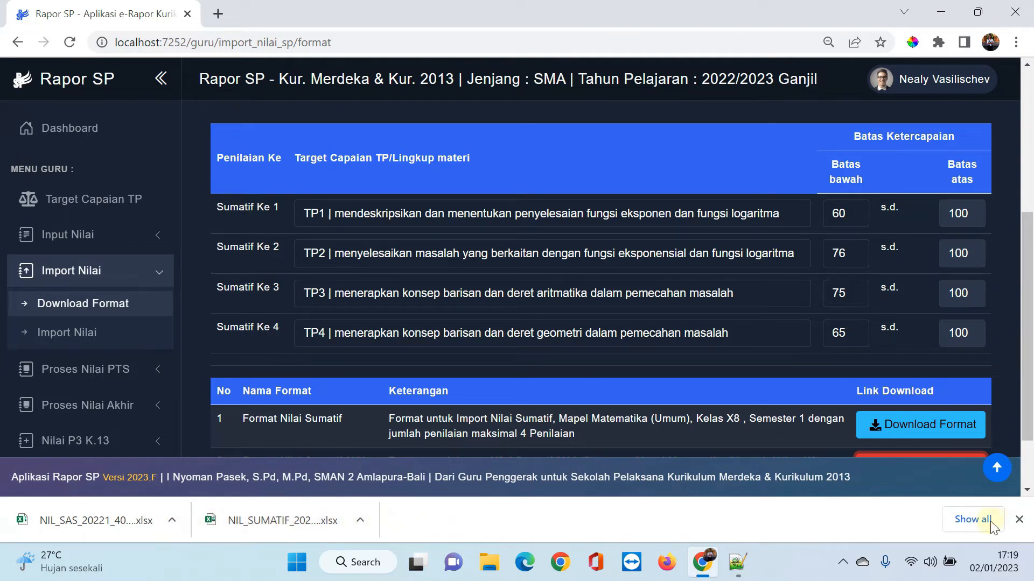
left_click(967, 525)
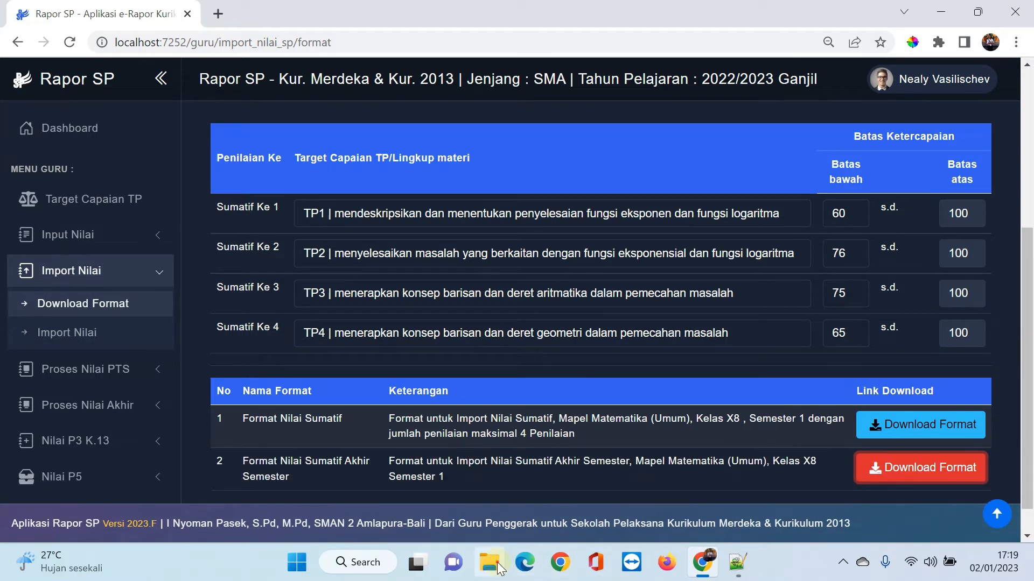
- Switch to File Explorer, go to the "X8 matematika" folder in Pictures, and open the NIL_SUMATIF workbook in Excel
left_click(489, 562)
left_click(52, 277)
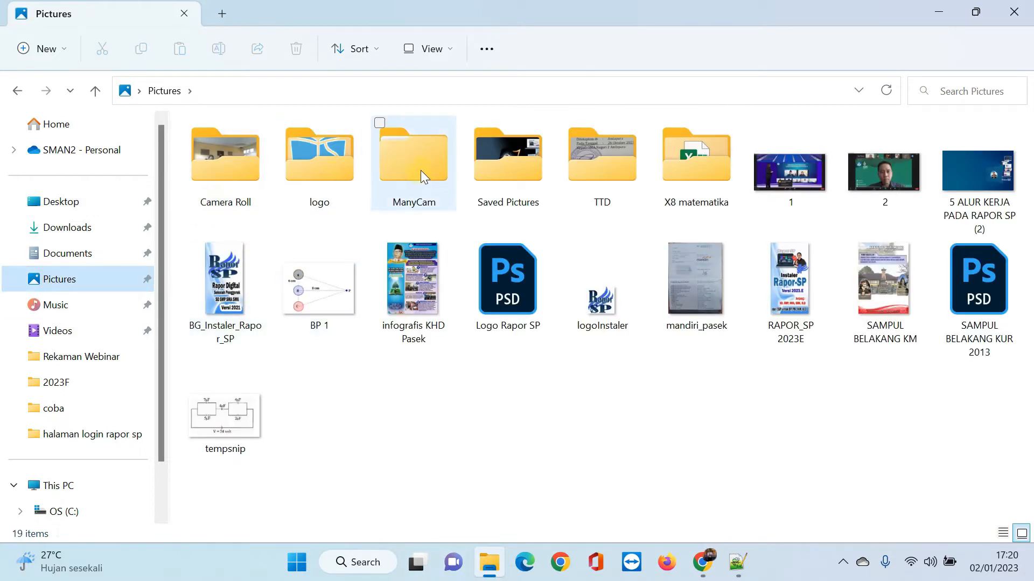
double_click(696, 173)
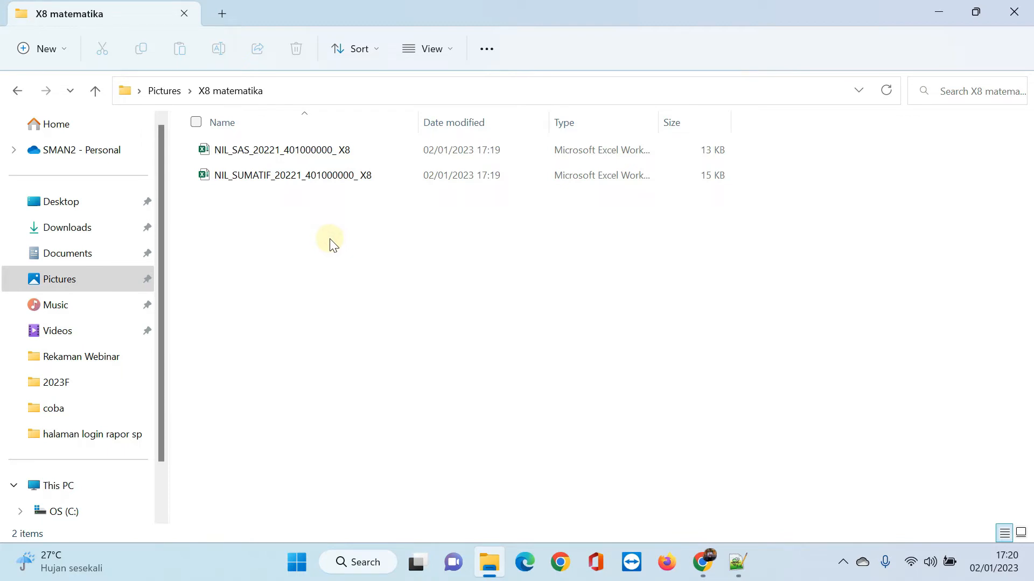
double_click(221, 180)
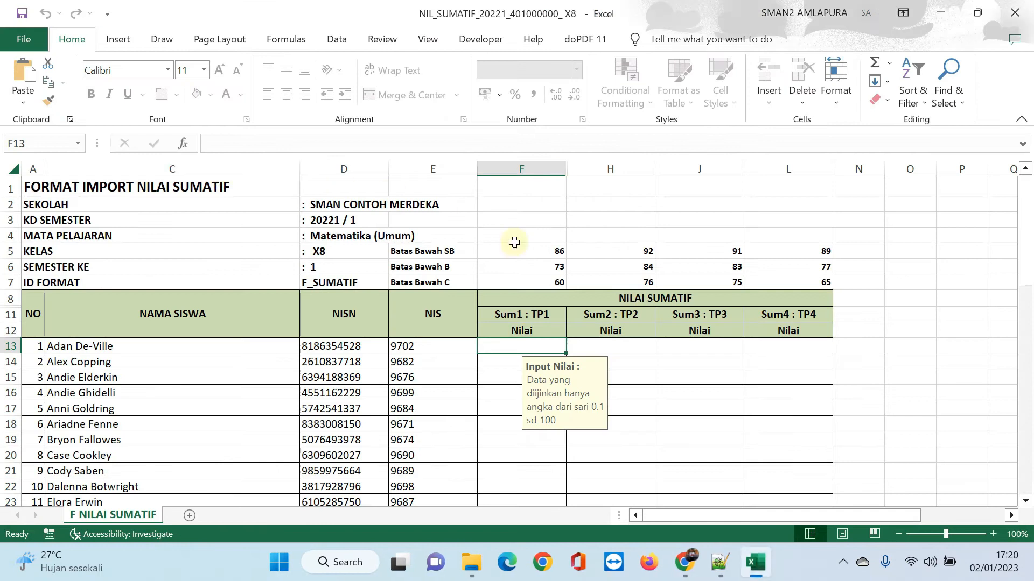
- Examine the summative format's student rows, TP1–TP4 score columns and the learning target explanations below the table
scroll(648, 341, "down", 10)
scroll(649, 340, "down", 6)
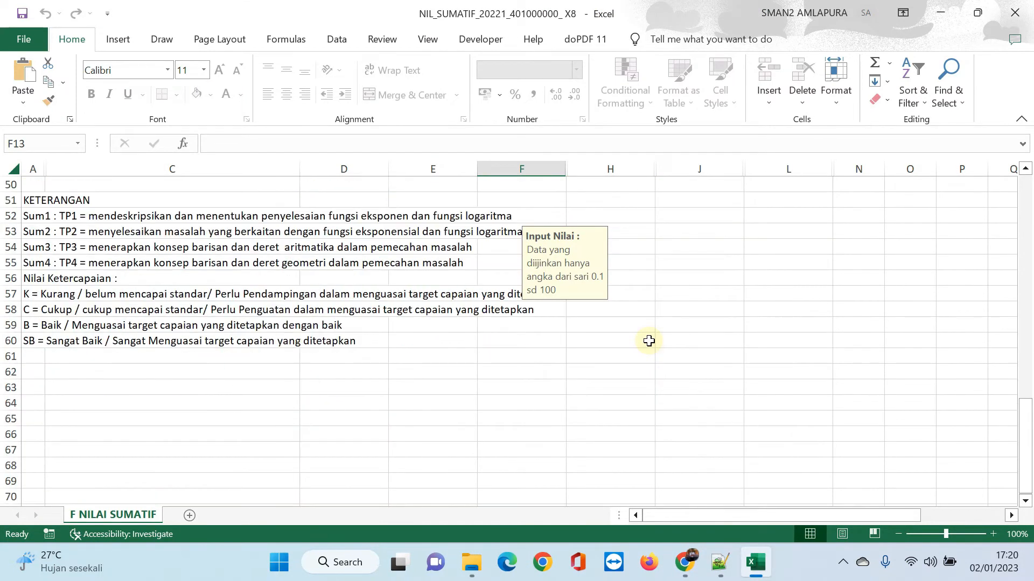
scroll(649, 341, "up", 16)
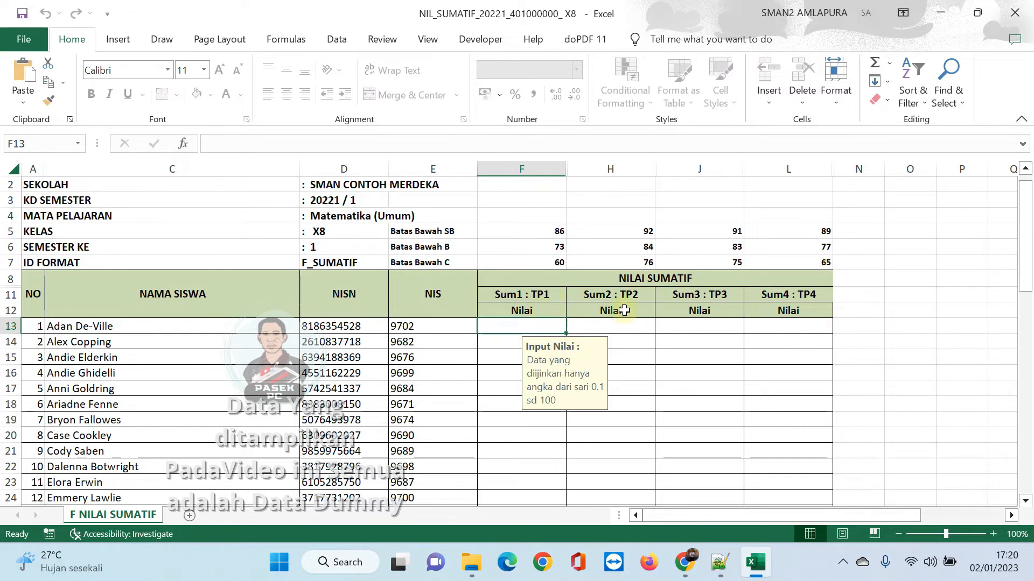
scroll(487, 354, "down", 10)
scroll(478, 356, "down", 4)
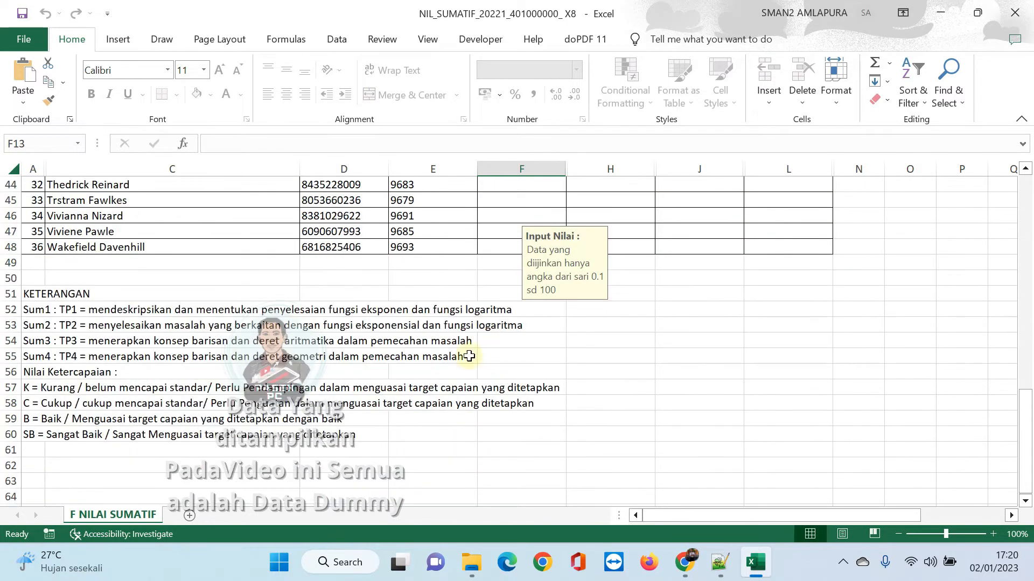
left_click_drag(30, 310, 24, 357)
scroll(496, 346, "up", 14)
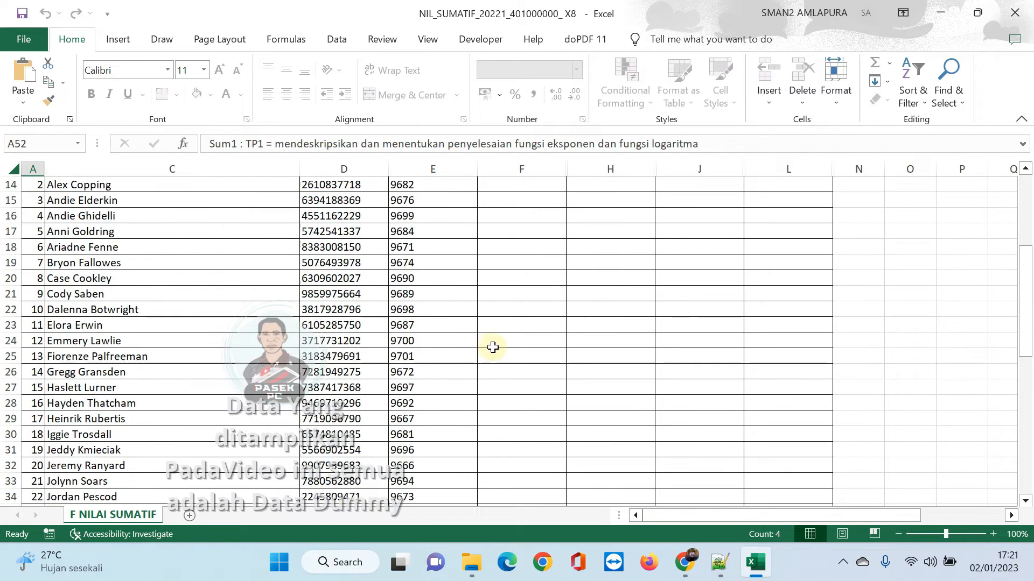
left_click(518, 348)
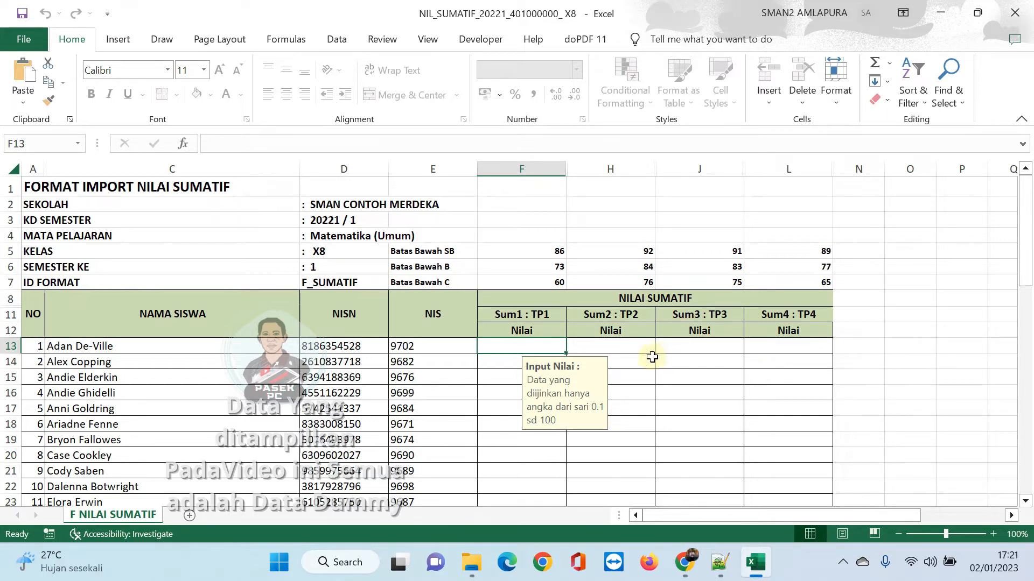
scroll(767, 418, "down", 2)
scroll(767, 418, "down", 9)
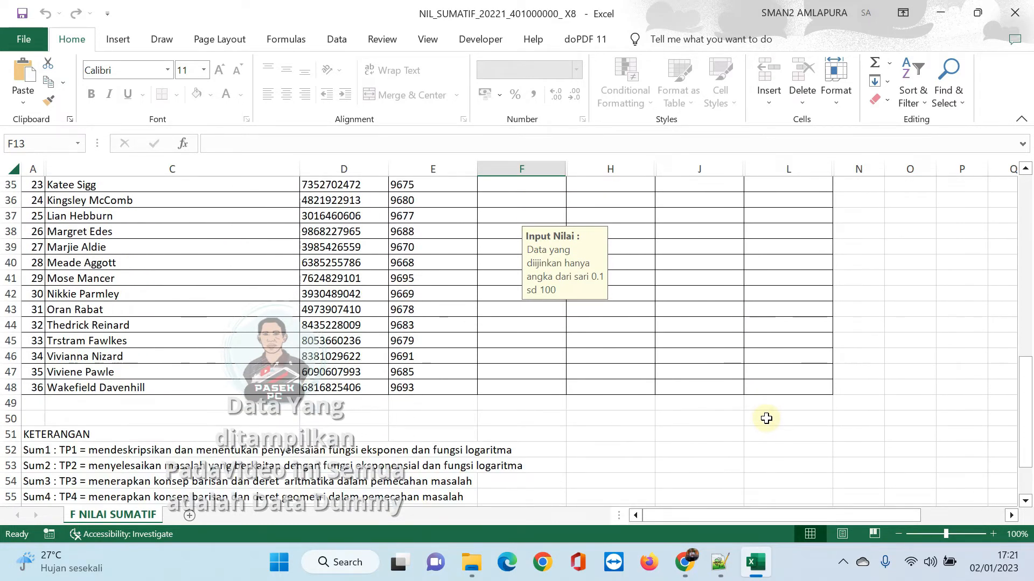
scroll(772, 391, "up", 8)
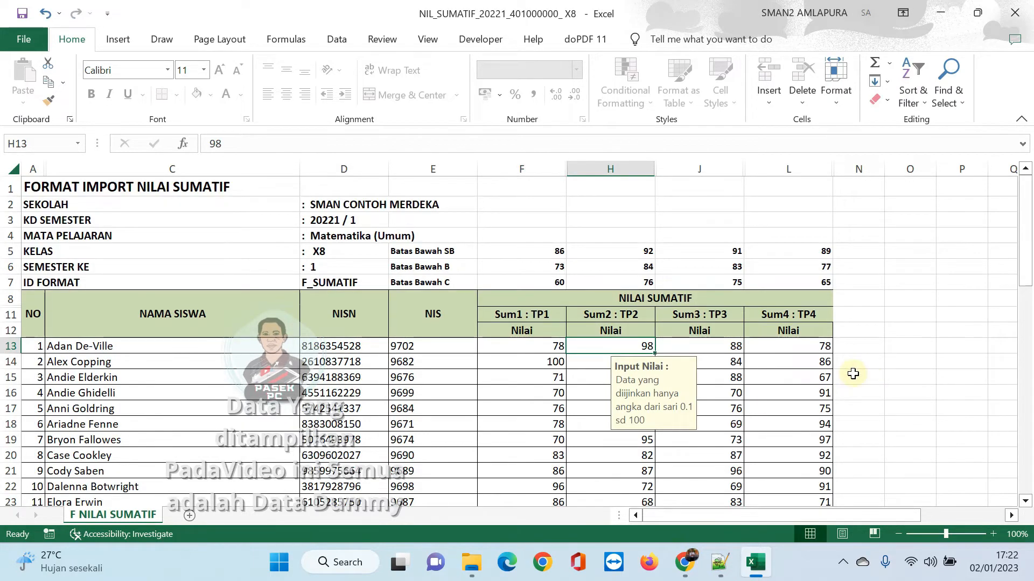
- Review the filled-in summative scores, checking several students' values in the TP1 column
scroll(532, 360, "down", 2)
scroll(525, 355, "up", 2)
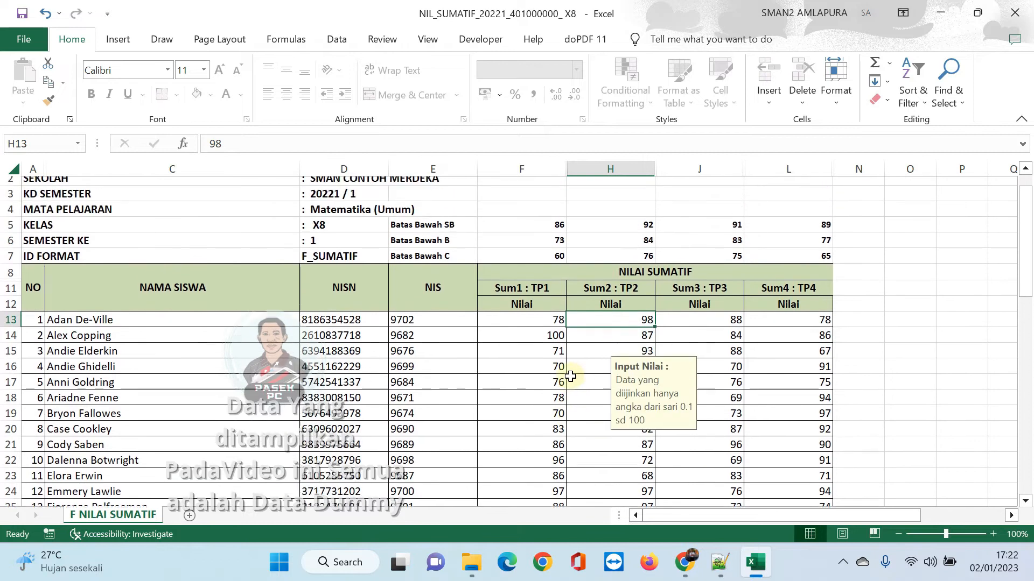
left_click(519, 349)
scroll(513, 404, "down", 4)
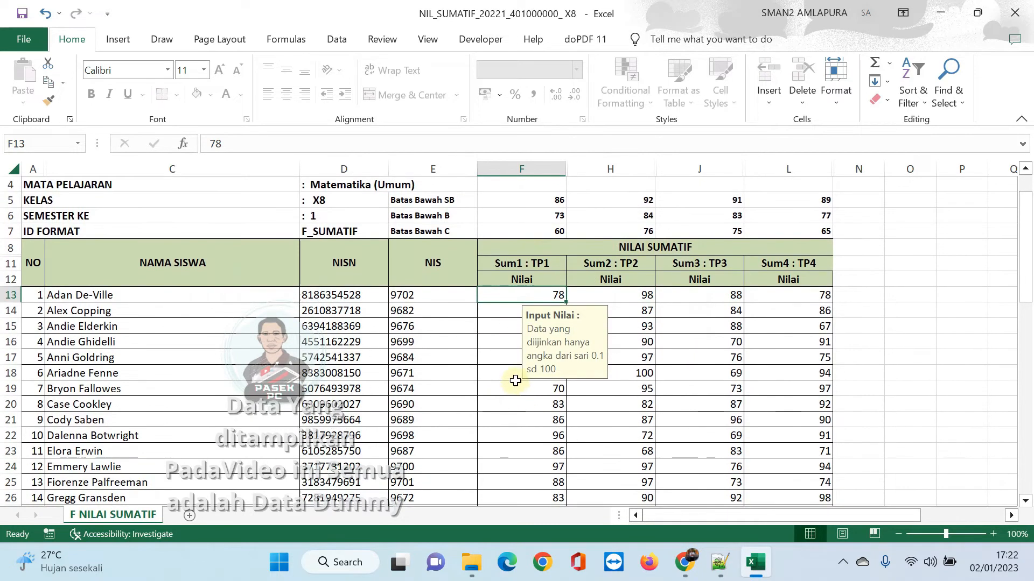
left_click(522, 323)
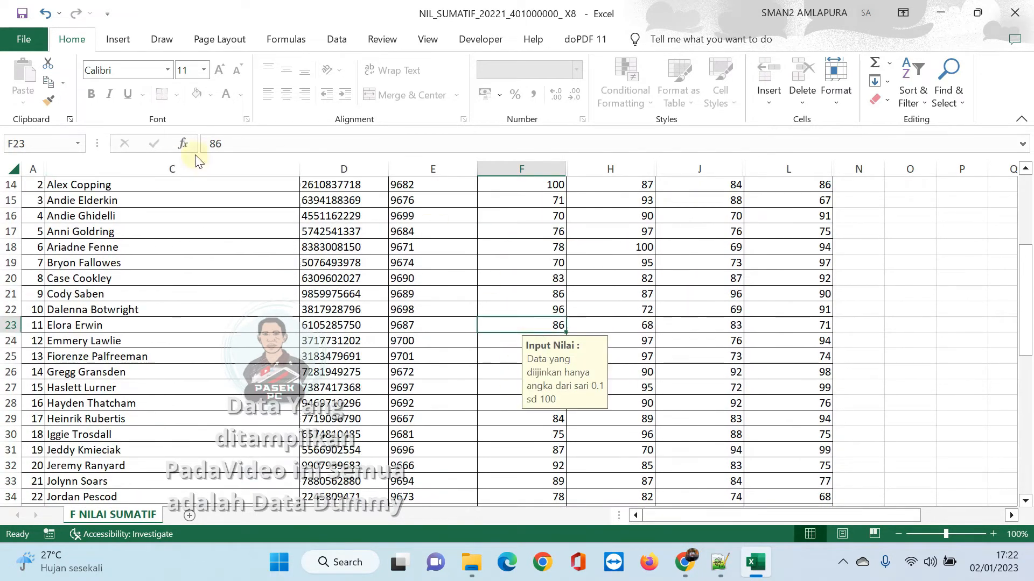
left_click(509, 280)
left_click(528, 236)
scroll(533, 301, "up", 4)
- Inspect the first student's scores for TP1 through TP4, and select all students' scores across the four columns
left_click(516, 325)
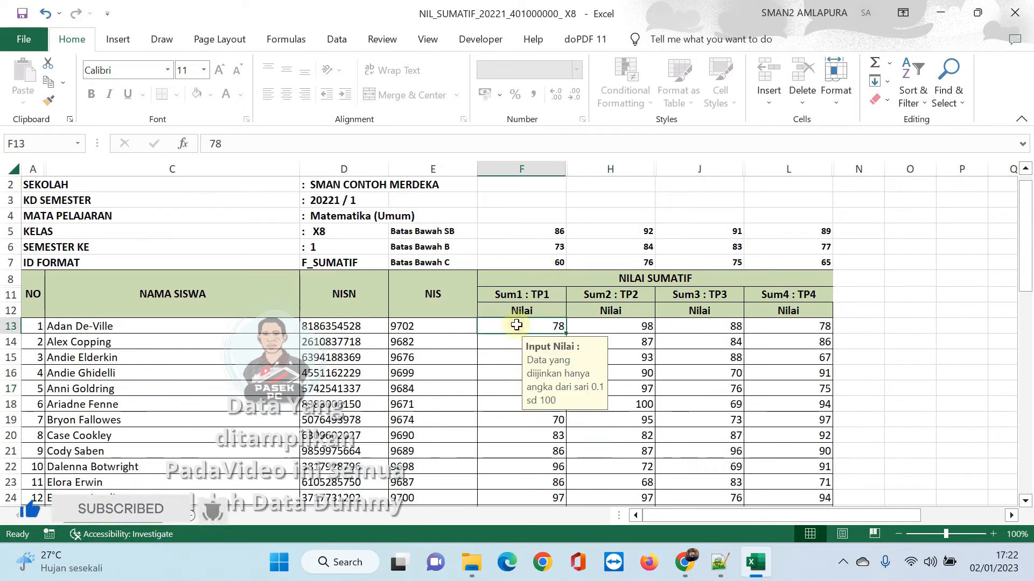
left_click(609, 329)
left_click(701, 328)
left_click(800, 330)
scroll(780, 350, "down", 4)
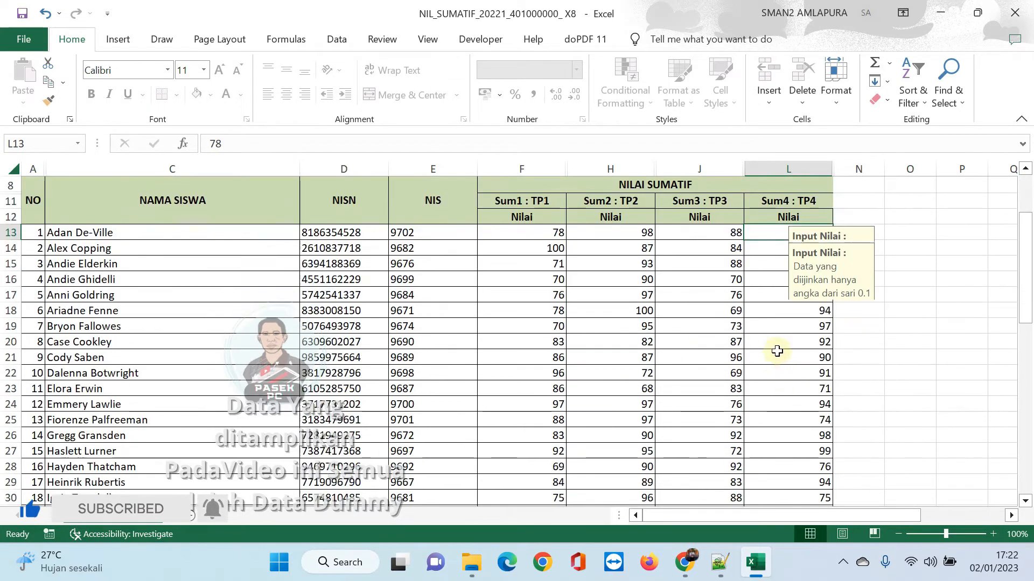
scroll(564, 327, "up", 4)
left_click_drag(563, 327, 777, 478)
scroll(670, 300, "up", 9)
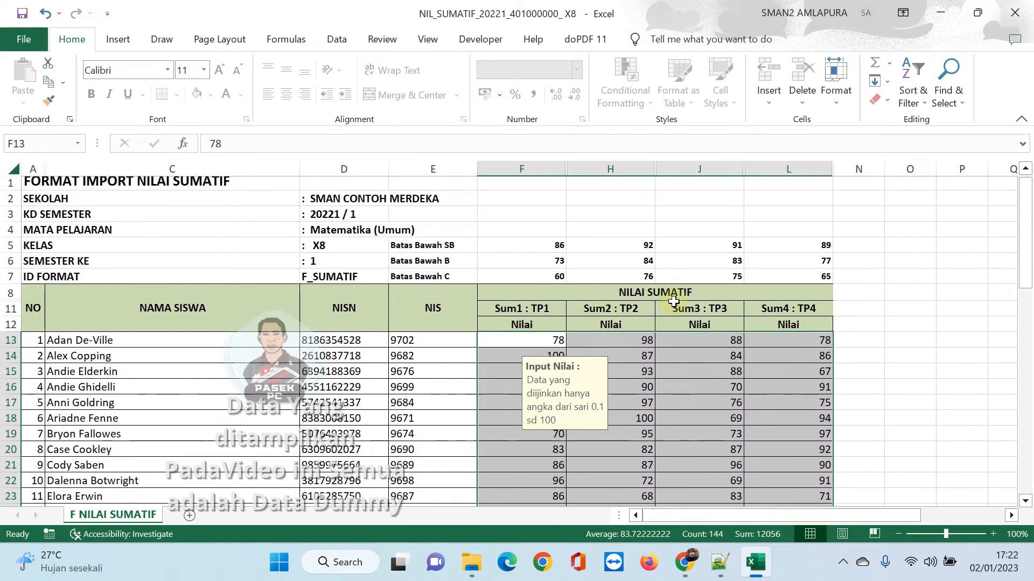
- Enter 98 as the first student's TP2 score, then save and close the summative workbook
left_click(628, 344)
type("98")
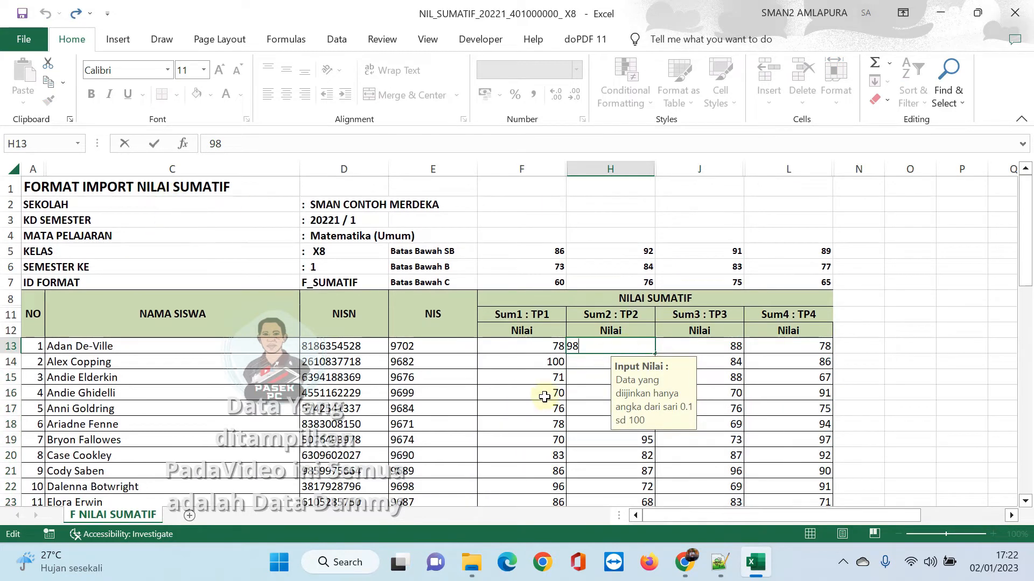
left_click(525, 361)
left_click(22, 12)
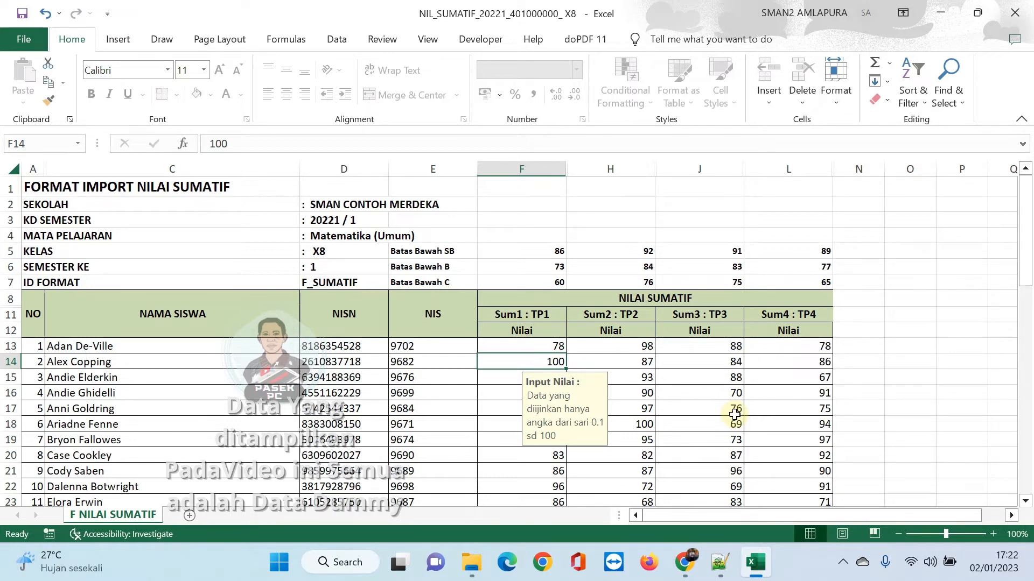
scroll(659, 331, "down", 12)
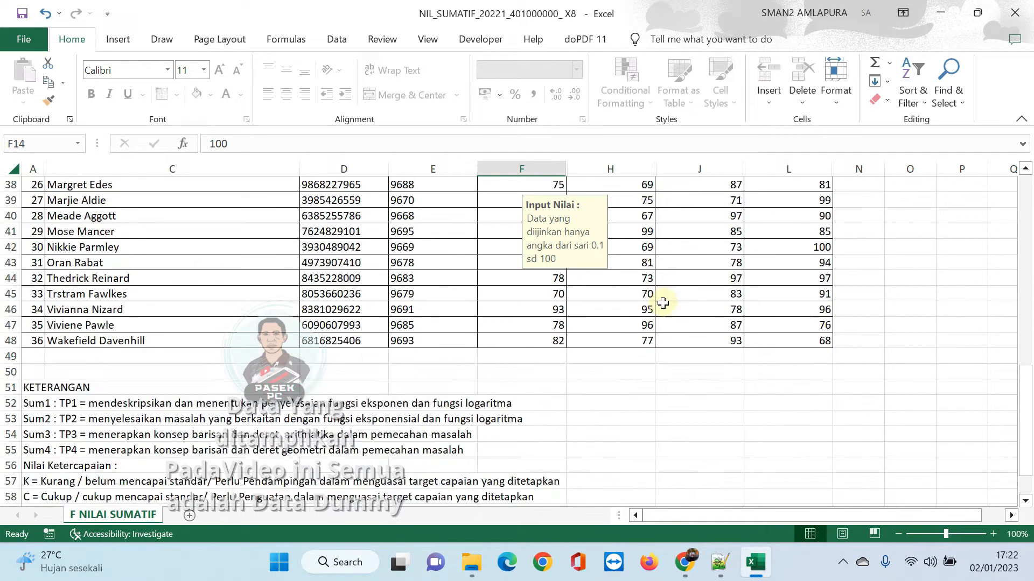
scroll(556, 277, "up", 12)
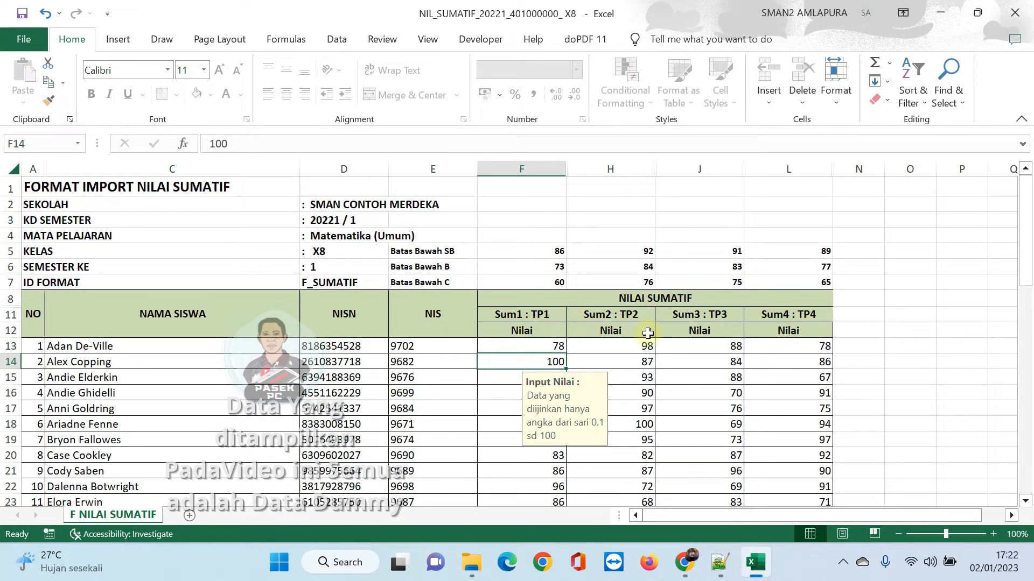
left_click(1014, 15)
- Open the NIL_SAS workbook and look over its student rows and Nilai Sumatif Akhir Semester column
double_click(247, 152)
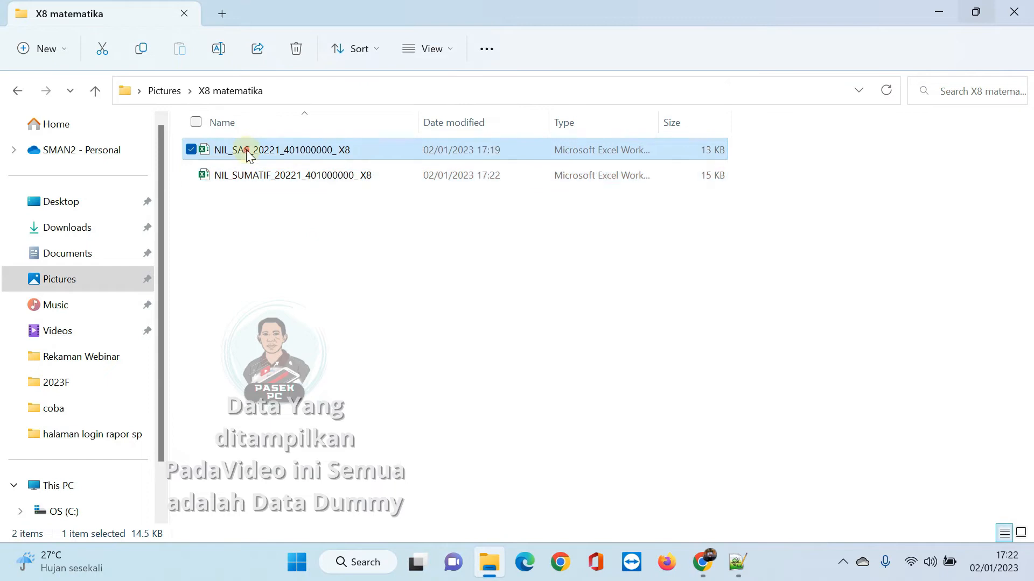
scroll(393, 266, "down", 5)
scroll(406, 273, "up", 5)
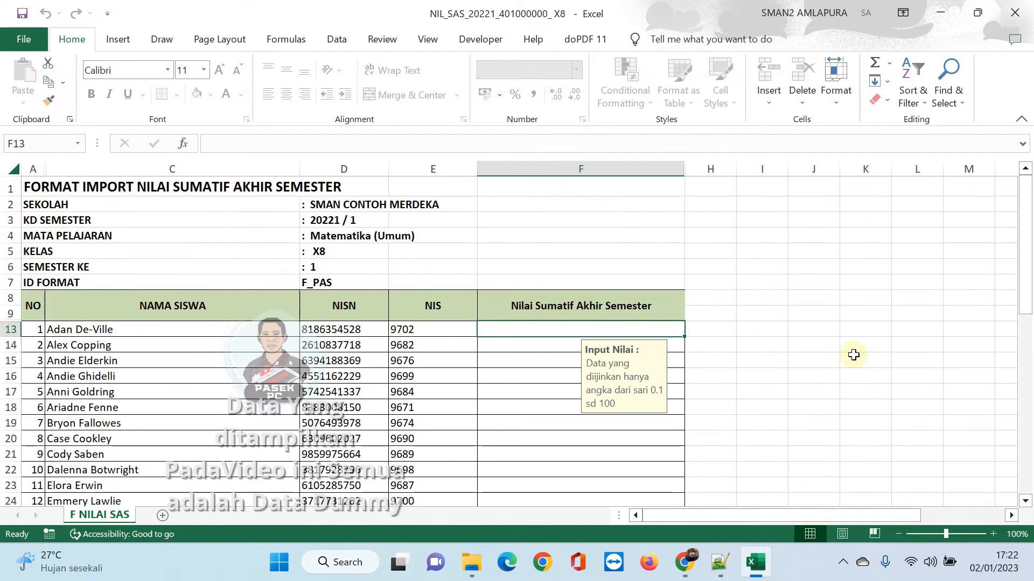
- Enter Nilai Sumatif Akhir Semester scores 87, 78, 76, 67, 78, 89 and 87 for students 1 to 7
type("8")
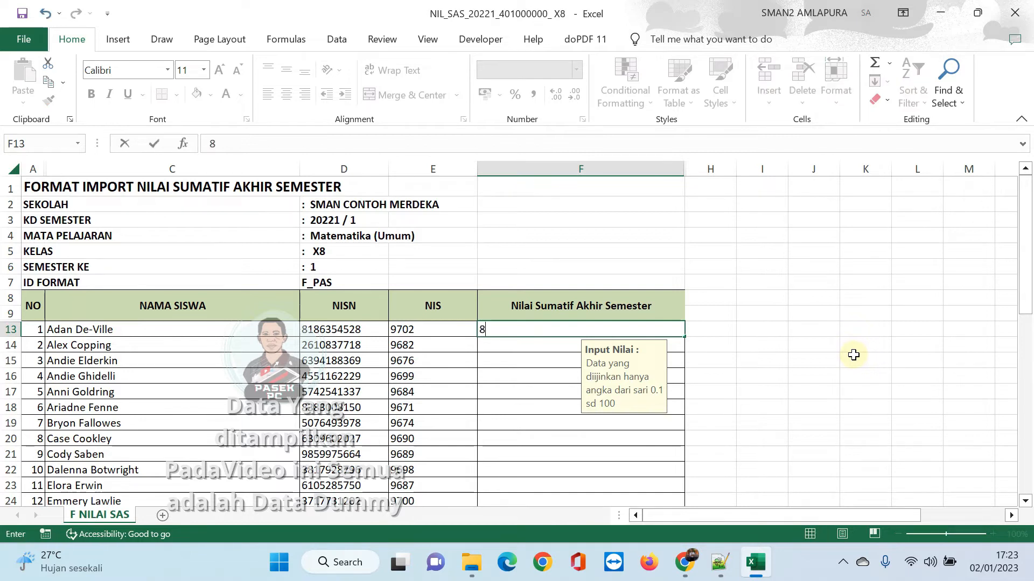
type("7")
key("Return")
type("78")
key("Return")
type("76")
key("Return")
type("67")
key("Return")
type("78")
key("Return")
type("89")
key("Return")
type("87")
key("Return")
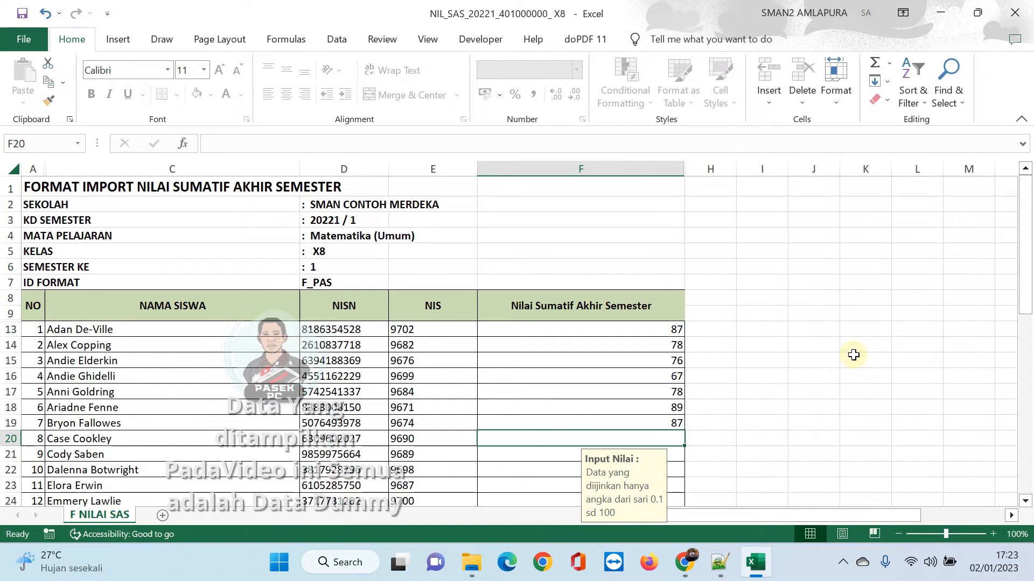
- Fill in the end-of-semester scores for students 8 to 13 with 76, 78, 89, 90, 98 and 97
type("76")
key("Return")
type("78")
key("Return")
type("89")
key("Return")
type("90")
key("Return")
type("98")
key("Return")
type("97")
key("Return")
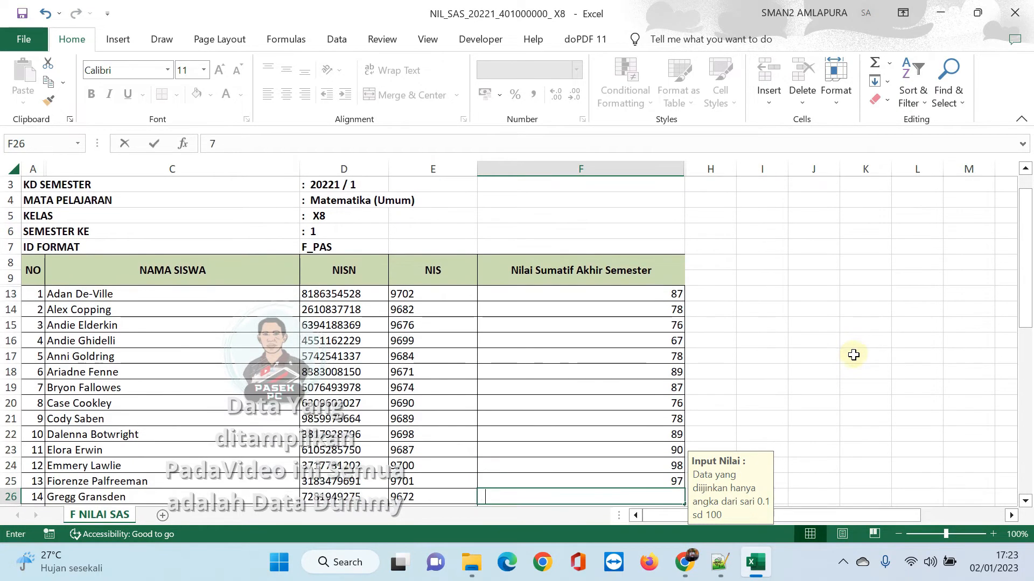
- Enter 78, 89, 87, 76, 67, 78 and 89 as the end-of-semester scores for students 14 to 20
type("78")
key("Return")
type("89")
key("Return")
type("87")
key("Return")
type("76")
key("Return")
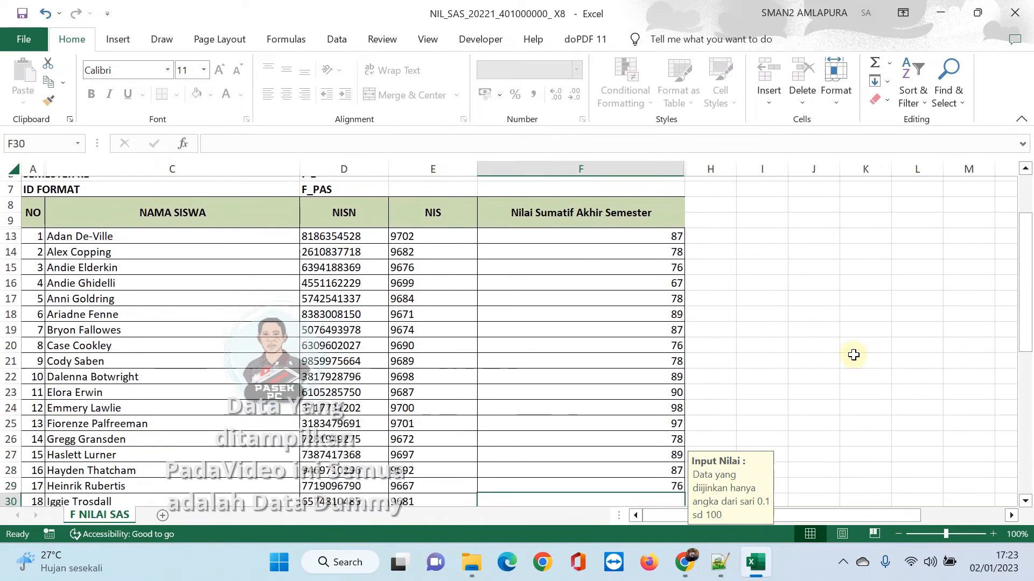
type("67")
key("Return")
type("78")
key("Return")
type("89")
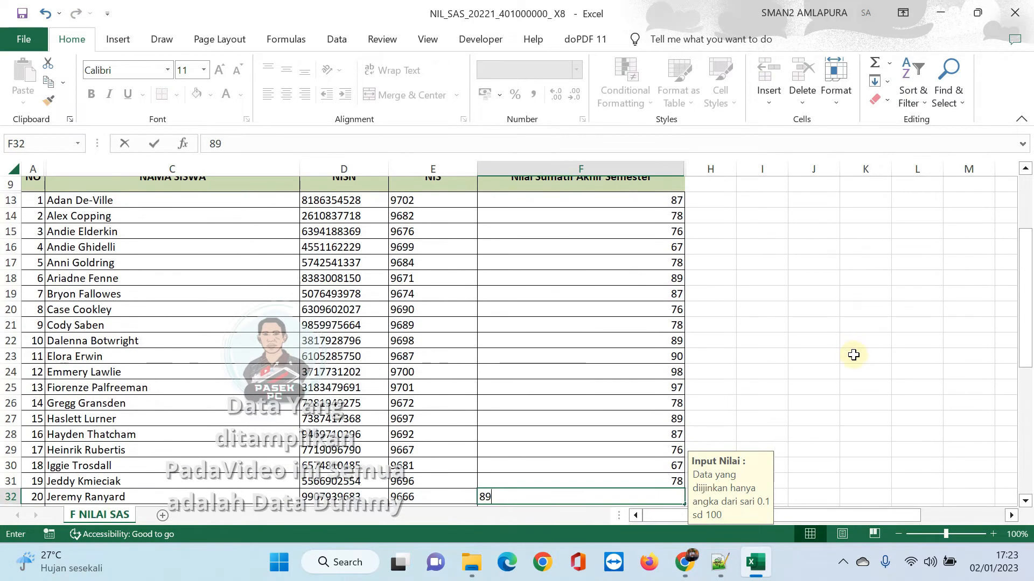
key("Return")
- Enter end-of-semester scores 89, 90, 98, 97 and 78 for students 21 to 25
type("89")
key("Return")
type("90")
key("Return")
type("98")
key("Return")
type("97")
key("Return")
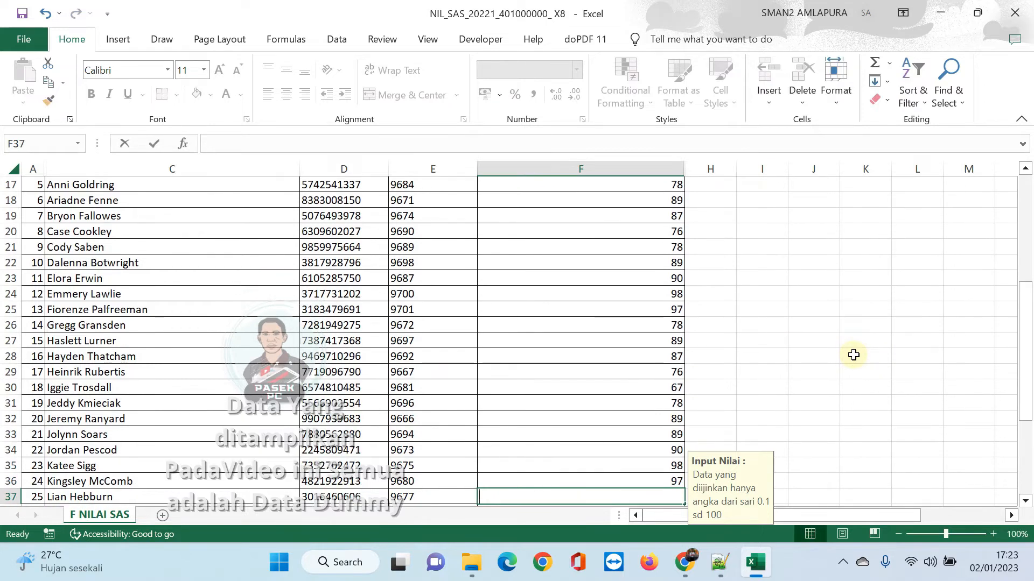
type("78")
key("Return")
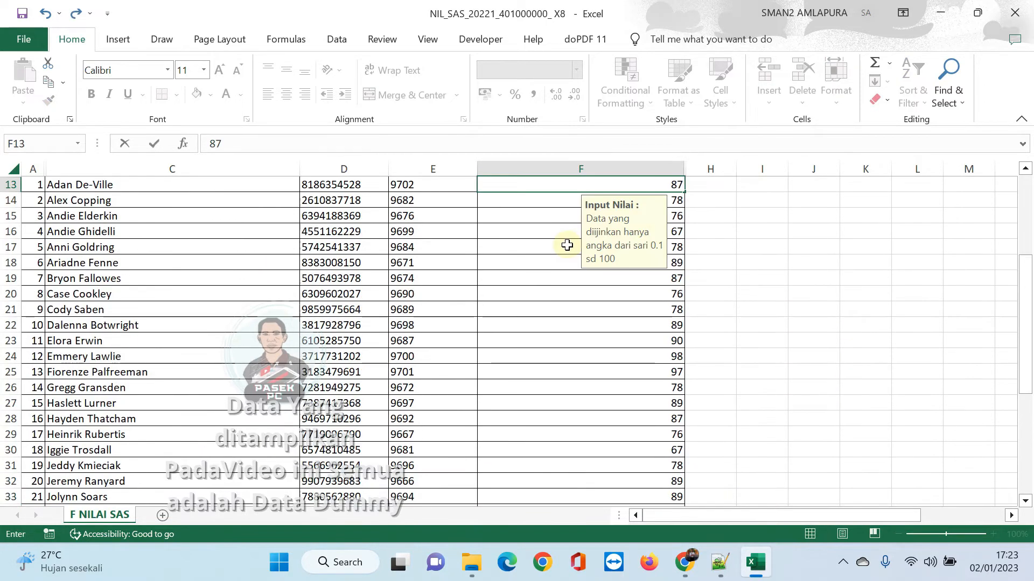
- Look through the filled-in Nilai Sumatif Akhir Semester scores and close the NIL_SAS workbook
left_click(566, 245)
scroll(597, 252, "up", 4)
scroll(597, 252, "down", 9)
scroll(588, 309, "up", 13)
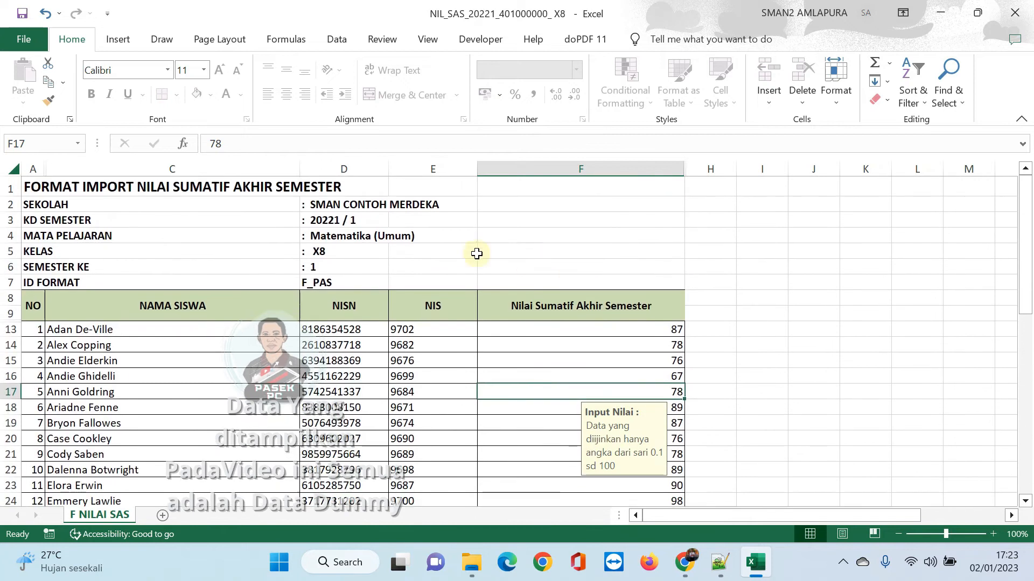
left_click(1023, 16)
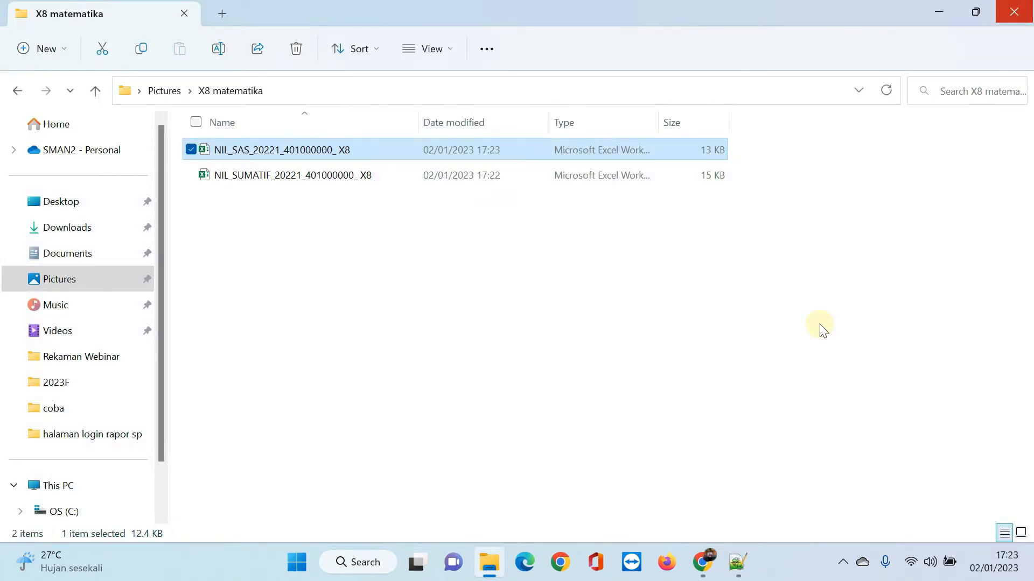
- Switch to Rapor SP in Chrome and open the Import Nilai Siswa page
left_click(703, 562)
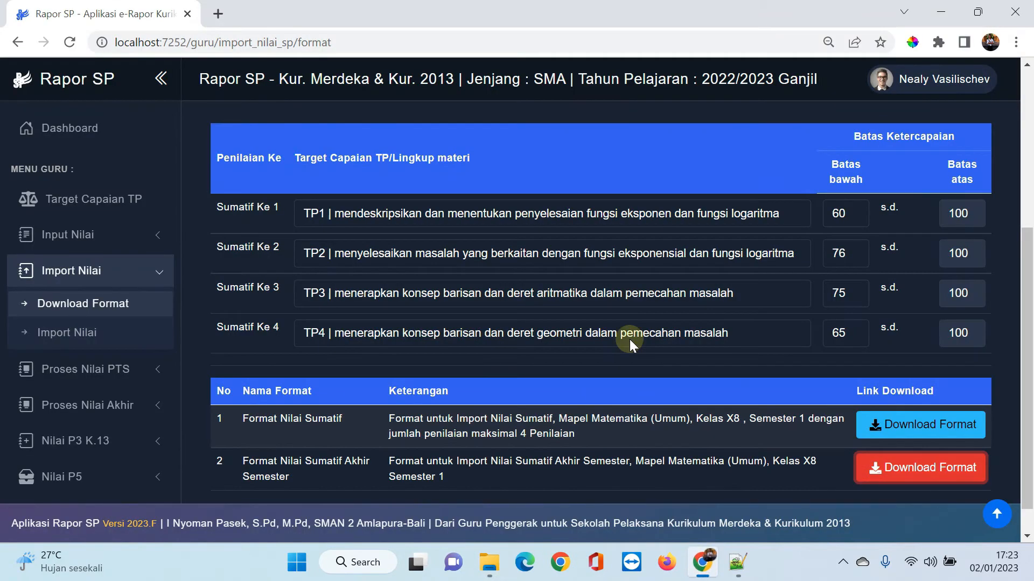
scroll(563, 142, "up", 5)
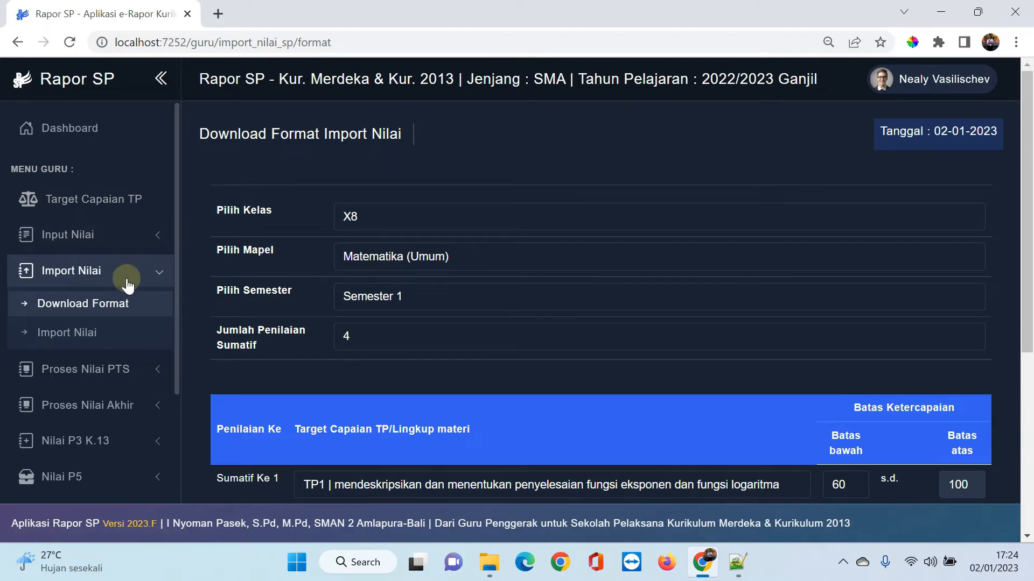
left_click(107, 271)
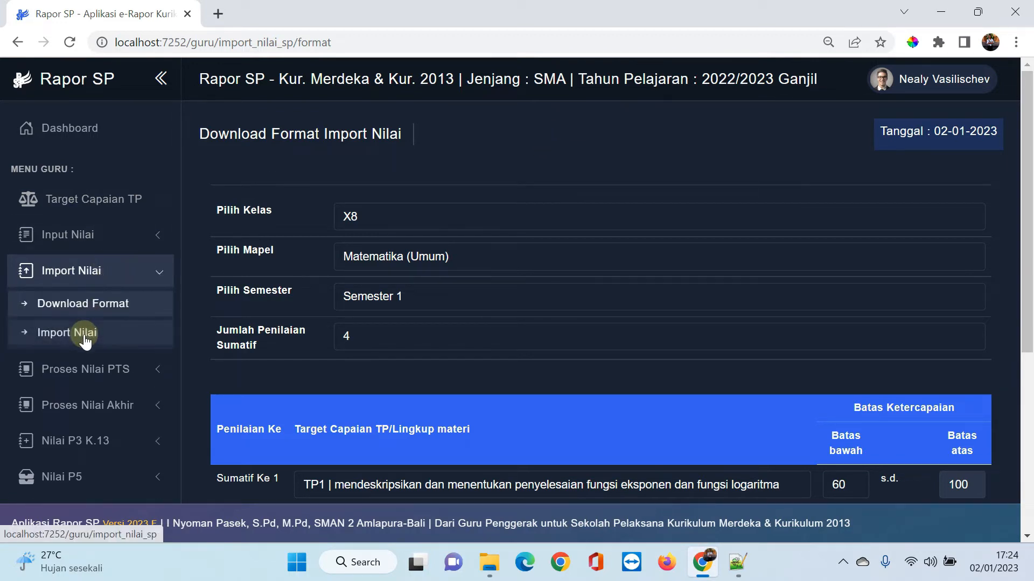
left_click(83, 334)
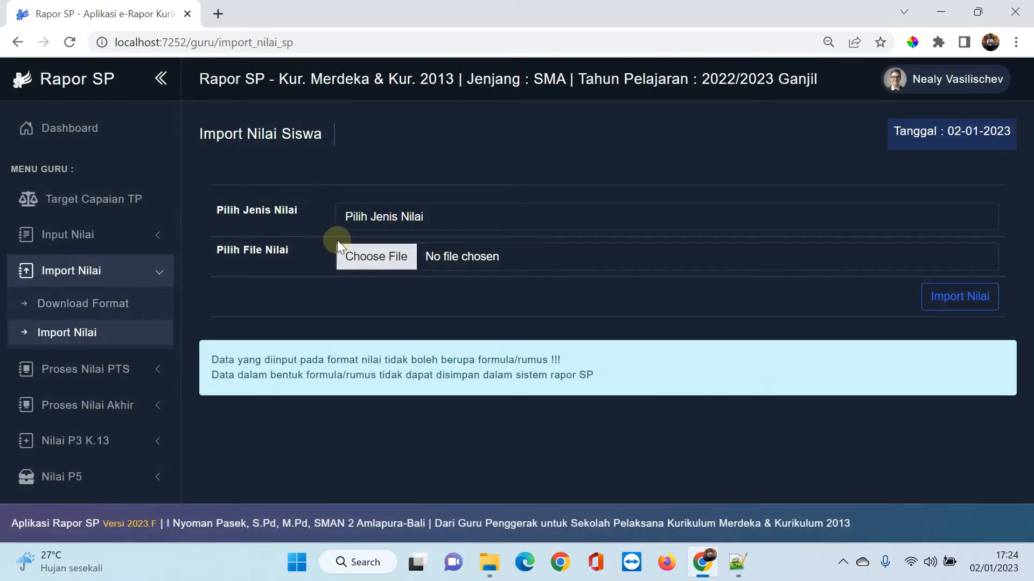
- Choose Nilai Sumatif as the score type and start choosing the score file to import
left_click(383, 213)
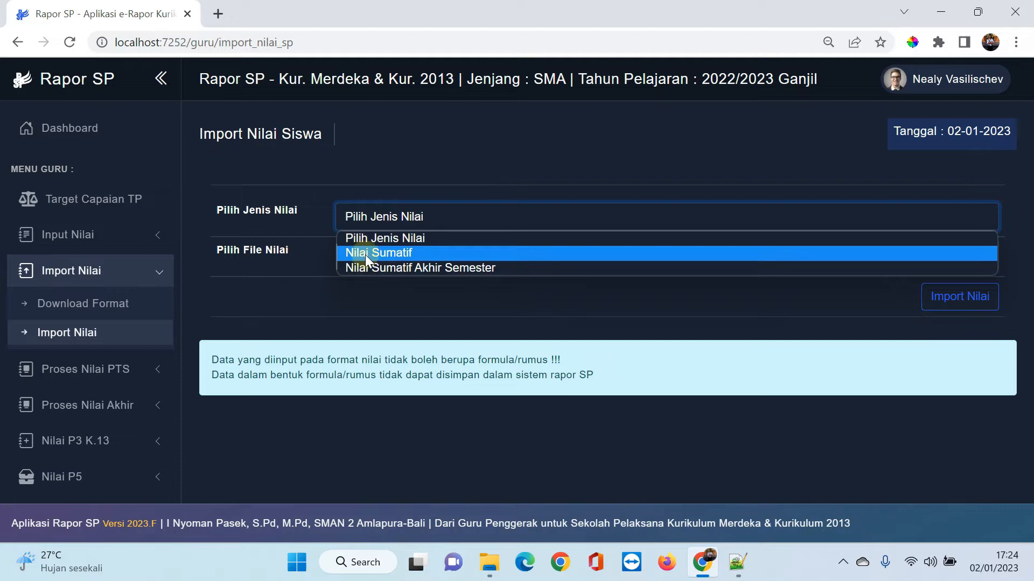
left_click(366, 253)
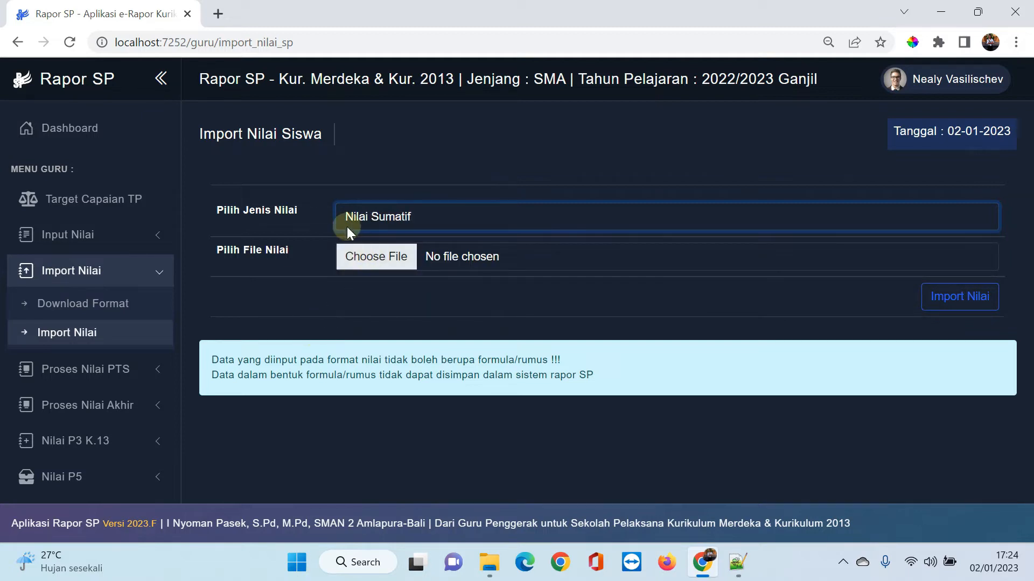
left_click(497, 256)
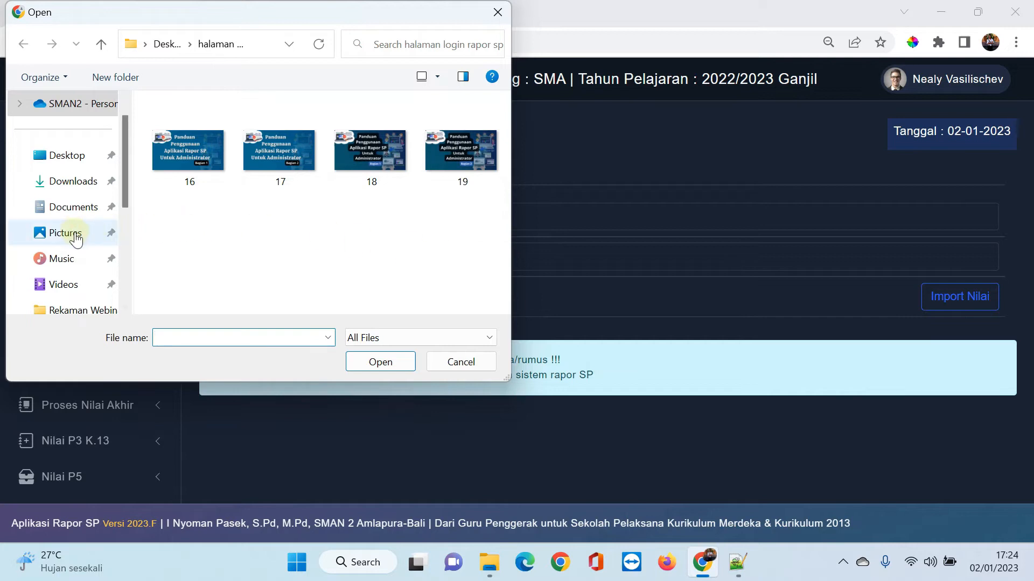
- Choose the summative score file from the X8 matematika folder in Pictures and import it as Nilai Sumatif
left_click(65, 233)
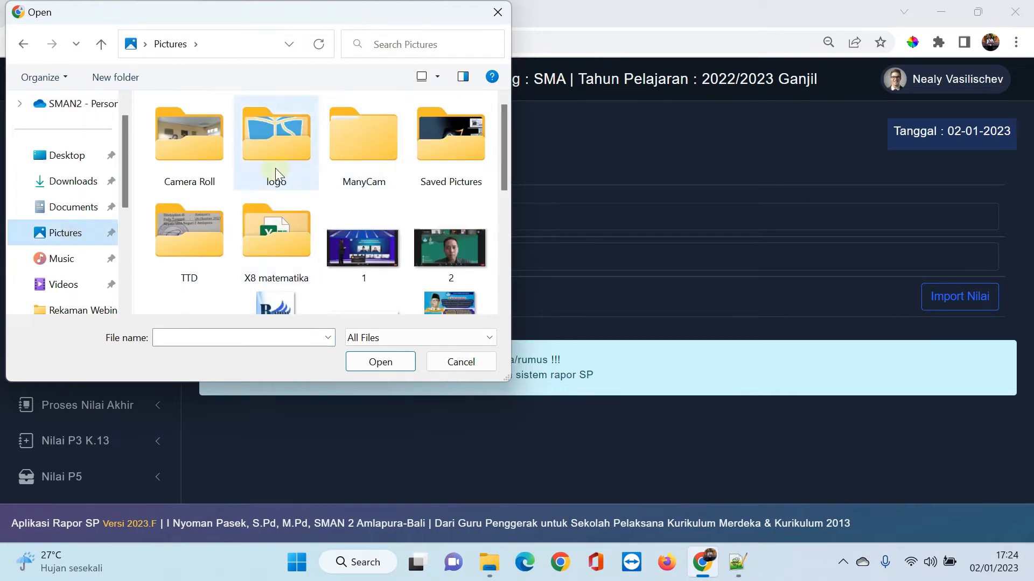
double_click(286, 237)
double_click(213, 156)
left_click(952, 300)
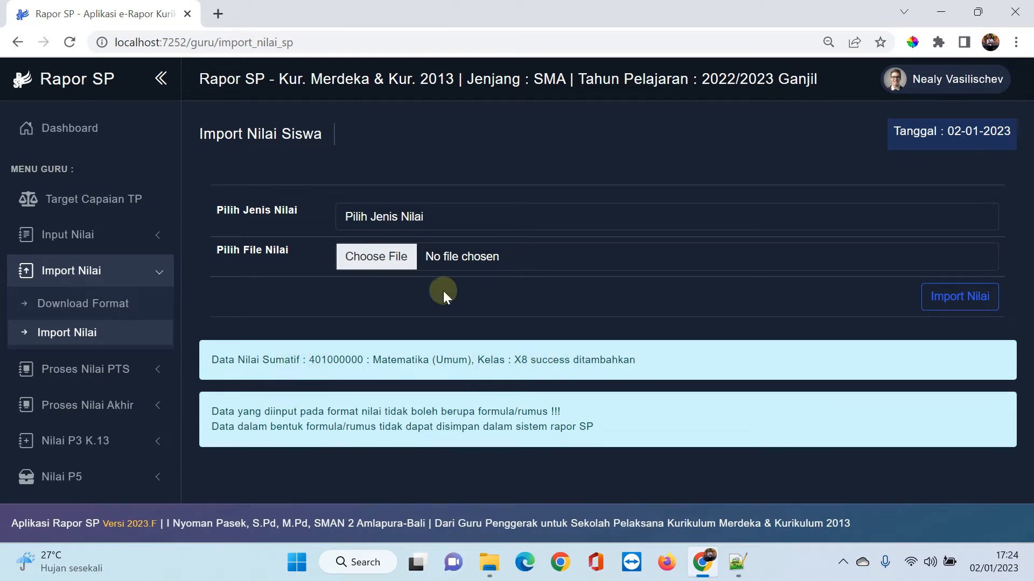
- Import the end-of-semester score file with Nilai Sumatif Akhir Semester as the score type
left_click(412, 219)
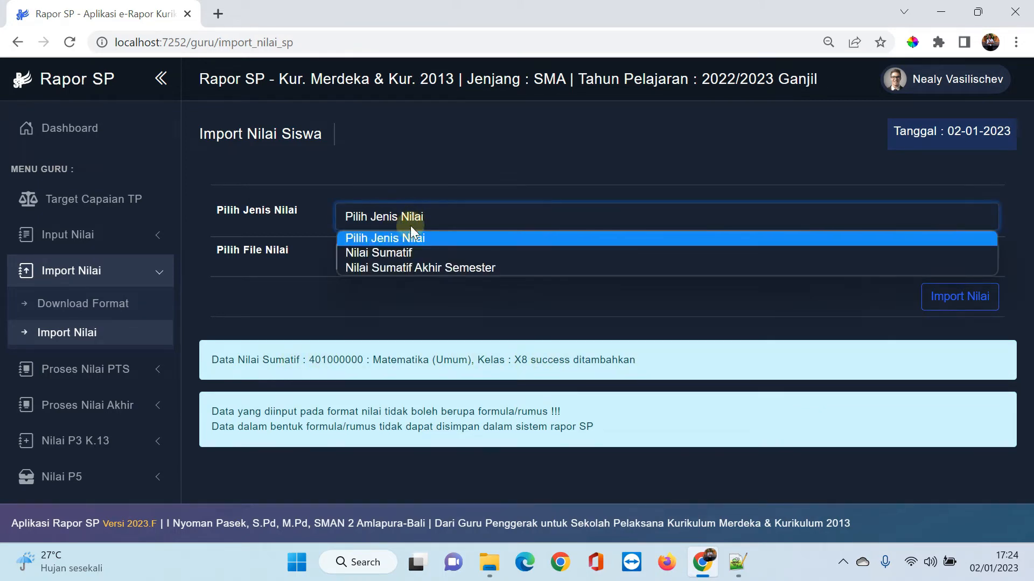
left_click(406, 267)
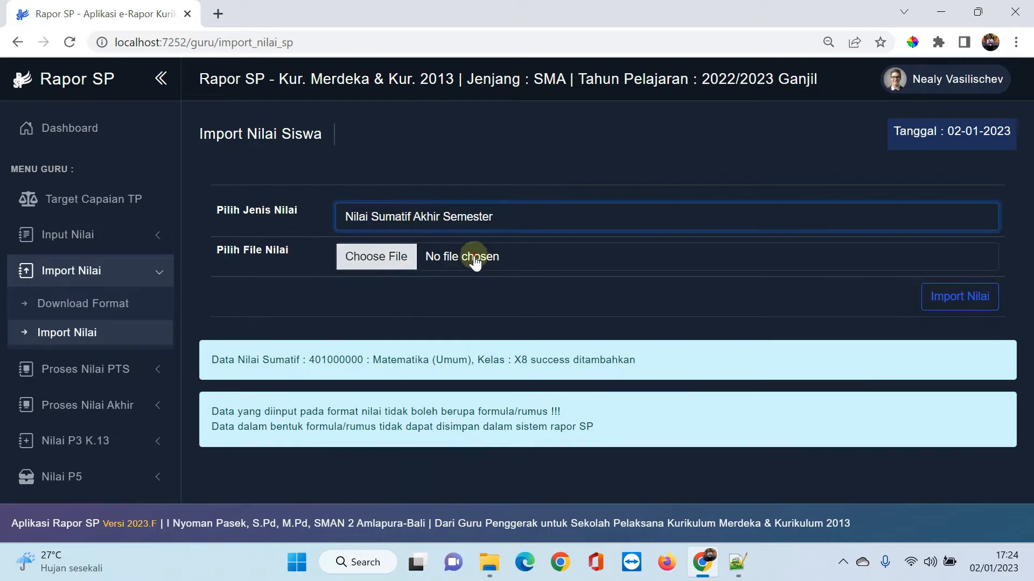
left_click(475, 263)
double_click(206, 131)
left_click(959, 297)
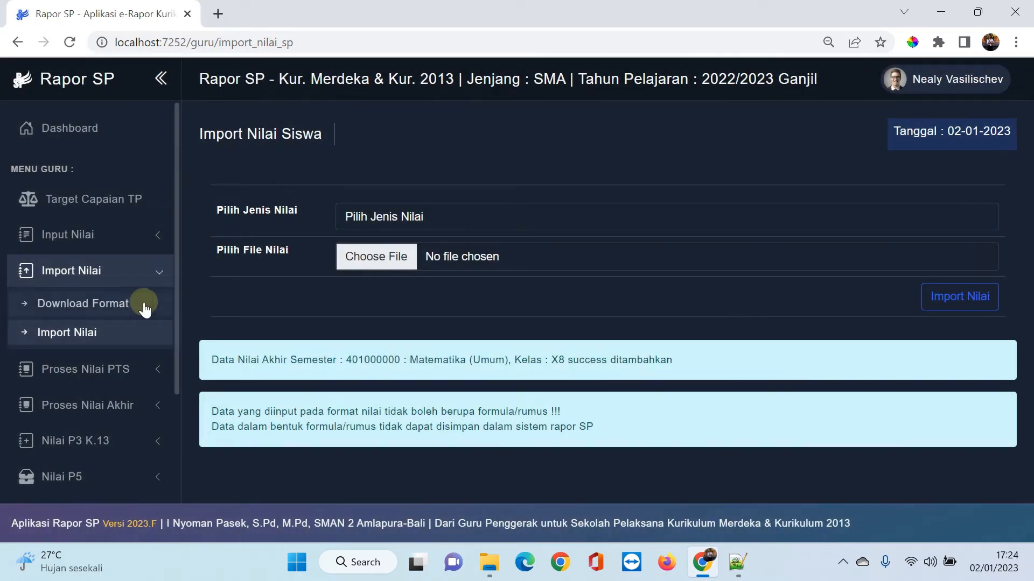
- Open the Nilai Sumatif input page and select class X8 with the subject Matematika (Umum)
left_click(127, 273)
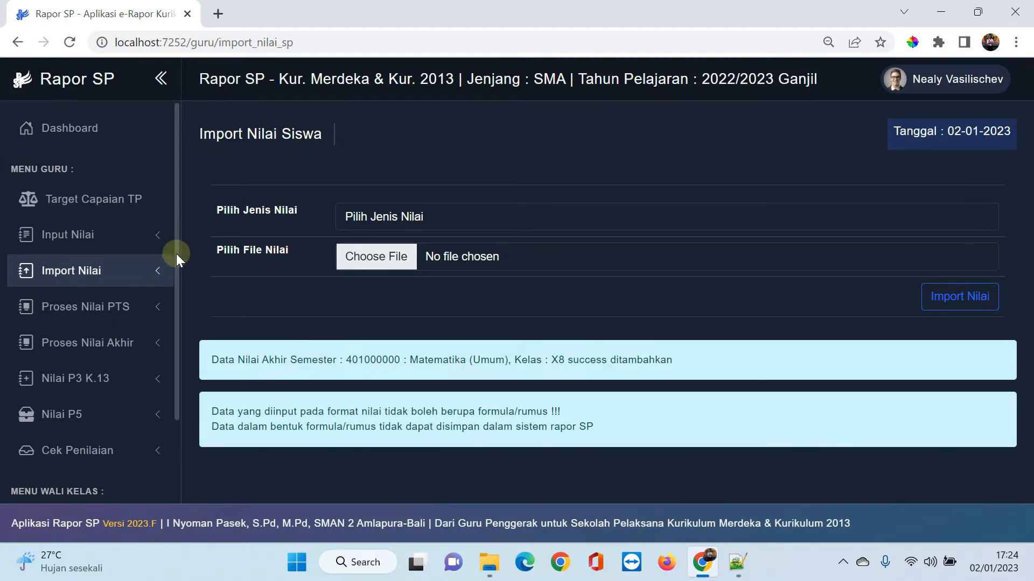
left_click(131, 243)
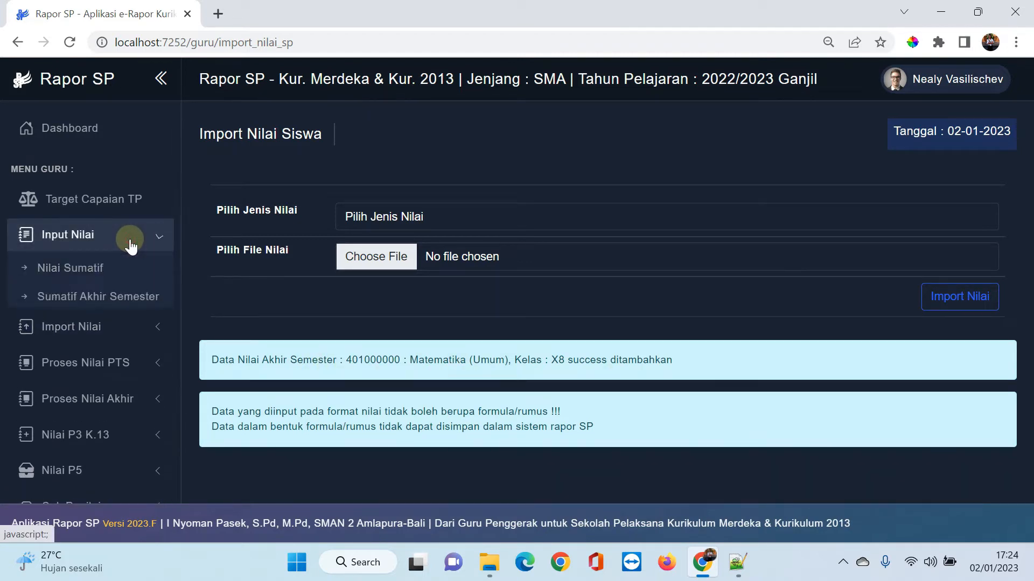
left_click(101, 275)
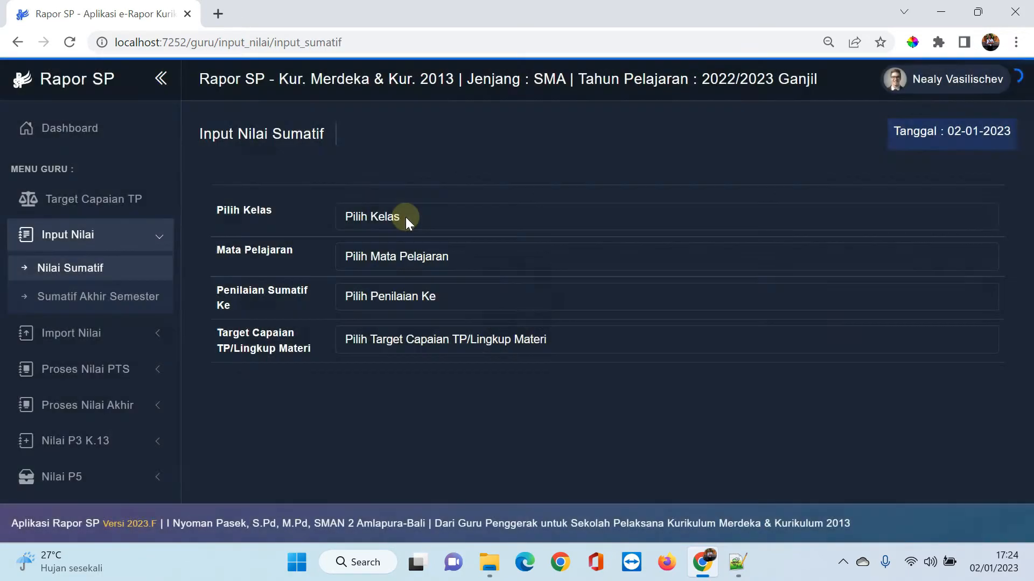
left_click(405, 217)
left_click(386, 267)
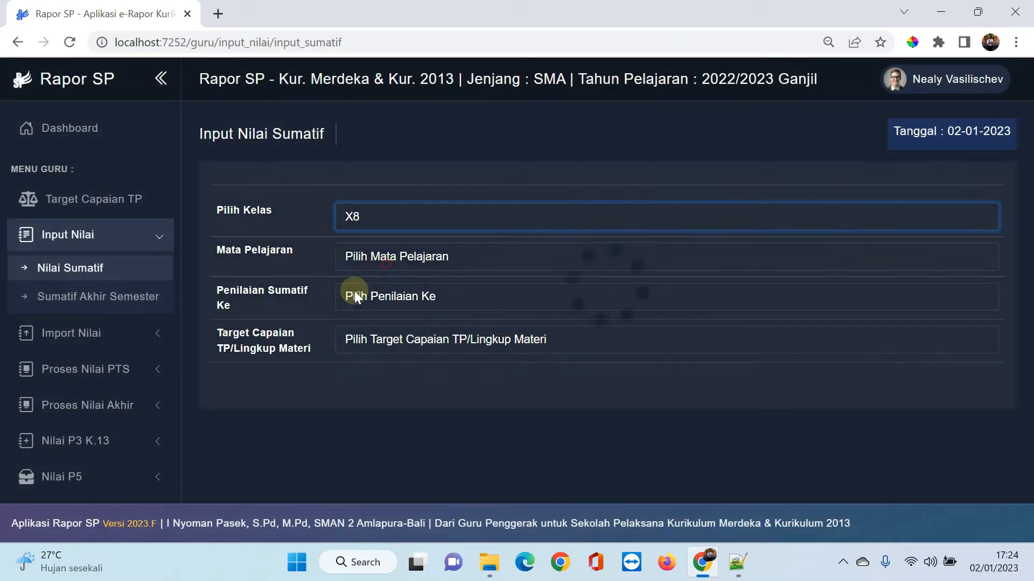
left_click(406, 256)
left_click(383, 291)
- Display summative assessment 1 with target TP1 and look through the imported student scores
left_click(396, 293)
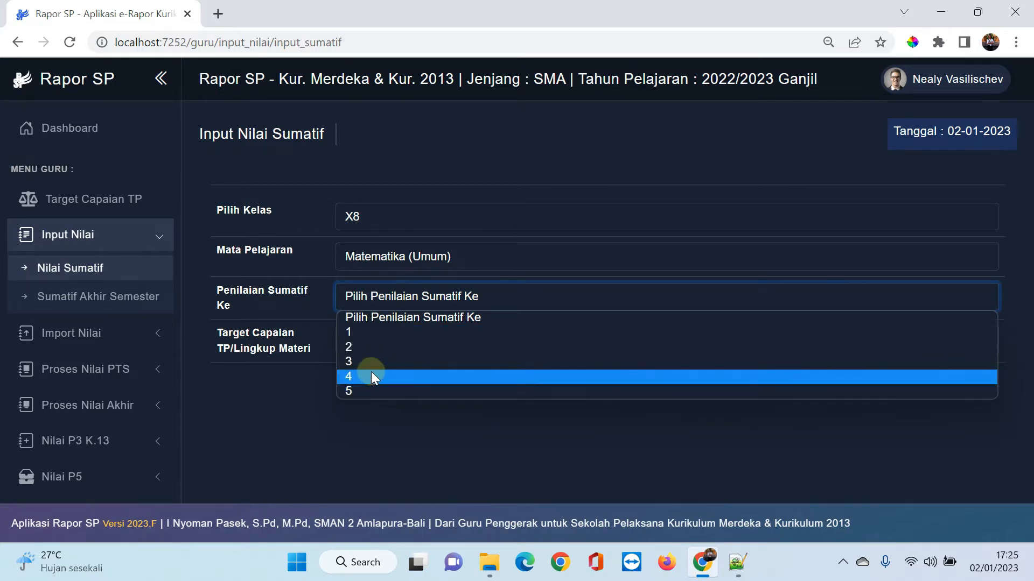
left_click(379, 330)
left_click(414, 337)
left_click(397, 374)
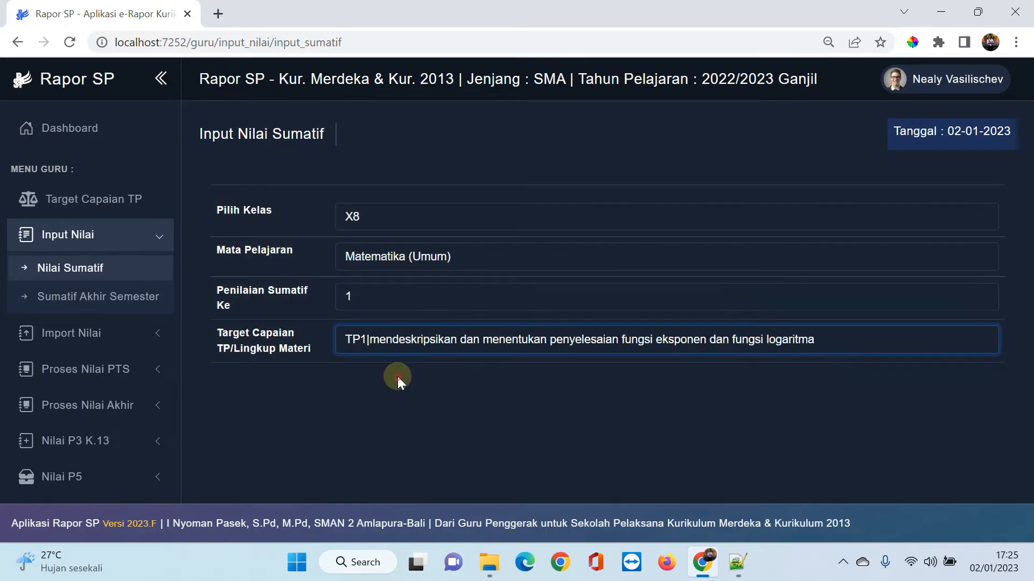
scroll(692, 369, "down", 6)
scroll(692, 367, "down", 15)
scroll(693, 367, "up", 20)
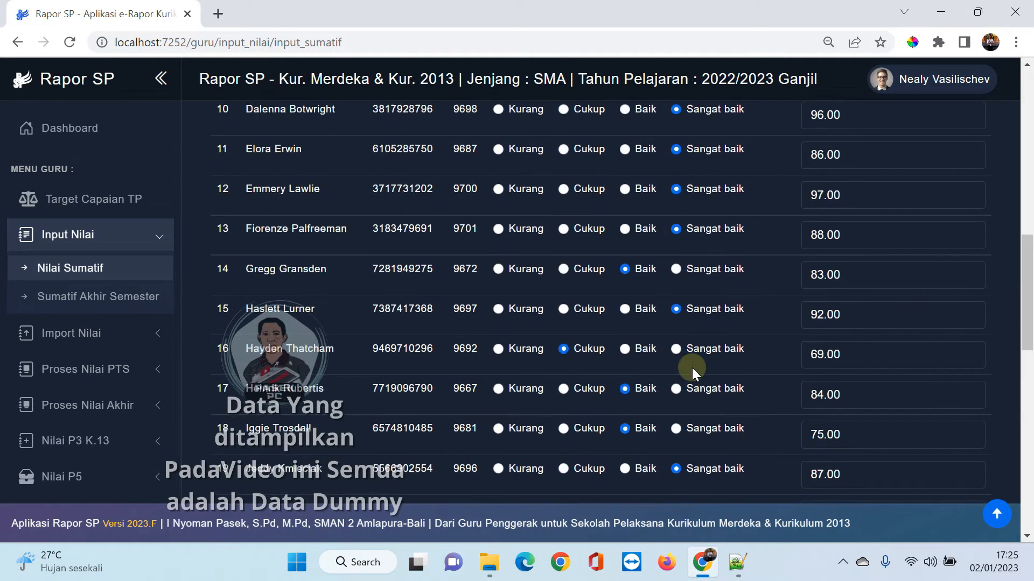
- Display summative assessment 2 with target TP2 and review its student scores
left_click(369, 295)
left_click(377, 345)
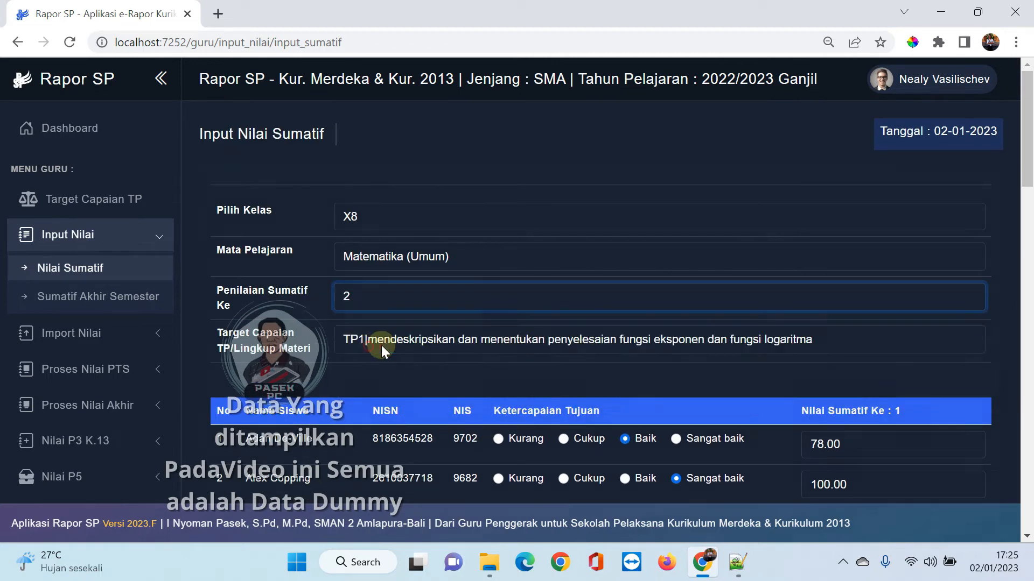
left_click(385, 341)
left_click(383, 377)
scroll(680, 350, "down", 8)
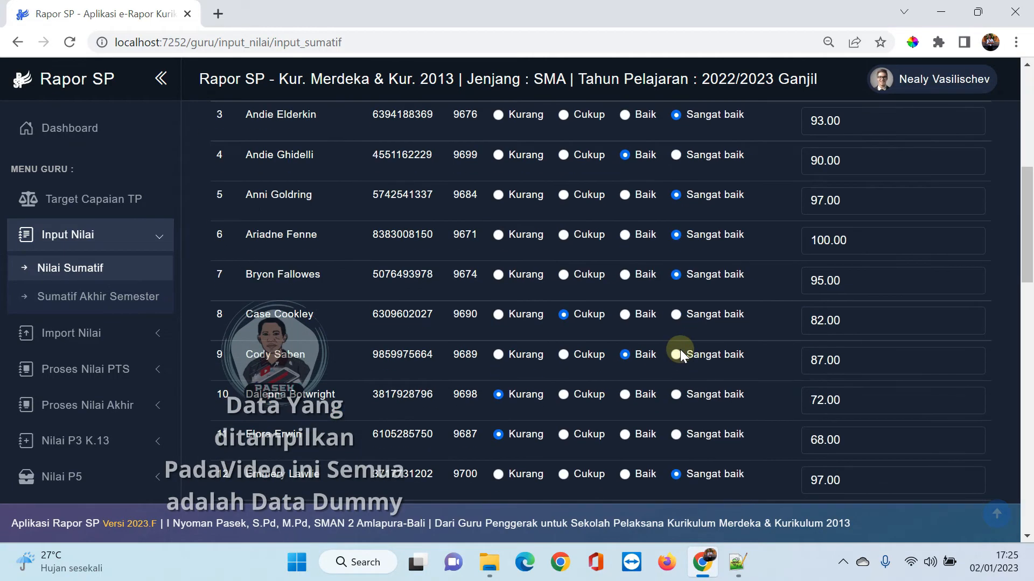
scroll(680, 350, "up", 10)
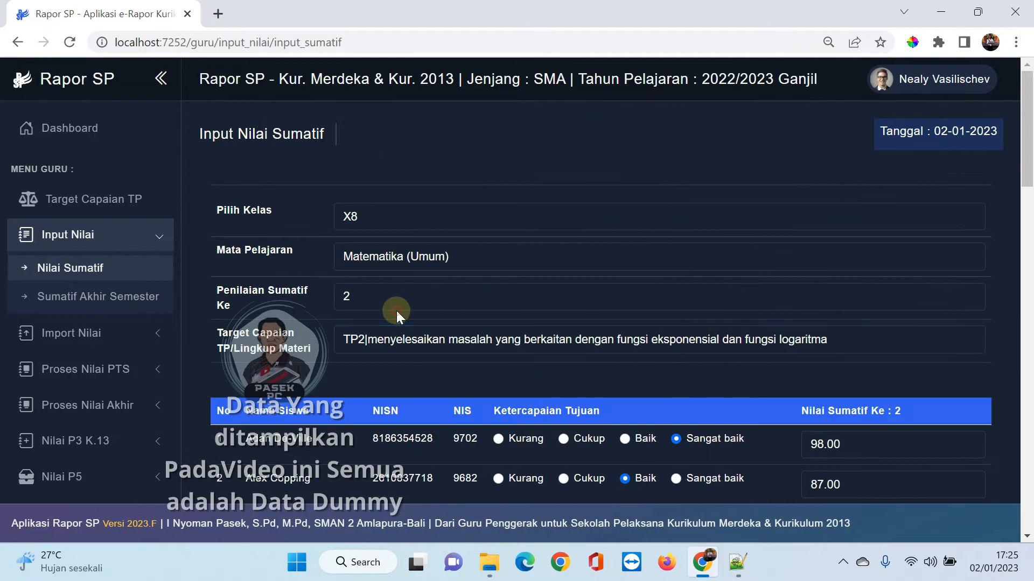
- Display summative assessment 3 with its learning target and check its student scores
left_click(389, 296)
left_click(383, 359)
left_click(460, 338)
left_click(494, 374)
scroll(793, 342, "down", 8)
scroll(788, 340, "up", 8)
- Display summative assessment 4 with target TP4 and examine its student scores and achievement levels
left_click(367, 296)
left_click(366, 372)
left_click(384, 343)
left_click(386, 371)
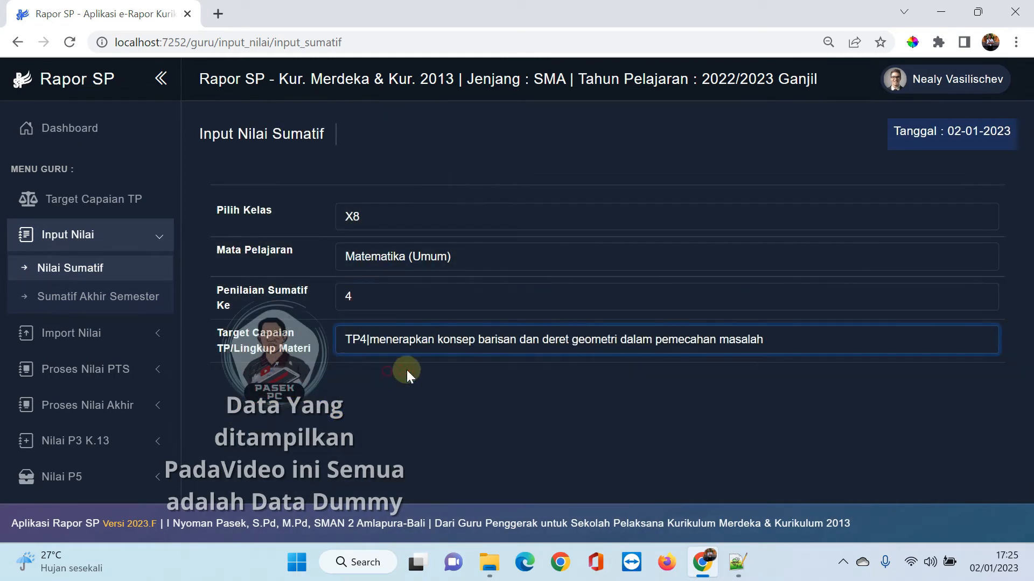
scroll(779, 315, "down", 7)
scroll(781, 317, "down", 6)
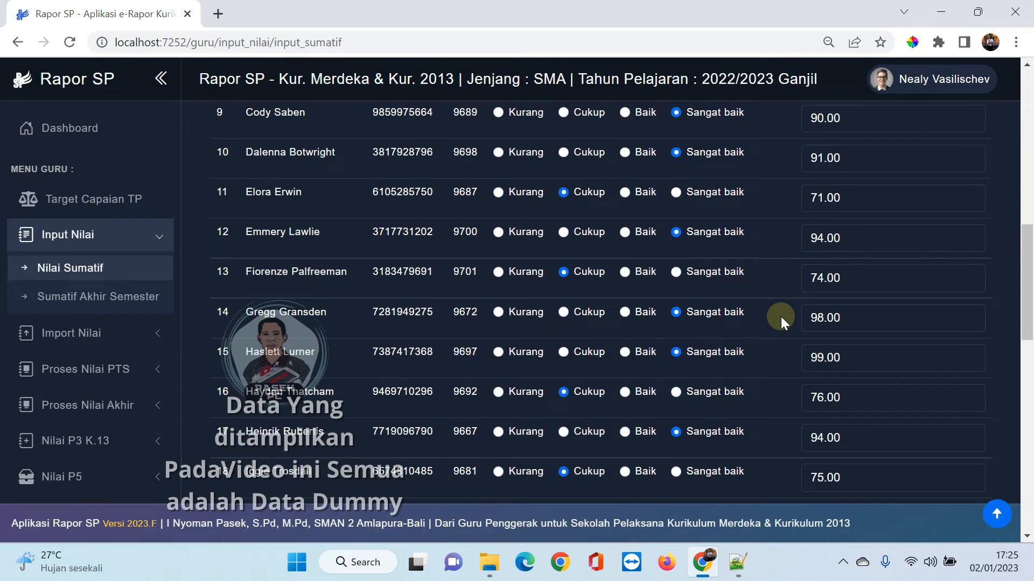
scroll(781, 318, "up", 12)
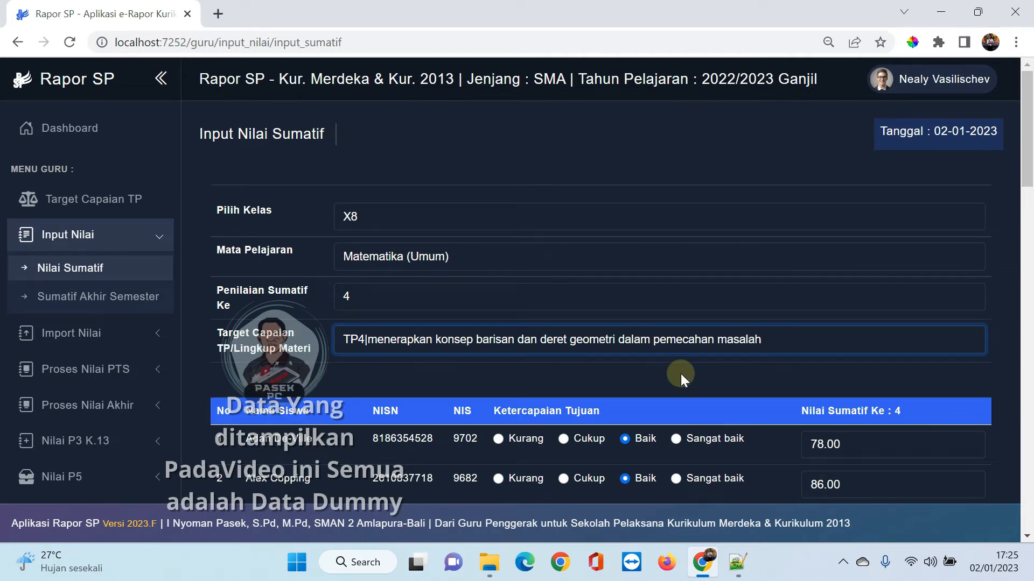
left_click(819, 374)
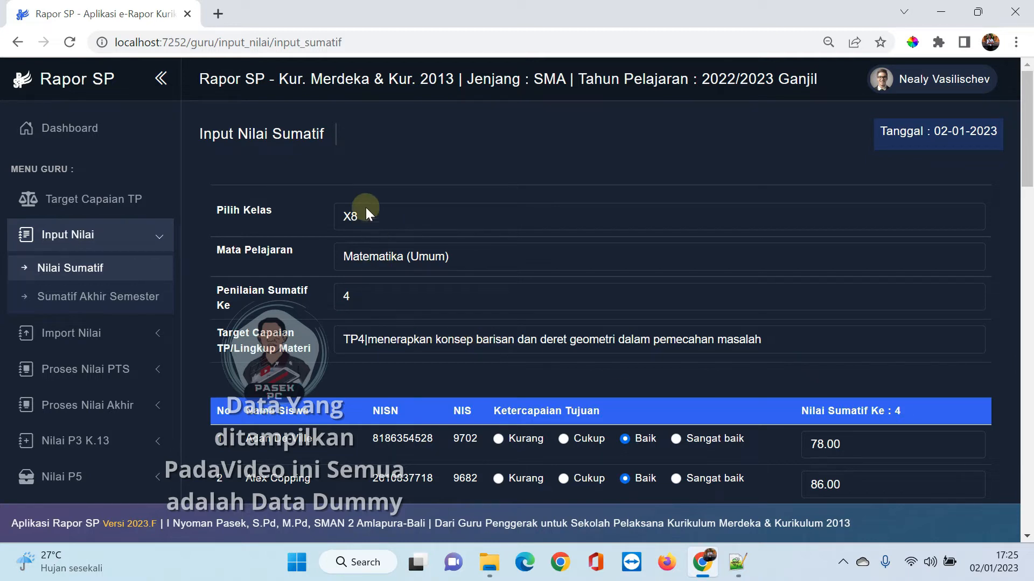
- Choose summative assessment 5 and open the form for adding a new Target Capaian TP/Lingkup Materi
left_click(391, 287)
left_click(372, 390)
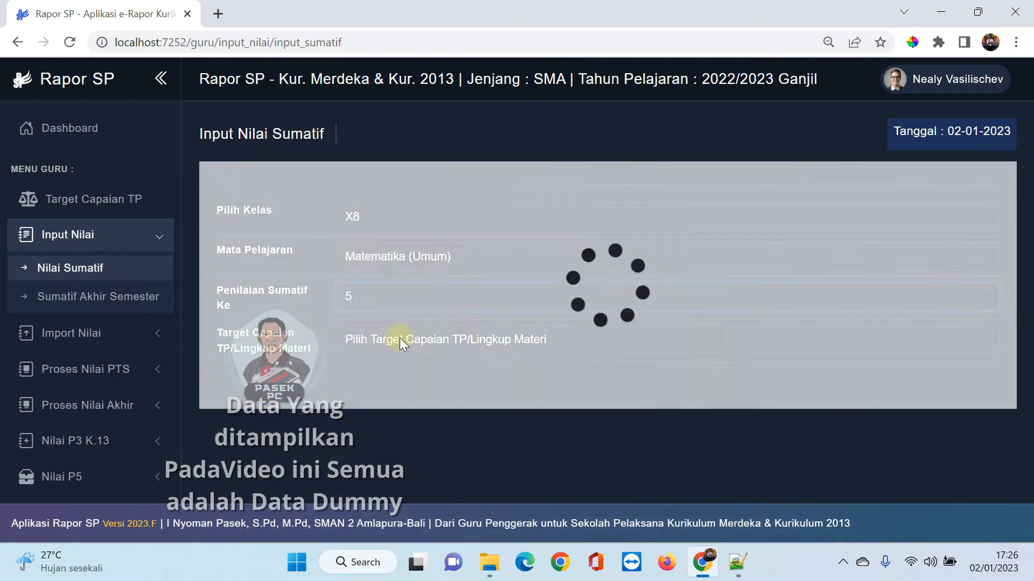
left_click(400, 338)
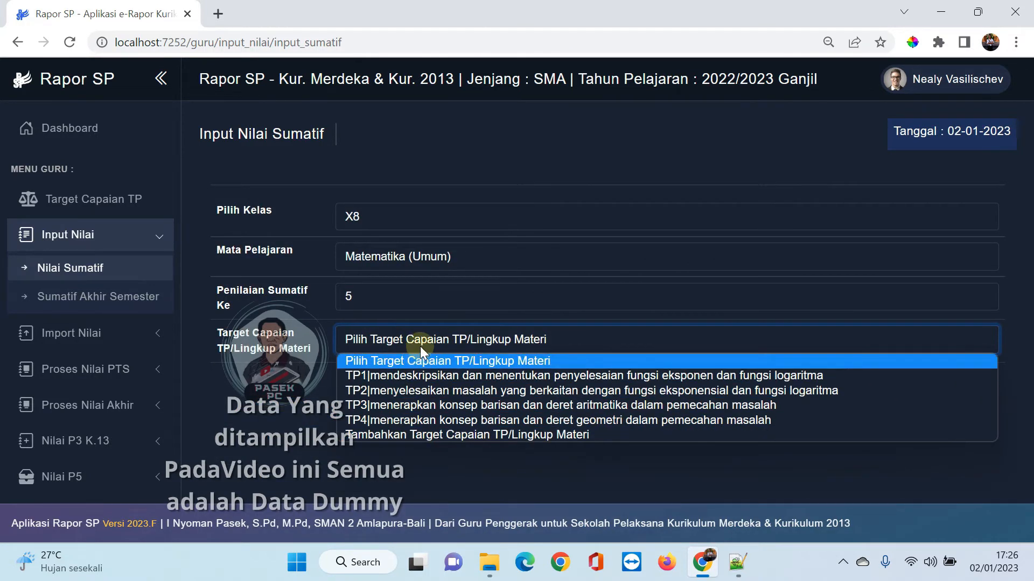
left_click(399, 434)
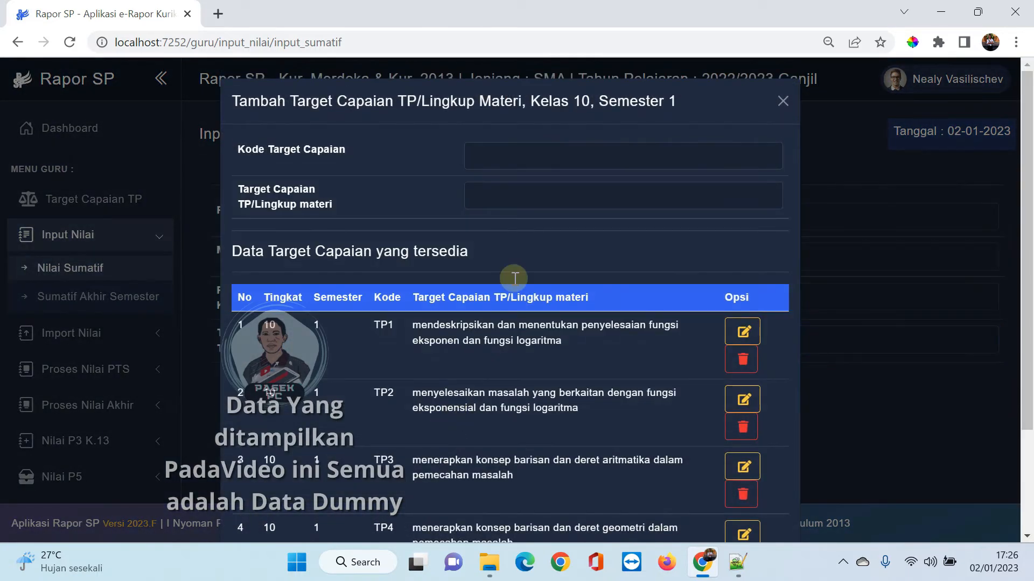
- Add learning target TP5 with the description "menyelesaikan persamaan berkaitan dengan teorema phytagoras" and process it
left_click(512, 157)
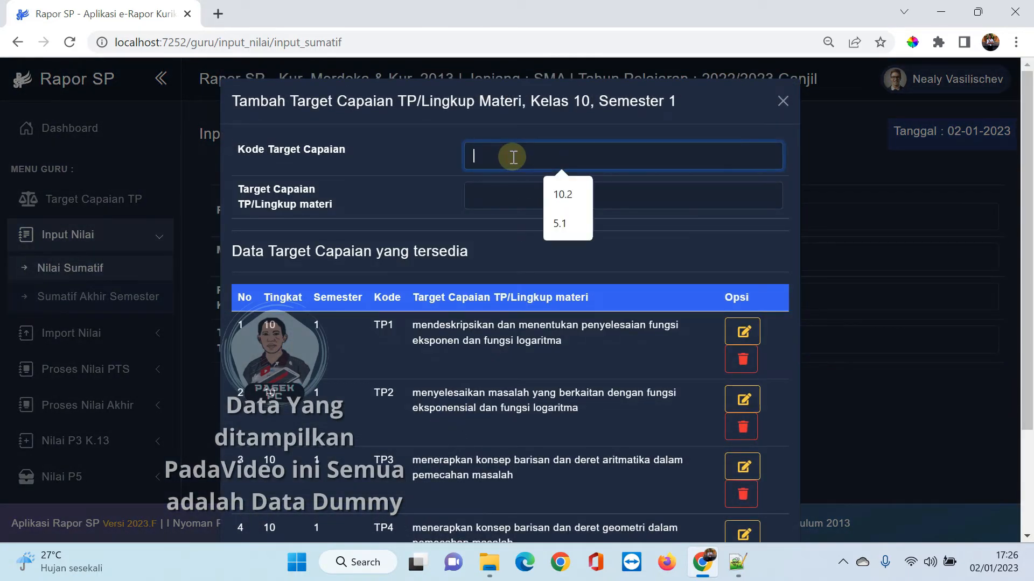
type("TP5")
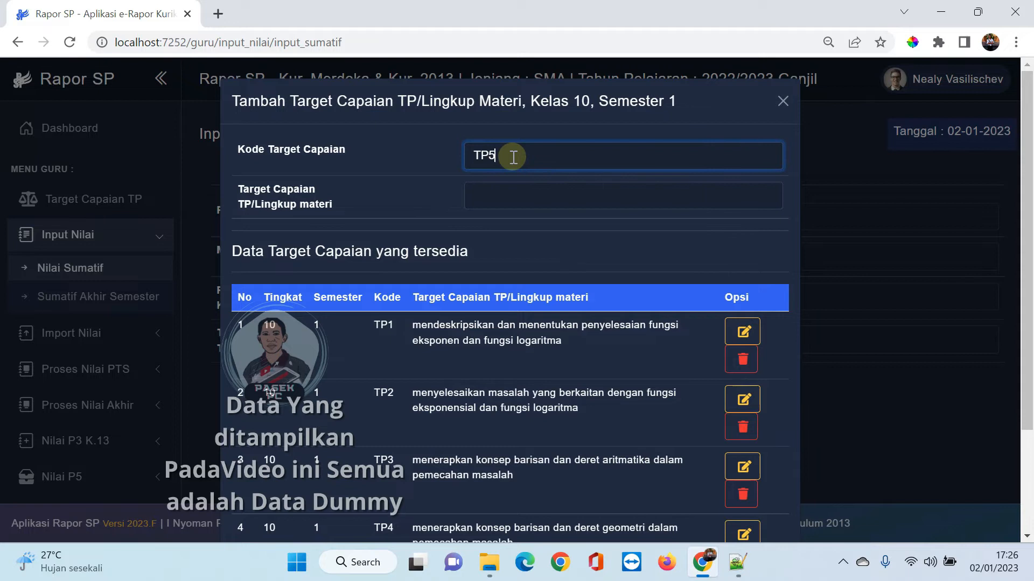
left_click(493, 195)
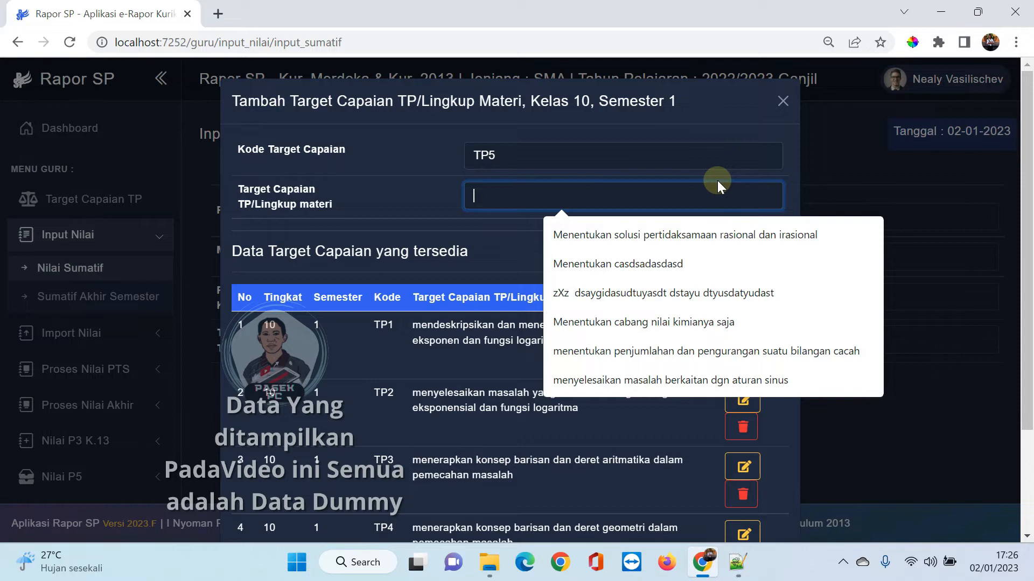
type("menyelesaikan persamaan berkaitan dengan teorema phytagoras")
left_click_drag(780, 193, 454, 212)
left_click(584, 194)
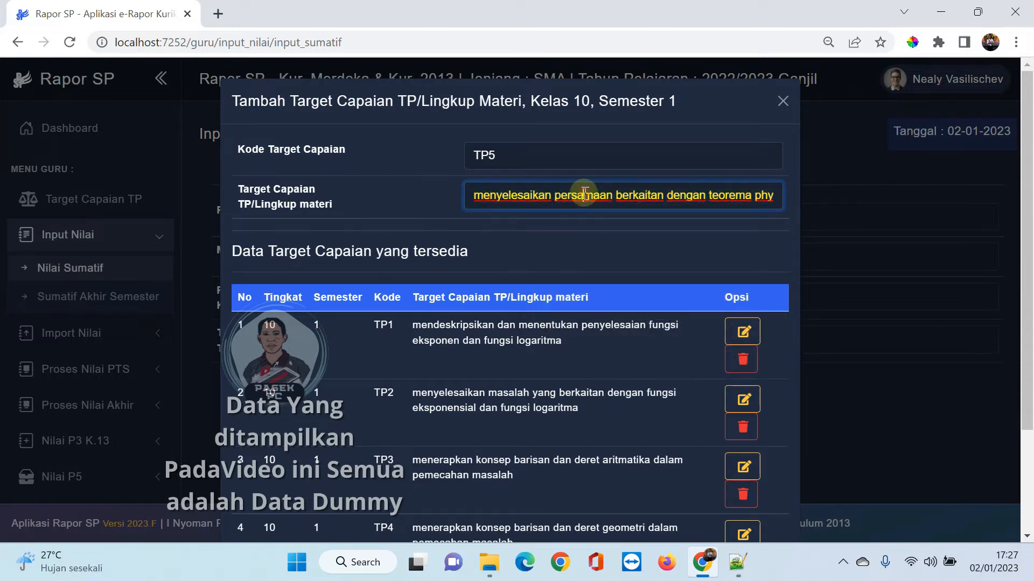
scroll(682, 196, "down", 3)
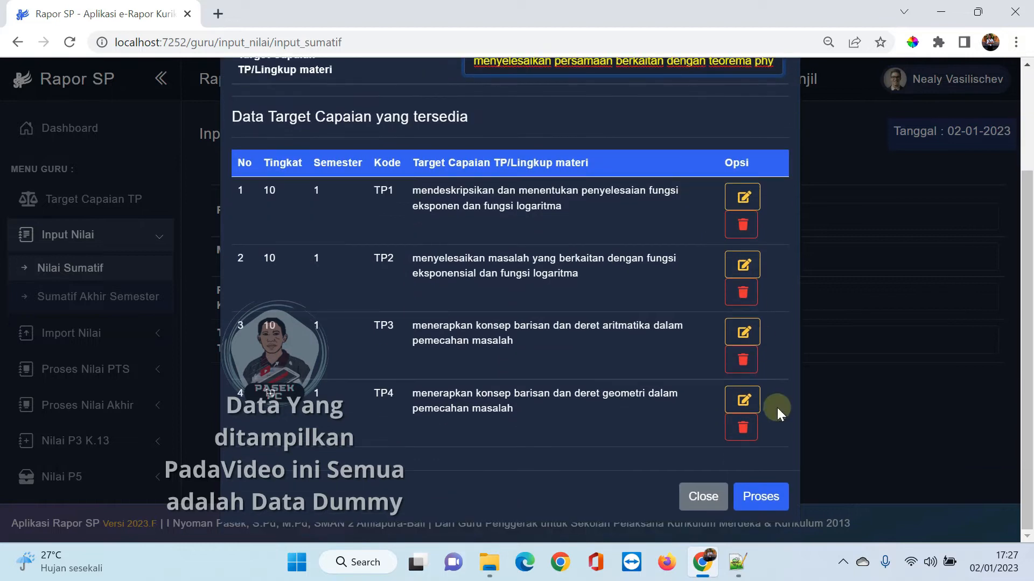
left_click(763, 494)
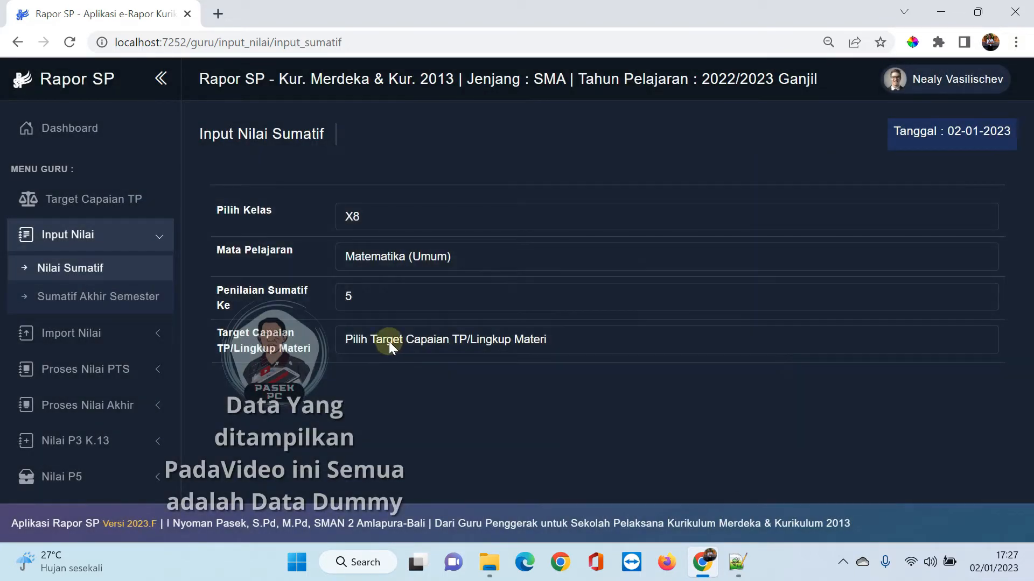
- Select target TP5 for summative assessment 5 and set the lower competency limit (Batas Bawah) to 78
left_click(390, 343)
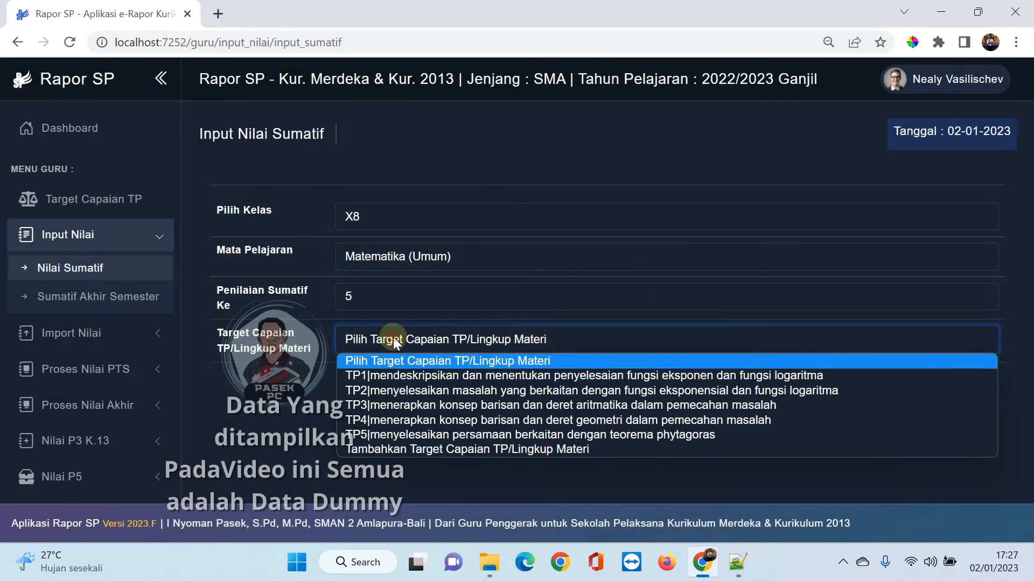
left_click(404, 435)
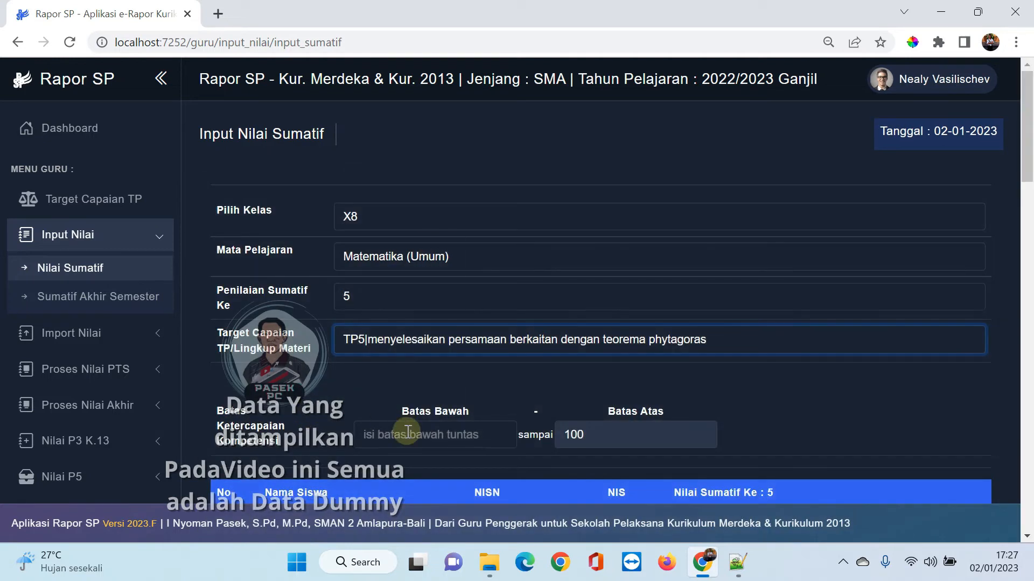
left_click(408, 432)
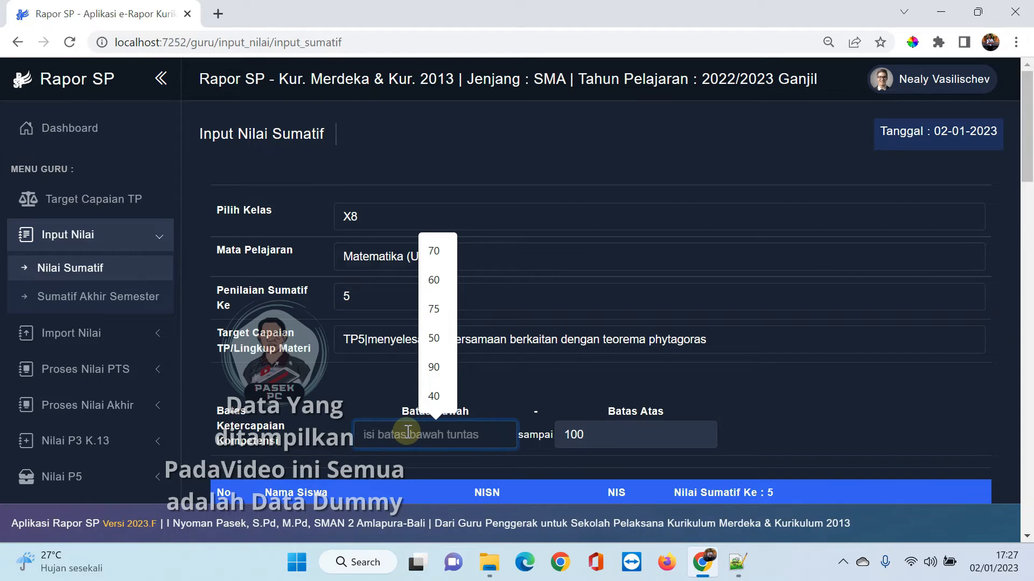
type("78")
- Fill in the Nilai Sumatif Ke 5 scores for students 1 to 36, starting with 89, 87, 78 and ending with 89, 90, 98
scroll(503, 379, "down", 2)
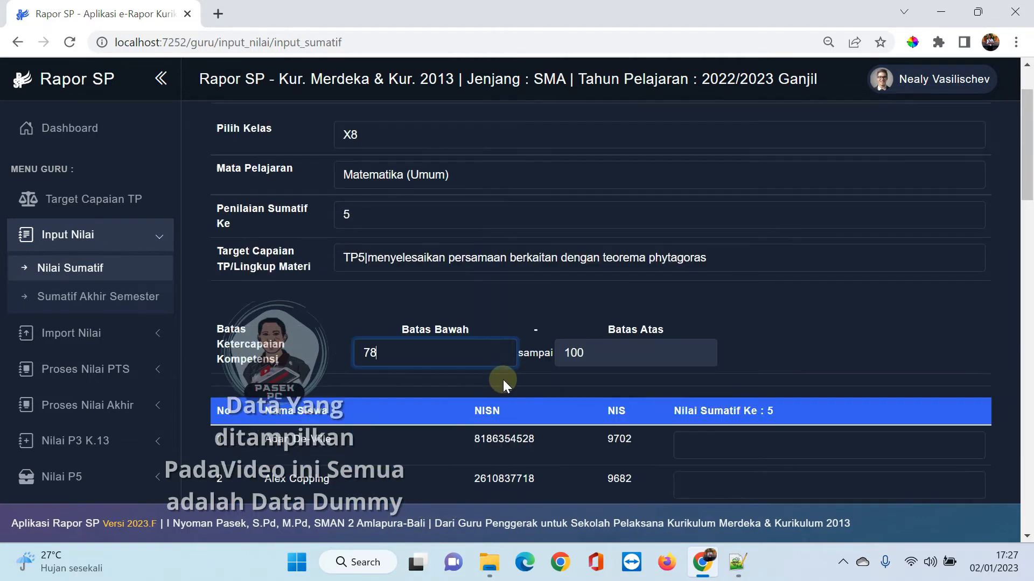
scroll(503, 379, "down", 3)
left_click(694, 285)
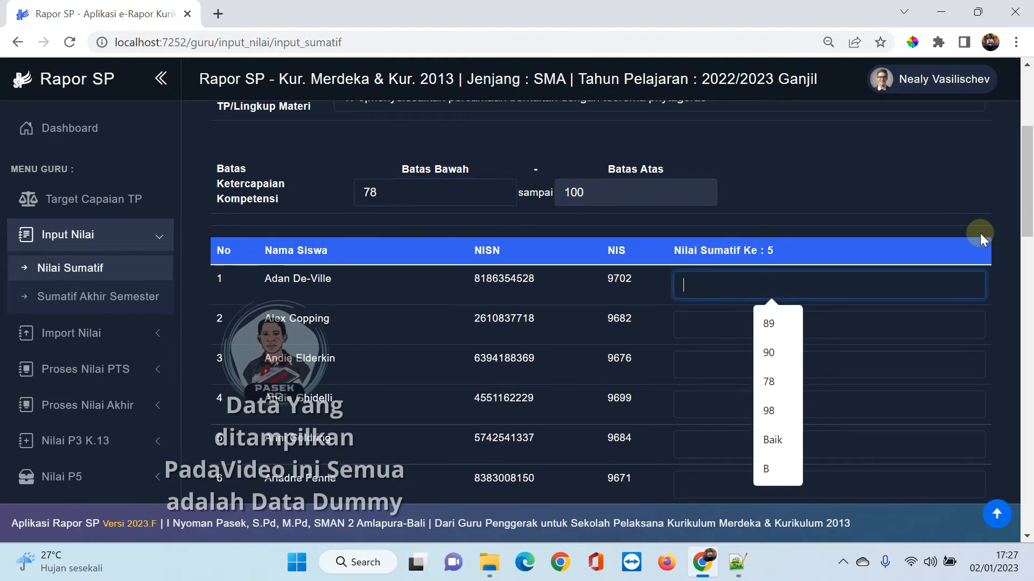
type("89")
key("Tab")
type("87")
key("Tab")
type("78")
key("Tab")
type("89")
key("Tab")
type("87")
key("Tab")
type("89")
key("Tab")
type("89")
key("Tab")
type("97\t90\t96\t96\t78\t76\t67\t78\t89\t8")
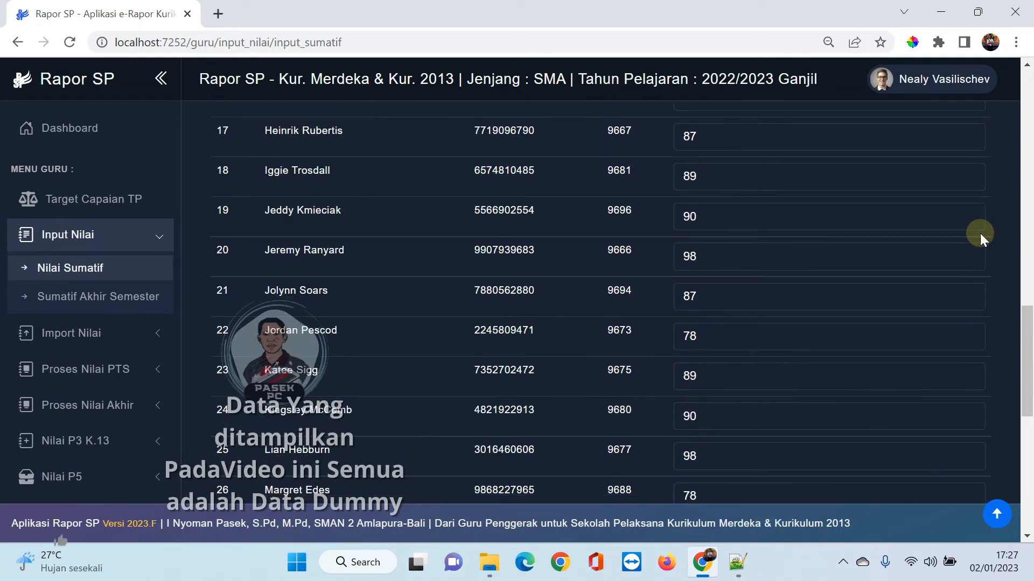
type("7\t89\t90\t98\t87\t78\t89\t90\t98\t78\t67\t76\t87\t89\t90\t98\t87\t89\t")
type("90")
key("Tab")
type("98")
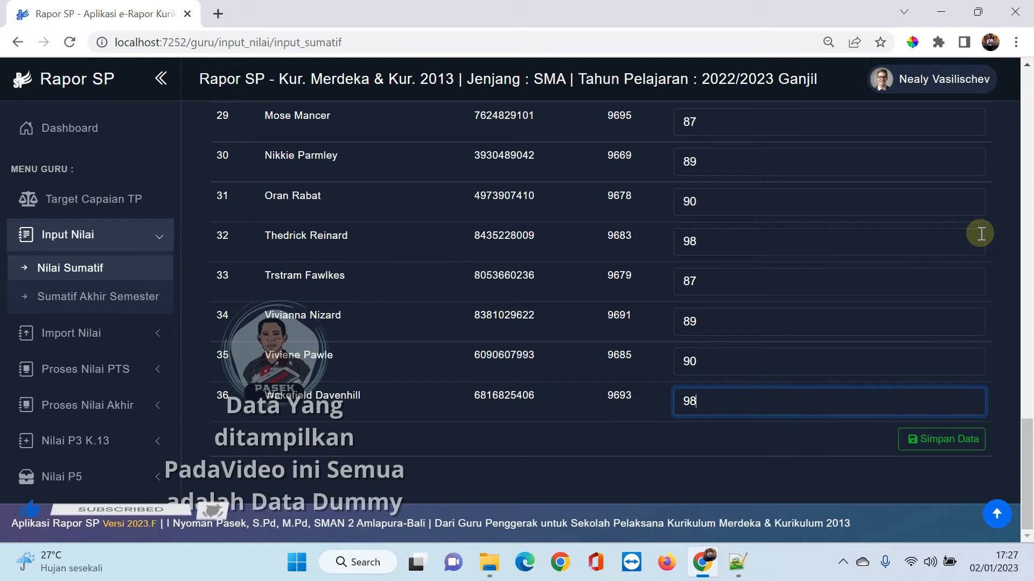
- Save the fifth summative scores for class X8 and open the Proses Nilai PTS page
left_click(921, 440)
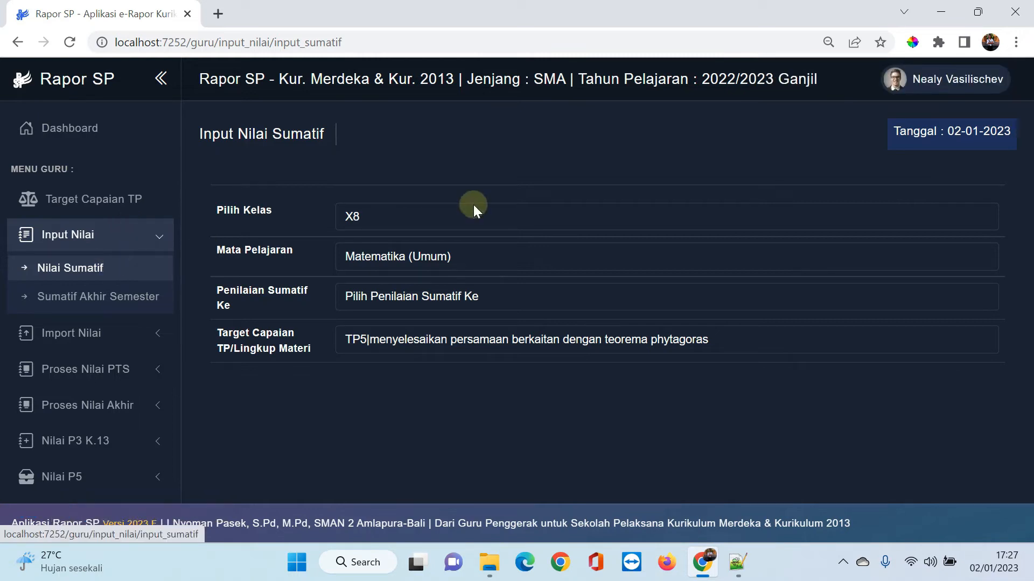
left_click(131, 237)
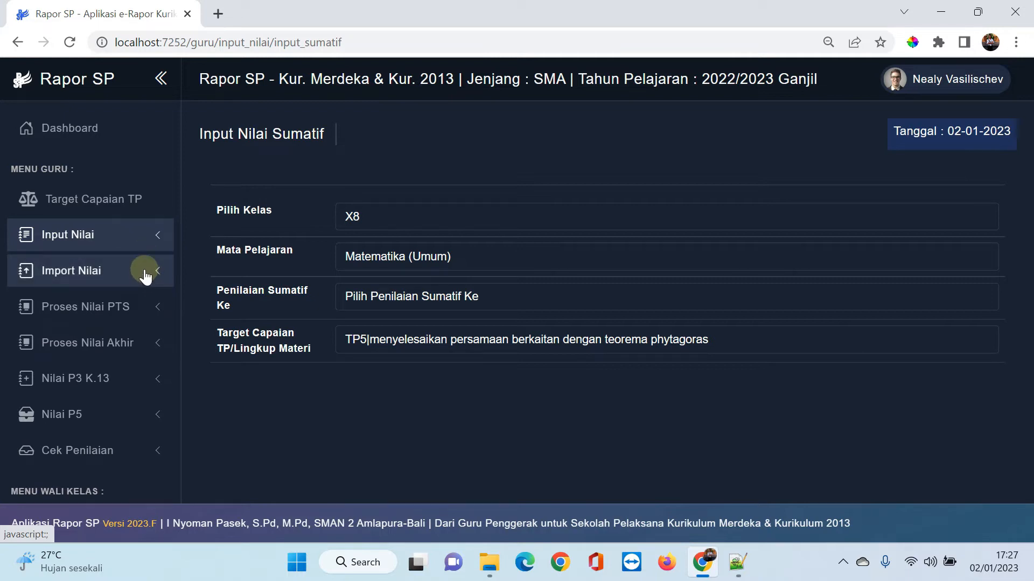
left_click(105, 316)
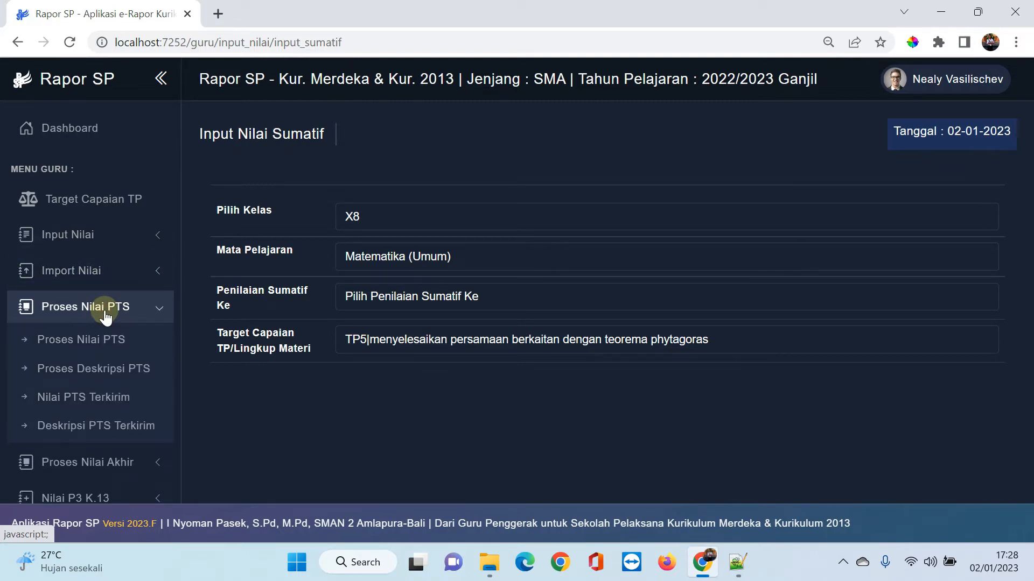
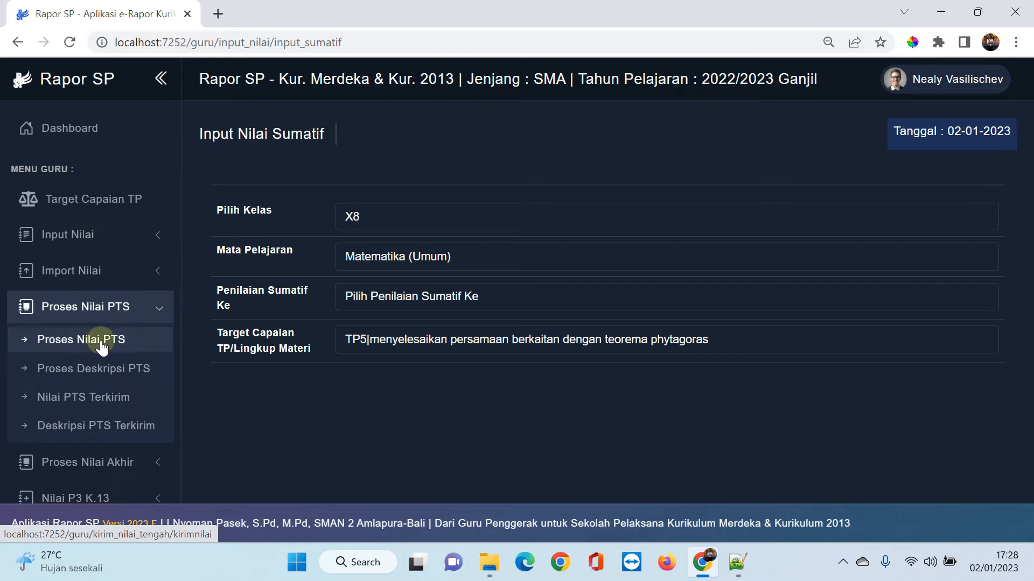
left_click(102, 346)
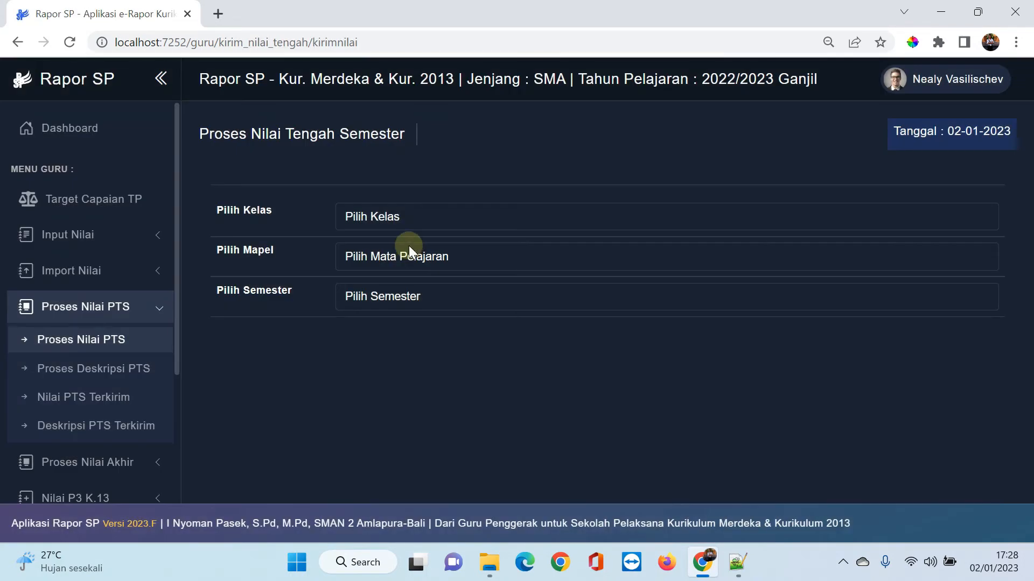
left_click(393, 215)
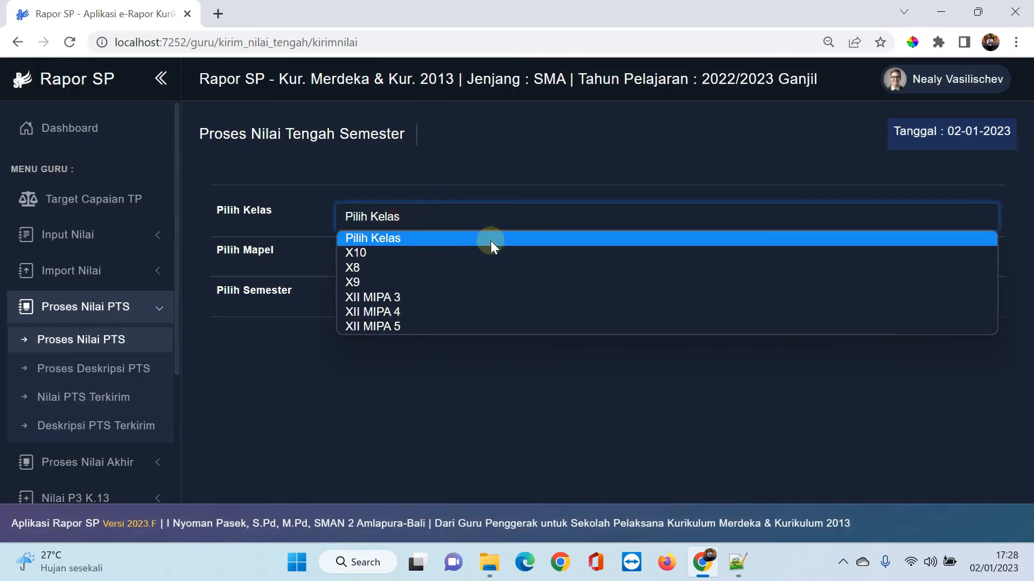
left_click(409, 254)
left_click(418, 256)
left_click(414, 293)
left_click(407, 296)
left_click(406, 333)
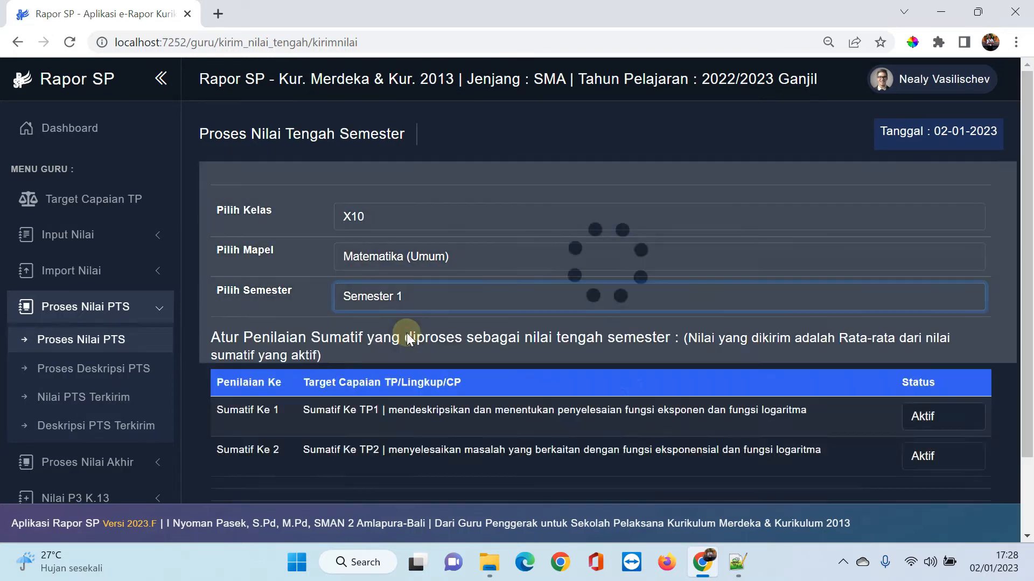
scroll(442, 302, "down", 2)
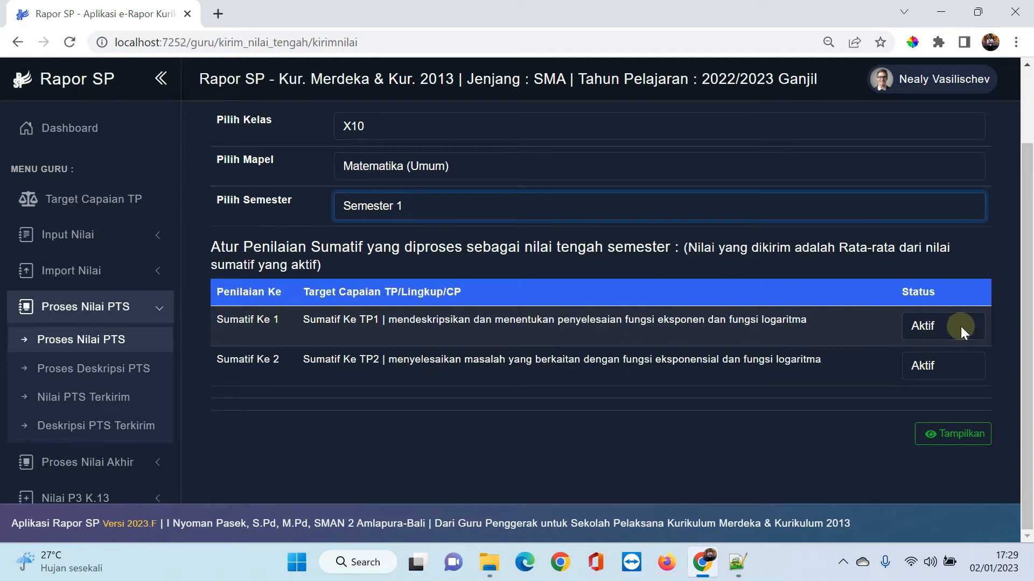
- Choose class X8, subject Matematika (Umum) and Semester 1 for midterm score processing
left_click(501, 129)
left_click(485, 175)
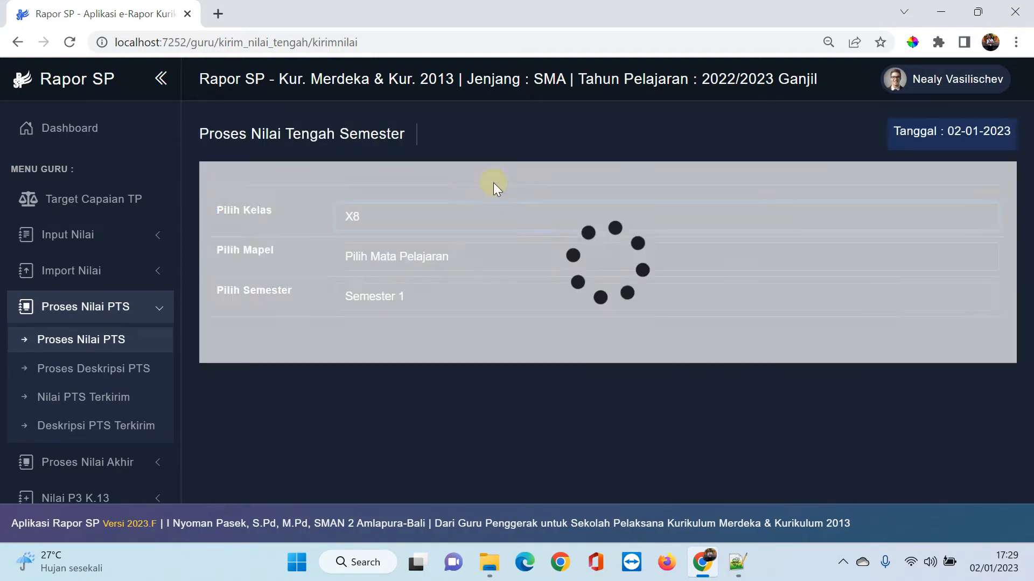
left_click(466, 256)
left_click(470, 293)
left_click(464, 294)
left_click(444, 333)
scroll(535, 299, "down", 4)
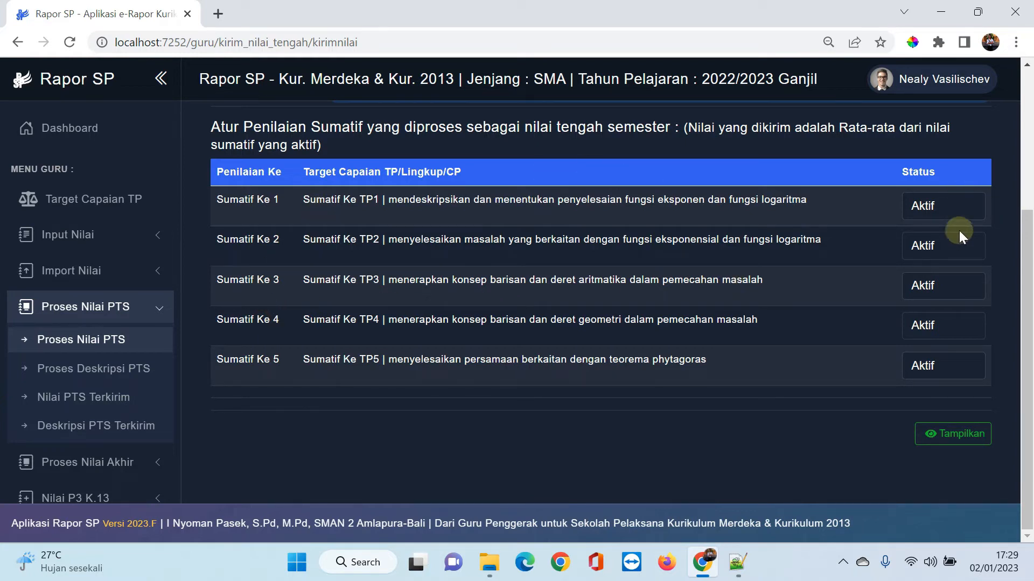
- Set Sumatif Ke 4 and Sumatif Ke 5 to Tidak Aktif and display the midterm score calculation
left_click(945, 325)
left_click(942, 355)
left_click(932, 369)
left_click(932, 401)
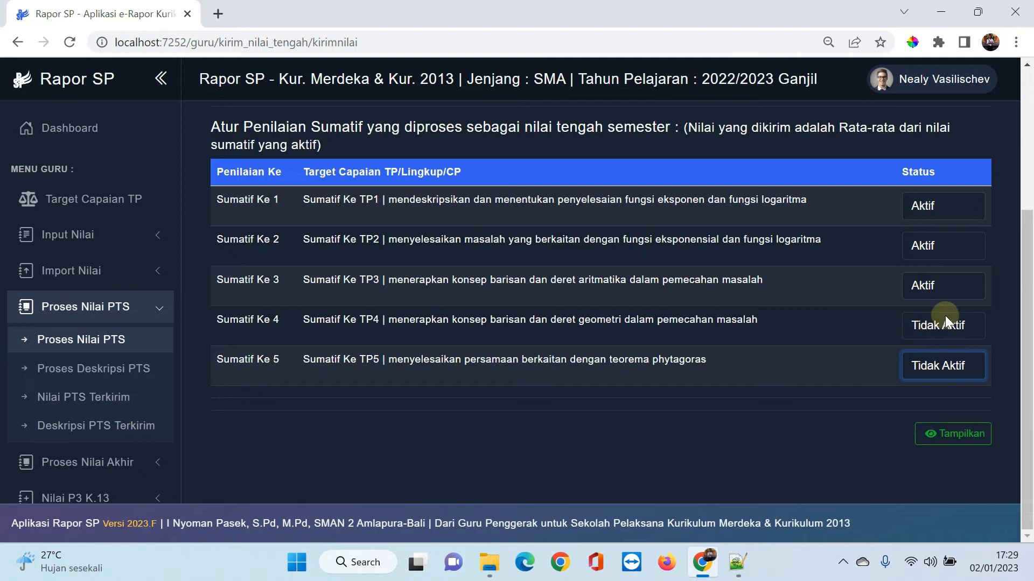
left_click(928, 433)
- Review the calculated midterm scores of all class X8 students and send them
scroll(837, 363, "down", 1)
scroll(837, 363, "down", 5)
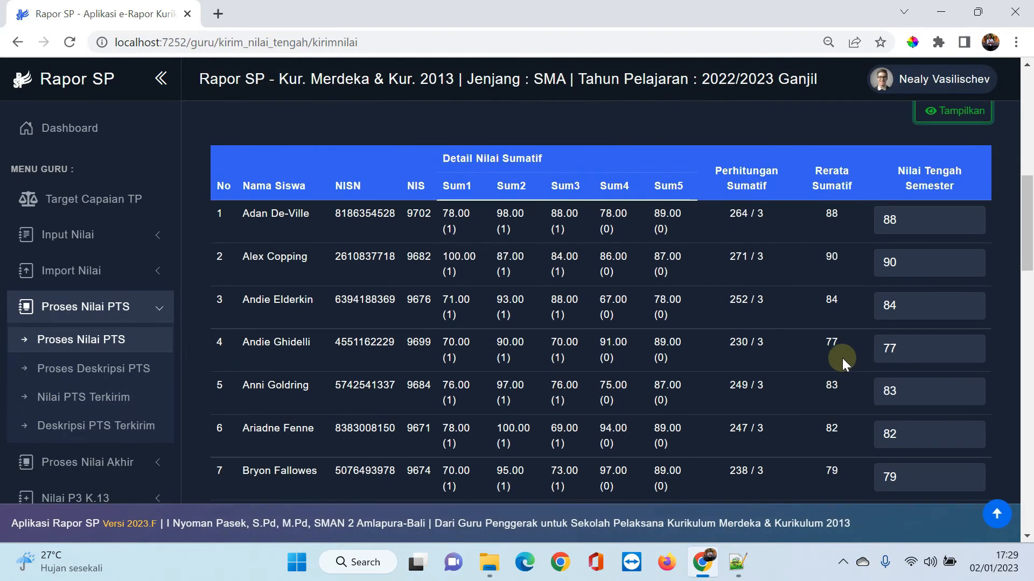
scroll(572, 199, "down", 1)
scroll(517, 214, "up", 1)
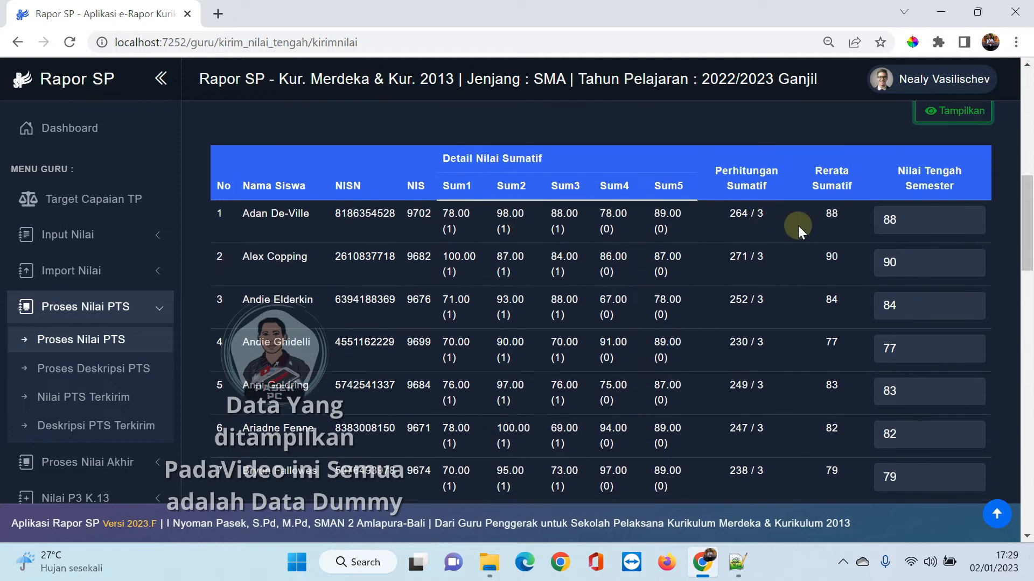
scroll(916, 297, "down", 18)
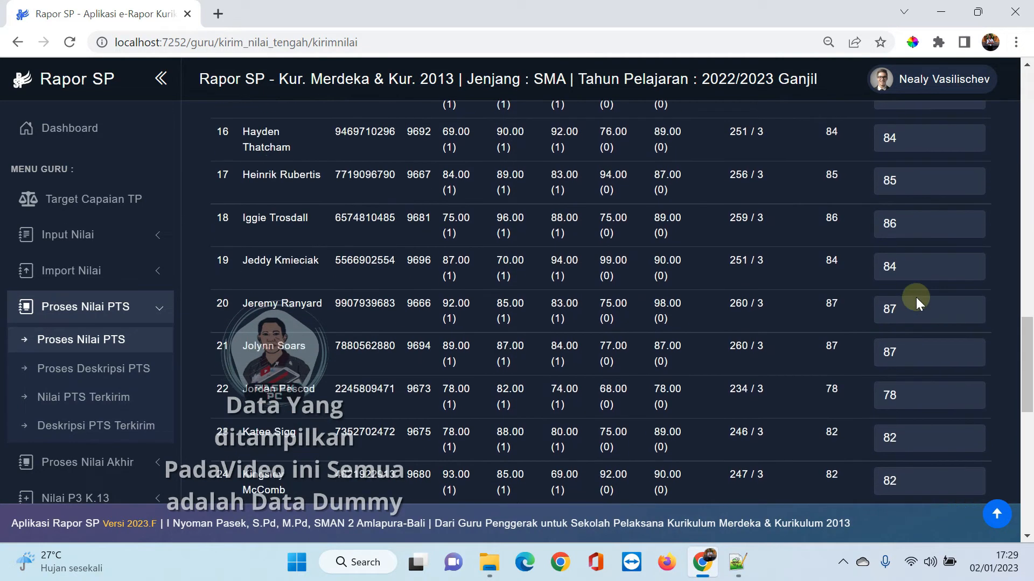
scroll(915, 298, "down", 3)
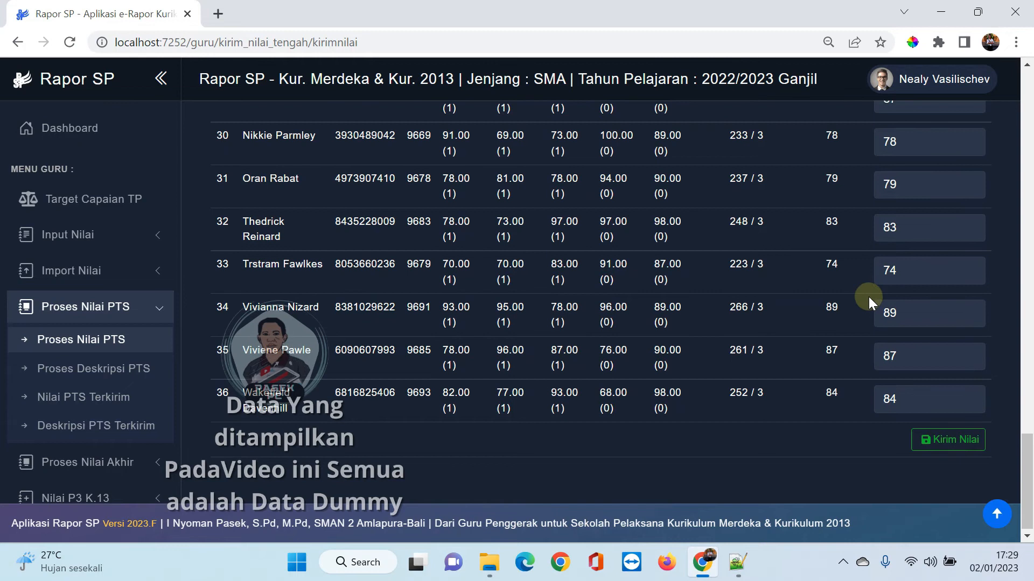
scroll(867, 296, "up", 20)
scroll(871, 284, "up", 2)
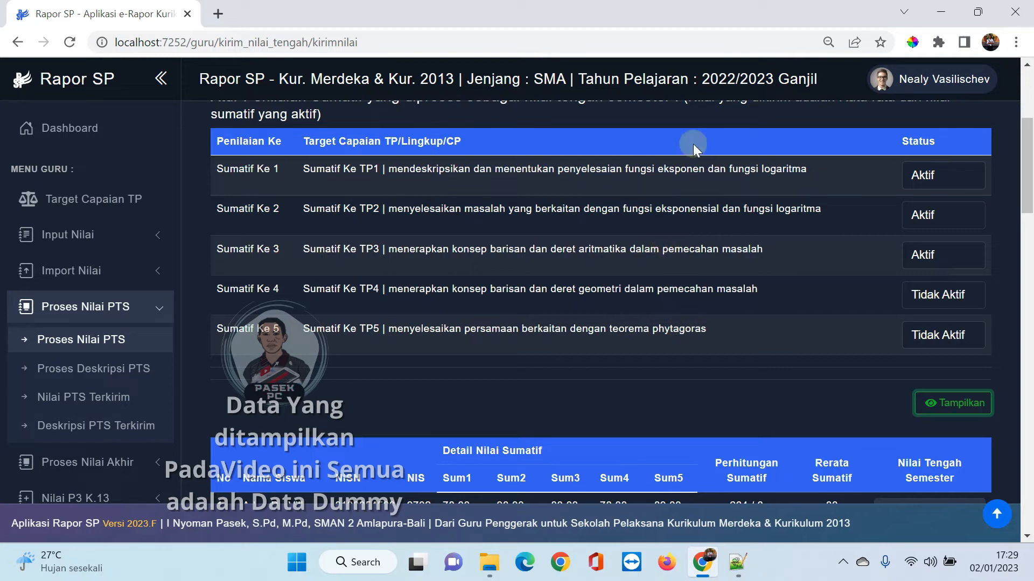
scroll(867, 208, "down", 20)
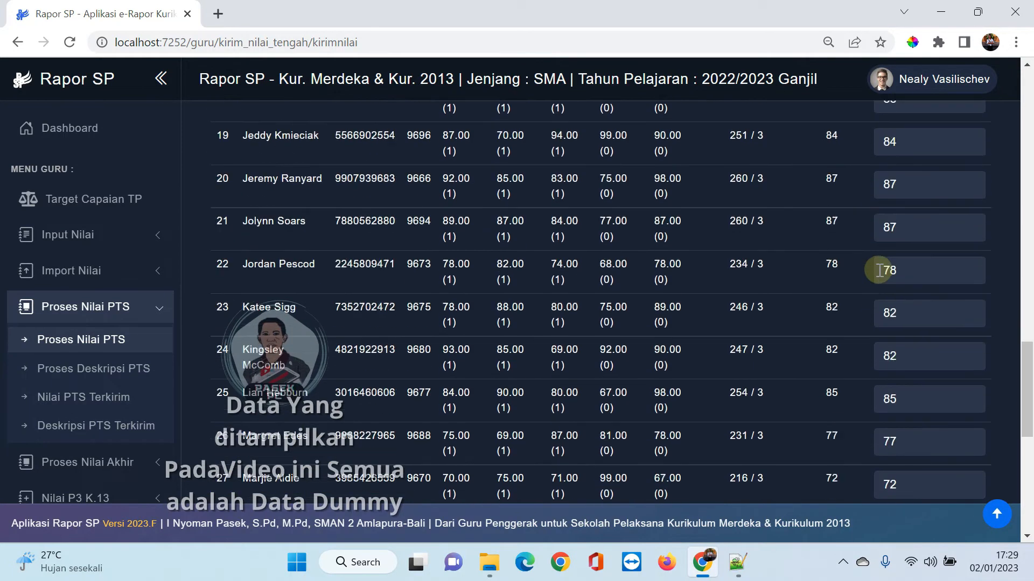
left_click(964, 437)
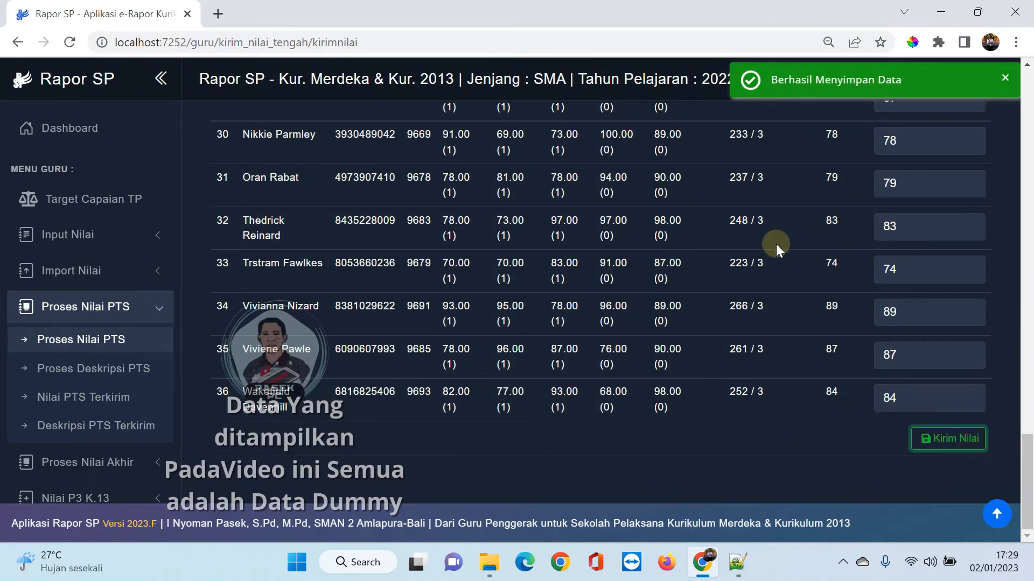
- Open Proses Deskripsi PTS and load the descriptions for class X8, Matematika (Umum), Semester 1
scroll(764, 254, "up", 20)
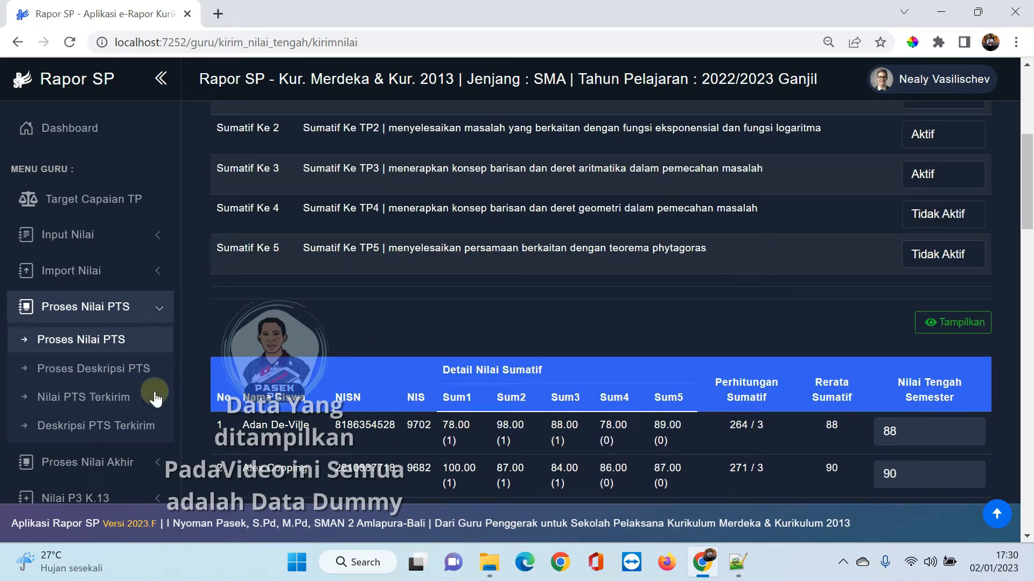
left_click(134, 380)
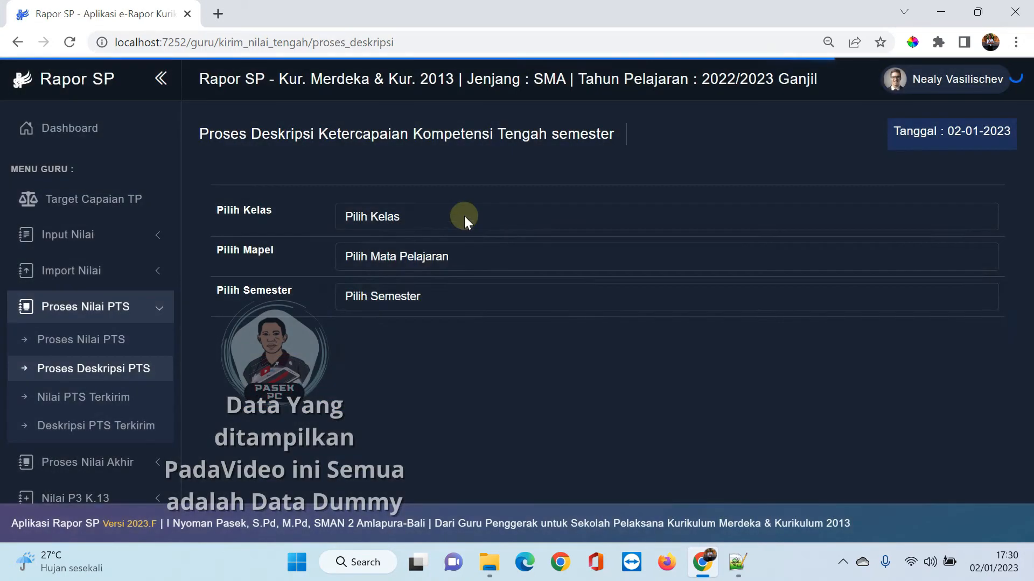
left_click(464, 216)
left_click(412, 267)
left_click(425, 260)
left_click(408, 295)
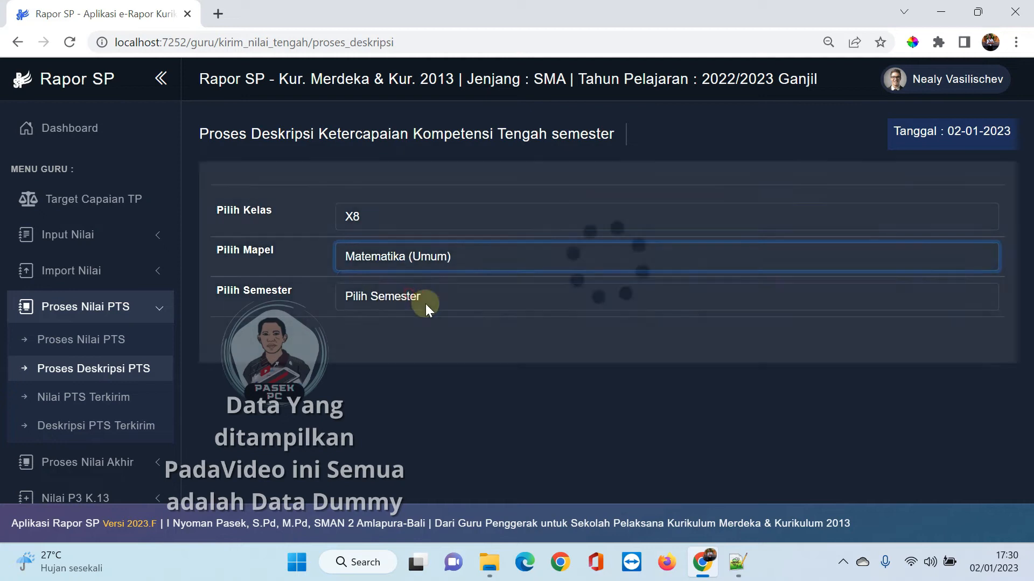
left_click(419, 297)
left_click(401, 333)
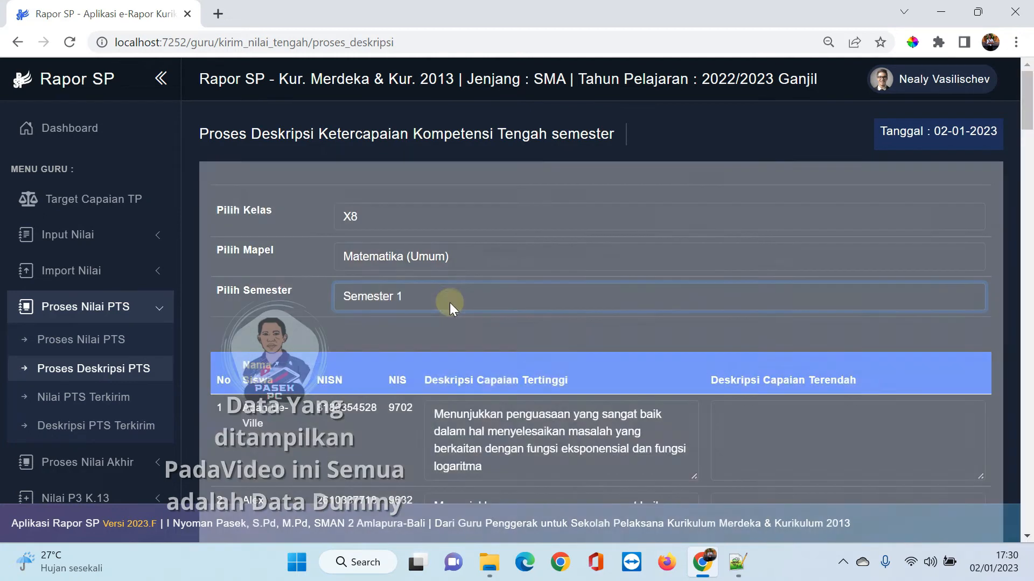
- Review the highest and lowest achievement descriptions of all class X8 students and send them
scroll(450, 300, "down", 3)
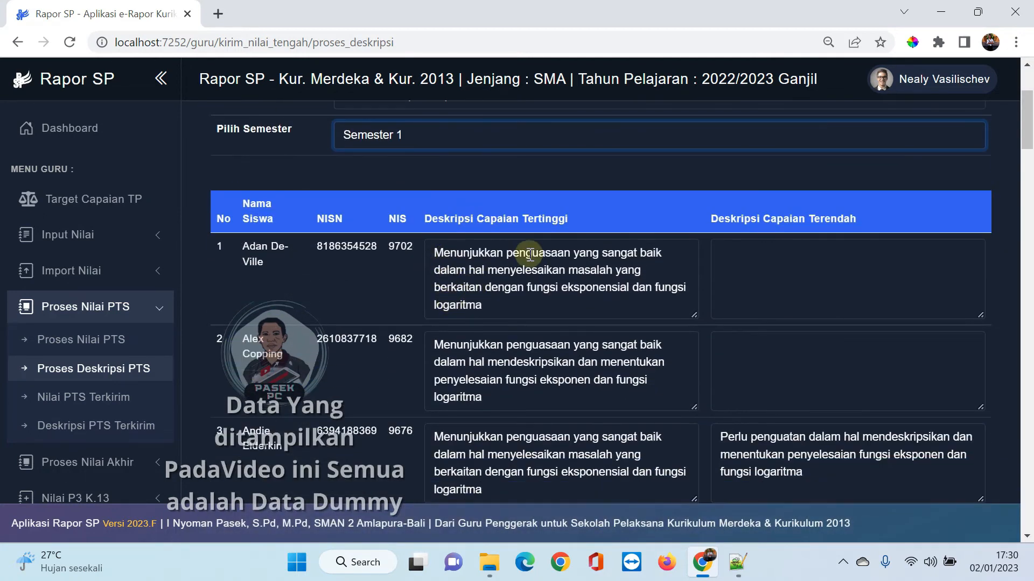
scroll(492, 253, "down", 6)
scroll(494, 254, "down", 16)
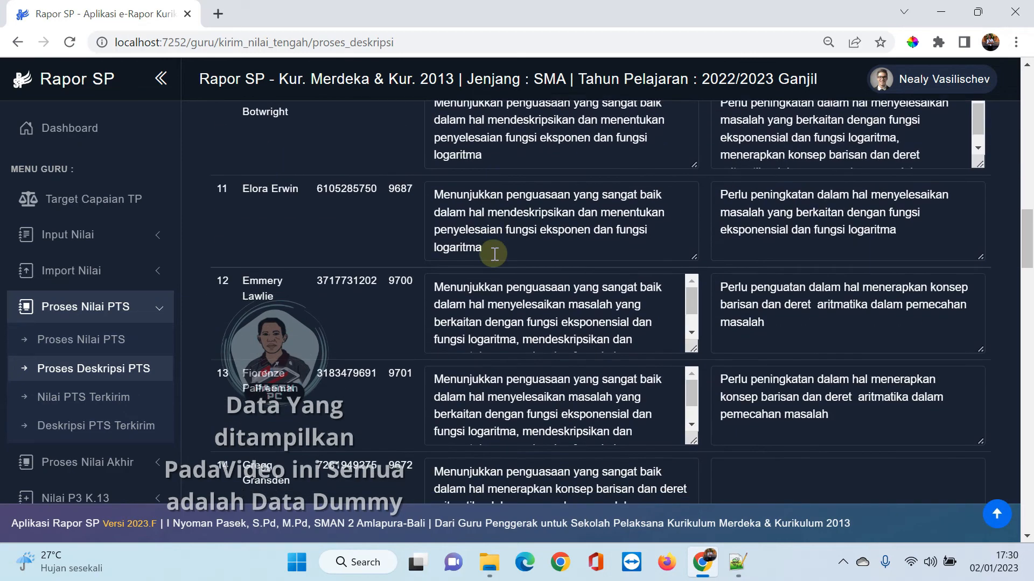
scroll(770, 328, "down", 10)
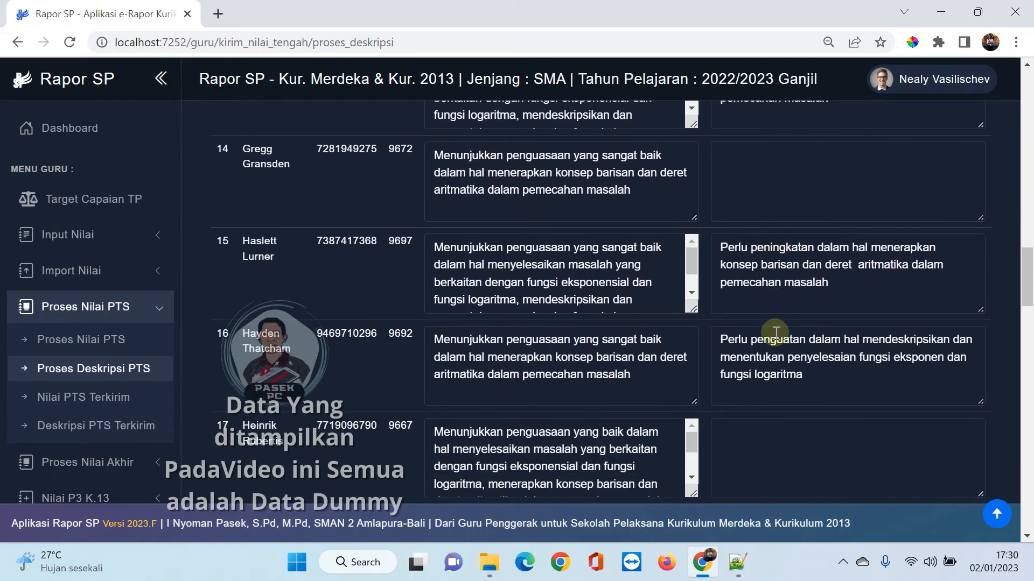
scroll(770, 327, "down", 20)
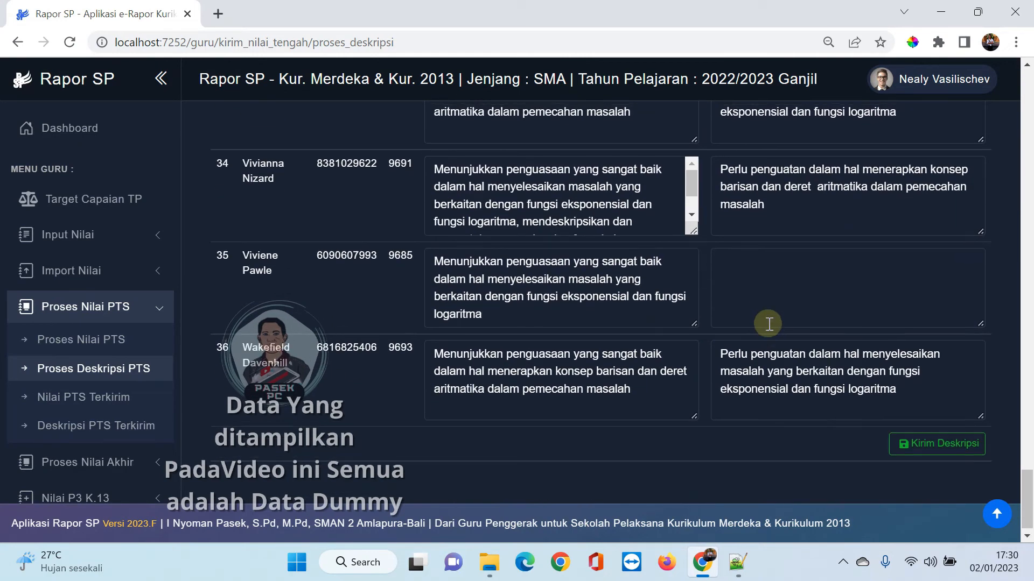
scroll(769, 323, "up", 20)
scroll(768, 323, "down", 10)
scroll(768, 322, "down", 20)
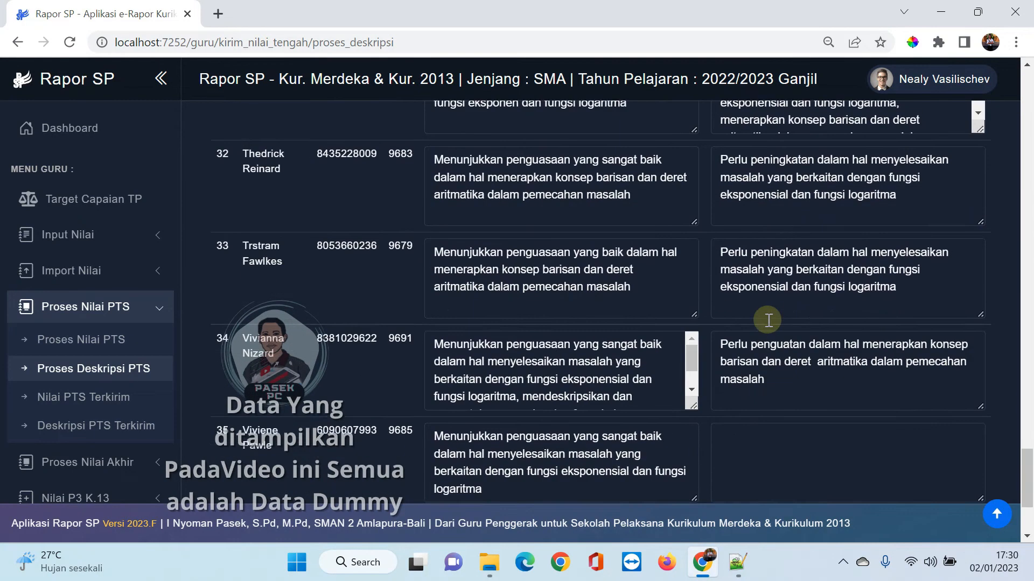
left_click(933, 448)
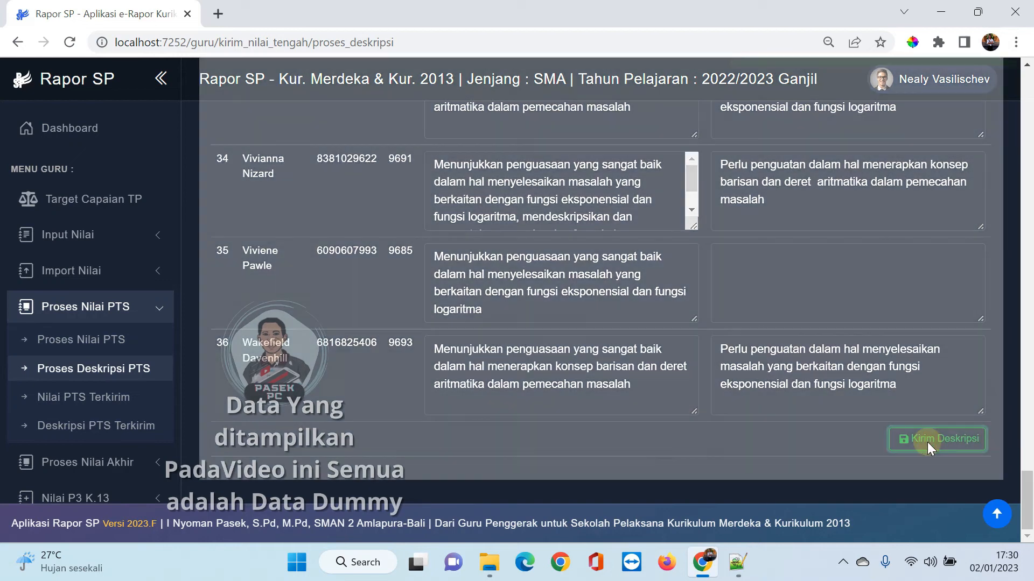
- Check the sent midterm scores in Nilai PTS Terkirim for class X8, Matematika (Umum), Semester 1
left_click(77, 401)
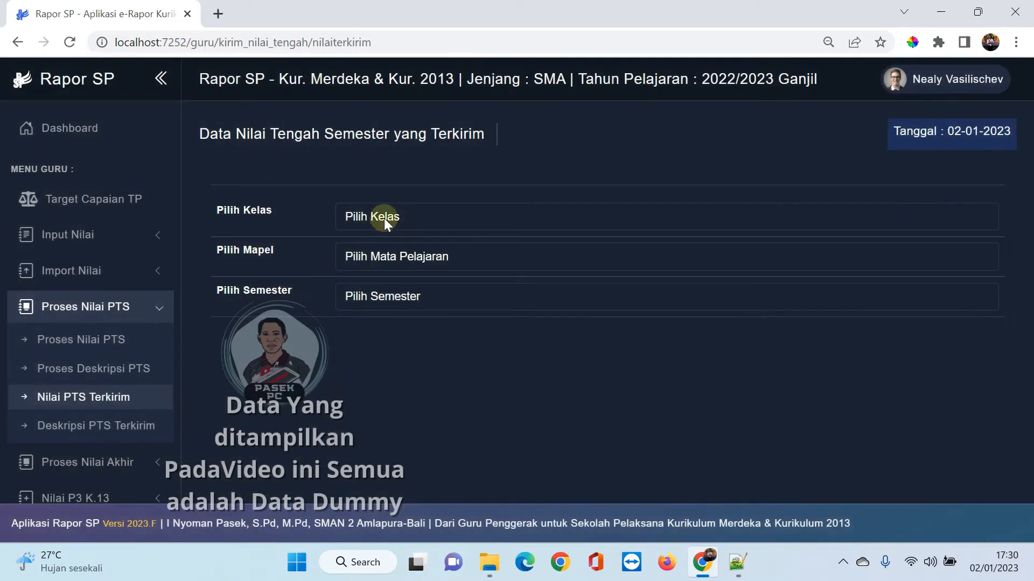
left_click(384, 217)
left_click(386, 253)
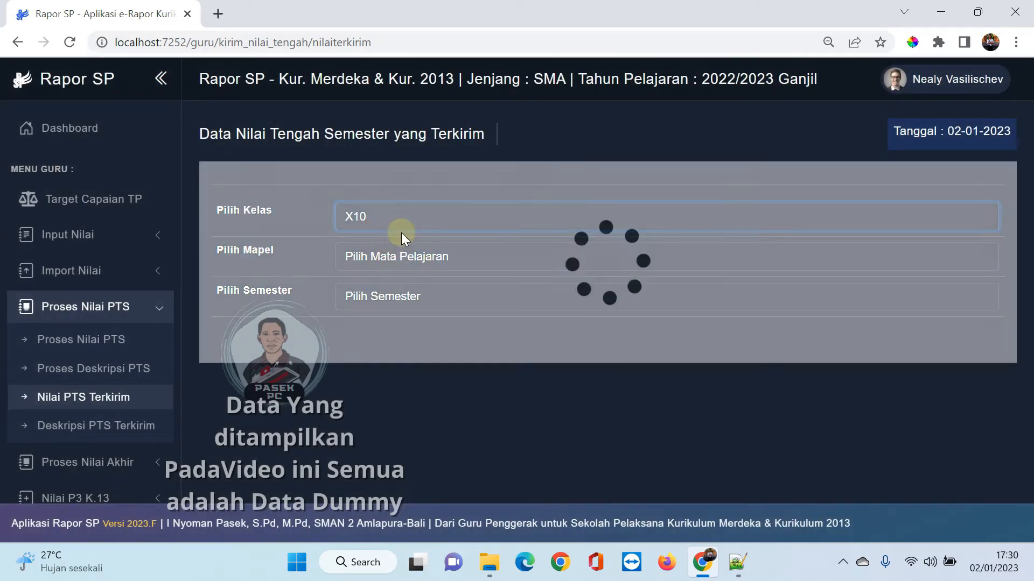
left_click(409, 215)
left_click(412, 268)
left_click(422, 256)
left_click(415, 293)
left_click(420, 296)
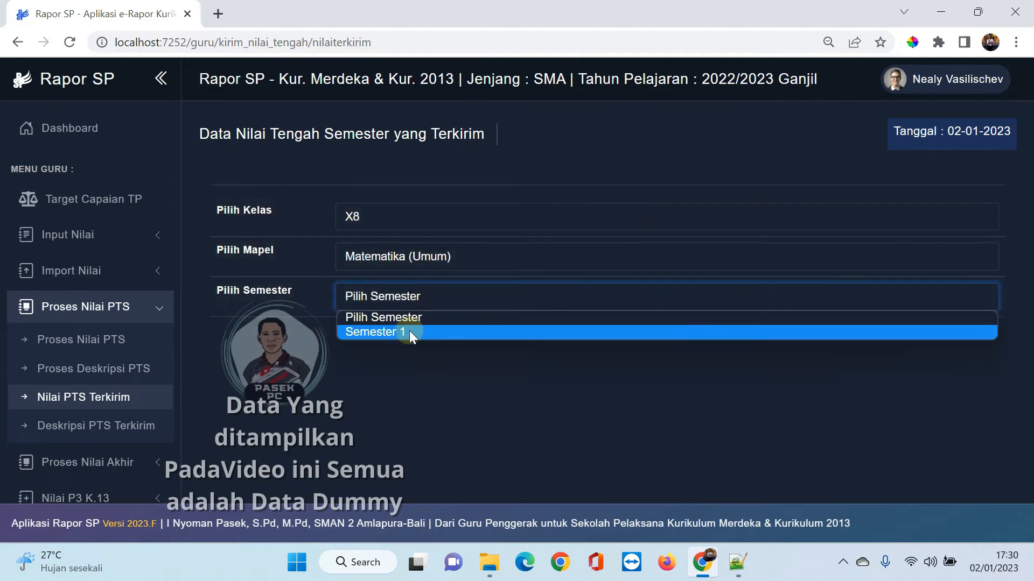
left_click(410, 331)
scroll(744, 348, "down", 3)
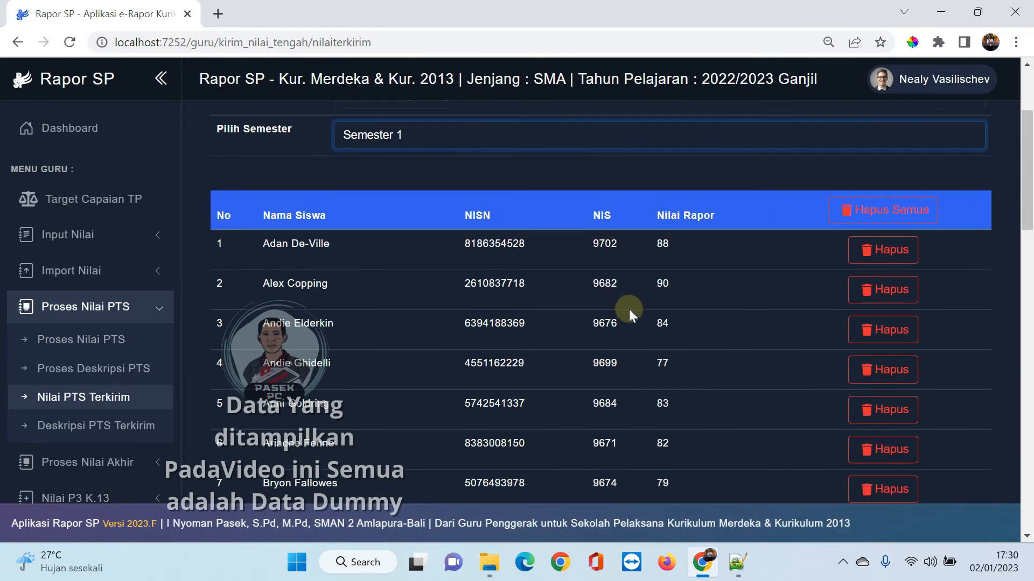
- Check the sent achievement descriptions in Deskripsi PTS Terkirim for class X8, Matematika (Umum), Semester 1
left_click(157, 424)
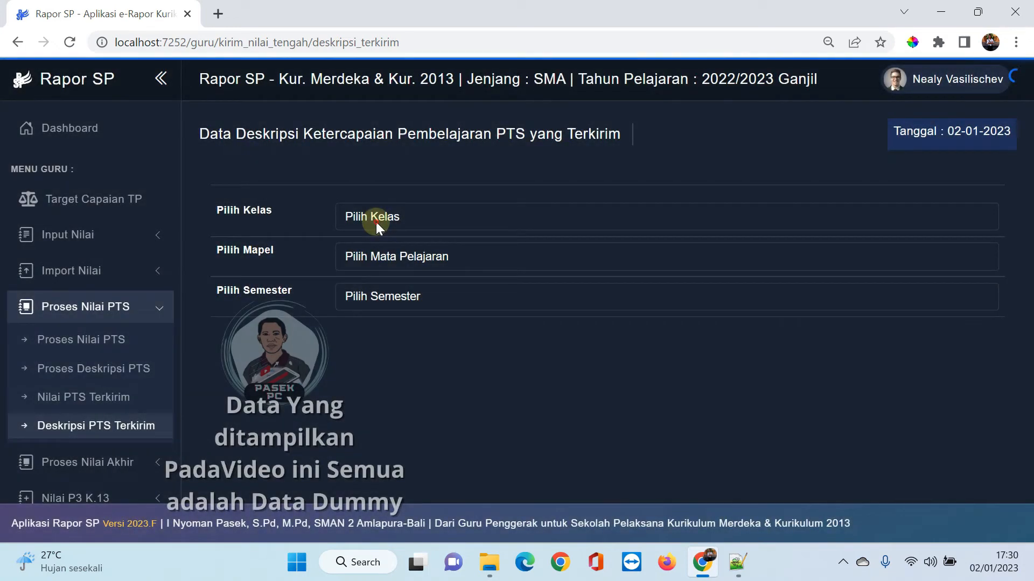
left_click(376, 222)
left_click(372, 265)
left_click(392, 258)
left_click(385, 300)
left_click(391, 296)
left_click(385, 333)
scroll(629, 314, "down", 6)
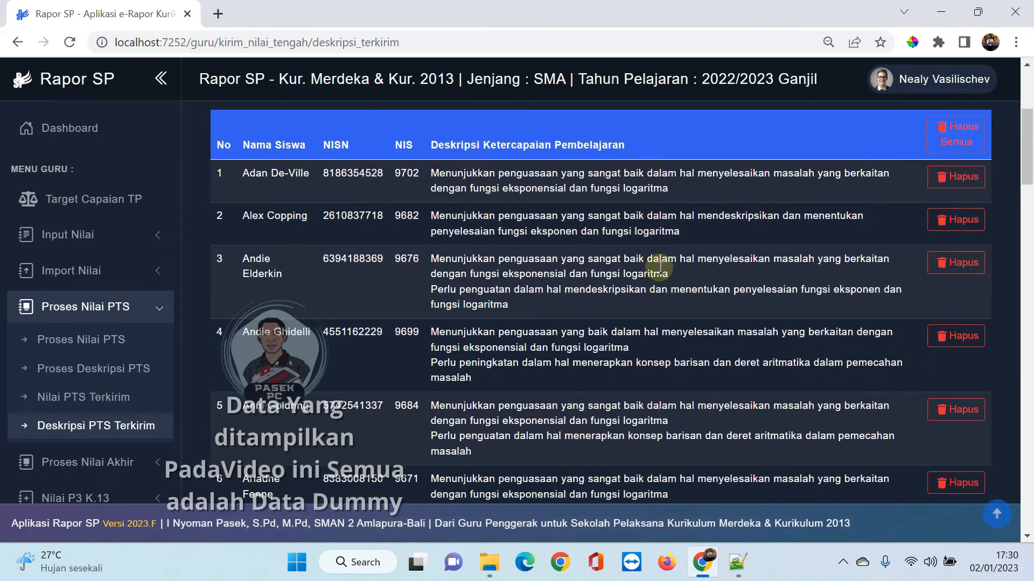
scroll(572, 323, "down", 3)
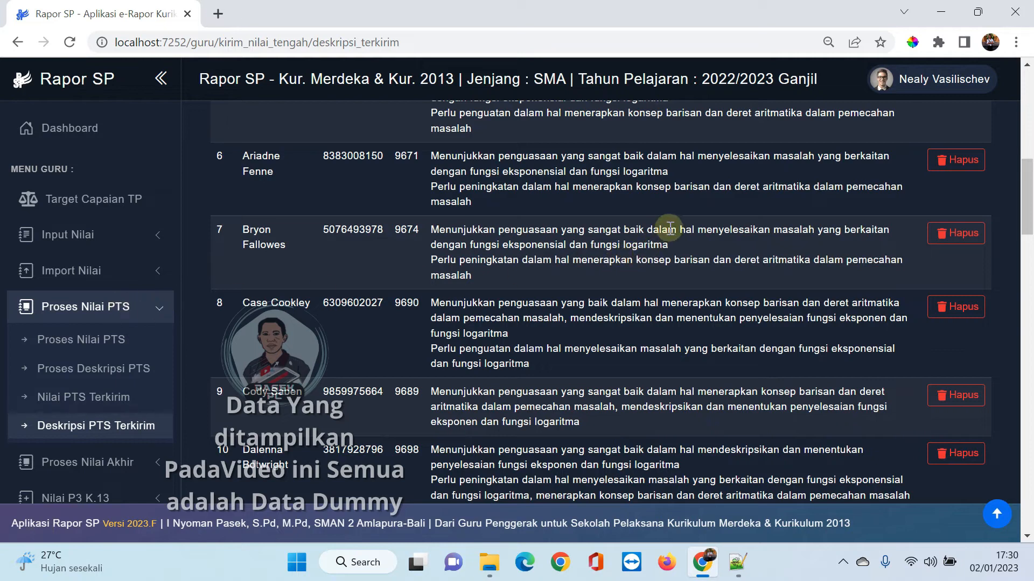
- Open Proses Nilai Akhir and load the final score processing for class X8, Matematika (Umum), Semester 1
left_click(132, 309)
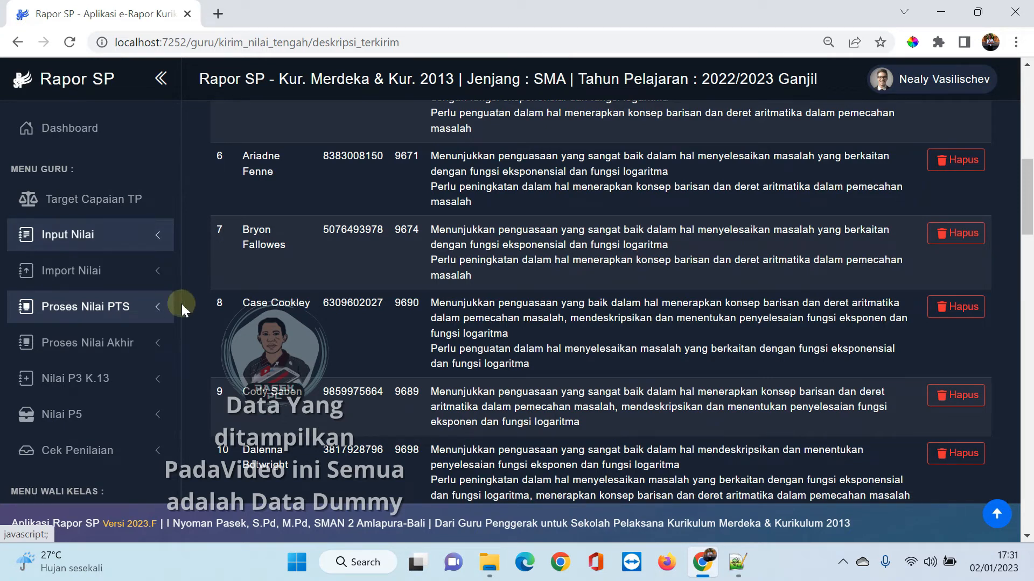
left_click(134, 350)
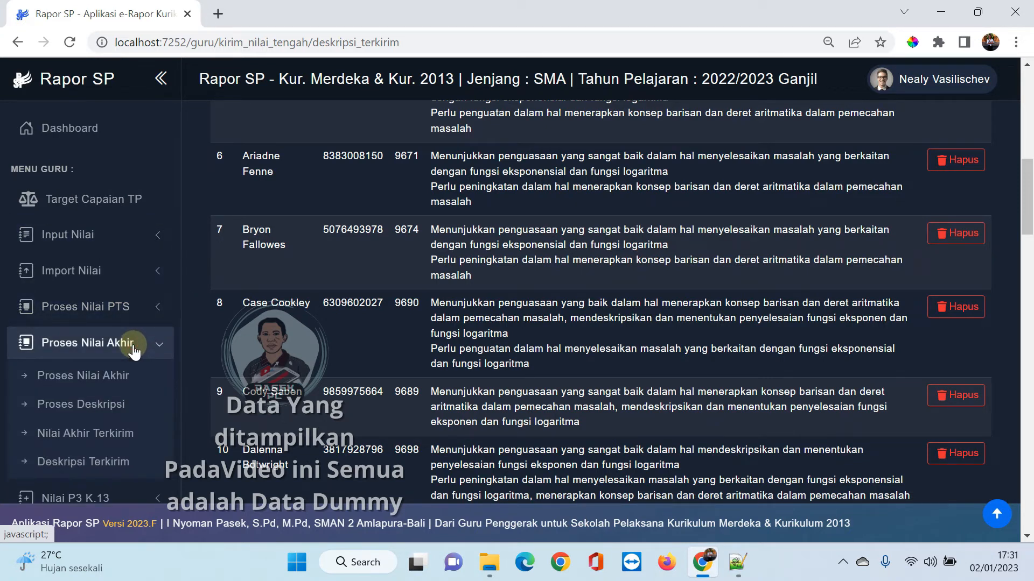
scroll(134, 350, "down", 2)
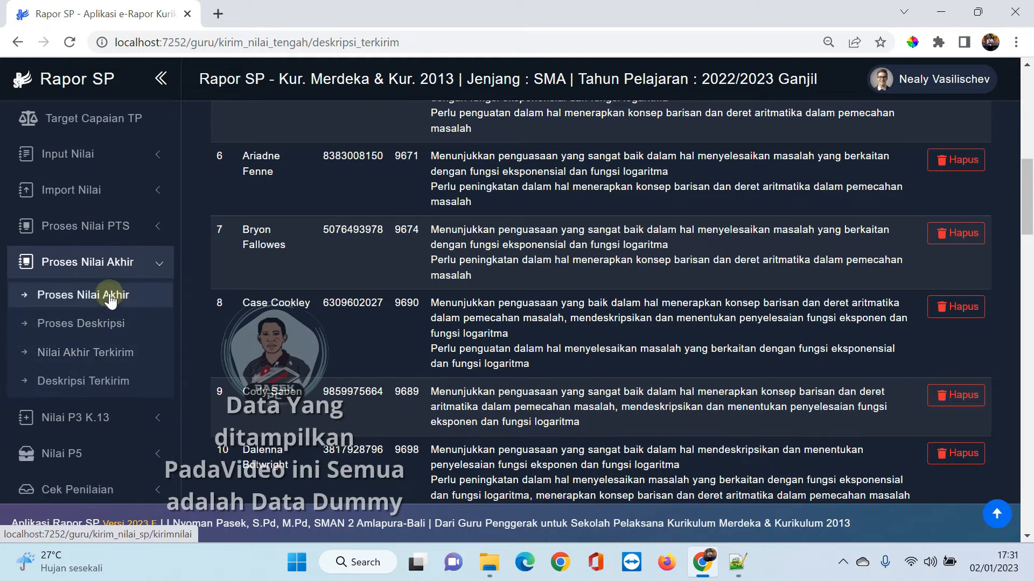
left_click(66, 297)
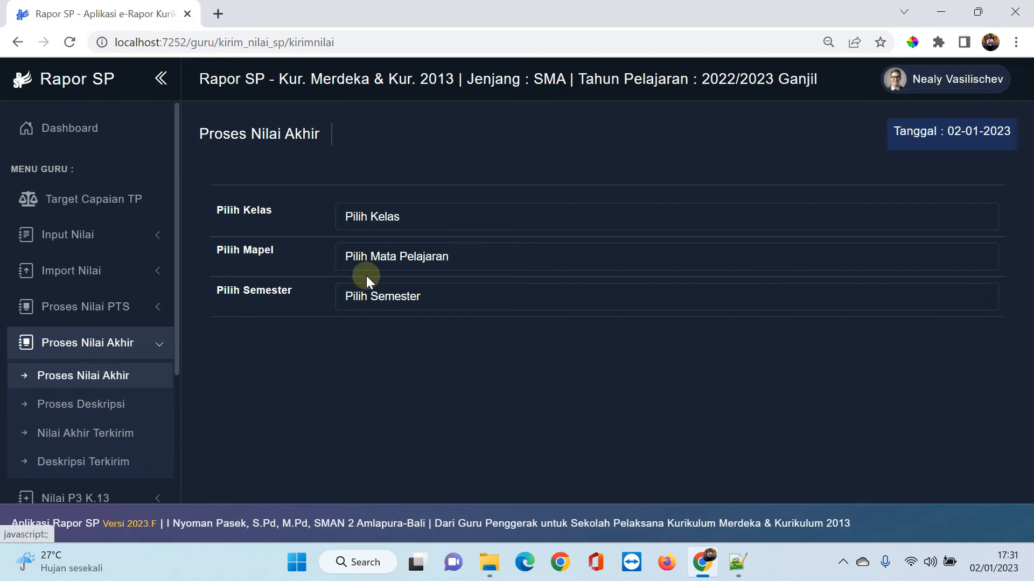
left_click(387, 215)
left_click(372, 266)
left_click(392, 257)
left_click(384, 295)
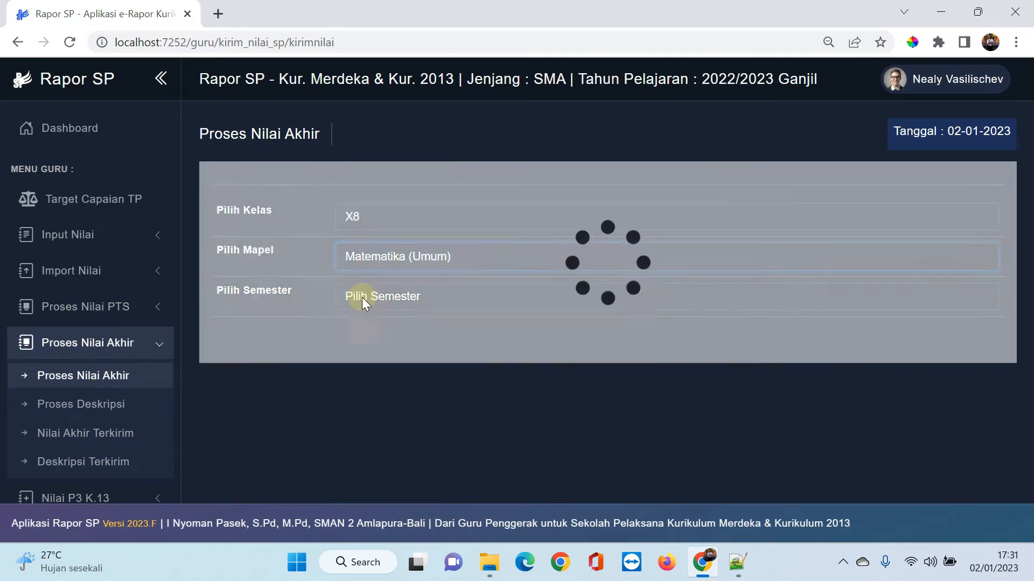
left_click(379, 296)
left_click(381, 330)
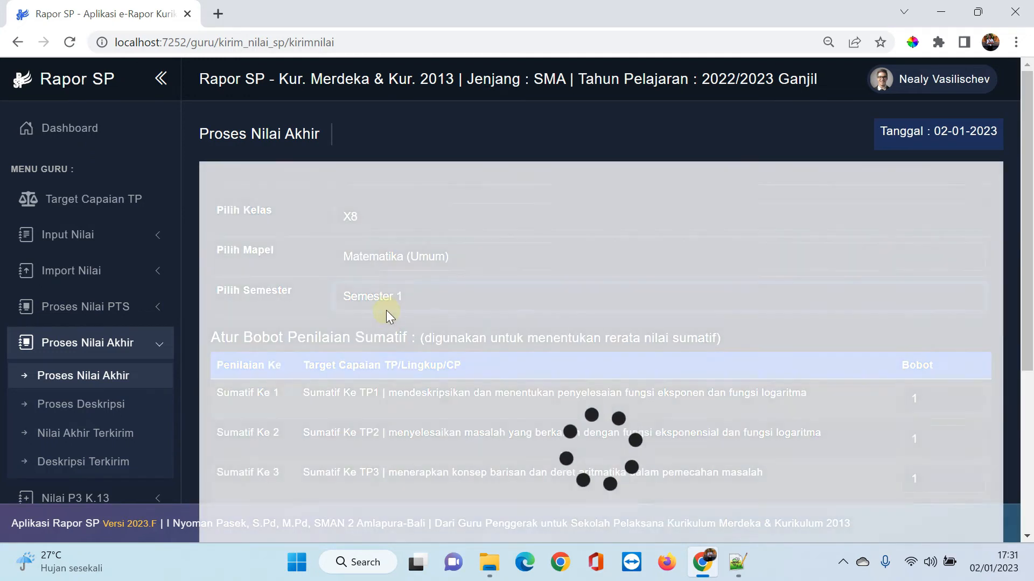
- Set the summative weights to 1 for Sumatif Ke 4 and 5, 2 for Sumatif Ke 2 and 3 for Sumatif Ke 3
scroll(403, 291, "down", 3)
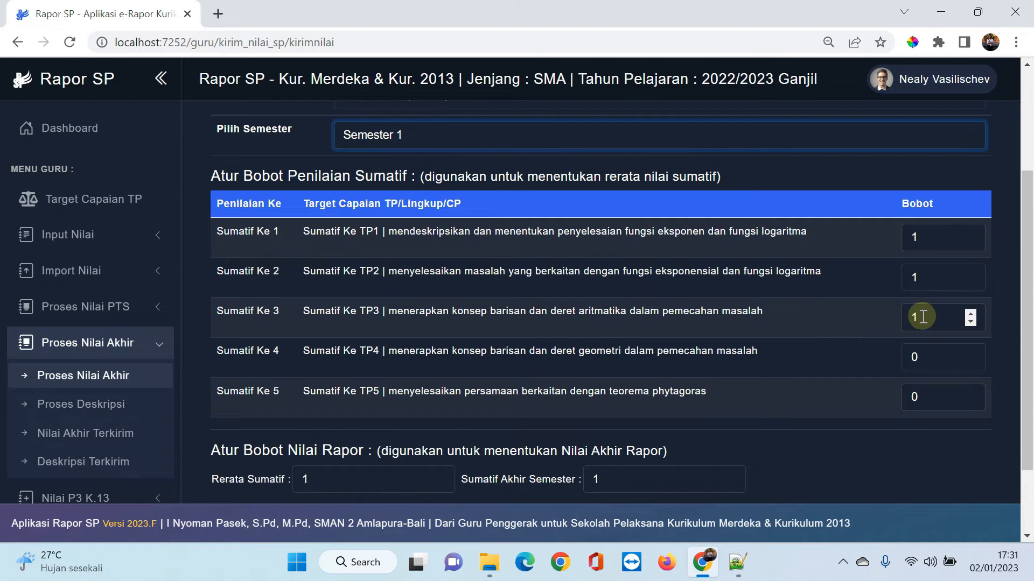
left_click_drag(922, 357, 881, 358)
double_click(923, 397)
type("1")
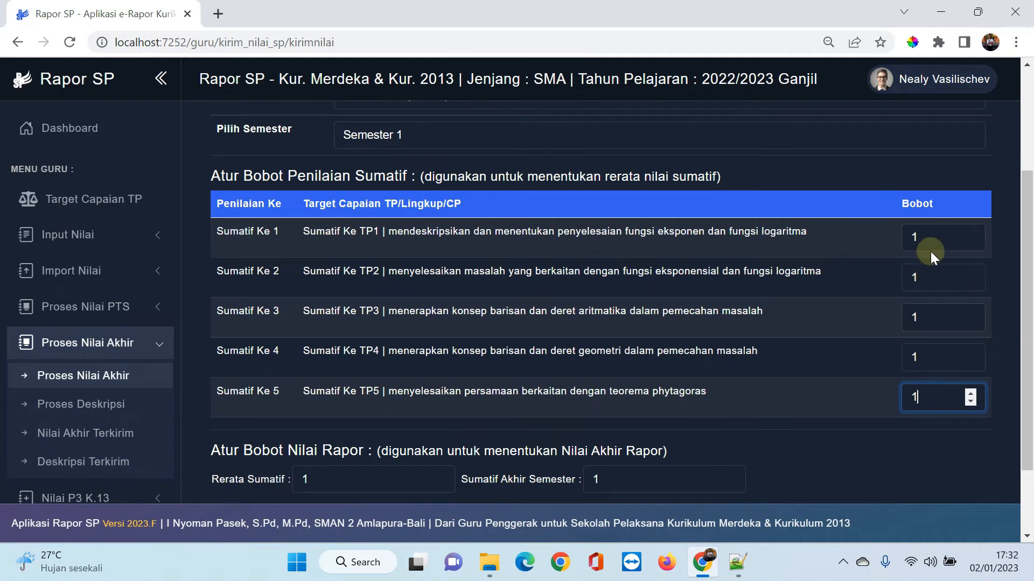
double_click(927, 277)
type("2")
double_click(935, 316)
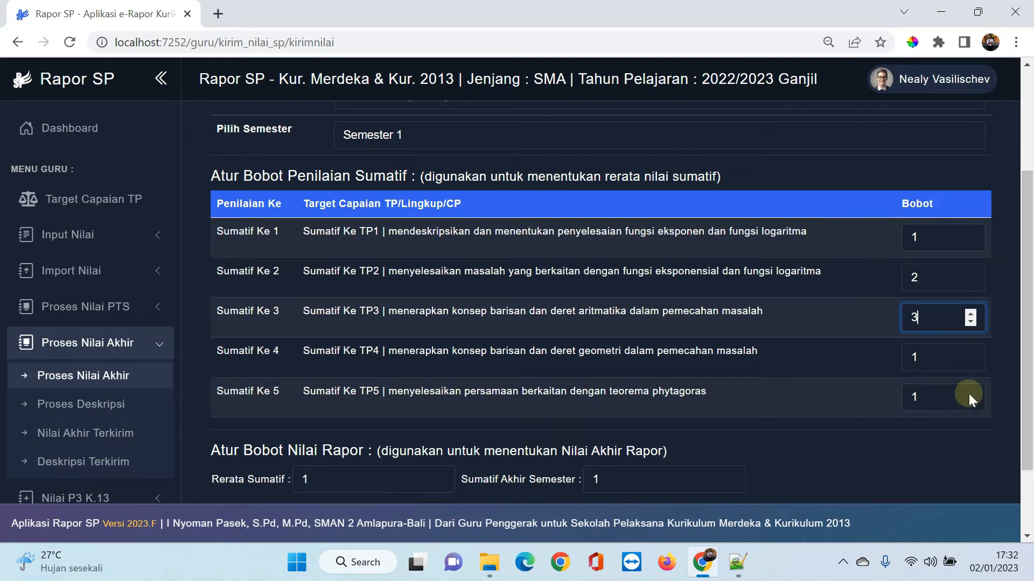
left_click(601, 256)
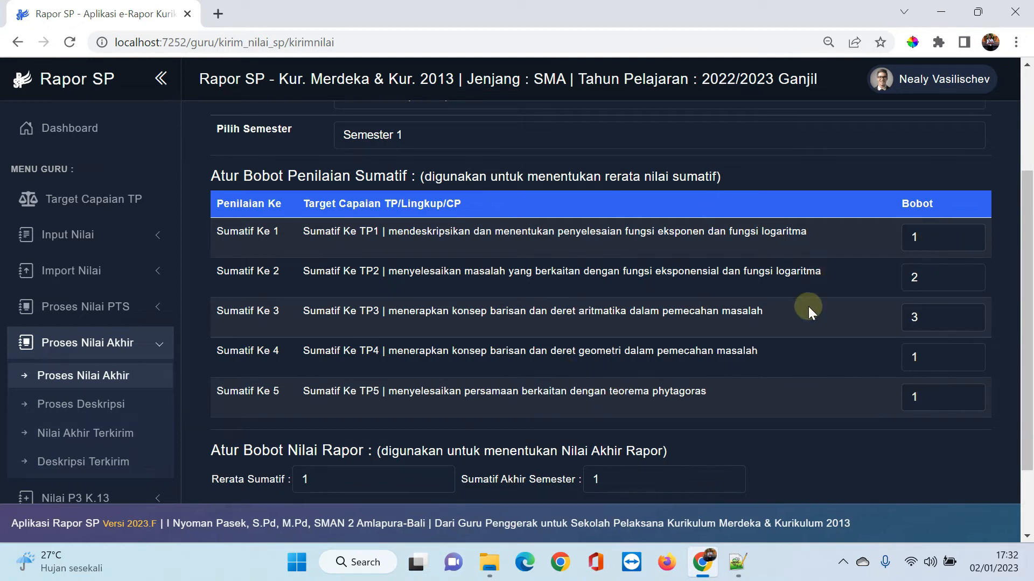
- Try report weights of 2 for Rerata Sumatif and 0 for Sumatif Akhir Semester, restoring each to 1
scroll(788, 250, "down", 1)
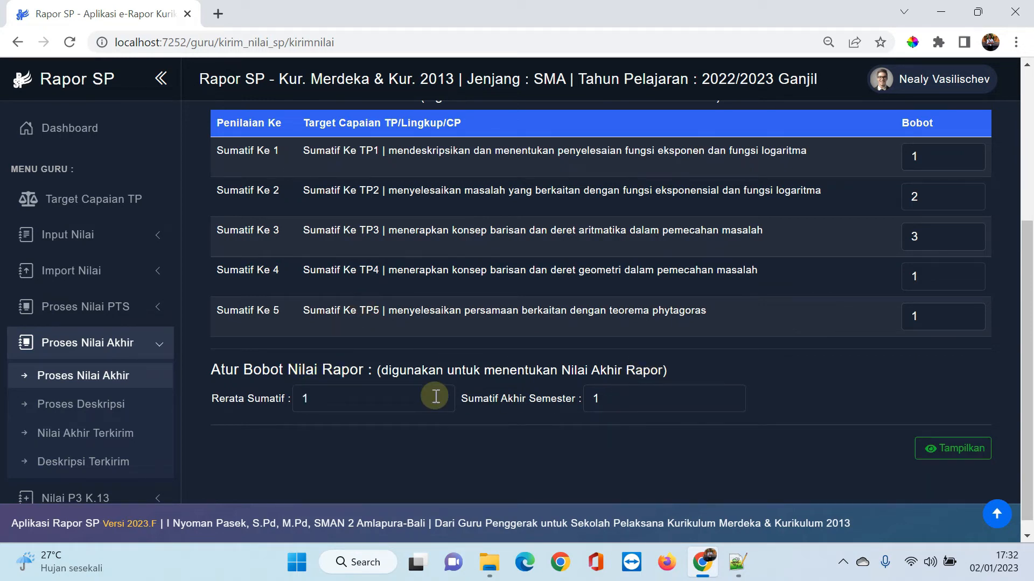
double_click(298, 385)
left_click(612, 392)
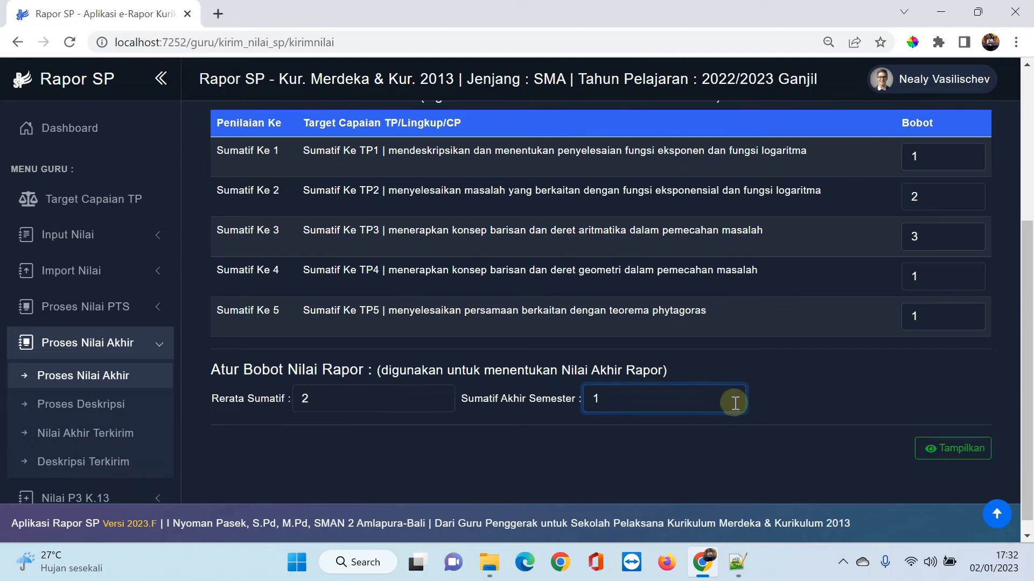
left_click_drag(334, 397, 260, 397)
type("1")
left_click(672, 403)
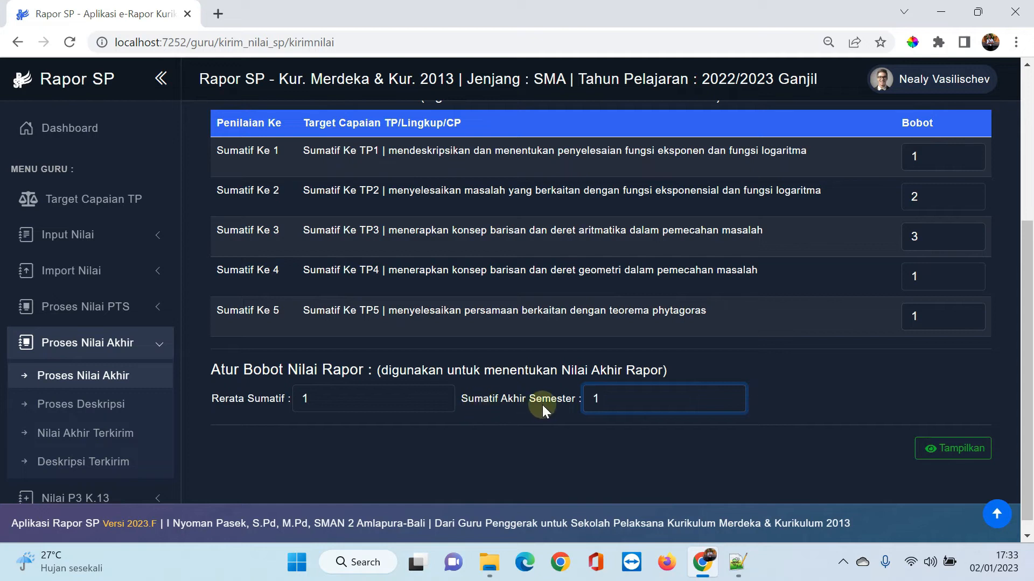
double_click(591, 391)
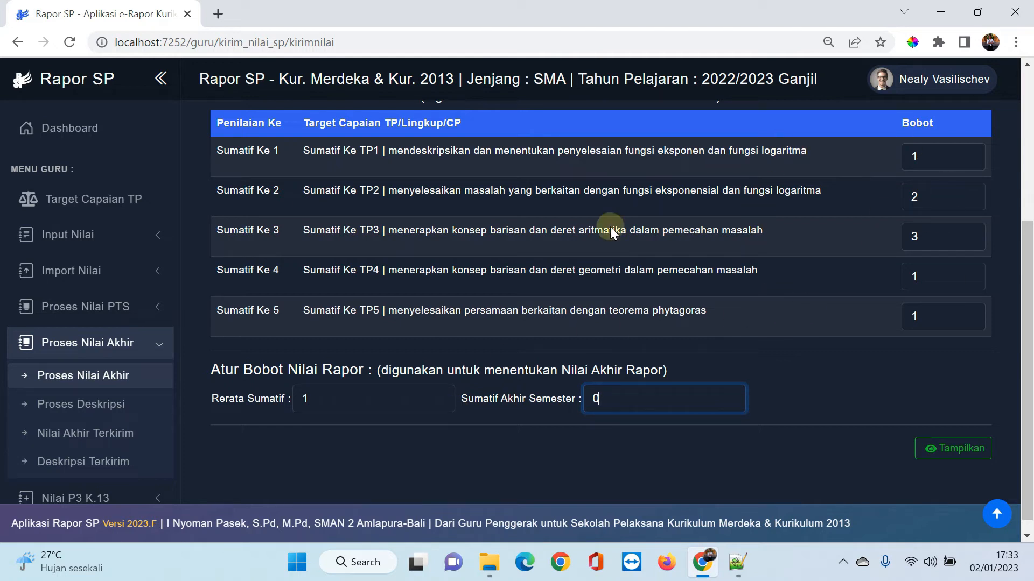
left_click_drag(629, 387, 597, 388)
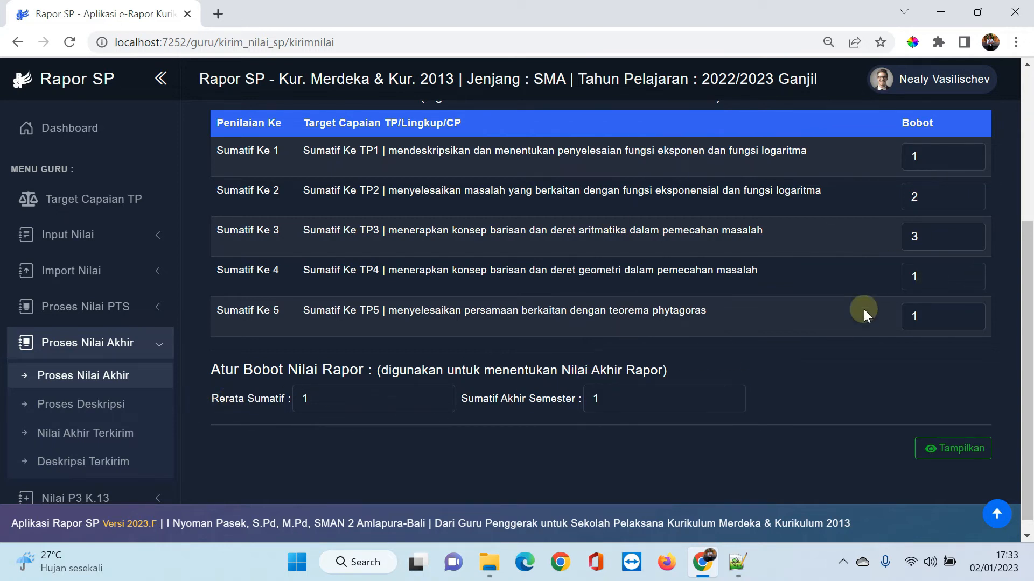
- Display the calculated final scores and review the summative details and Nilai Rapor of all class X8 students
left_click(948, 454)
scroll(755, 341, "down", 4)
scroll(416, 266, "down", 3)
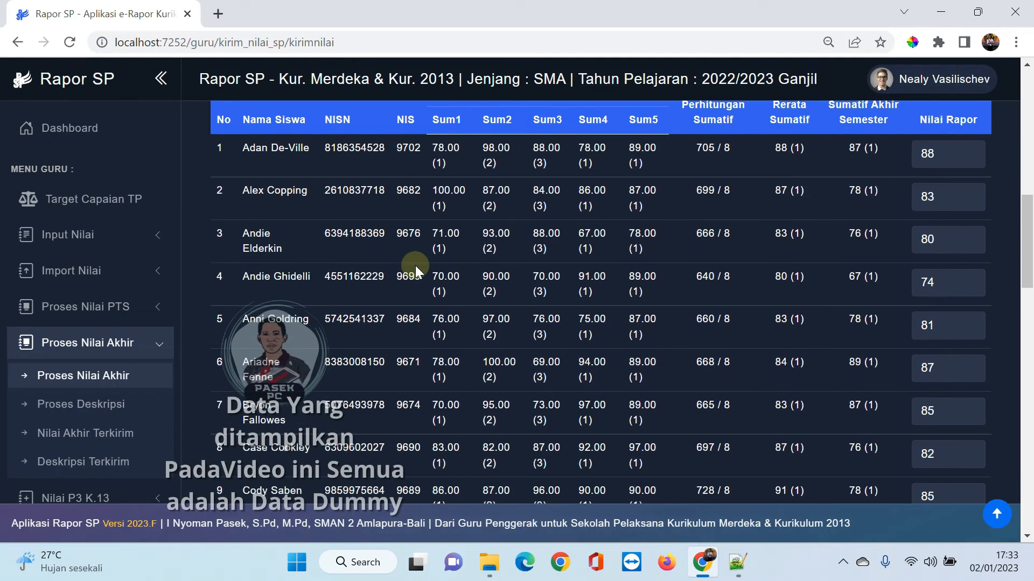
scroll(419, 253, "up", 4)
scroll(880, 322, "down", 10)
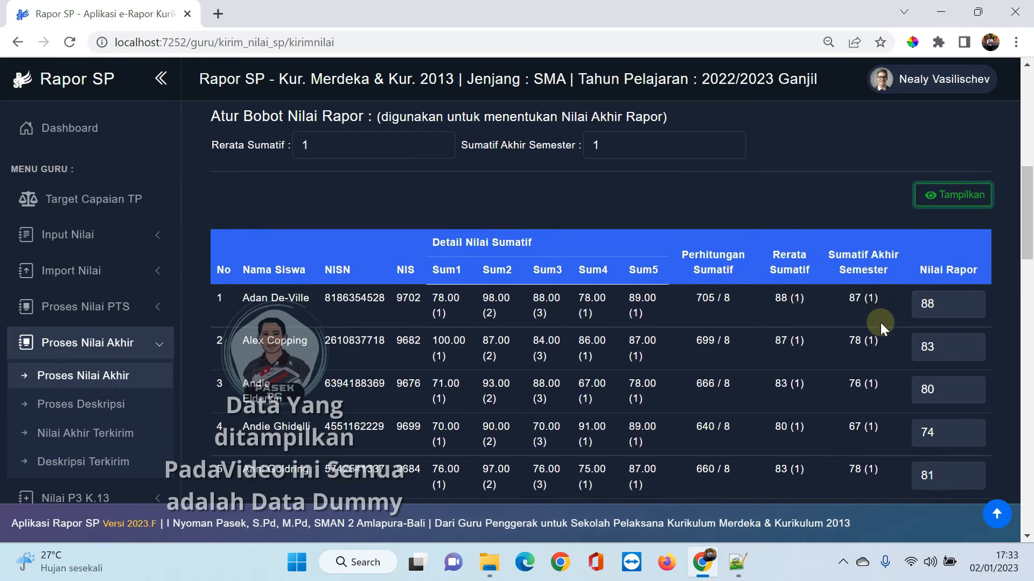
scroll(880, 324, "down", 12)
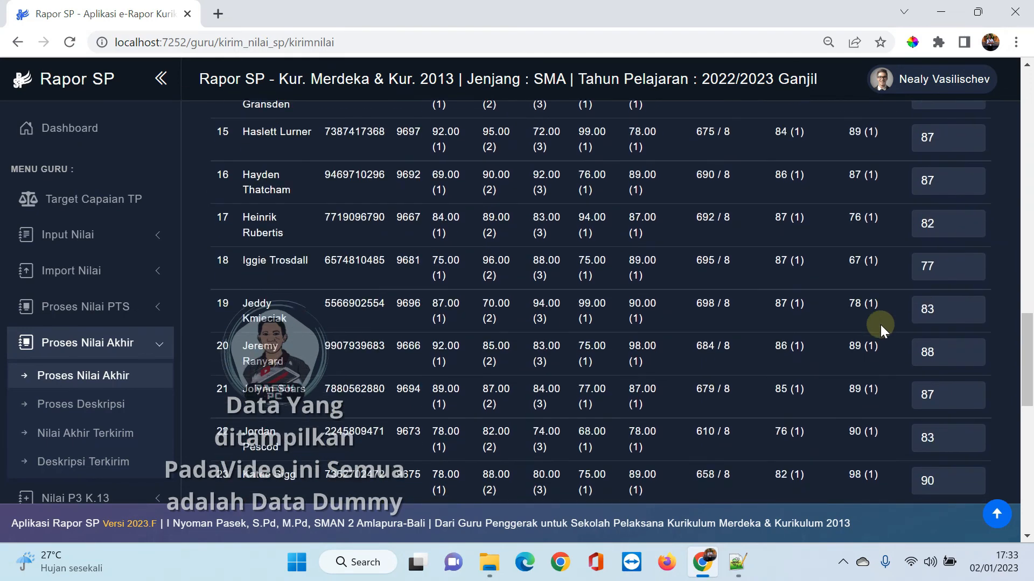
scroll(883, 325, "up", 20)
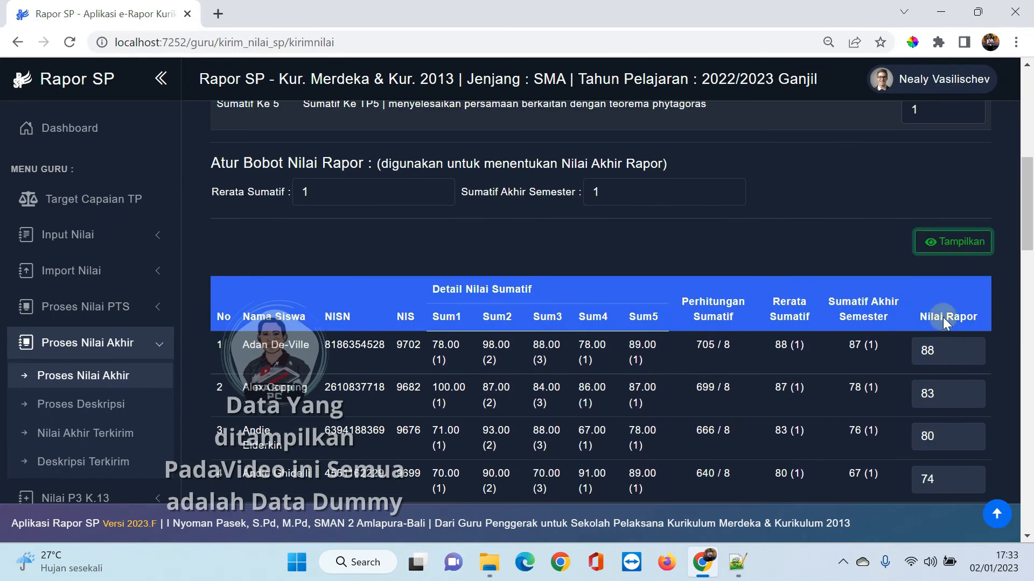
scroll(947, 299, "down", 1)
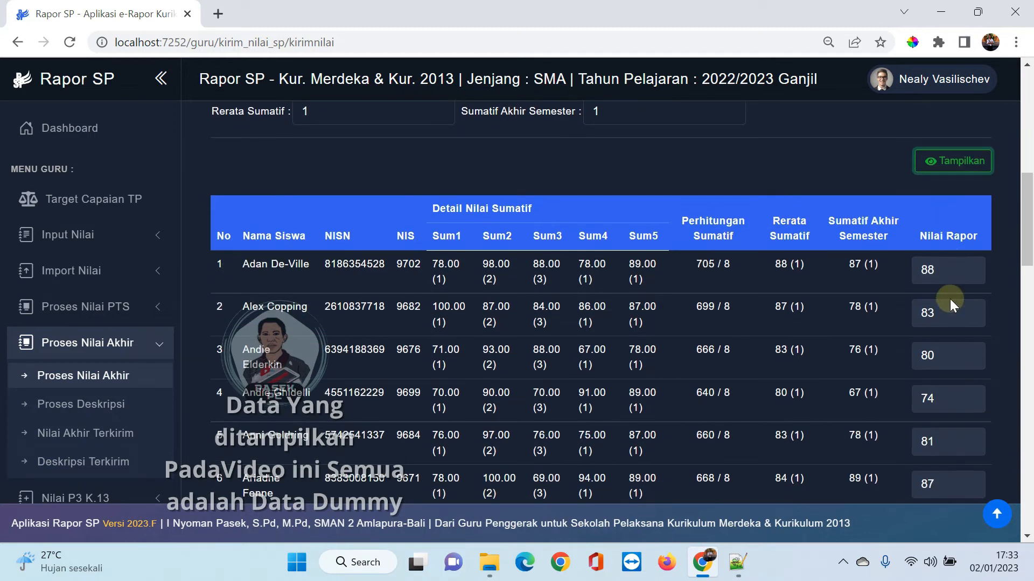
scroll(942, 425, "down", 2)
scroll(946, 388, "up", 2)
scroll(951, 312, "down", 20)
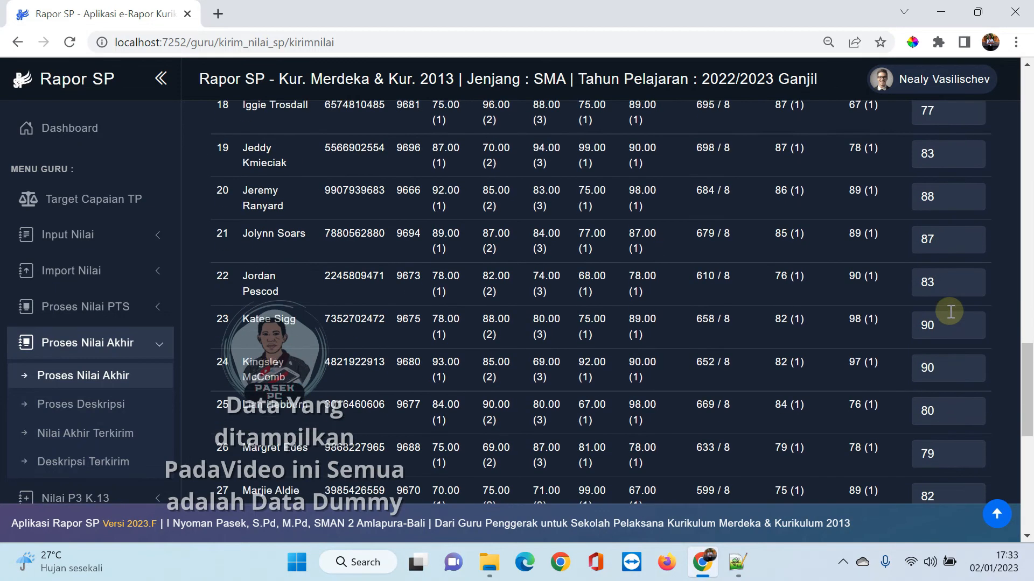
scroll(958, 296, "up", 20)
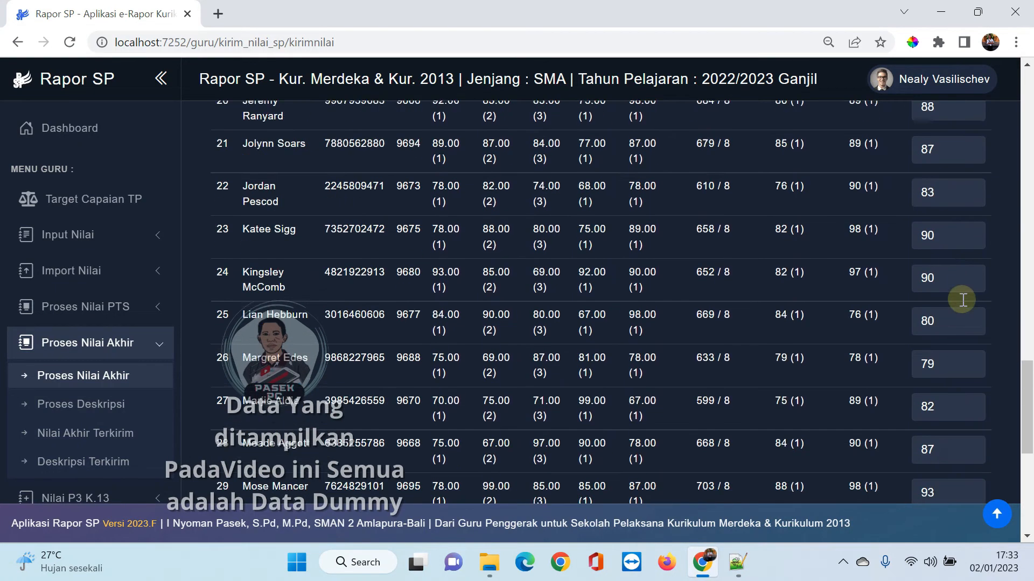
scroll(962, 296, "up", 7)
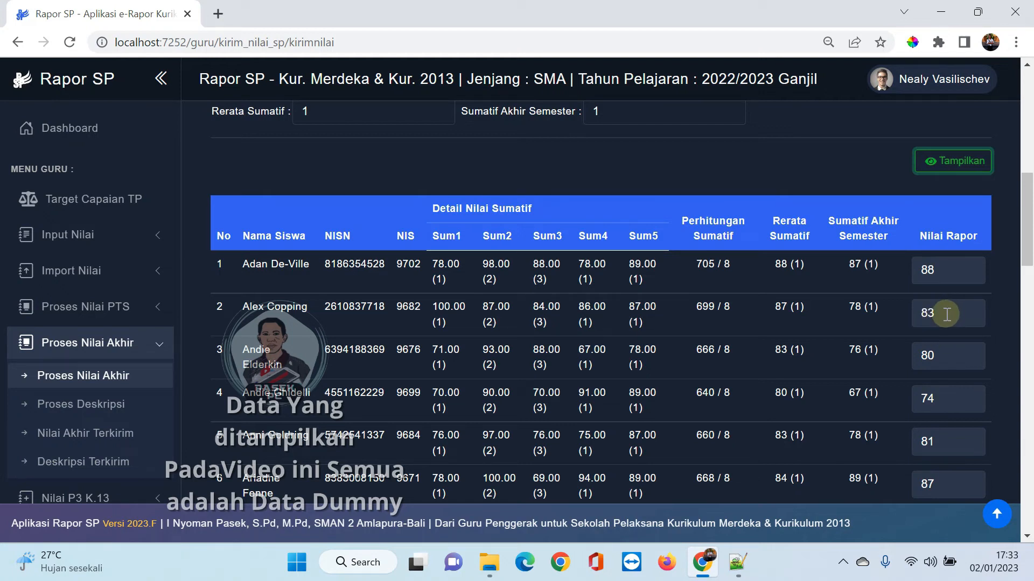
- Unlock the final score for editing and set the second student's Nilai Rapor to 84
left_click(942, 312)
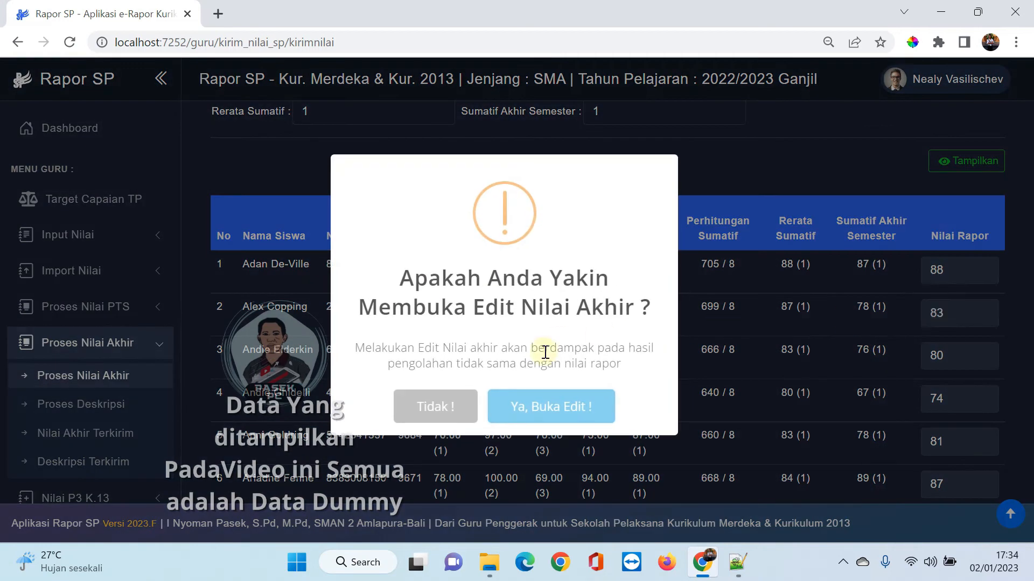
left_click(542, 408)
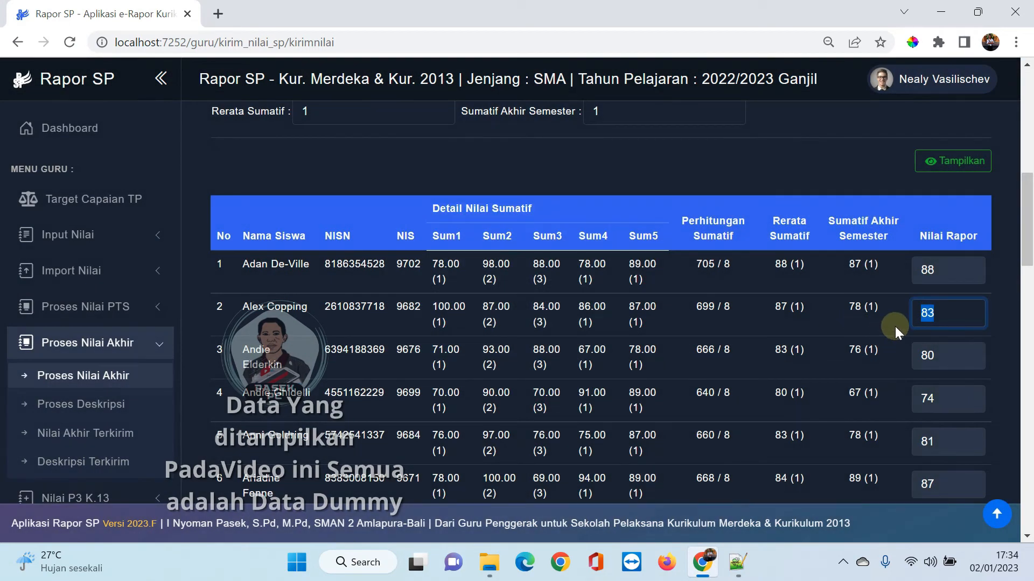
type("84")
left_click(952, 354)
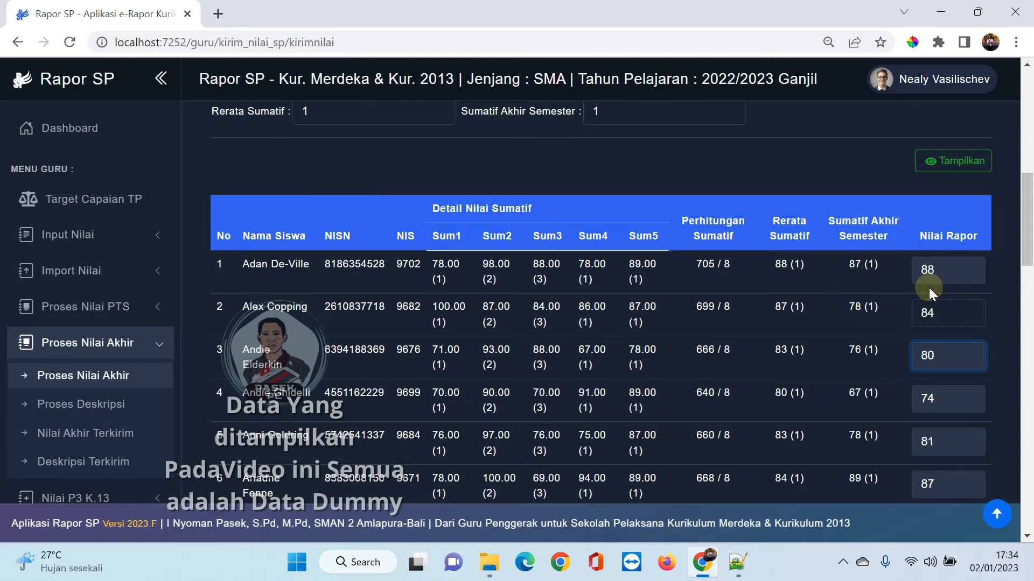
- Send the final scores of class X8 and look over the score list again
scroll(931, 288, "down", 20)
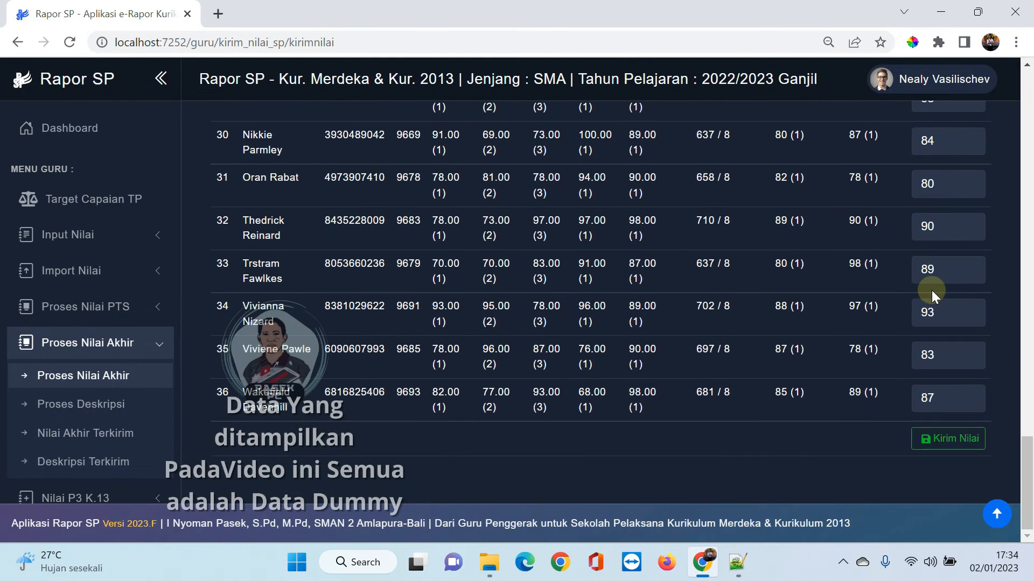
left_click(947, 438)
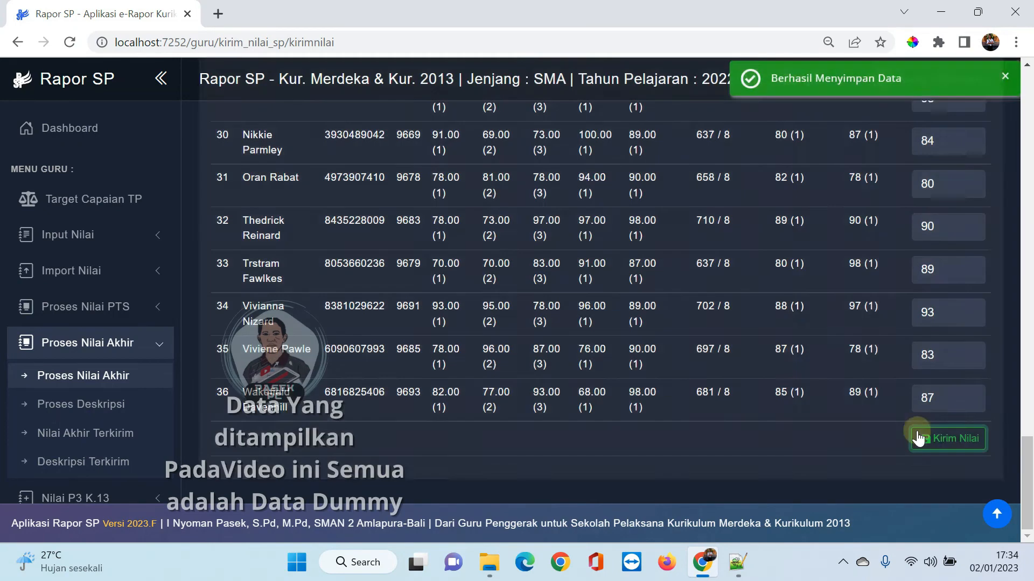
scroll(773, 306, "up", 20)
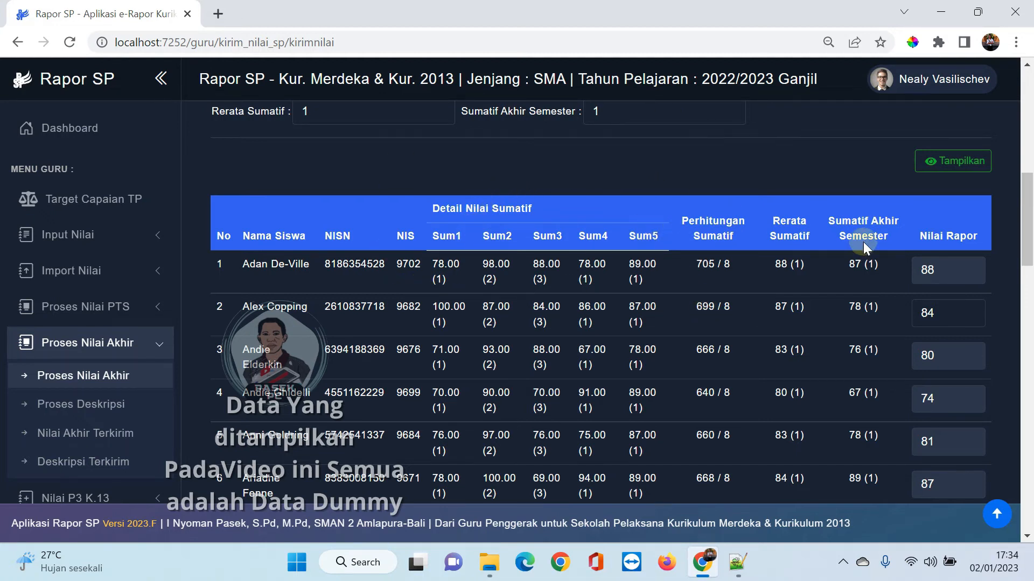
scroll(864, 242, "down", 20)
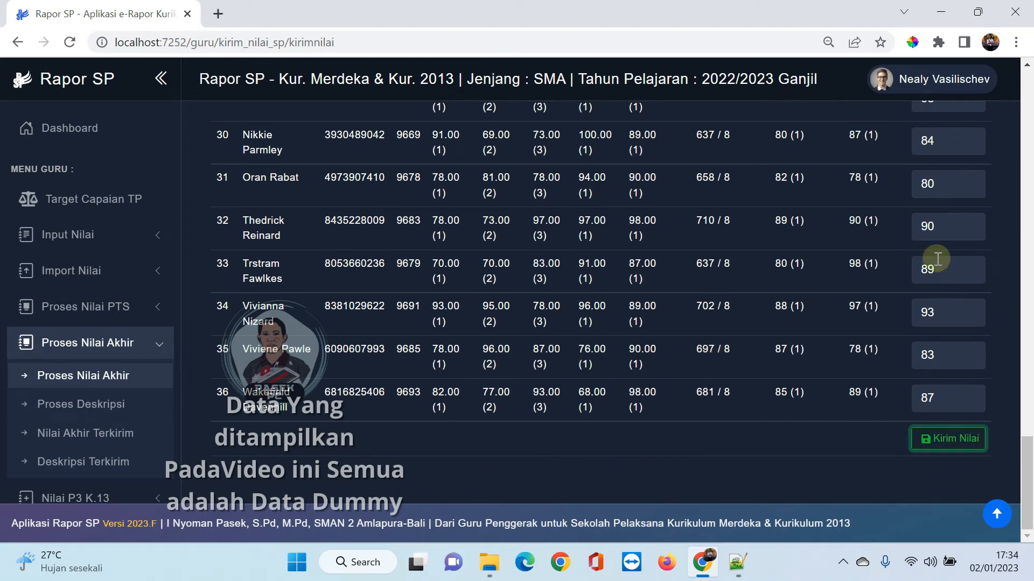
- Open Proses Deskripsi under Proses Nilai Akhir and load the descriptions for class X8, Matematika (Umum), Semester 1
left_click(77, 405)
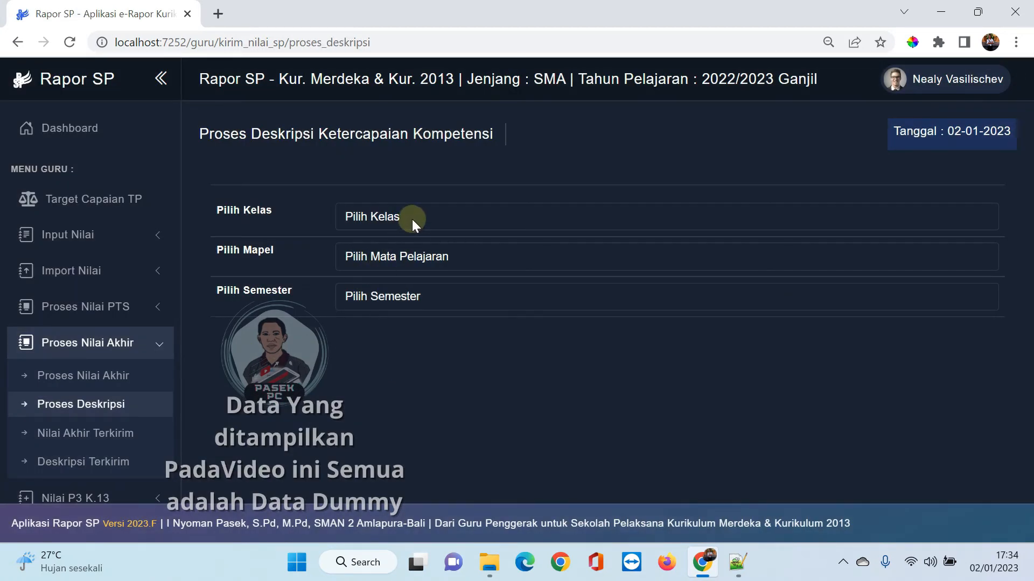
left_click(412, 218)
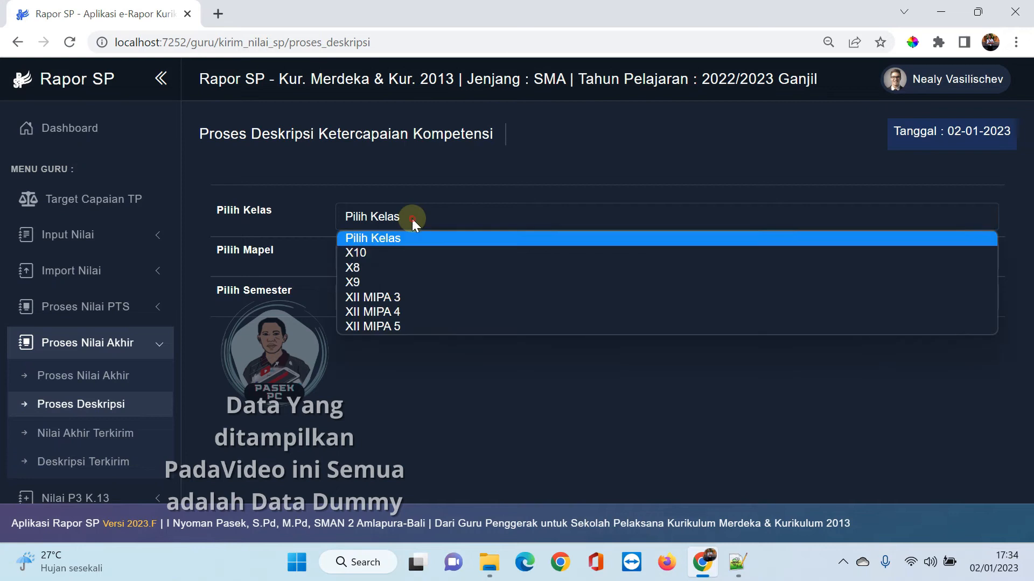
left_click(399, 262)
left_click(401, 256)
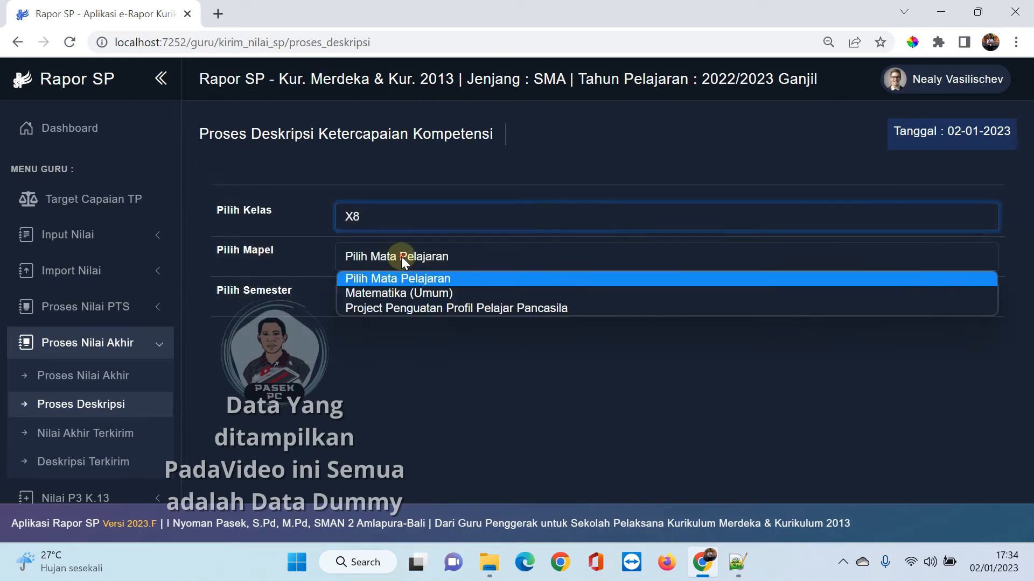
left_click(389, 294)
left_click(379, 297)
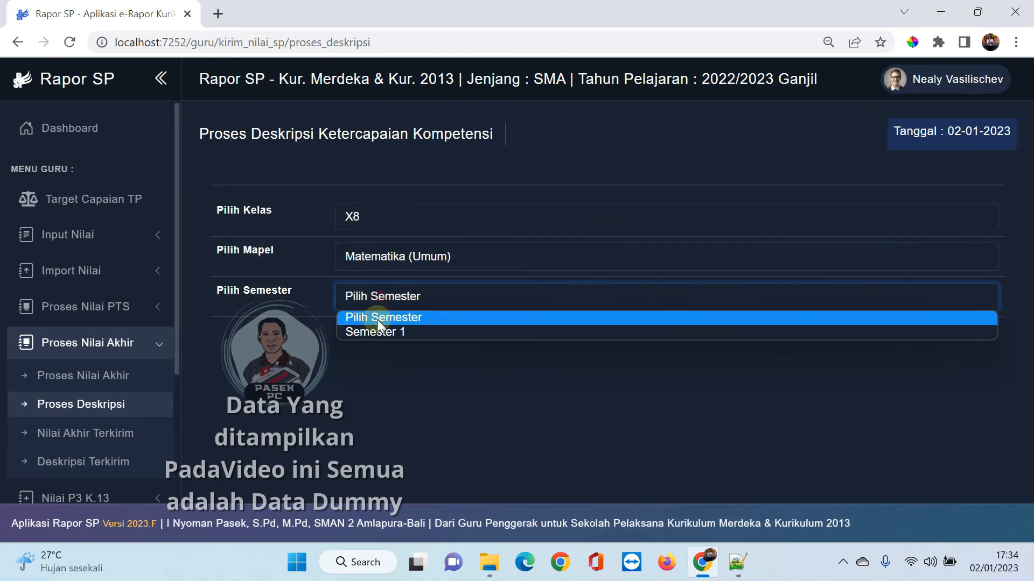
left_click(375, 329)
scroll(474, 289, "down", 4)
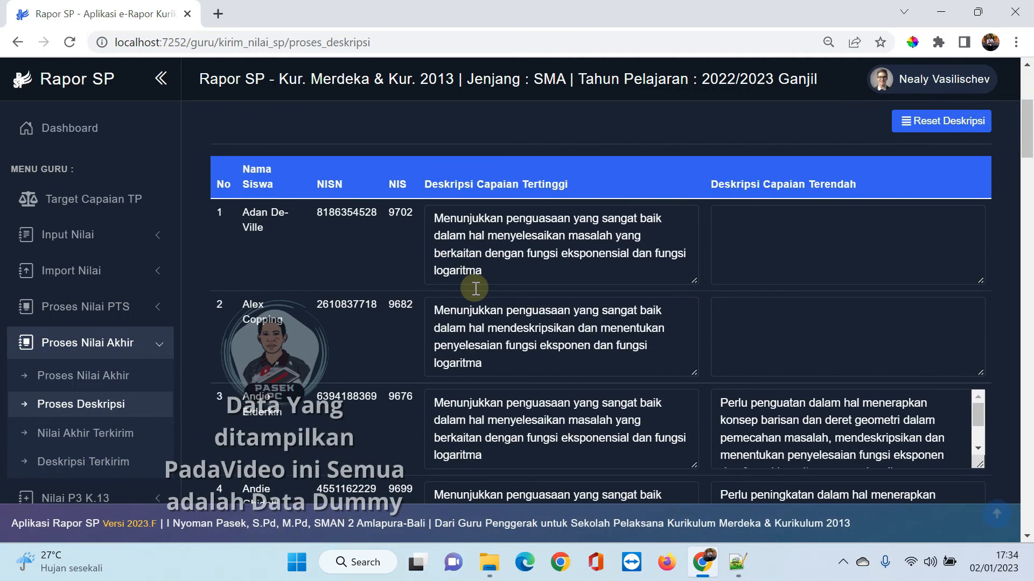
- Review the Deskripsi Capaian Tertinggi and Terendah of all class X8 students, including the first student's highest-achievement text
scroll(475, 288, "up", 1)
scroll(537, 269, "down", 12)
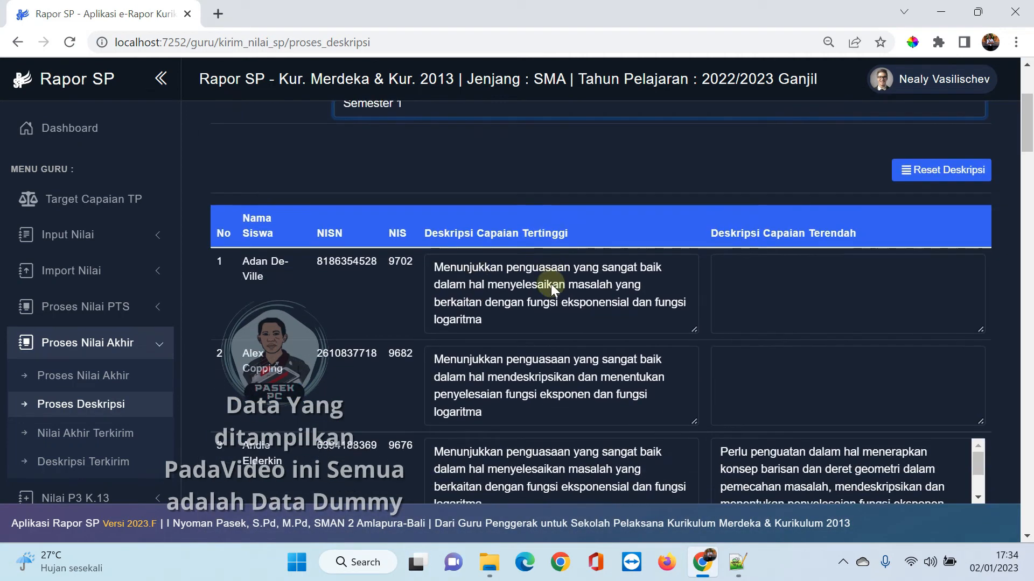
scroll(685, 282, "down", 20)
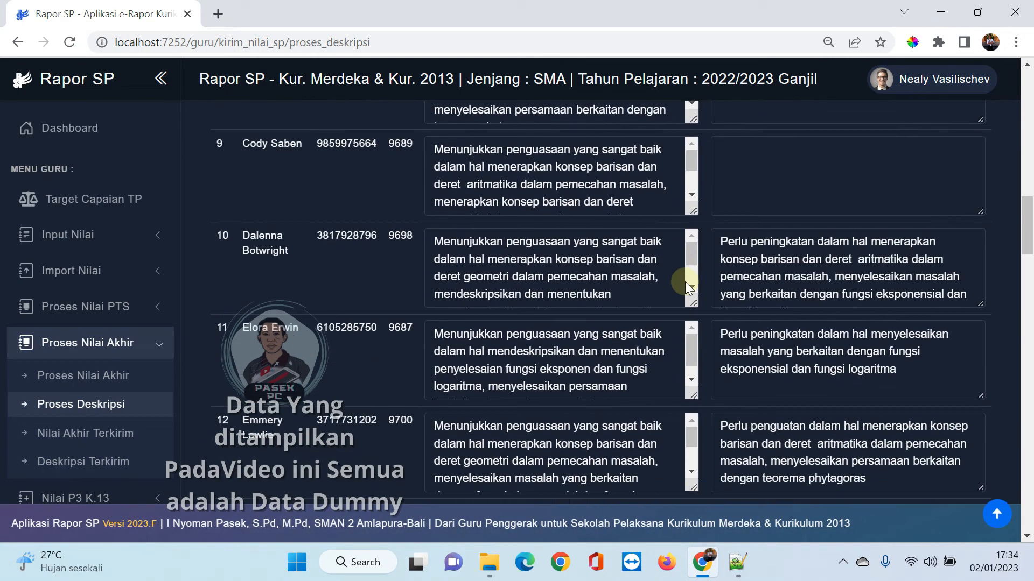
scroll(685, 337, "down", 20)
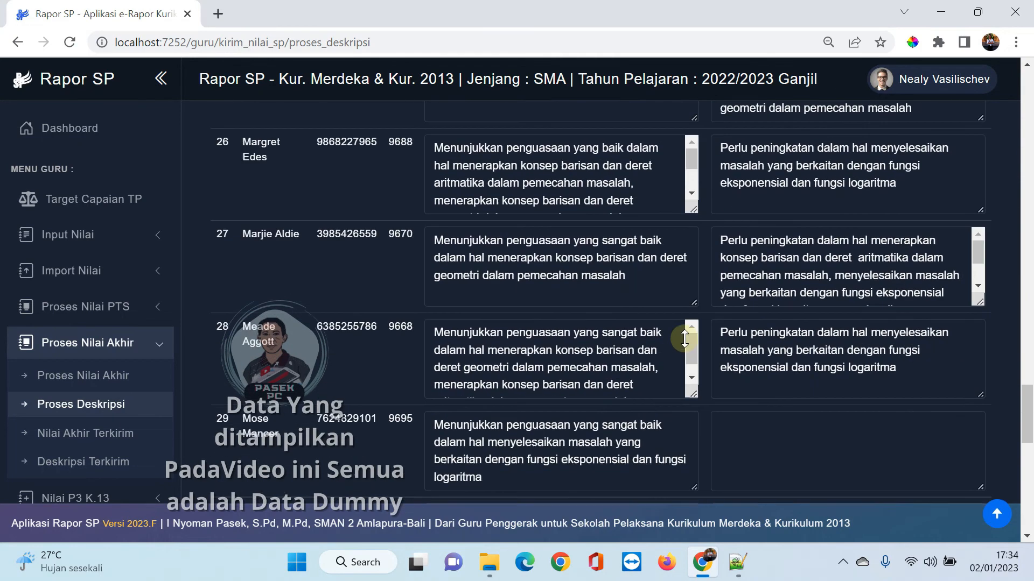
scroll(796, 366, "down", 3)
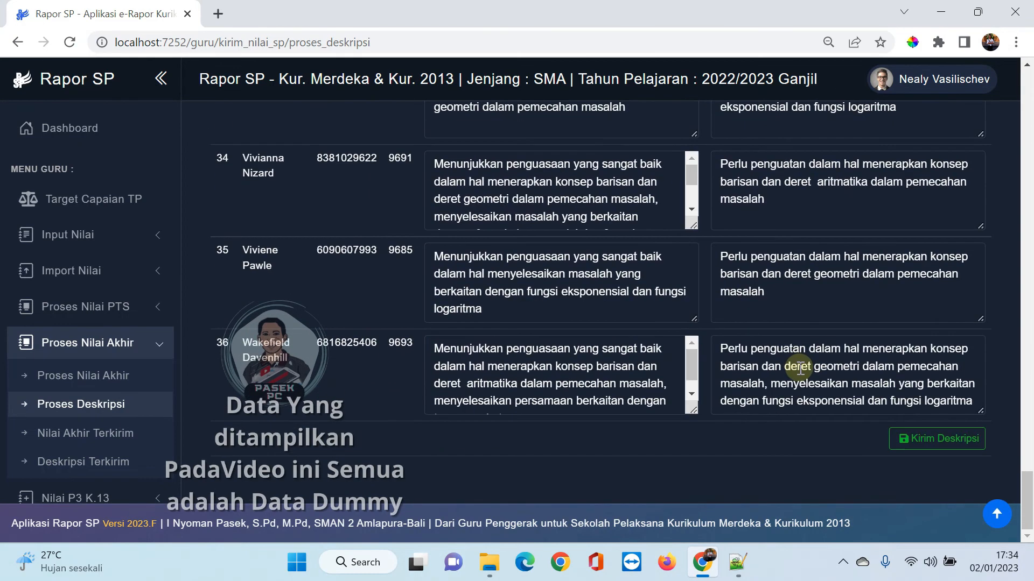
left_click_drag(1027, 482, 1030, 59)
scroll(760, 430, "down", 2)
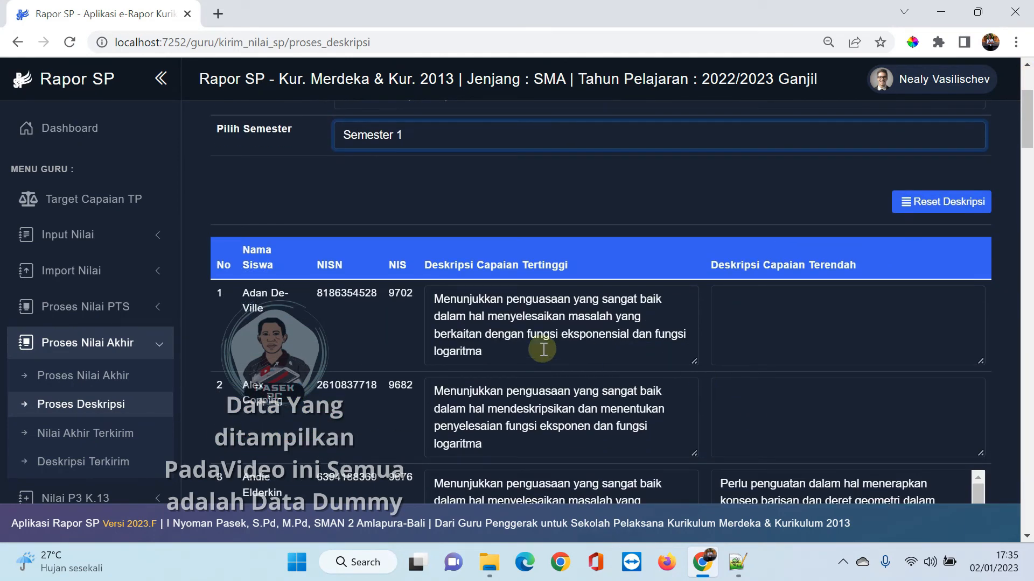
left_click(810, 305)
left_click_drag(521, 353, 450, 273)
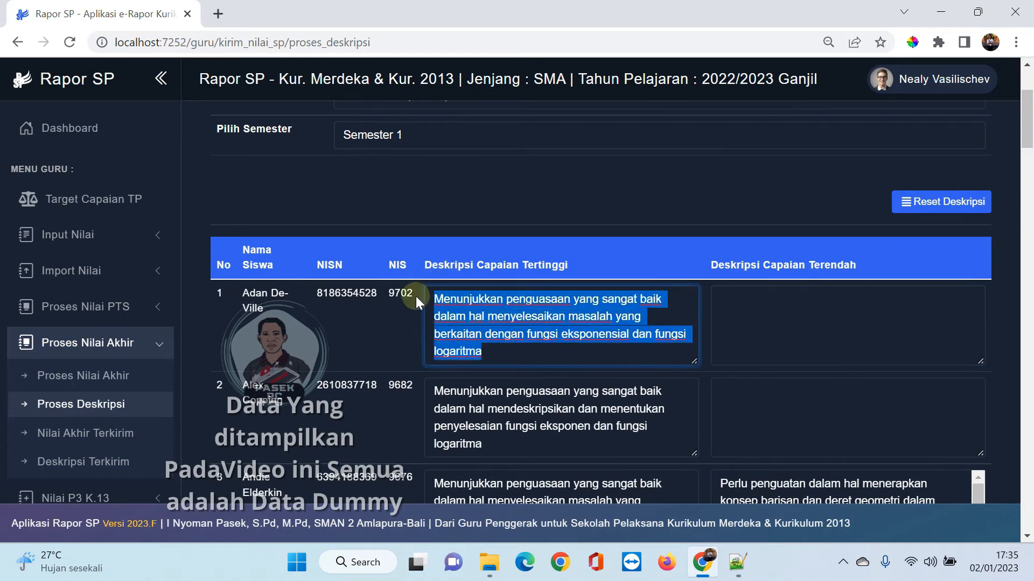
left_click(516, 319)
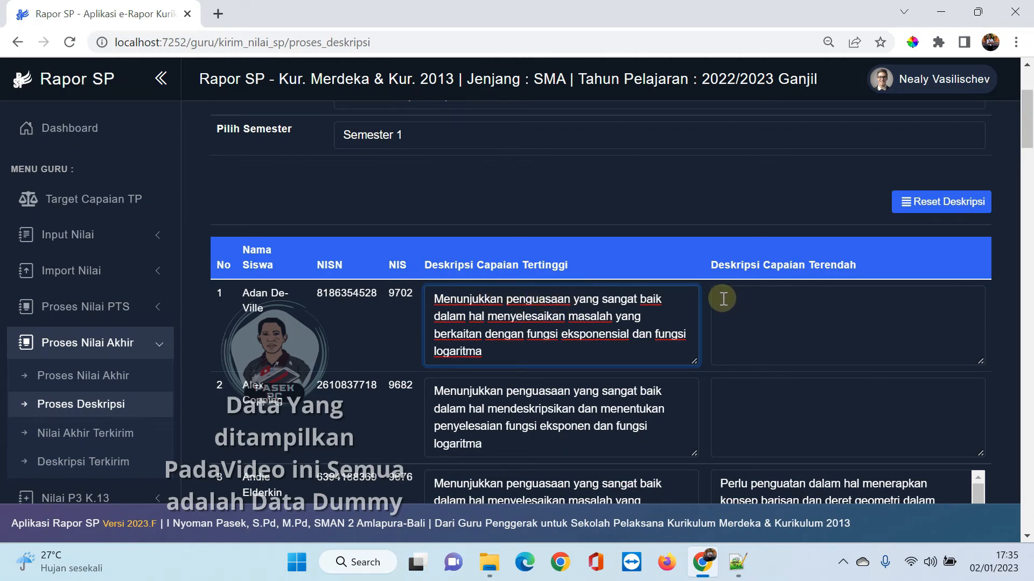
scroll(789, 346, "down", 20)
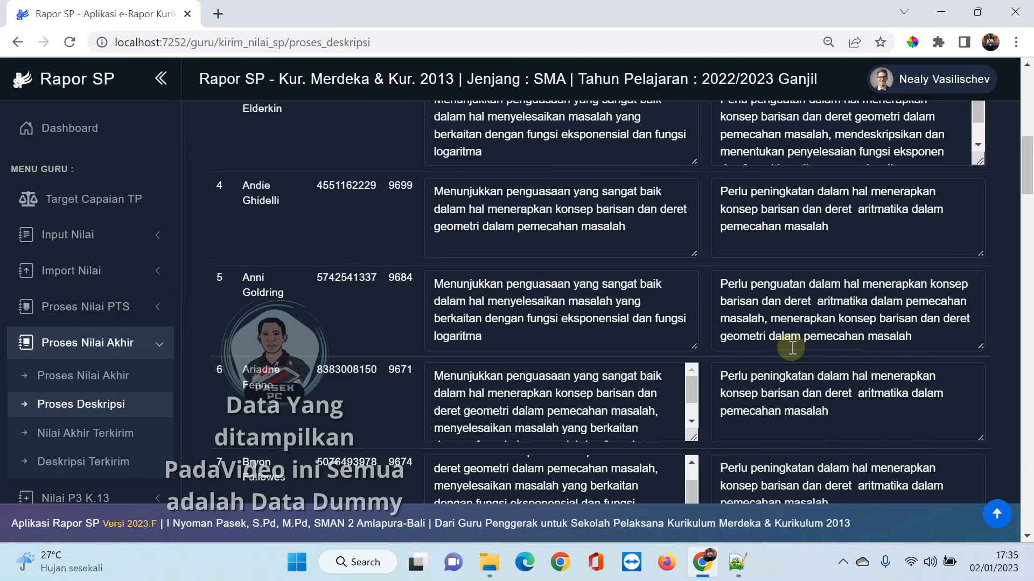
scroll(798, 343, "down", 15)
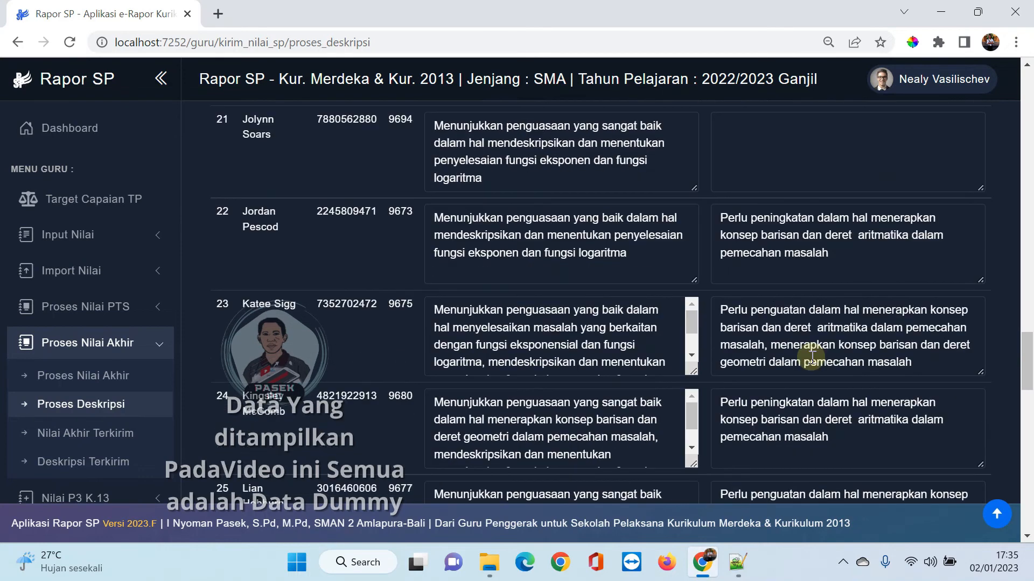
scroll(813, 237, "down", 20)
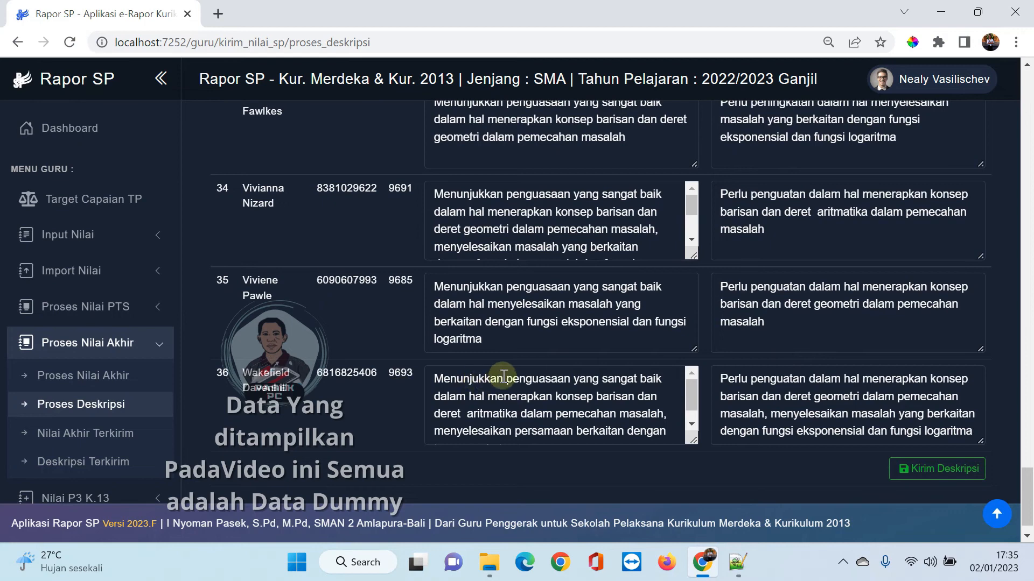
scroll(730, 357, "up", 14)
scroll(733, 357, "up", 20)
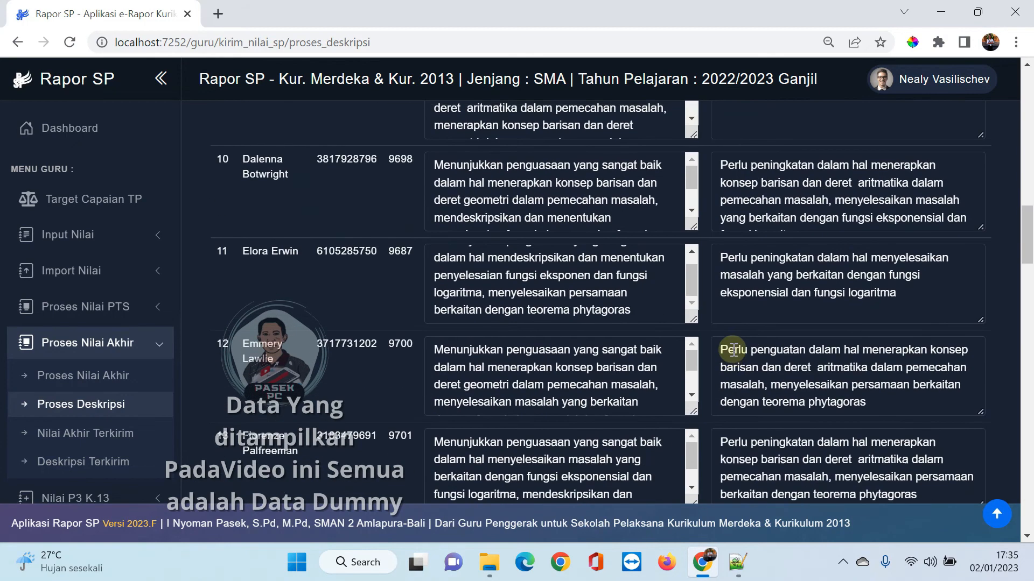
scroll(738, 340, "up", 2)
- Try entering sample text in the first student's Deskripsi Capaian Terendah and clear it again
left_click(768, 302)
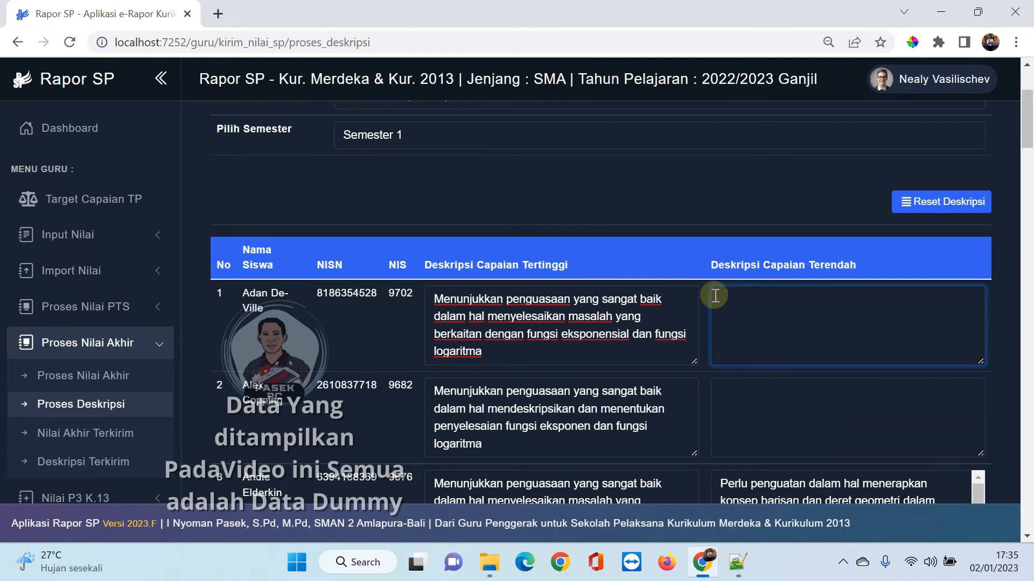
left_click_drag(713, 295, 746, 302)
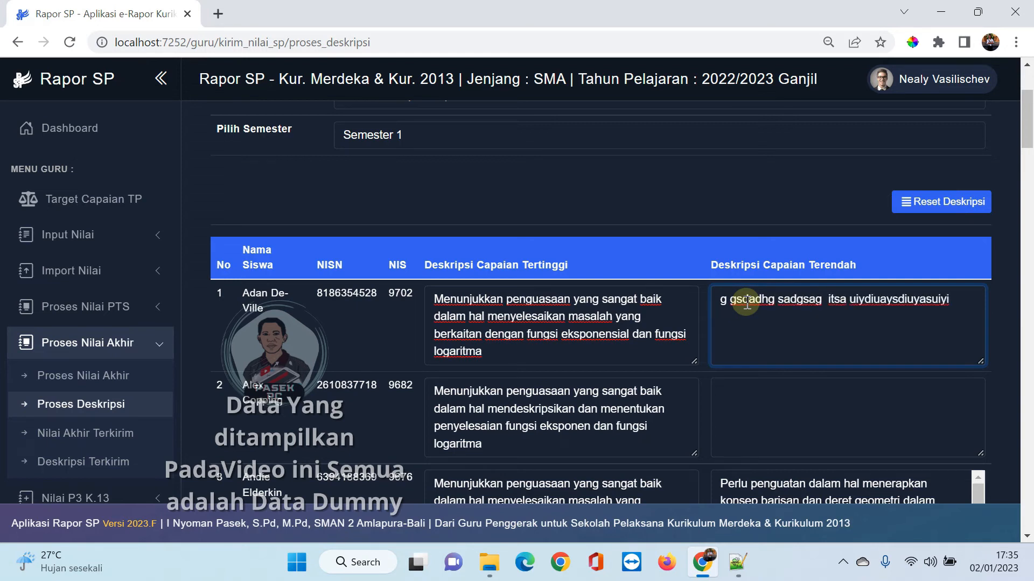
key("ctrl+a")
key("BackSpace")
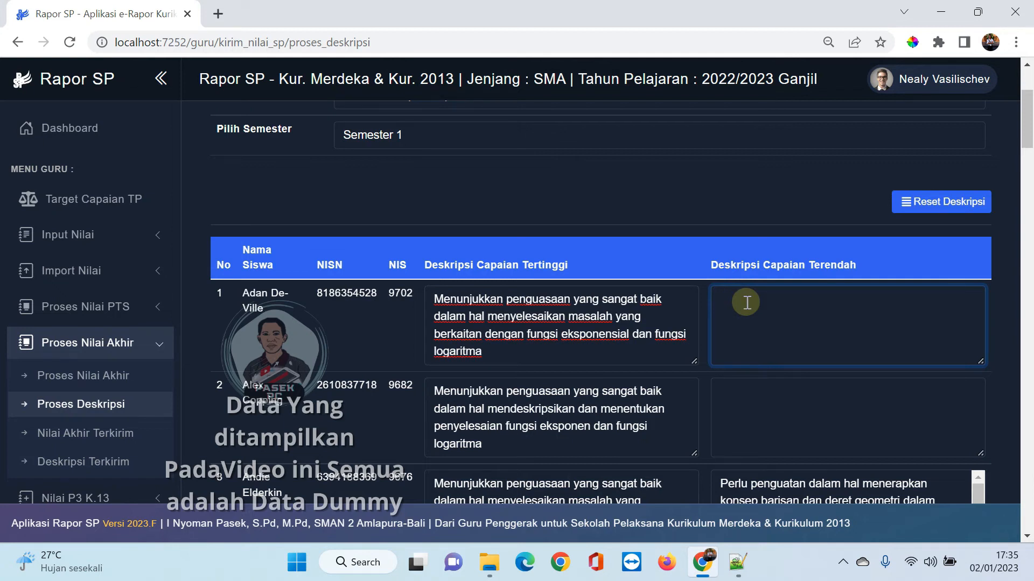
left_click(528, 334)
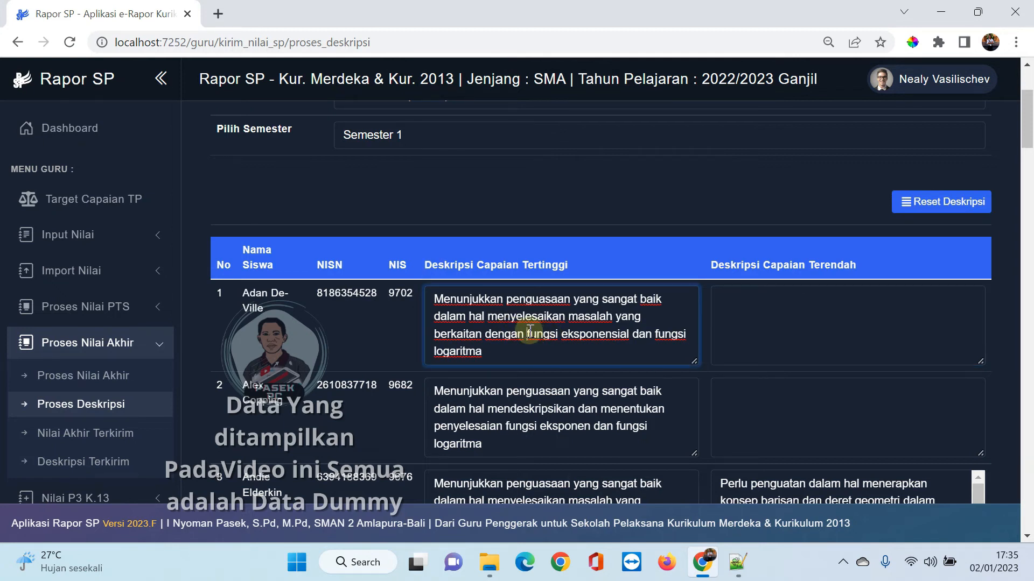
left_click_drag(529, 334, 582, 350)
left_click(538, 317)
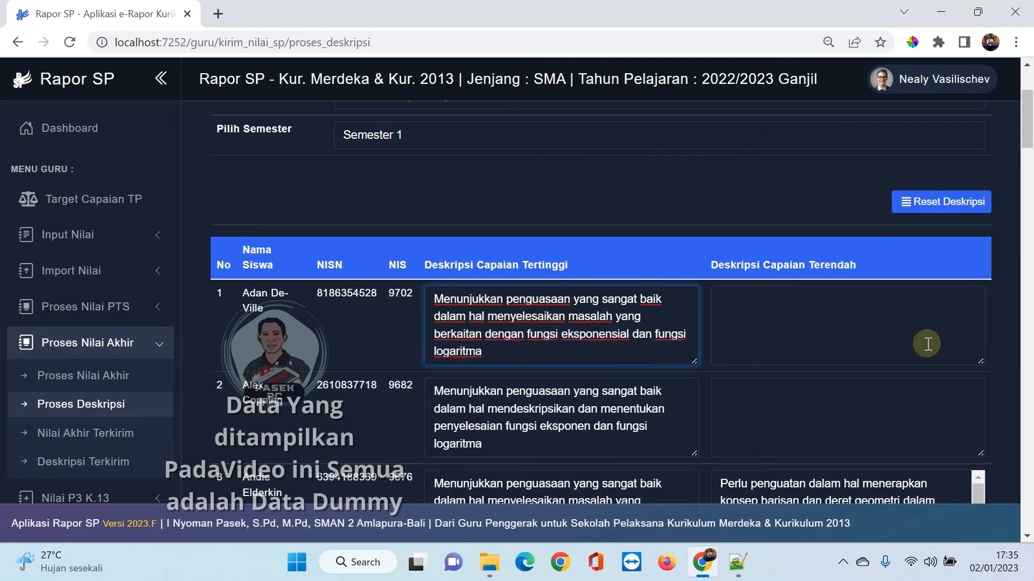
- Send the achievement descriptions of class X8
scroll(927, 344, "down", 20)
scroll(1028, 344, "down", 20)
left_click(967, 446)
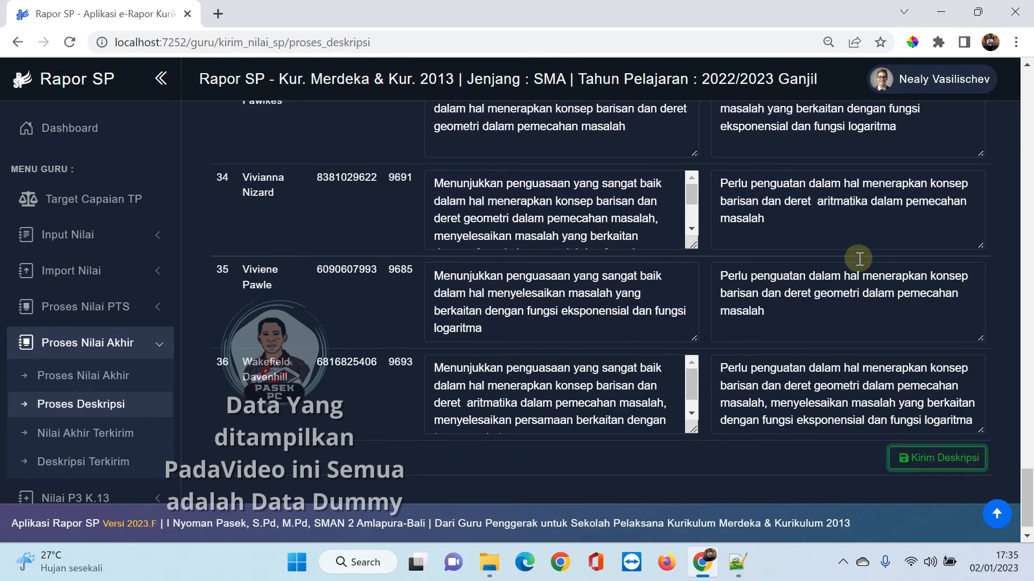
- Open Nilai Akhir Terkirim and check the sent final scores for class X8, Matematika (Umum), Semester 1
left_click(130, 438)
left_click(369, 213)
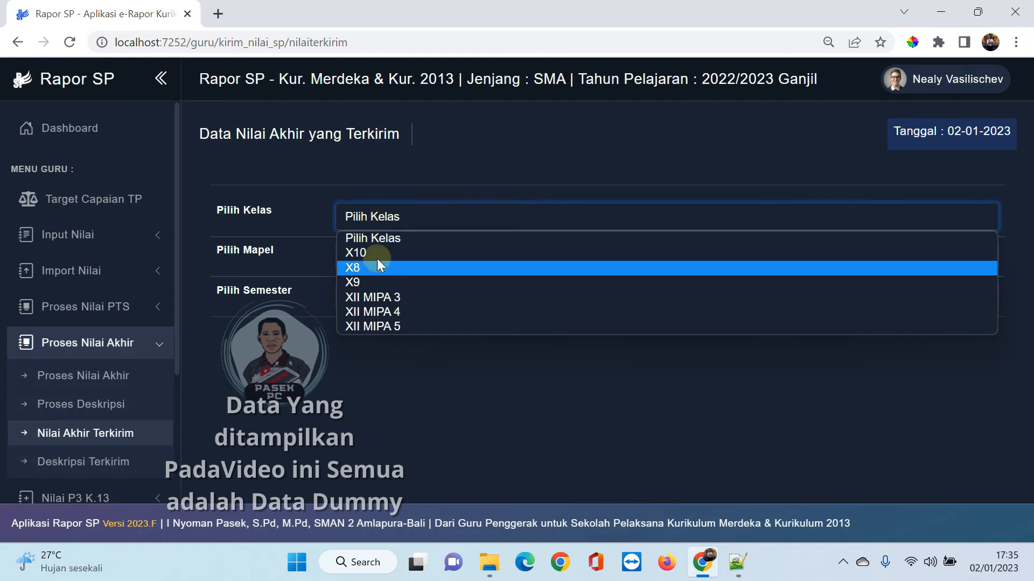
left_click(380, 269)
left_click(397, 258)
left_click(390, 293)
left_click(387, 298)
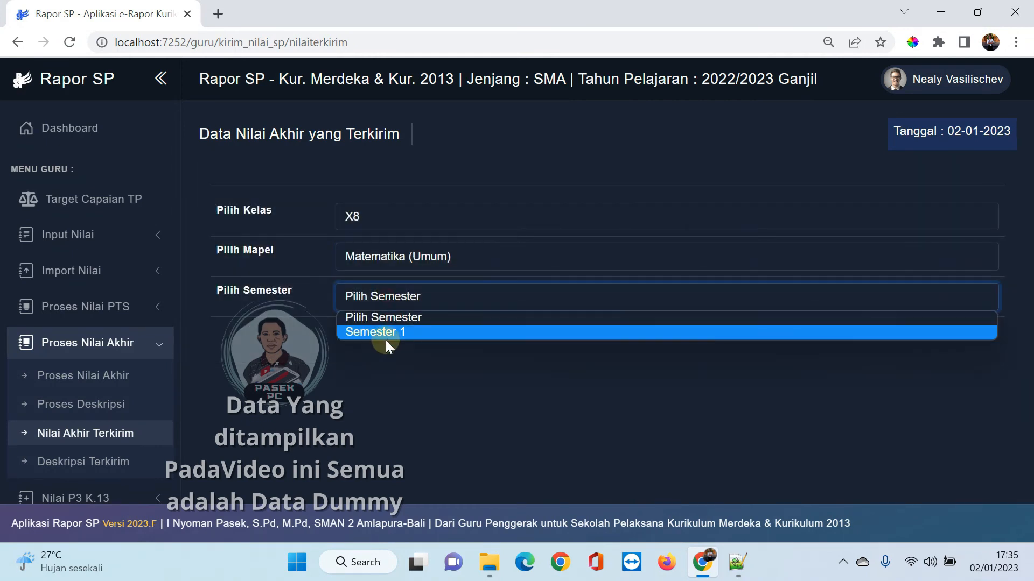
left_click(386, 333)
scroll(570, 343, "down", 20)
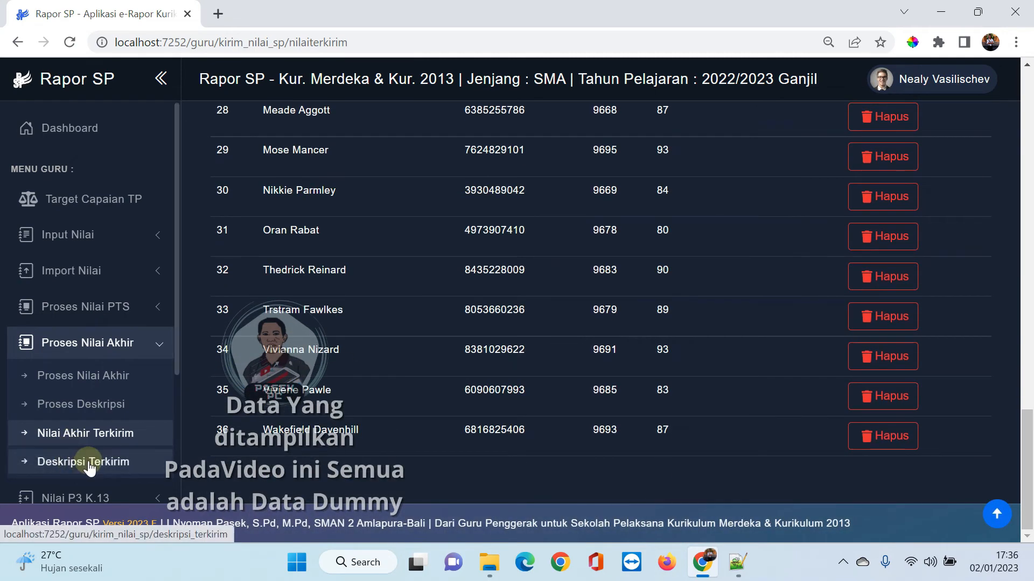
- Open Deskripsi Terkirim and check the sent descriptions for class X8, Matematika (Umum), Semester 1
left_click(144, 455)
left_click(412, 217)
left_click(400, 265)
left_click(397, 257)
left_click(393, 290)
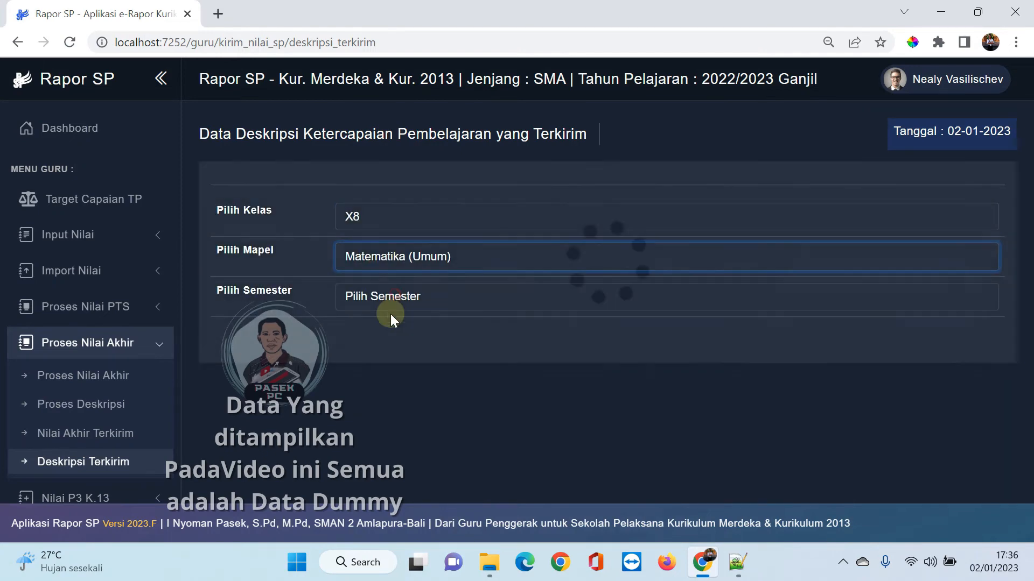
left_click(398, 297)
left_click(392, 331)
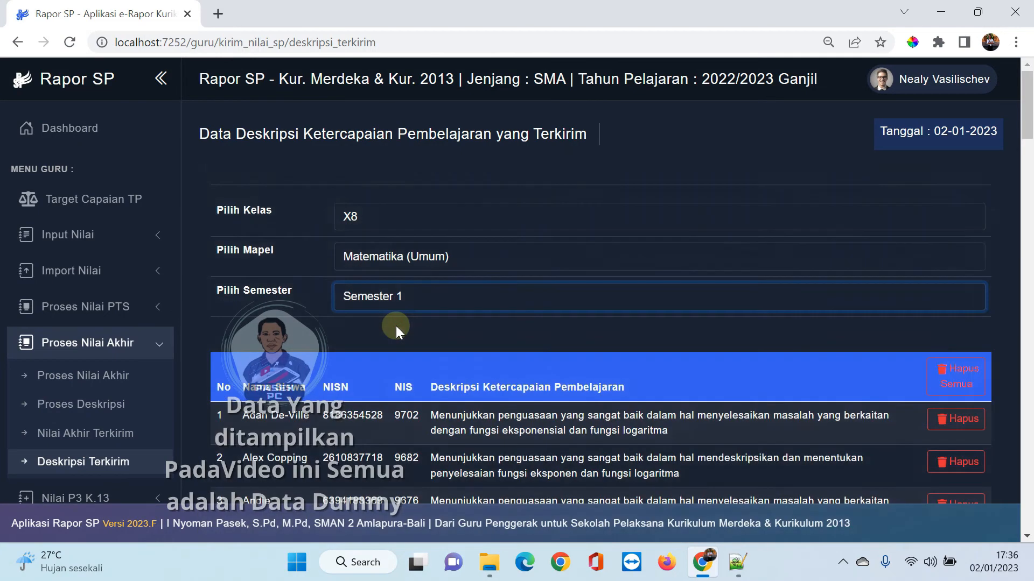
scroll(396, 326, "down", 15)
scroll(396, 325, "down", 20)
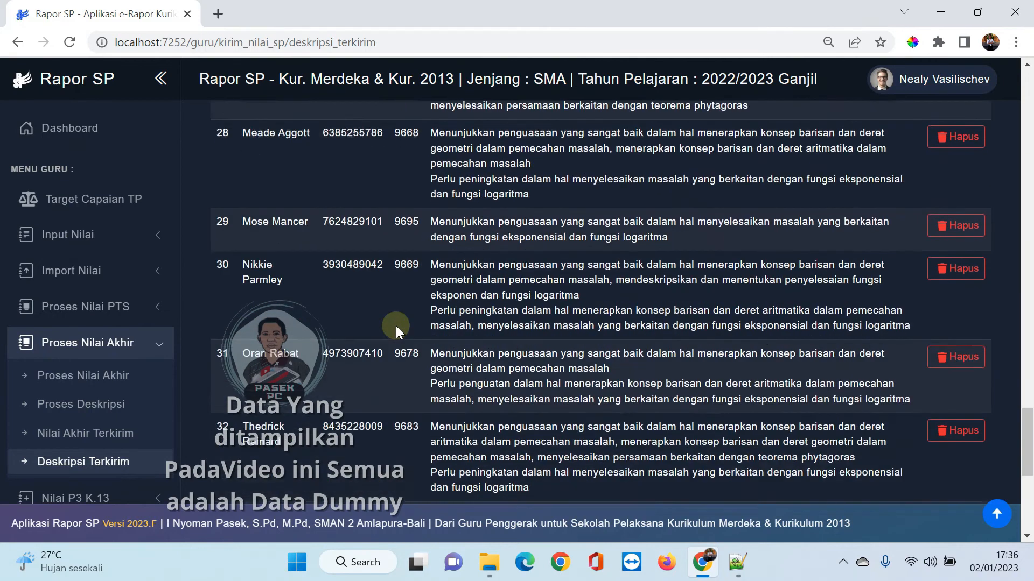
left_click(92, 345)
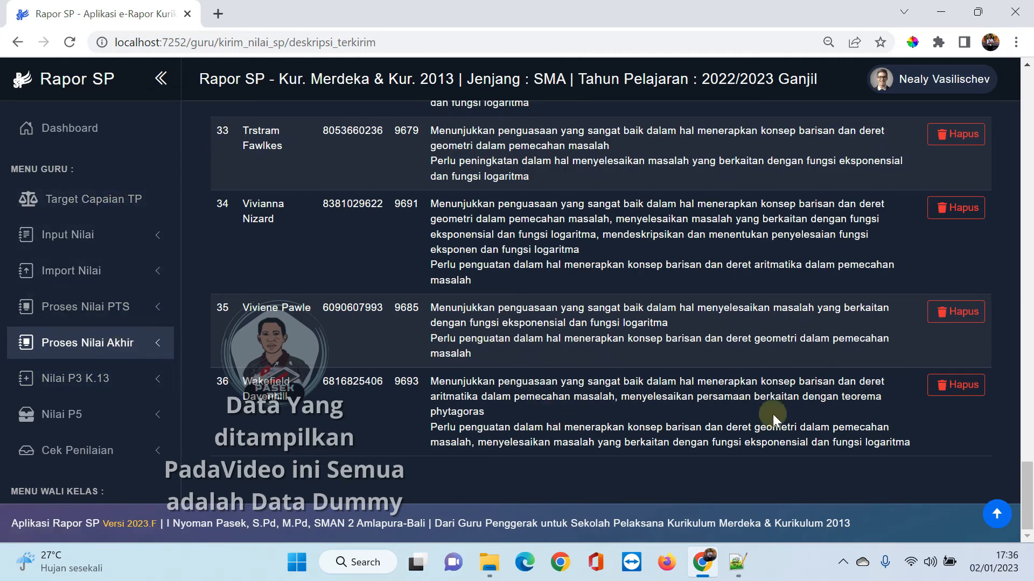
left_click_drag(1028, 485, 985, 84)
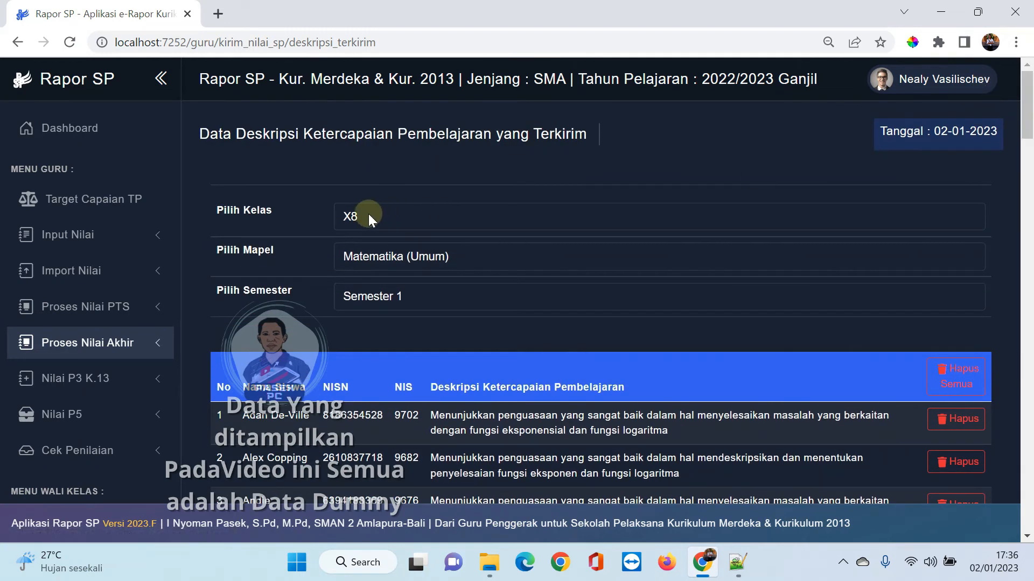
- Load Input Nilai P3 for XII MIPA 3, Semester 1, dimension Beriman, Bertakwa Kepada Tuhan Yang Maha Esa, dan Berakhlak Mulia, and look over the student list
left_click(66, 392)
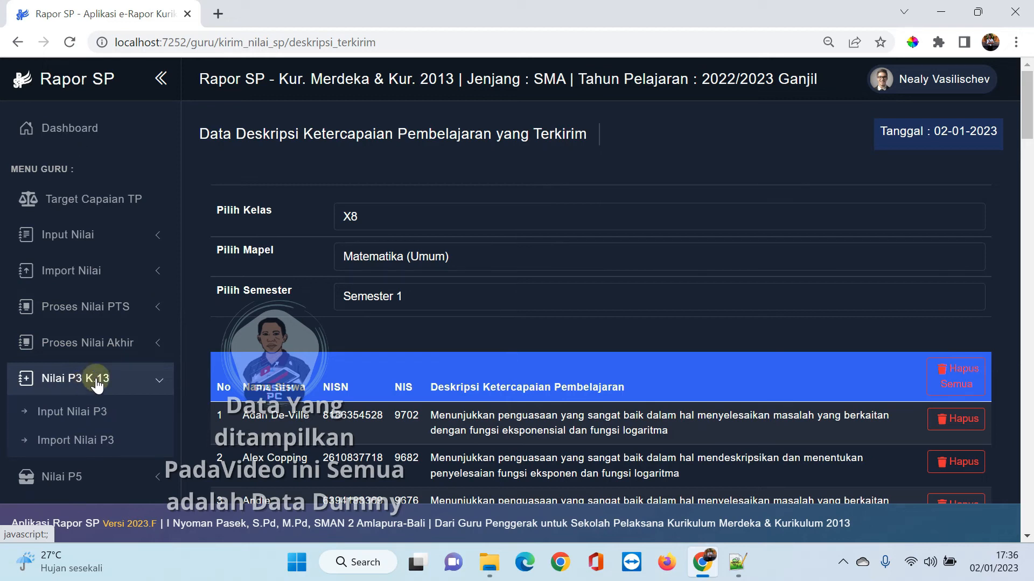
left_click(80, 418)
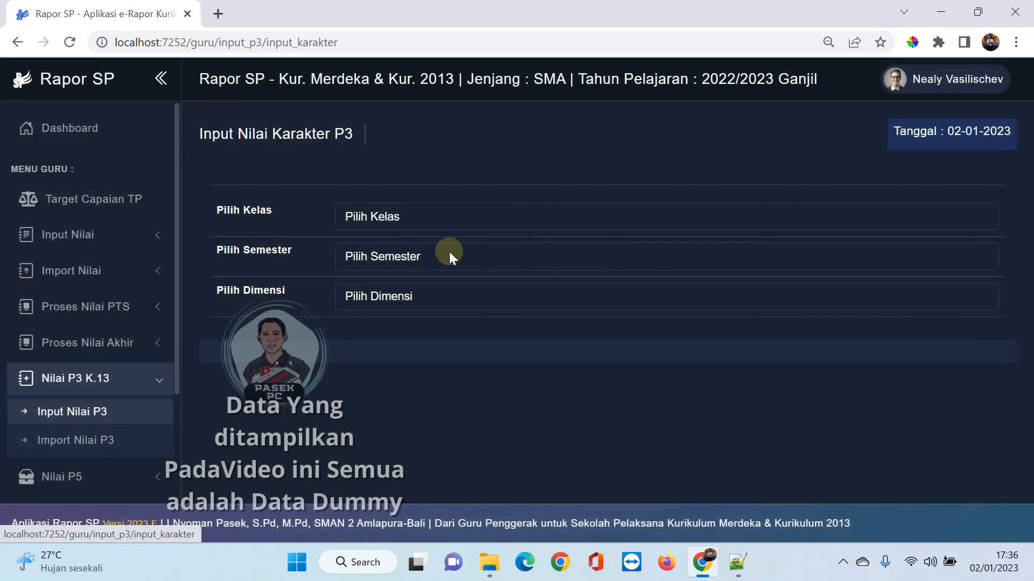
left_click(421, 218)
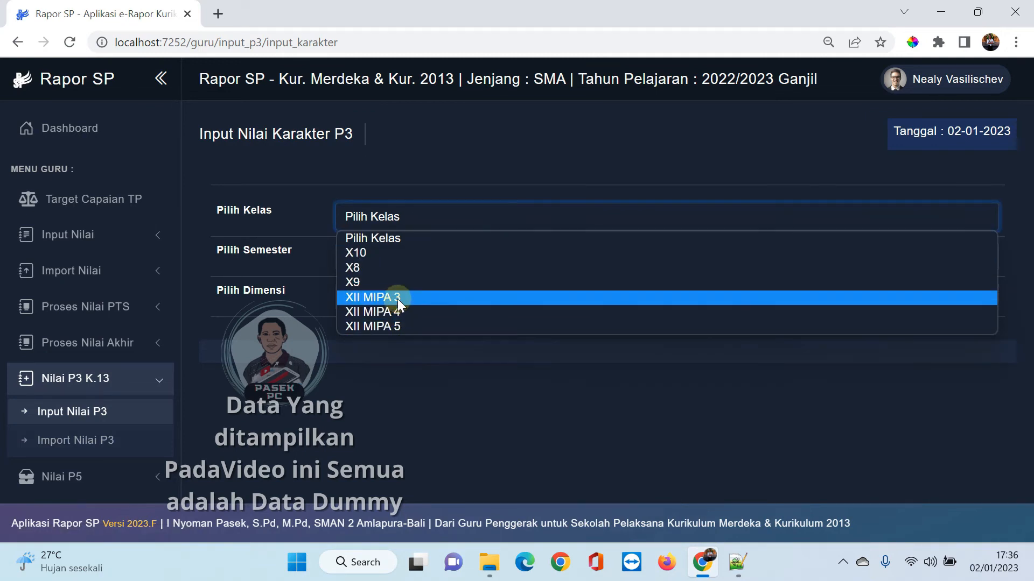
left_click(396, 298)
left_click(408, 252)
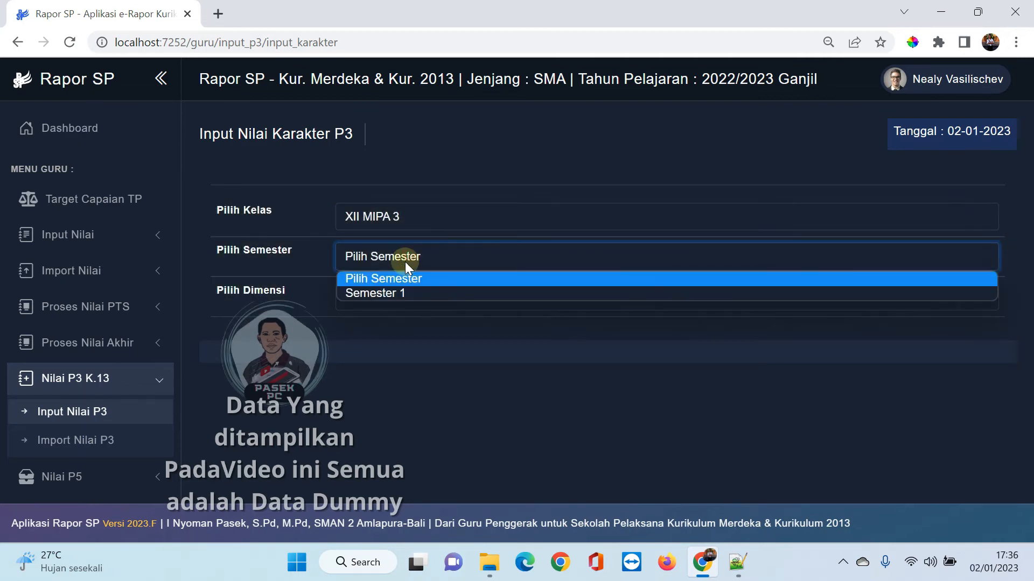
left_click(392, 291)
left_click(389, 295)
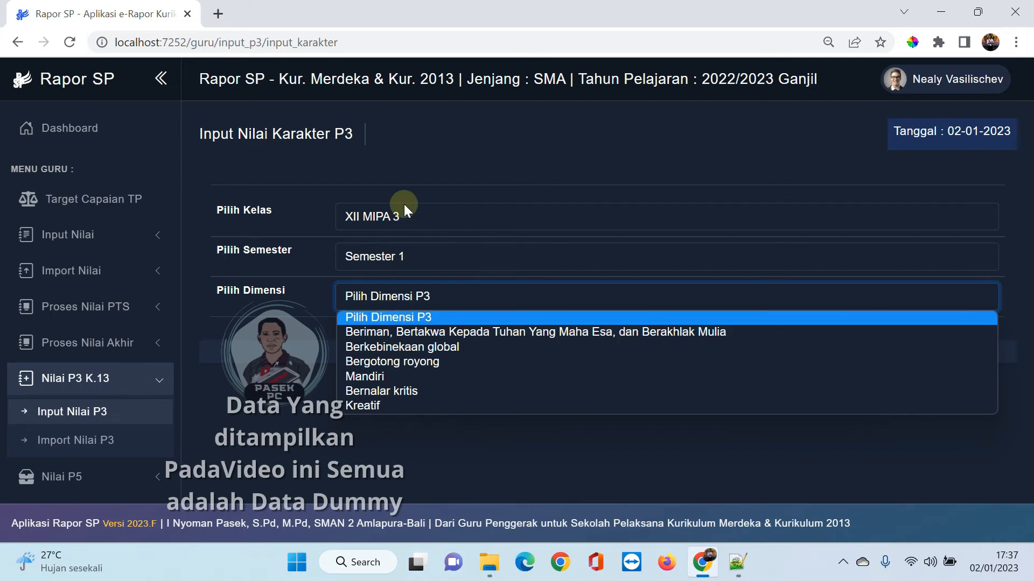
left_click(392, 332)
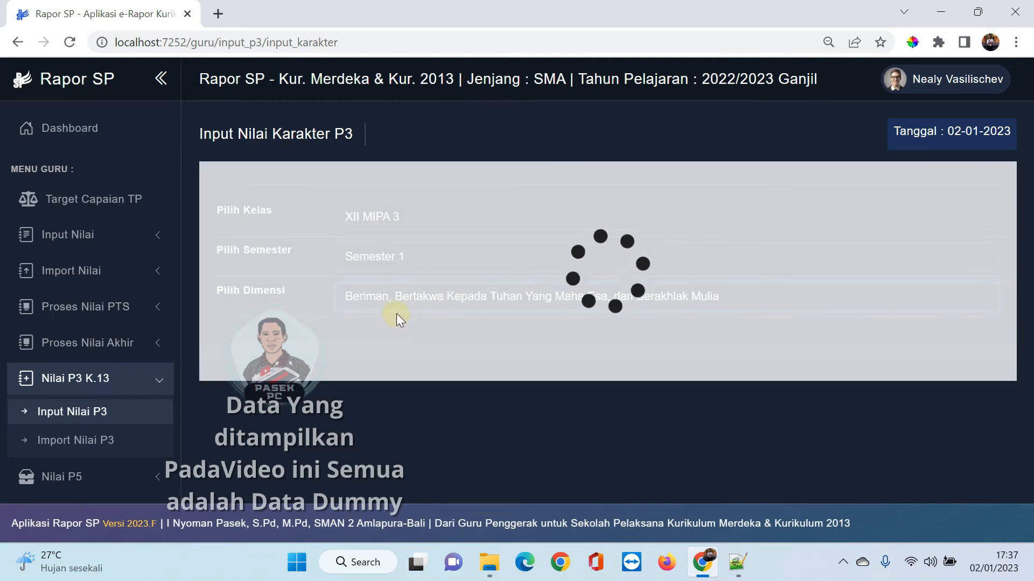
scroll(481, 336, "down", 3)
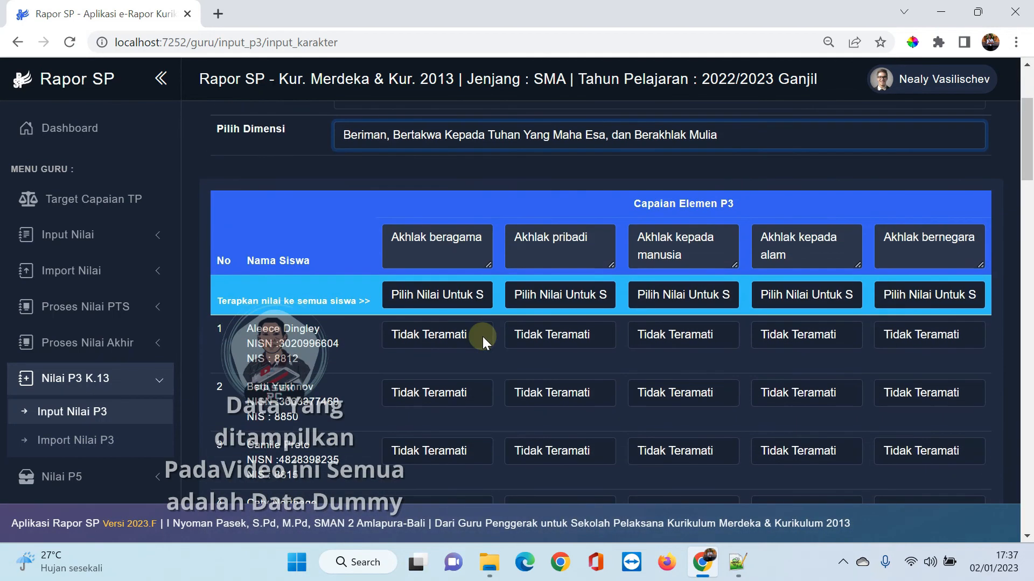
scroll(463, 302, "down", 10)
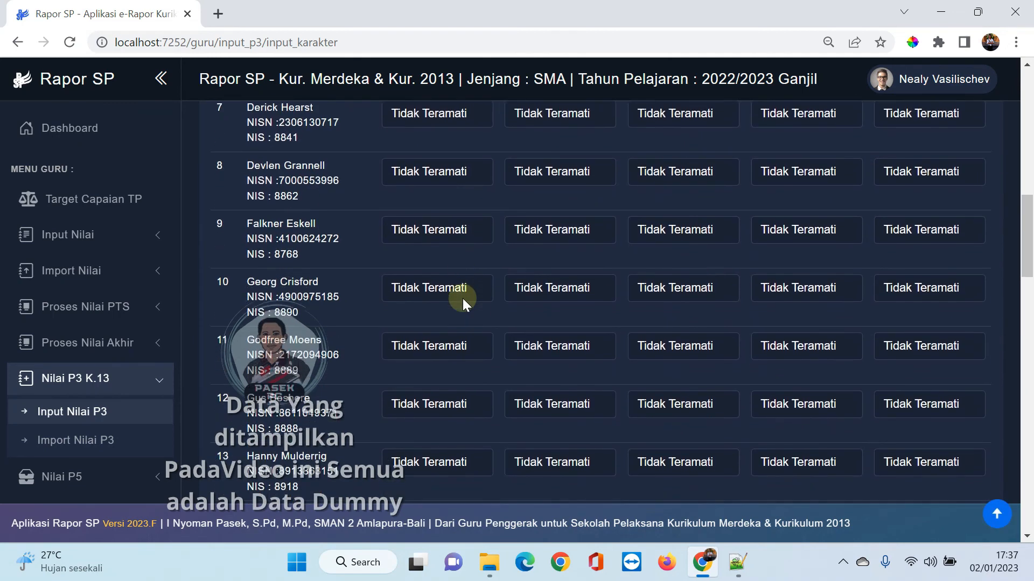
scroll(463, 299, "down", 20)
scroll(463, 299, "up", 20)
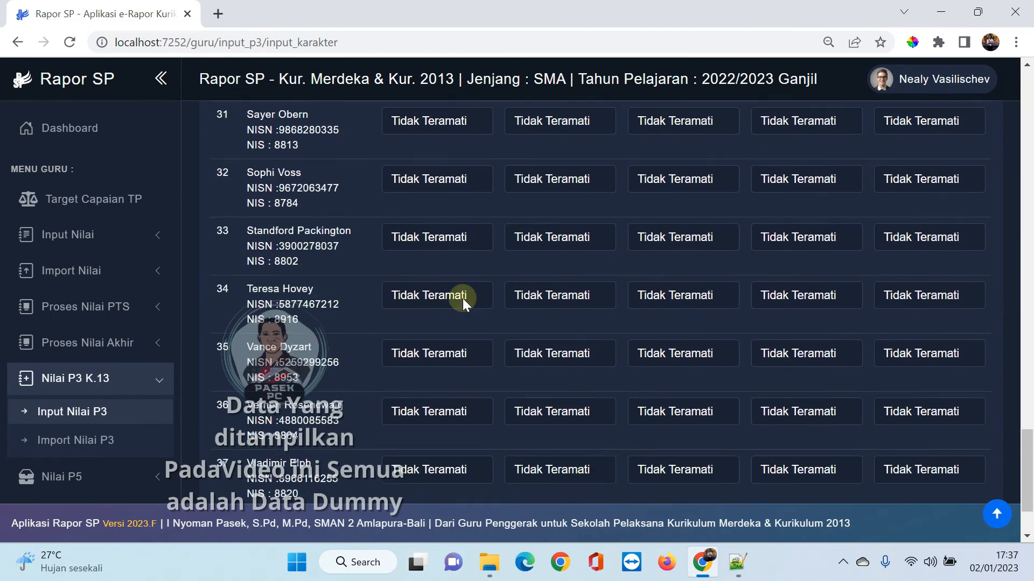
scroll(463, 291, "up", 6)
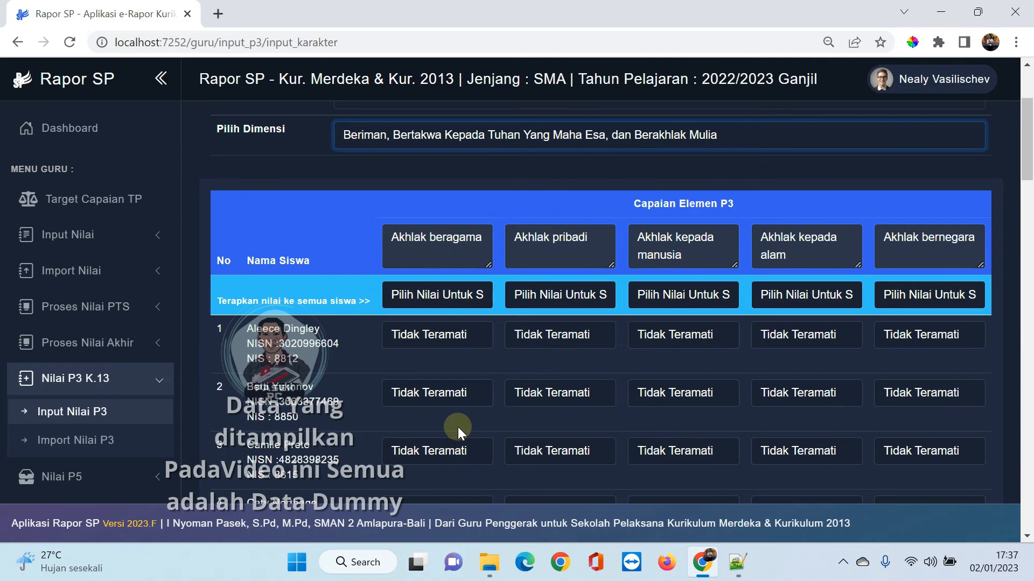
- Set the Akhlak beragama scores of students 1, 2 and 3 to Mulai Berkembang, Sedang Berkembang and Berkembang Sesuai Harapan respectively
scroll(457, 426, "down", 9)
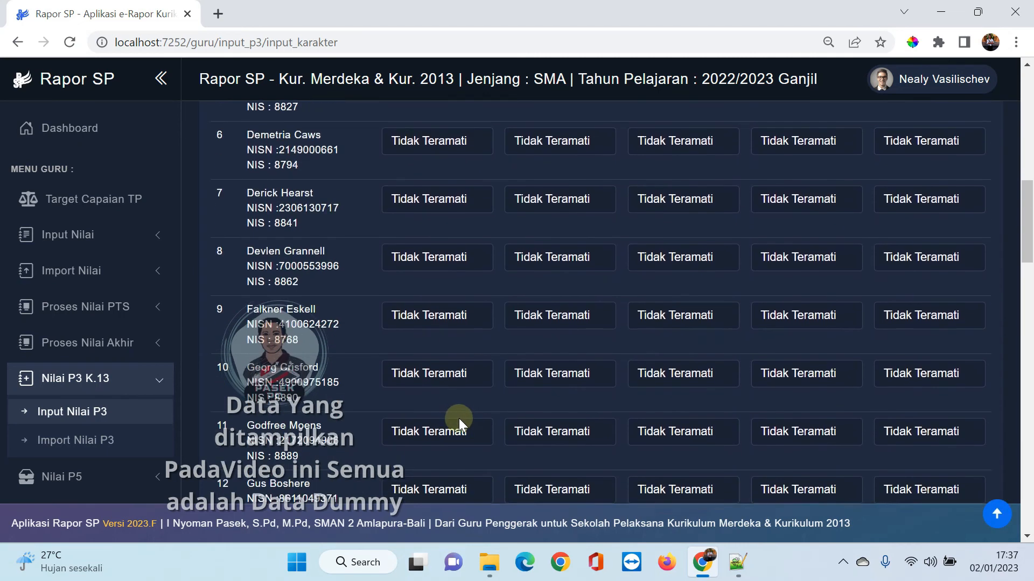
scroll(459, 419, "up", 10)
scroll(550, 350, "down", 4)
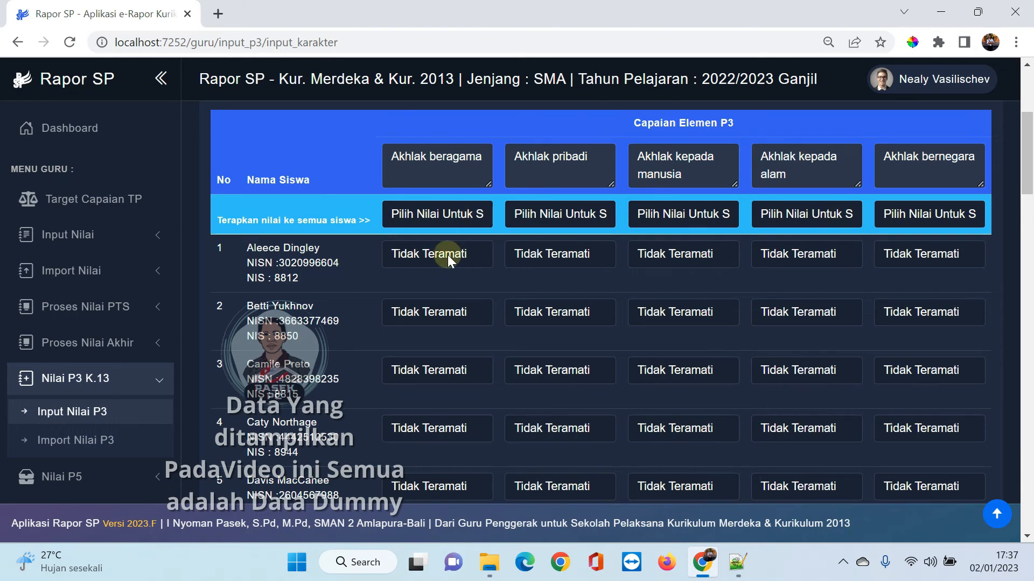
left_click(467, 251)
left_click(460, 286)
left_click(452, 312)
left_click(455, 364)
left_click(456, 369)
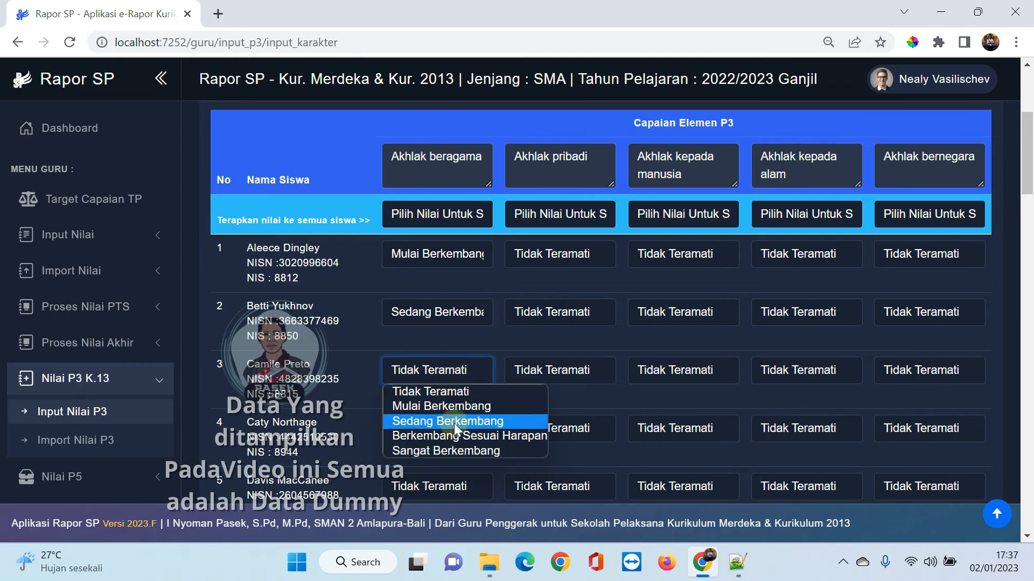
left_click(464, 431)
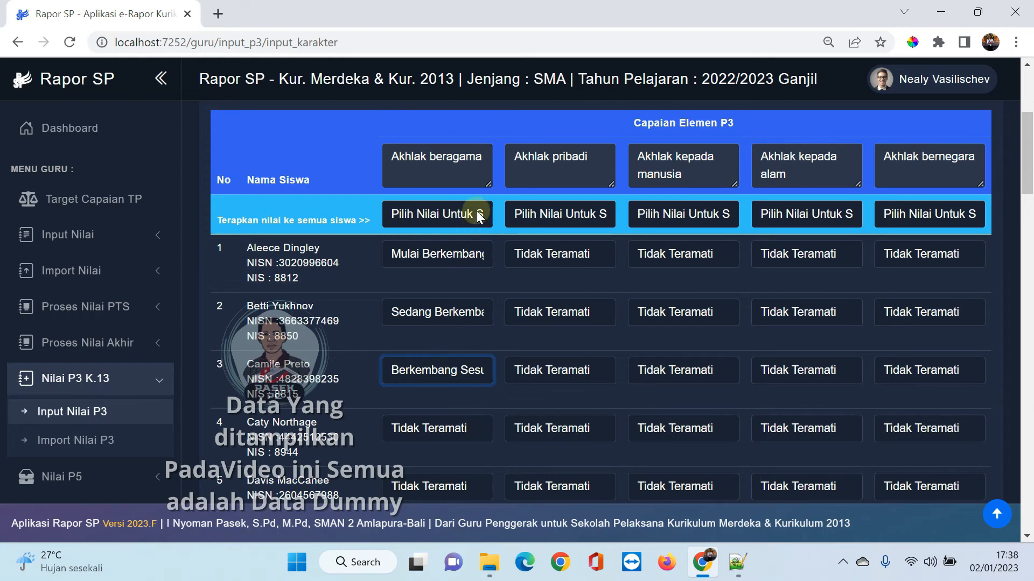
- Apply Berkembang Sesuai Harapan to all students for Akhlak beragama and look over the filled column
left_click(455, 218)
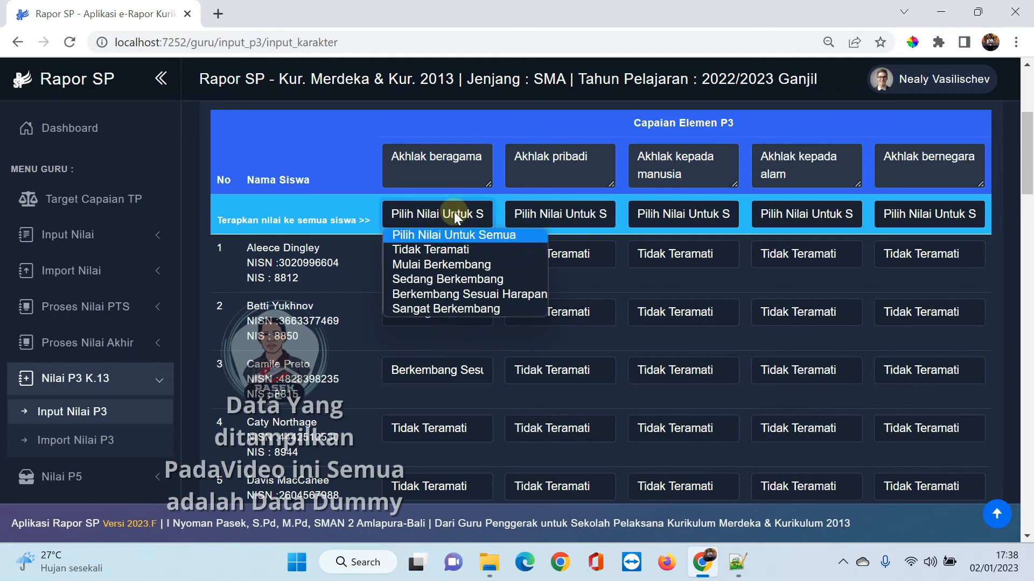
left_click(447, 294)
scroll(454, 220, "down", 20)
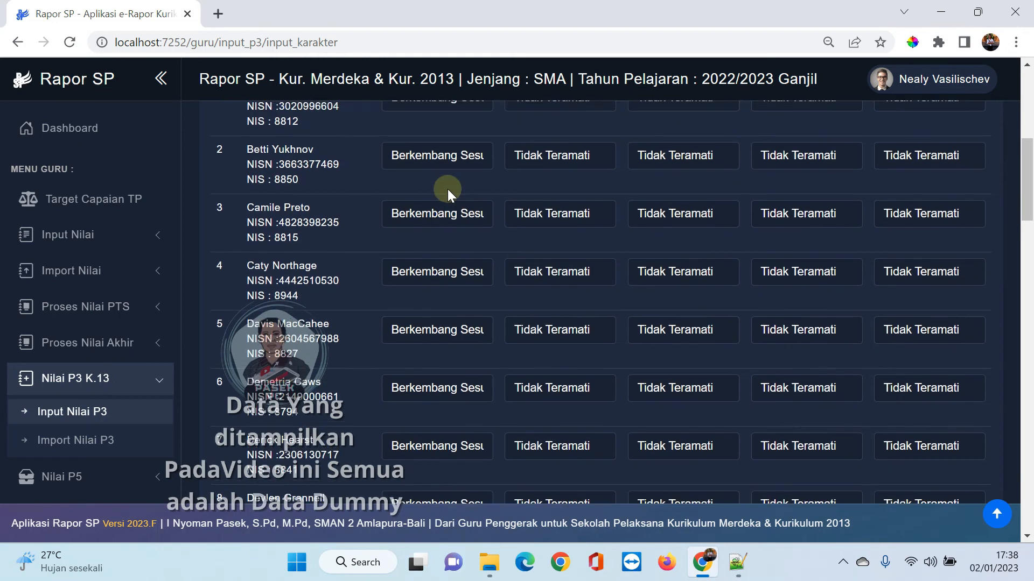
scroll(445, 207, "down", 9)
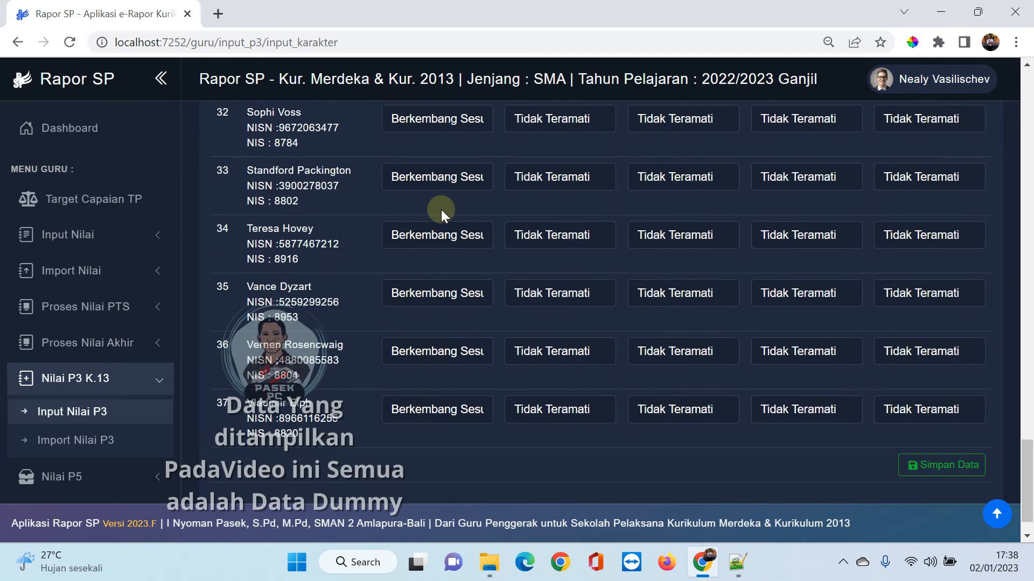
scroll(411, 346, "up", 17)
scroll(460, 223, "up", 12)
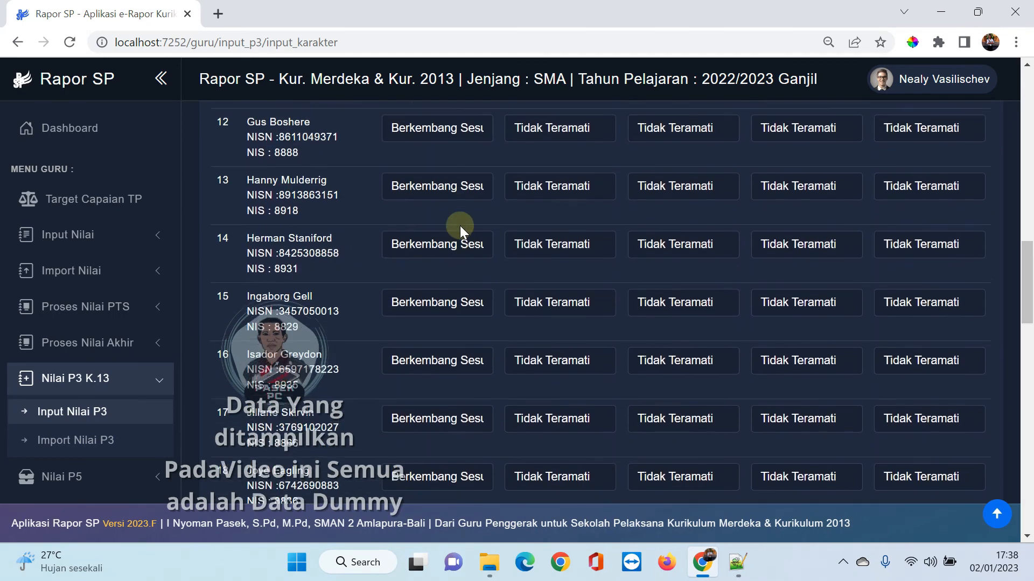
scroll(461, 222, "up", 6)
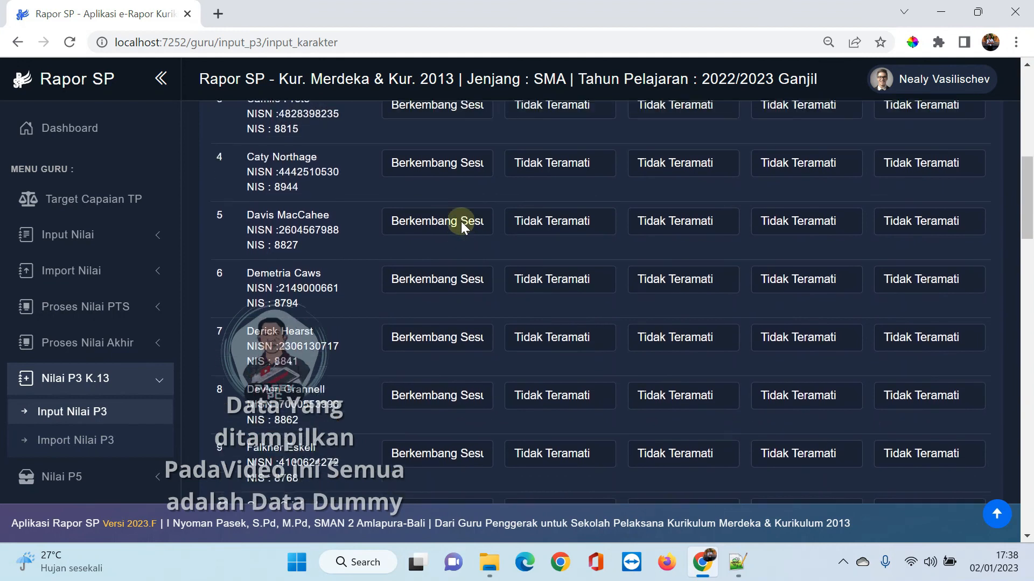
- Set the Akhlak beragama score of student 2 to Sedang Berkembang and of student 4 to Mulai Berkembang
left_click(457, 272)
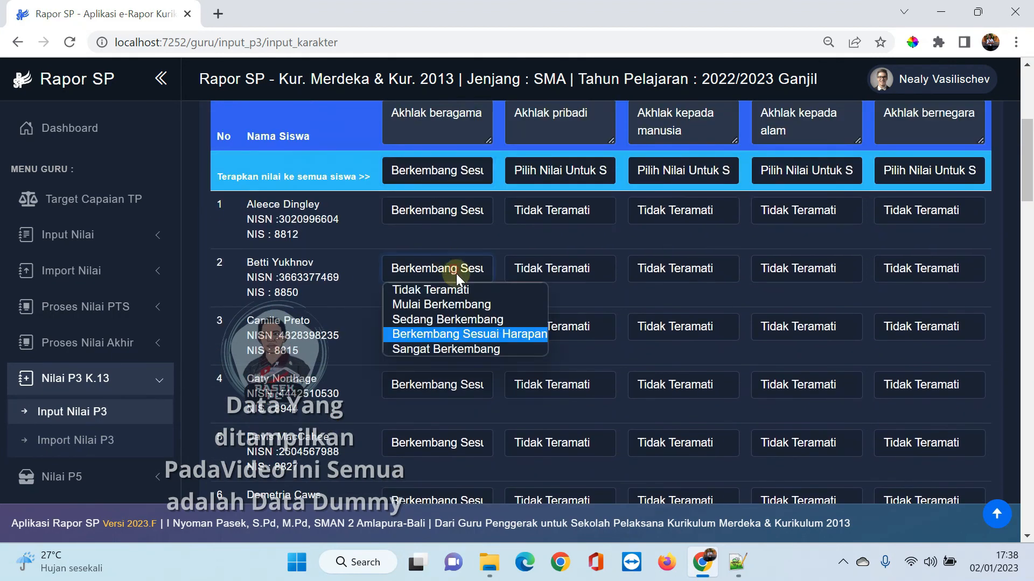
left_click(460, 320)
left_click(442, 384)
left_click(455, 422)
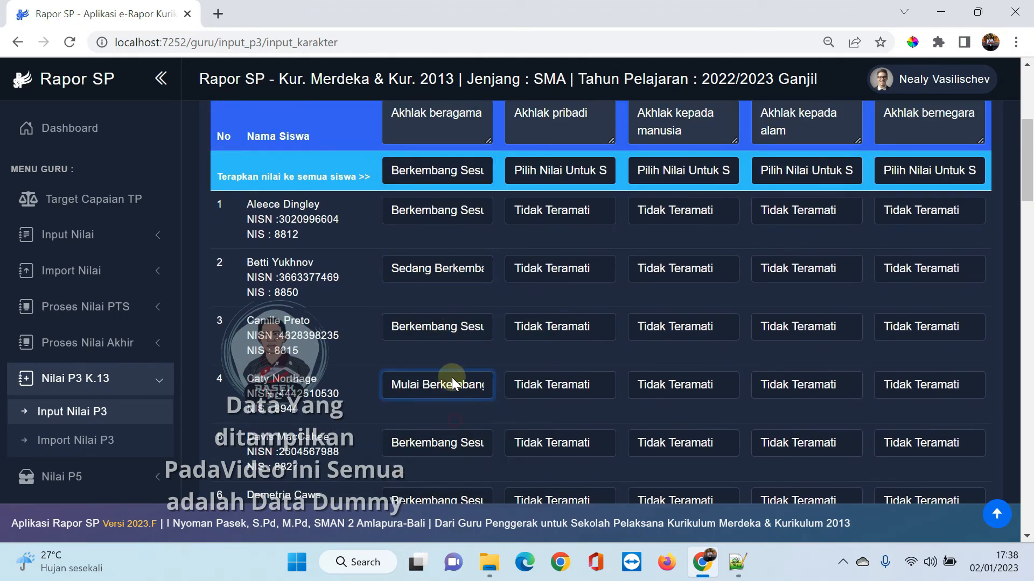
- Set the Akhlak beragama score of student 6 to Mulai Berkembang and of students 7 and 8 to Sangat Berkembang
scroll(453, 350, "down", 4)
left_click(460, 258)
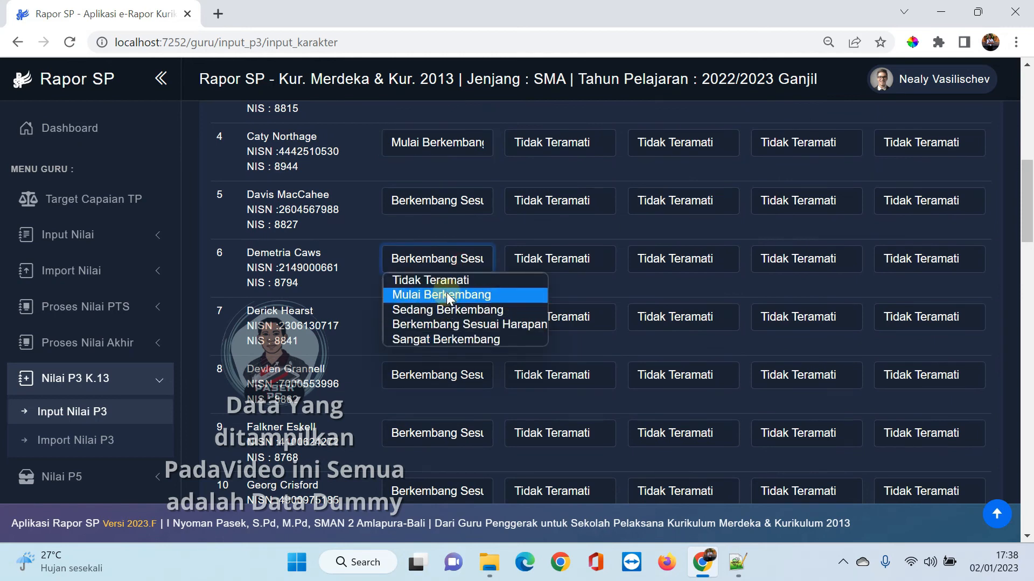
left_click(445, 292)
left_click(461, 320)
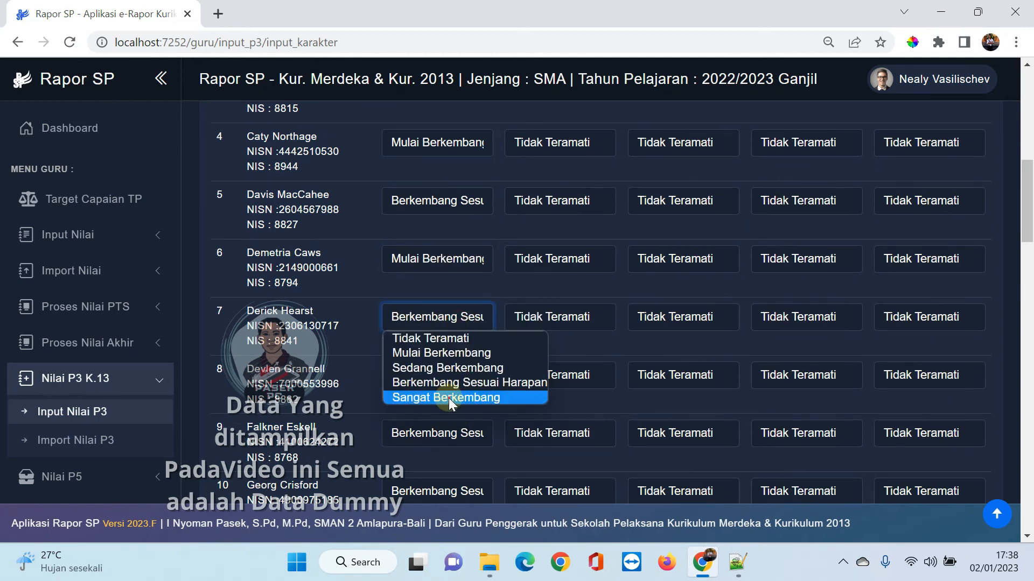
left_click(448, 399)
left_click(454, 375)
left_click(447, 457)
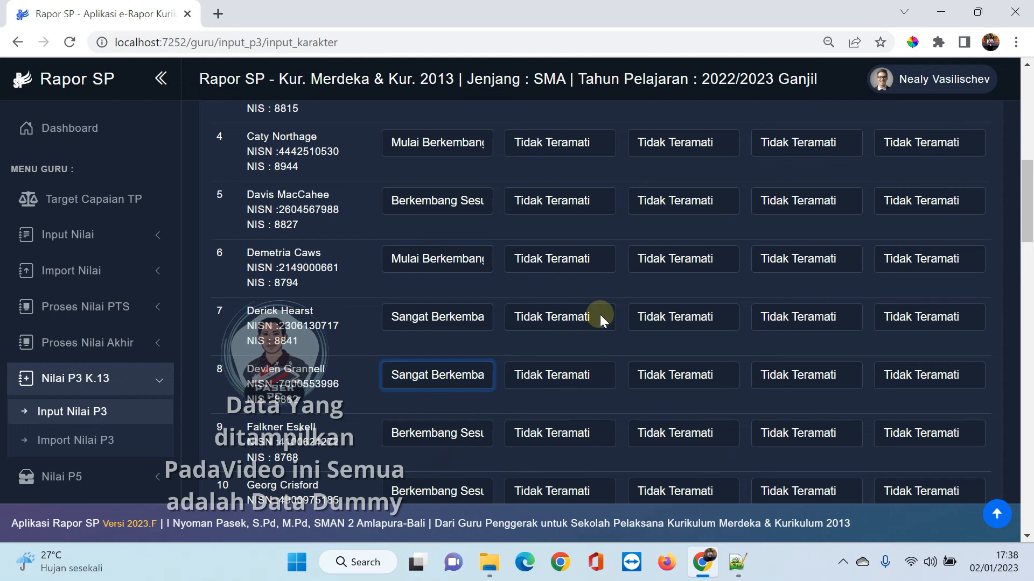
- Apply Sedang Berkembang to all students for Akhlak kepada alam and look over the filled column
scroll(600, 314, "up", 7)
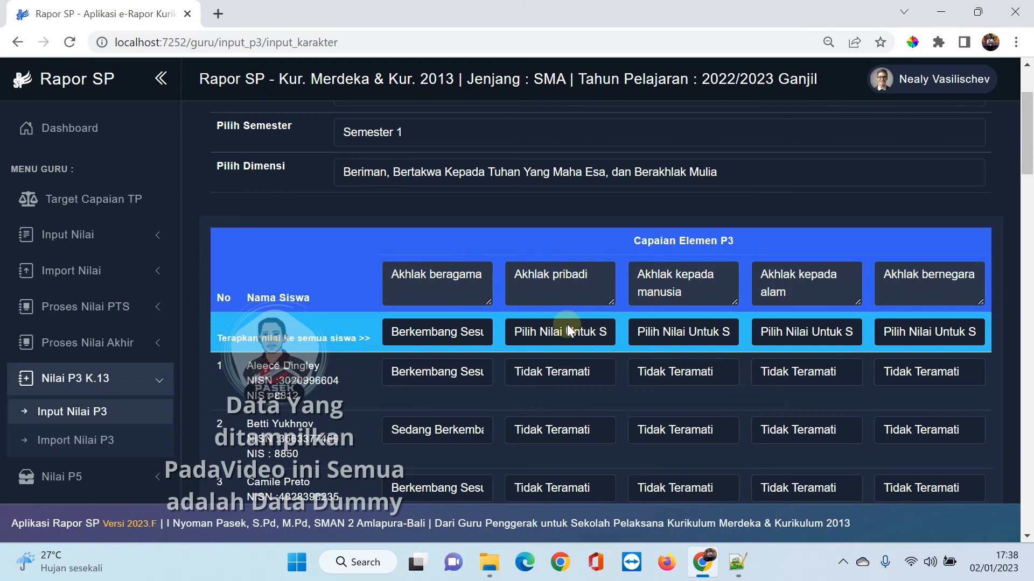
left_click(845, 331)
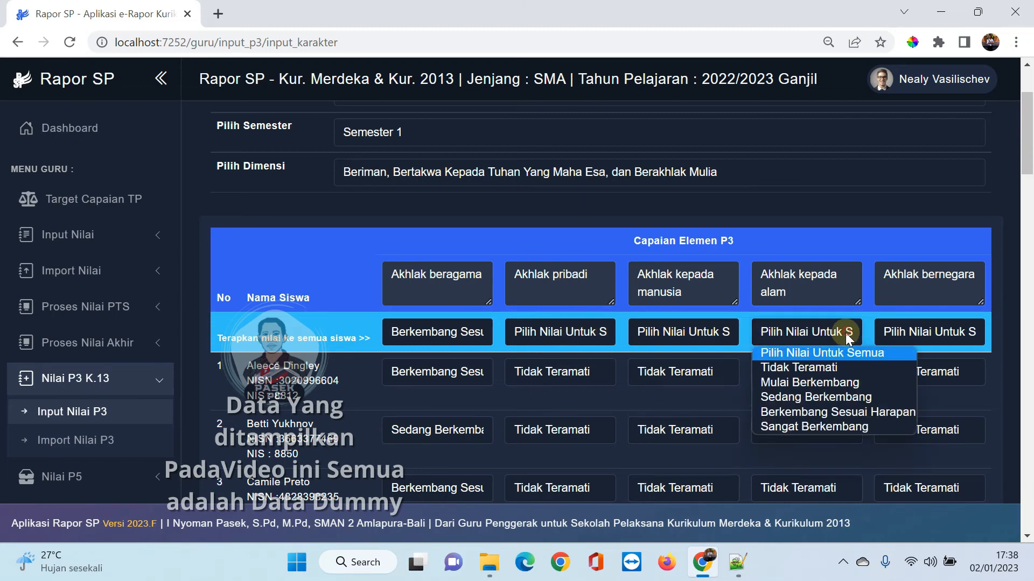
left_click(835, 396)
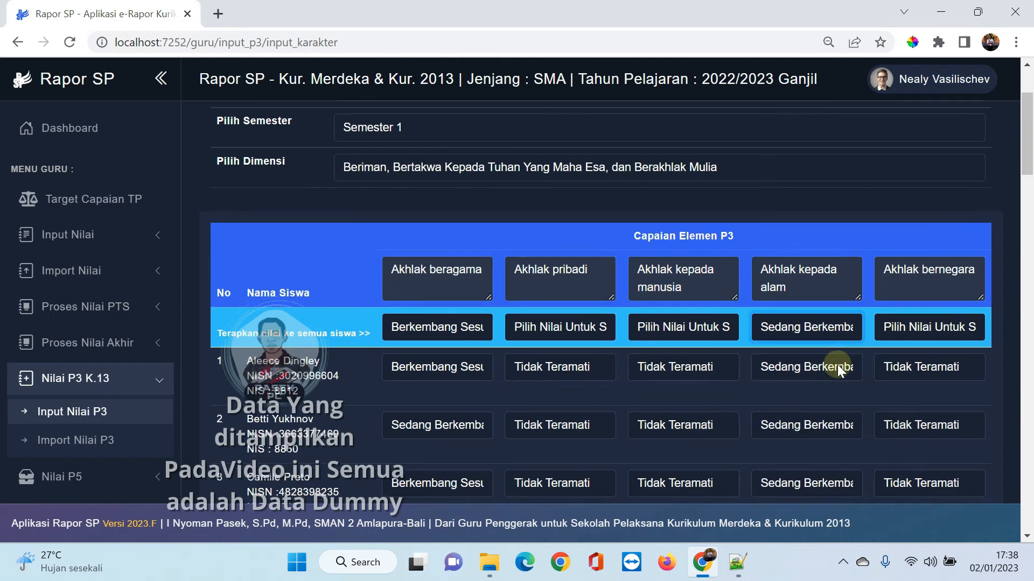
scroll(833, 370, "down", 20)
scroll(828, 379, "down", 14)
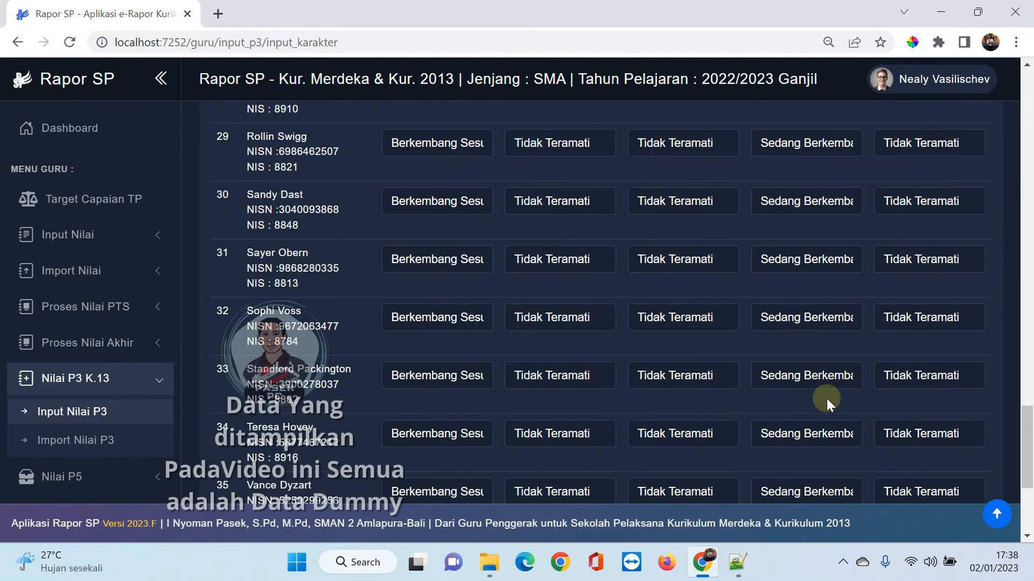
scroll(825, 404, "up", 12)
scroll(824, 342, "up", 20)
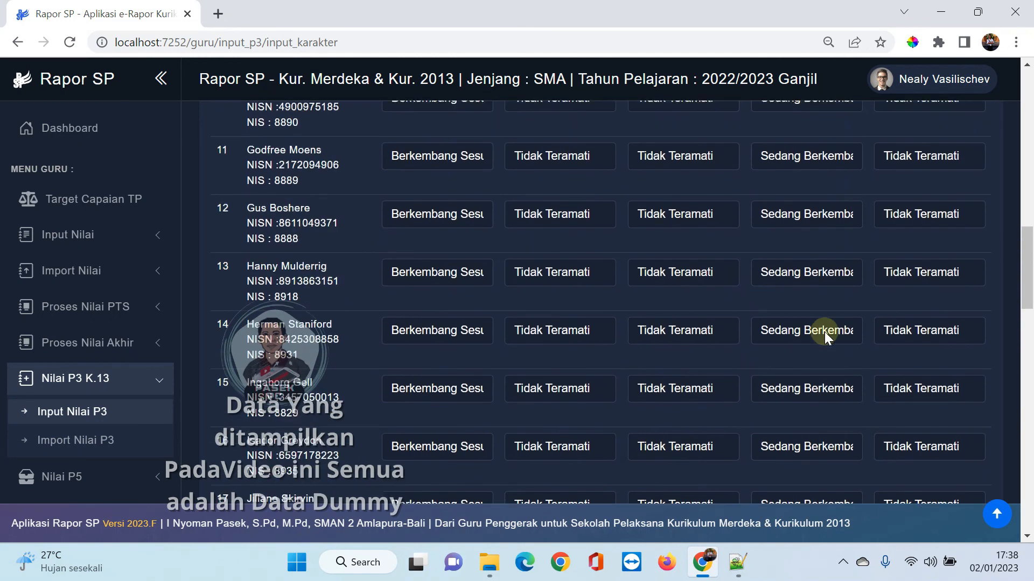
- Set the Akhlak kepada alam scores of students 1 to 4 to Berkembang Sesuai Harapan, Sedang Berkembang, Mulai Berkembang and Sangat Berkembang respectively
left_click(813, 455)
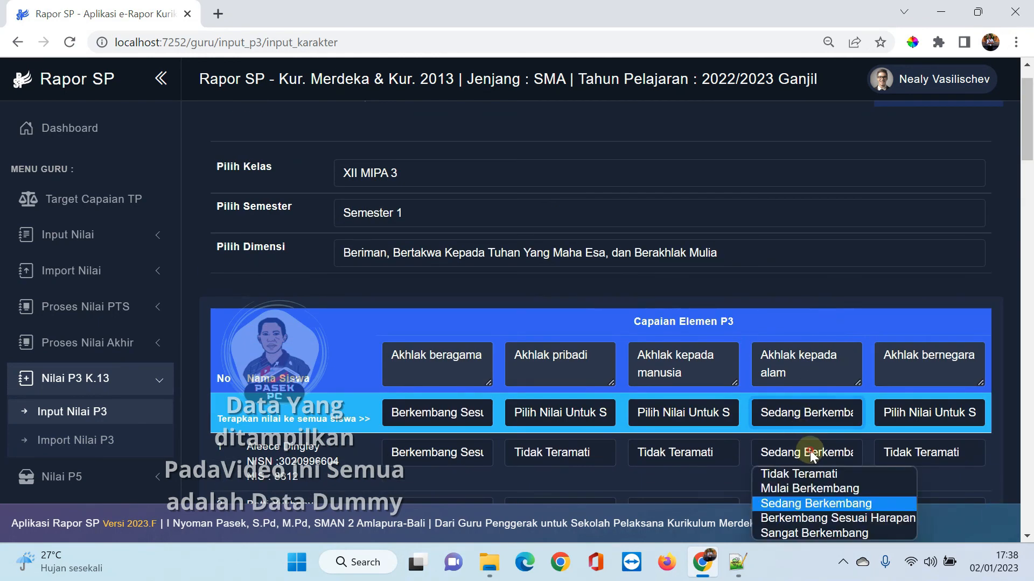
left_click(809, 517)
scroll(809, 377, "down", 3)
left_click(808, 349)
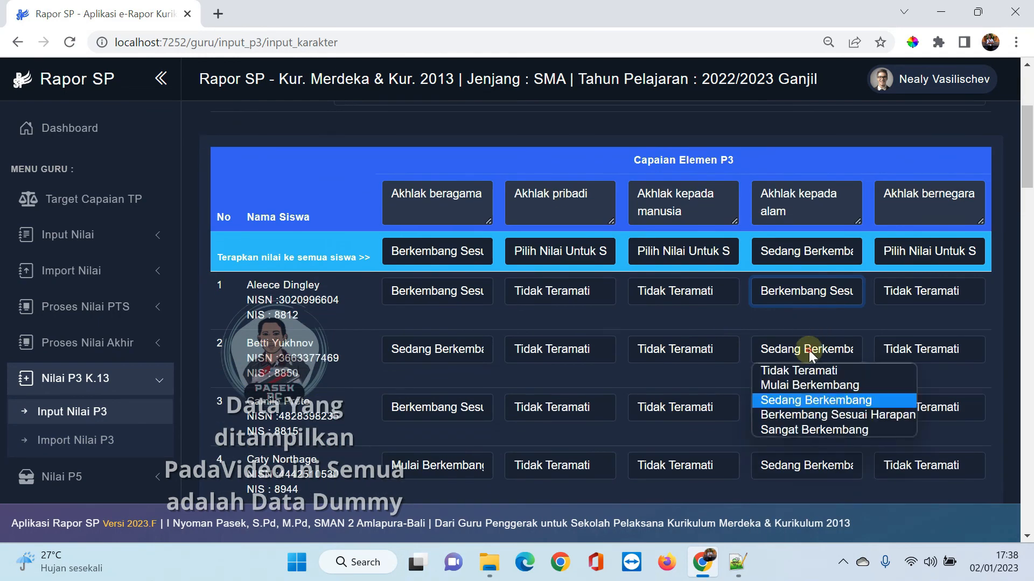
left_click(800, 399)
left_click(808, 408)
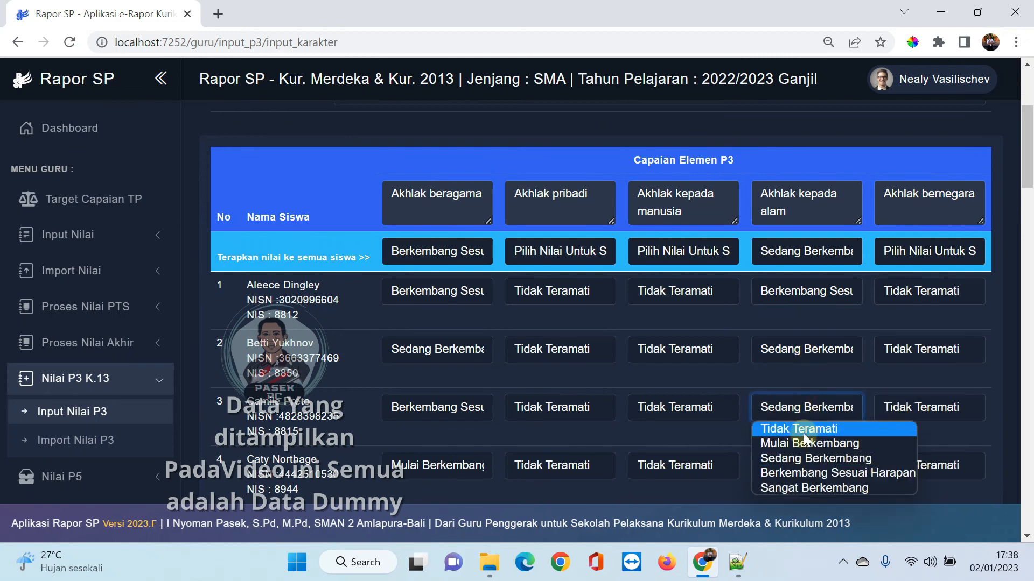
left_click(799, 443)
left_click(807, 466)
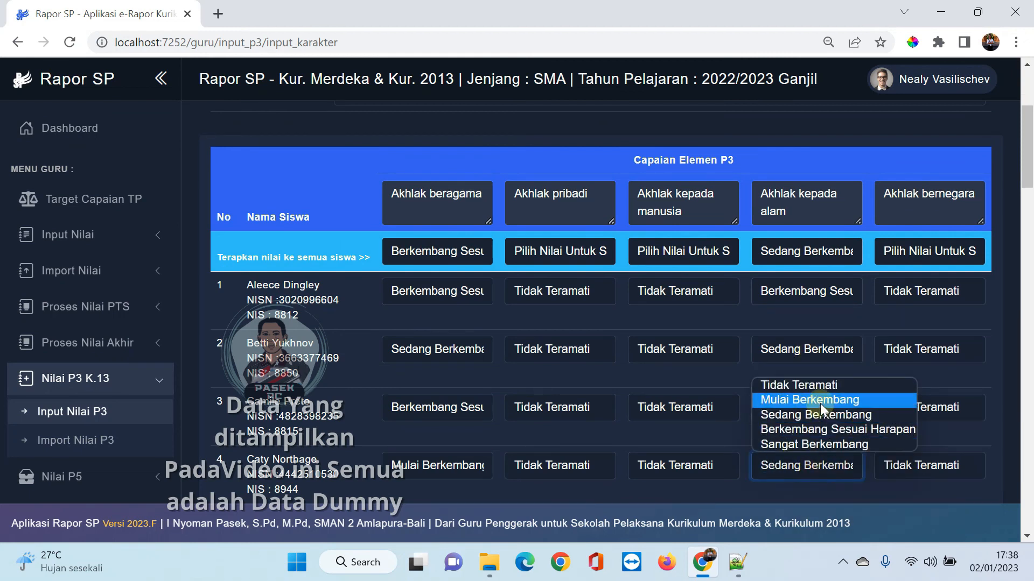
left_click(808, 443)
- Save the P3 scores of this dimension and look over the saved student list
scroll(821, 355, "down", 5)
scroll(819, 345, "down", 20)
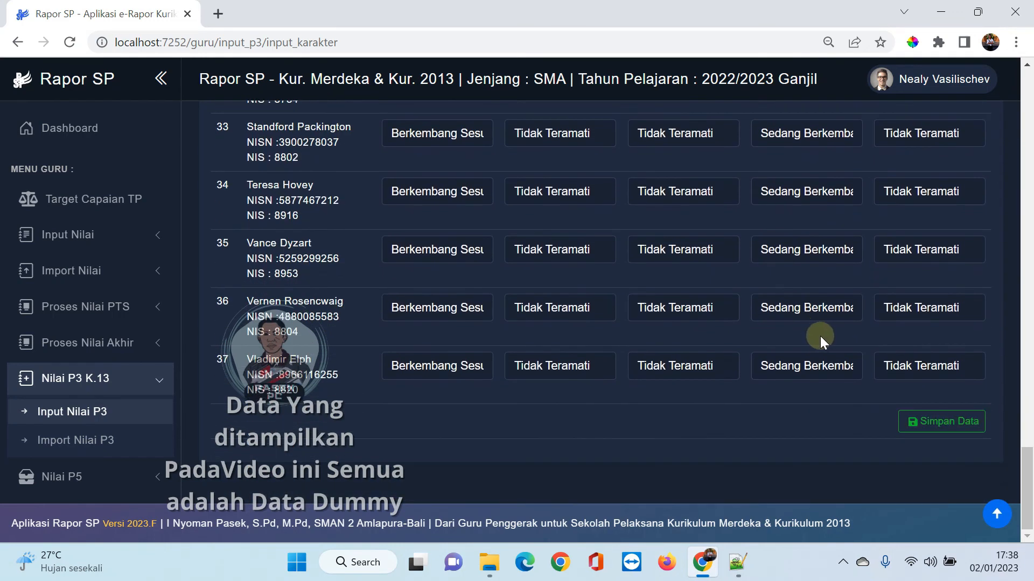
left_click(924, 423)
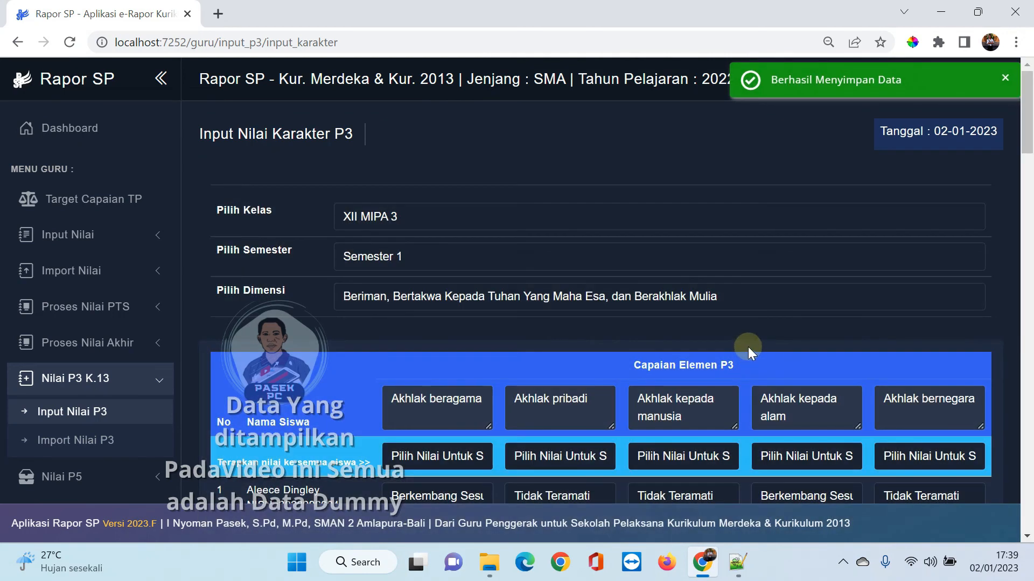
scroll(747, 347, "down", 6)
scroll(887, 316, "down", 20)
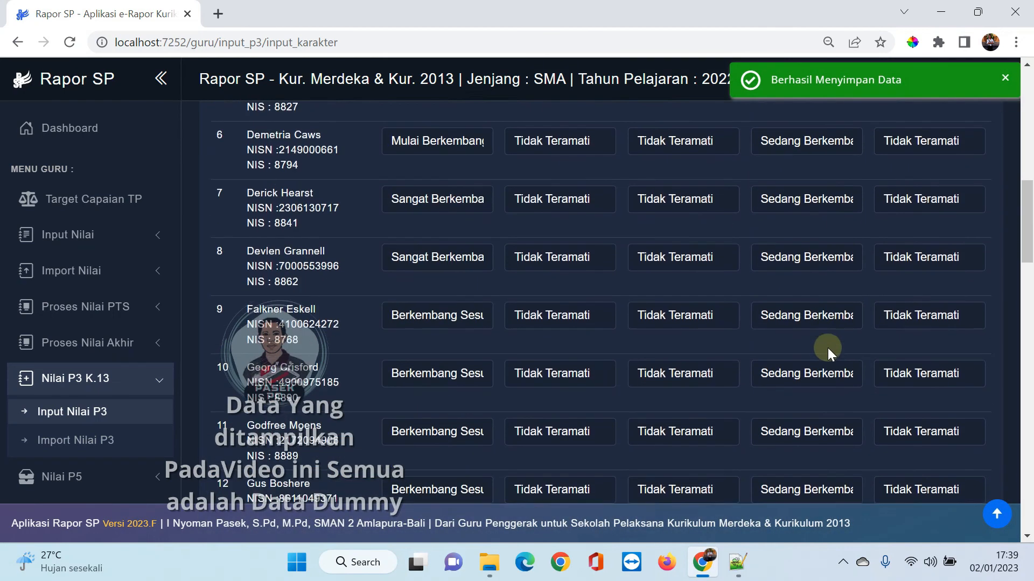
scroll(835, 373, "up", 20)
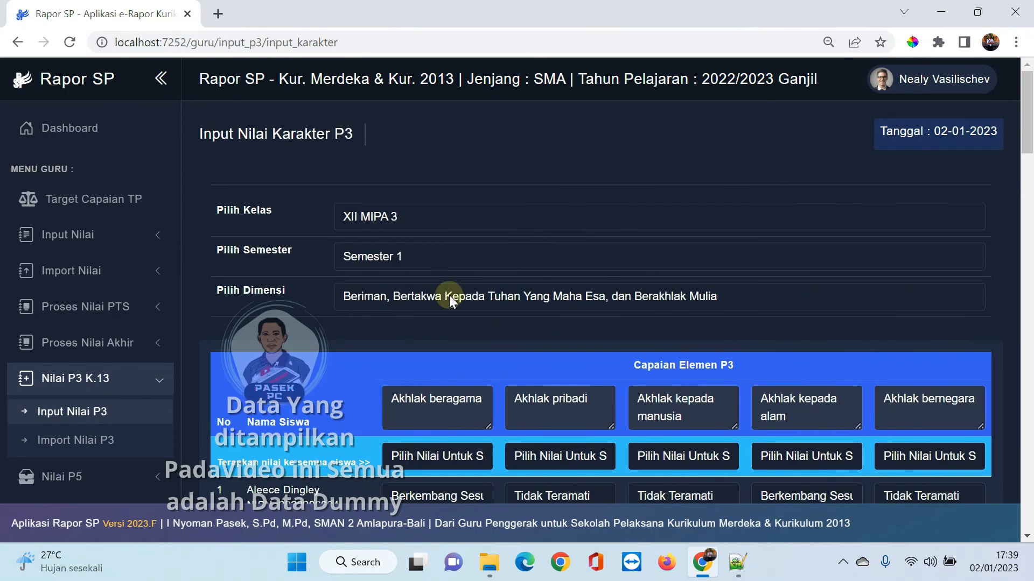
- Switch the P3 dimension to Berkebinekaan global and look over its elements
left_click(447, 294)
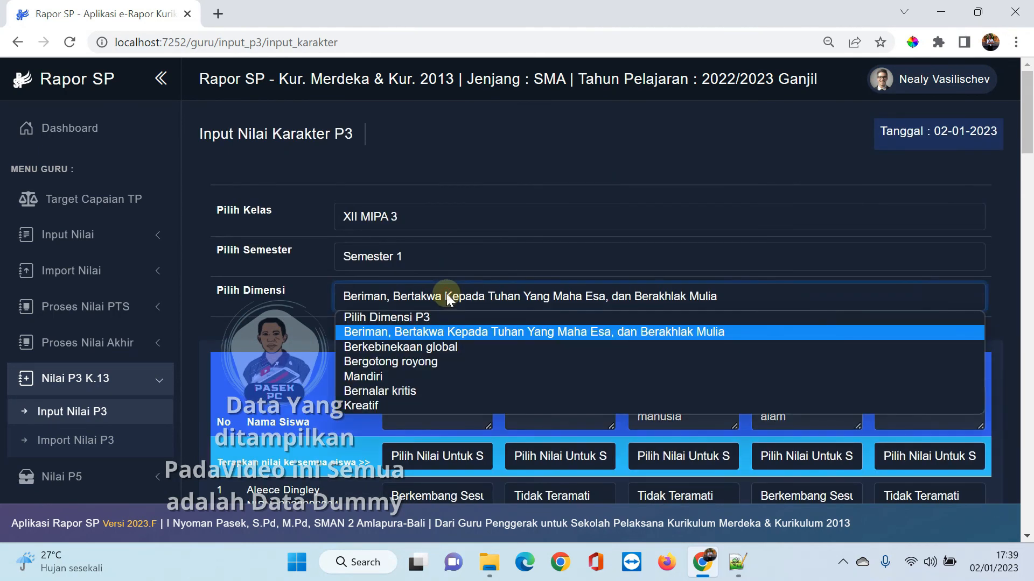
left_click(445, 347)
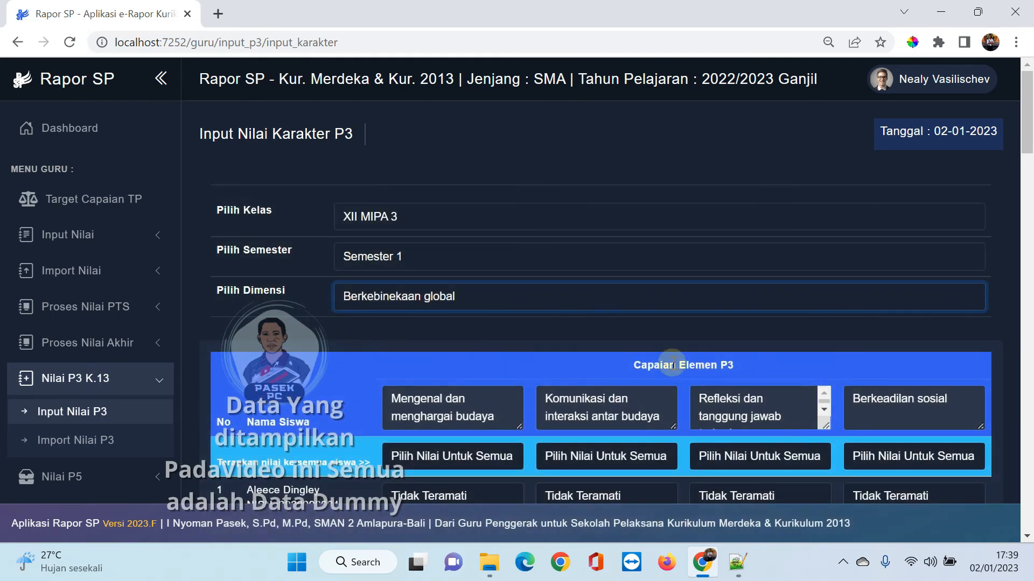
scroll(763, 377, "down", 4)
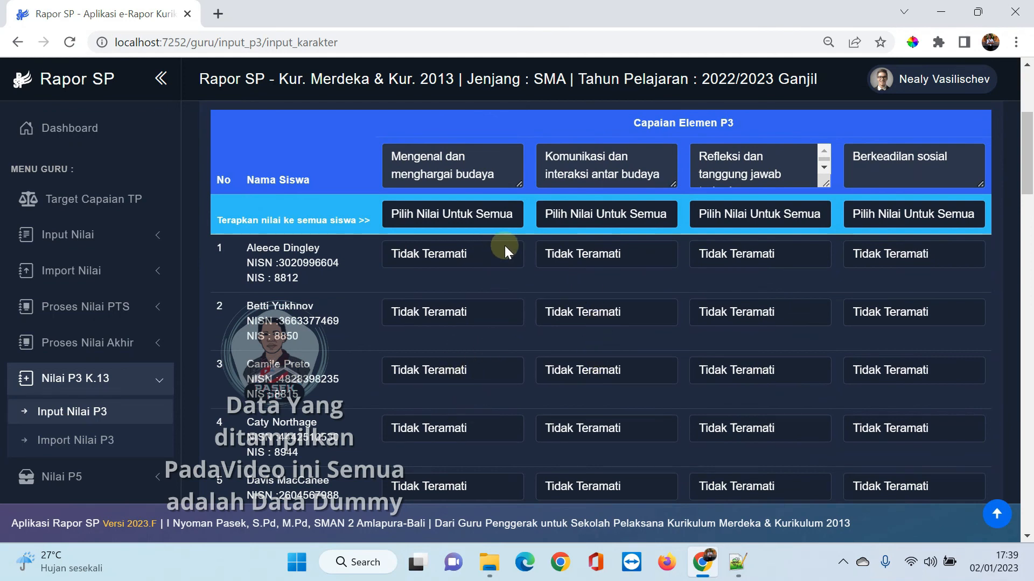
scroll(498, 227, "up", 4)
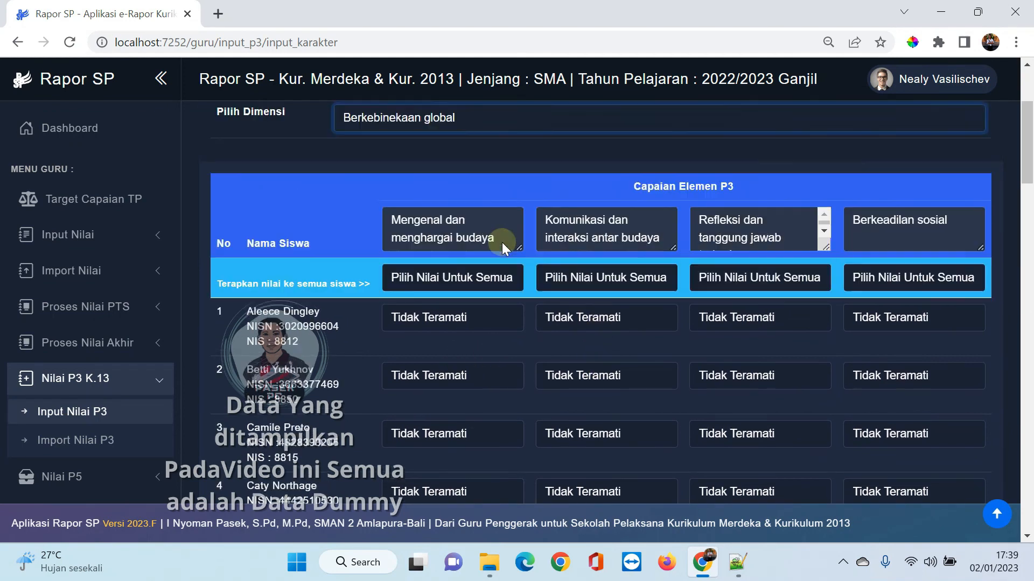
scroll(485, 327, "down", 3)
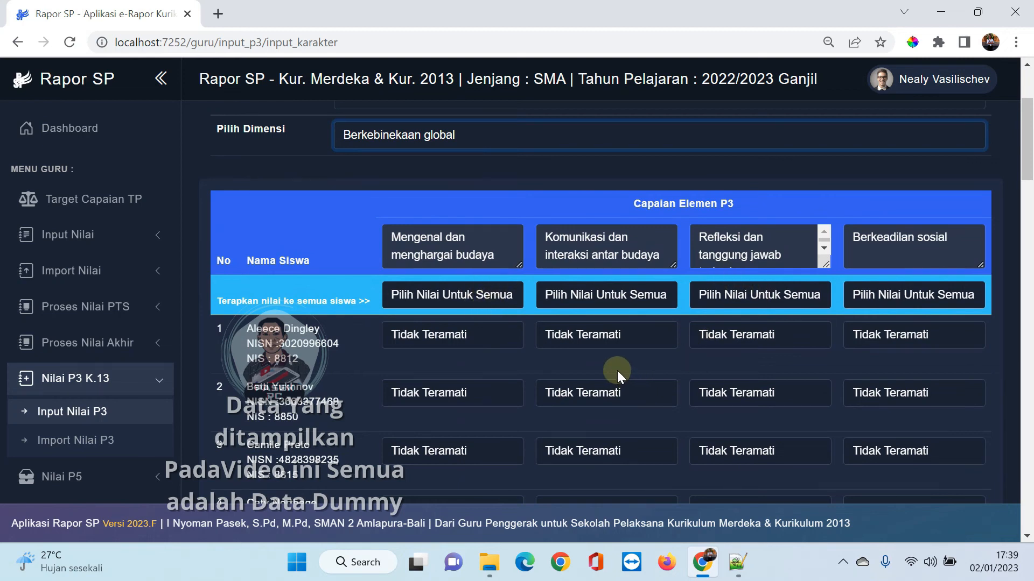
- Apply Sedang Berkembang to all students for the element Mengenal dan menghargai budaya
left_click(489, 296)
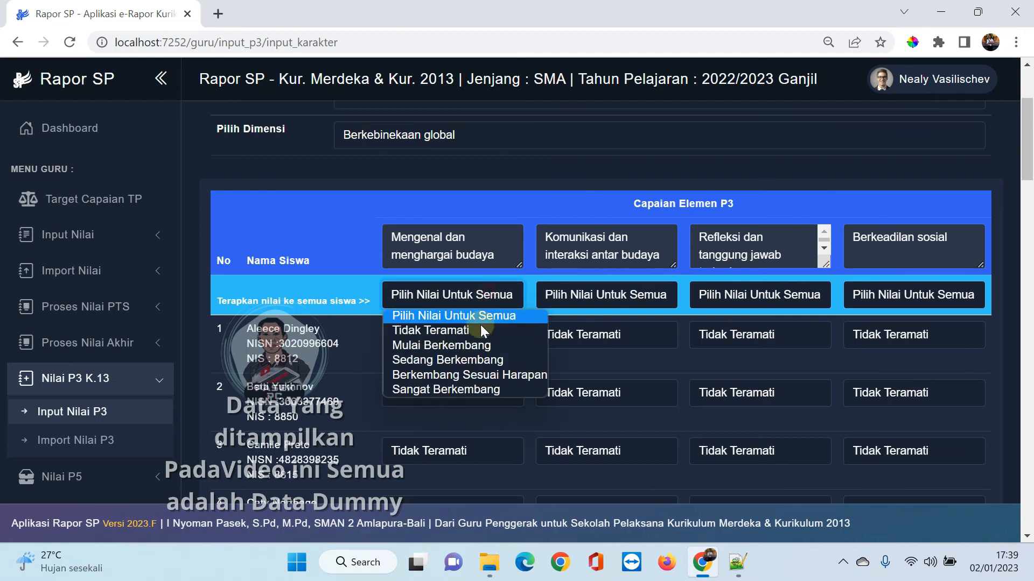
left_click(468, 356)
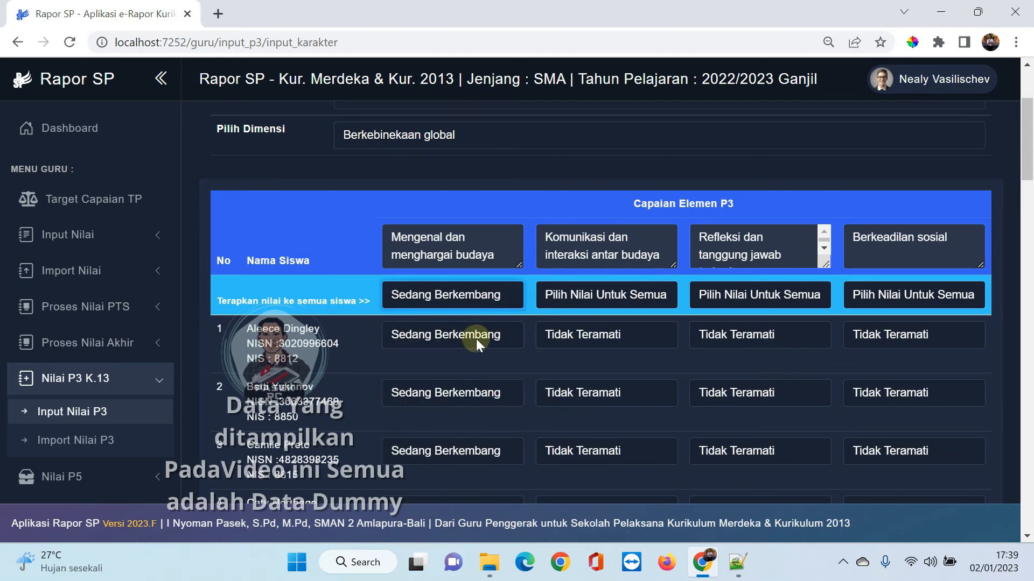
- Set student 12's Mengenal dan menghargai budaya score to Berkembang Sesuai Harapan and save the P3 scores of this dimension
scroll(476, 338, "down", 15)
left_click(472, 170)
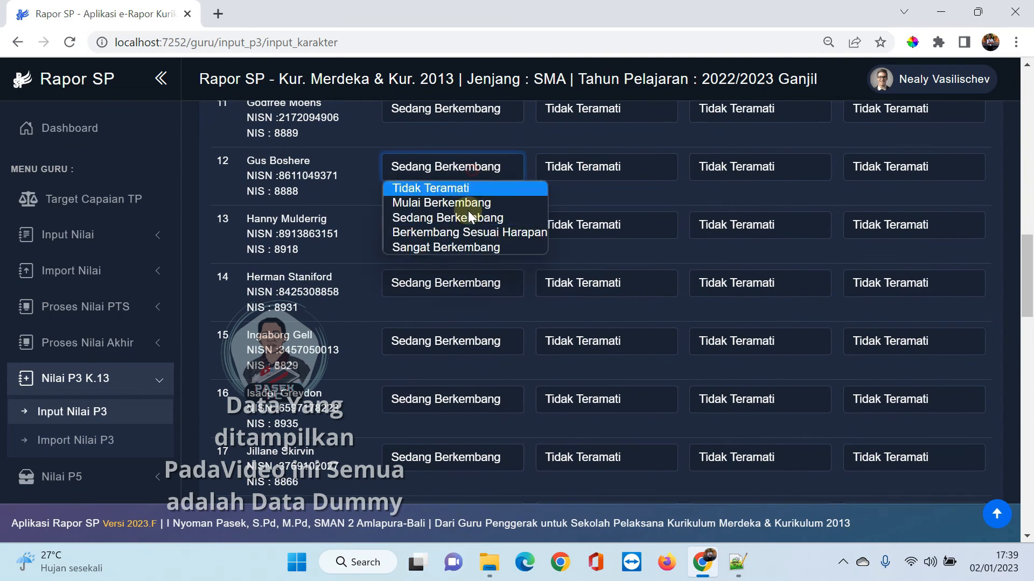
left_click(467, 236)
scroll(673, 344, "down", 20)
left_click(916, 419)
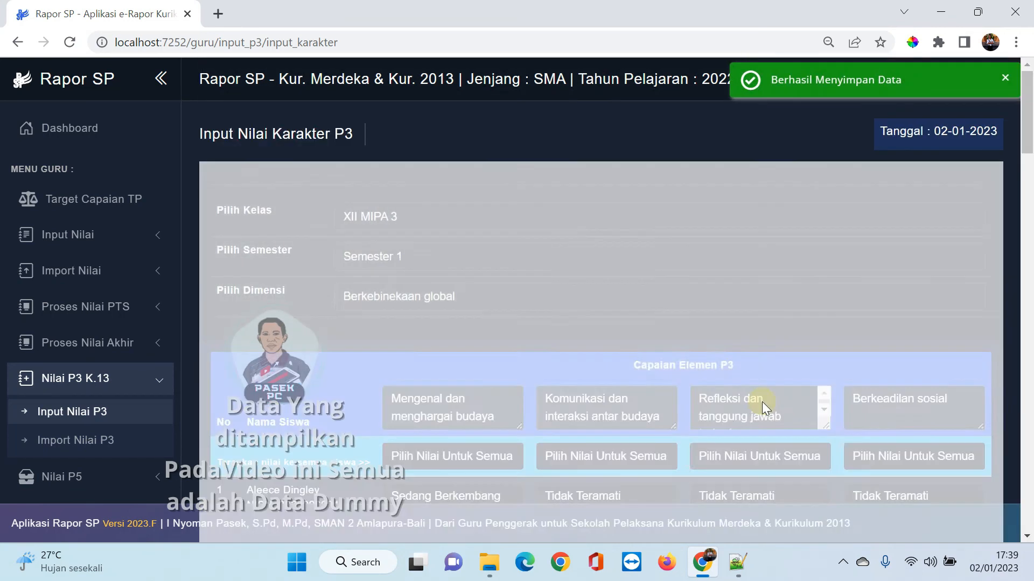
- Switch the P3 dimension to Bergotong royong and apply Berkembang Sesuai Harapan to all students for the element Kolaborasi
left_click(402, 295)
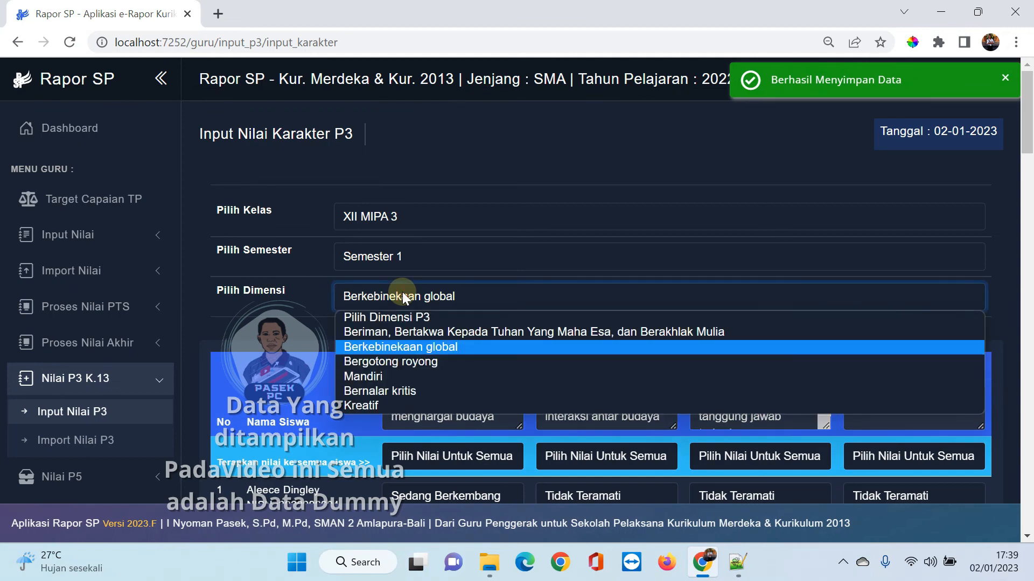
left_click(409, 361)
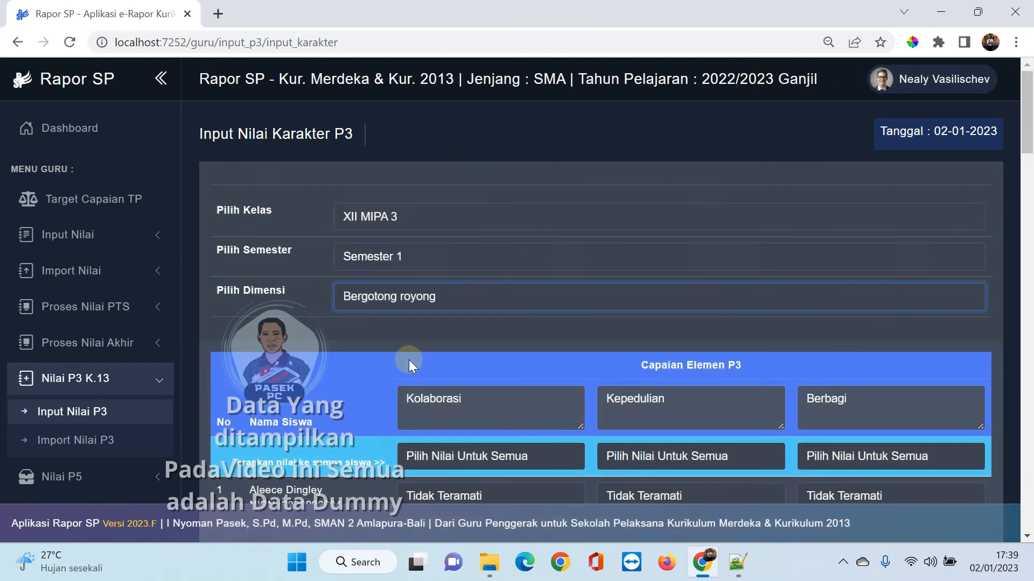
scroll(745, 362, "down", 5)
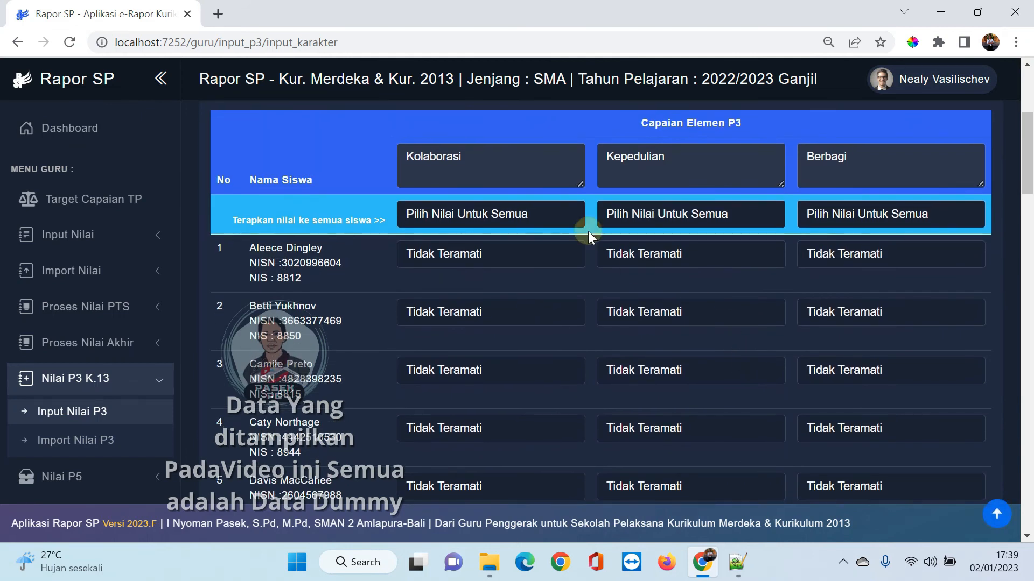
left_click(552, 216)
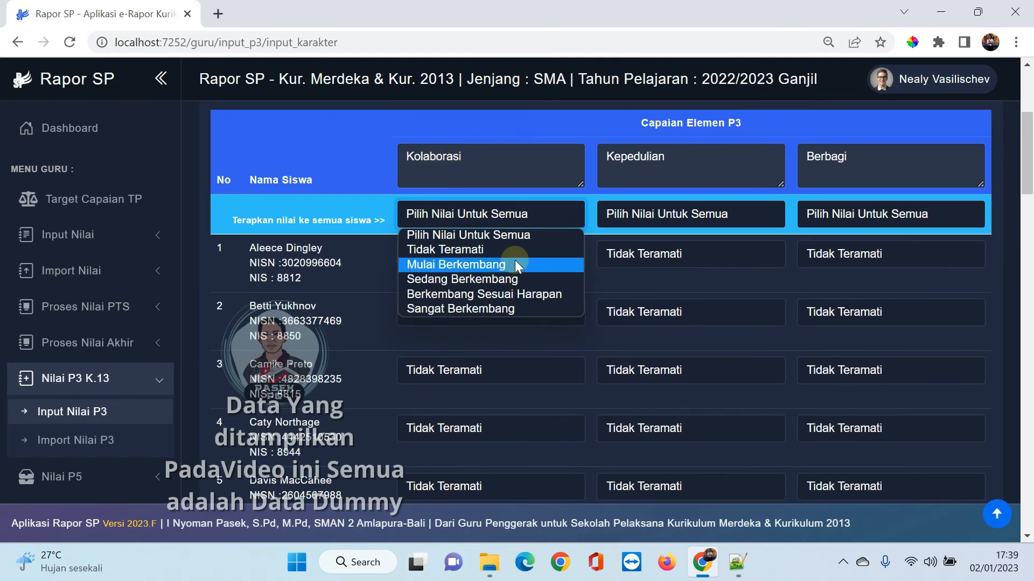
left_click(496, 294)
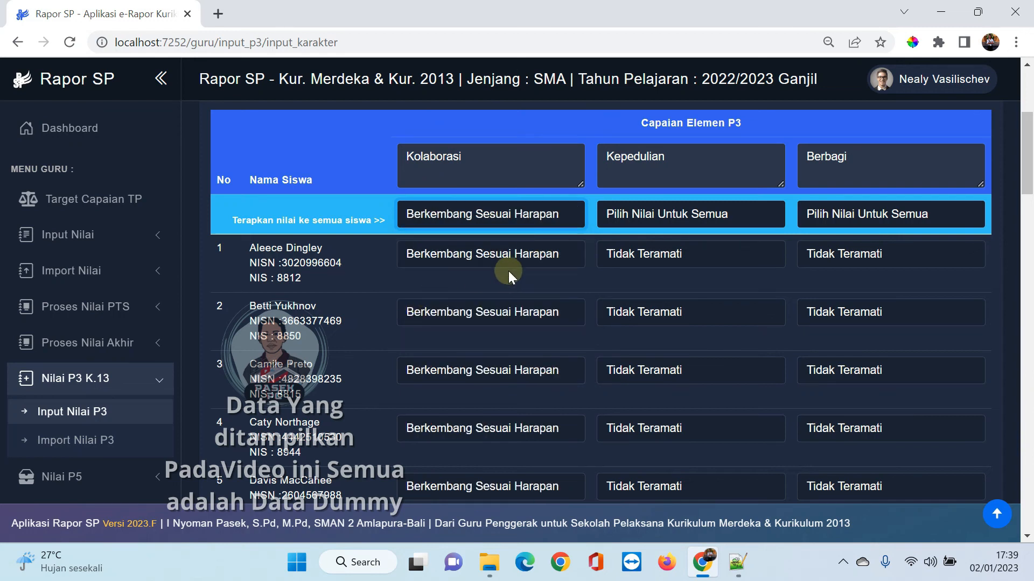
- Set the Kolaborasi scores of students 1, 2 and 4 to Mulai Berkembang, Sangat Berkembang and Sedang Berkembang respectively
left_click(508, 264)
left_click(482, 291)
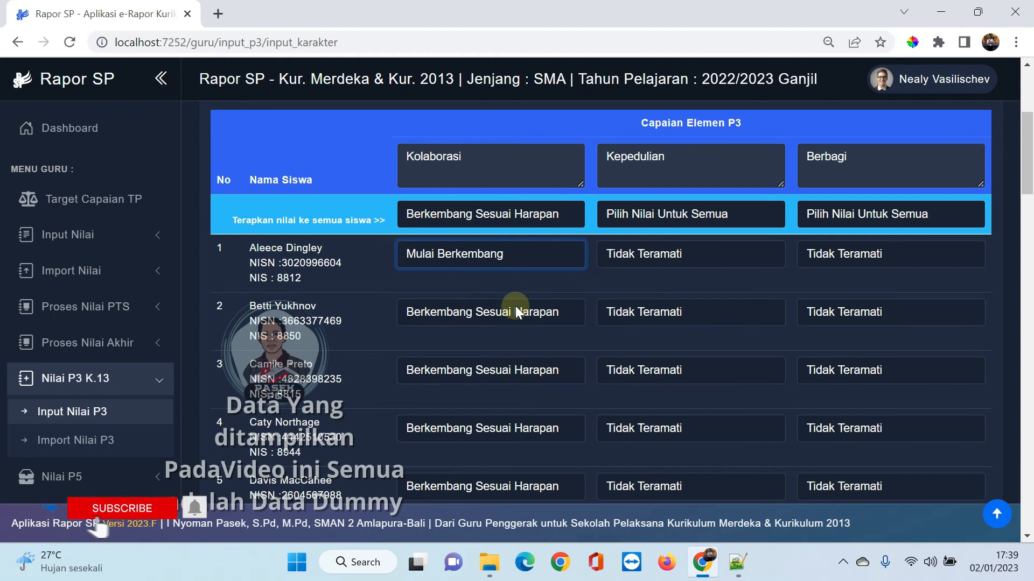
left_click(514, 311)
left_click(480, 393)
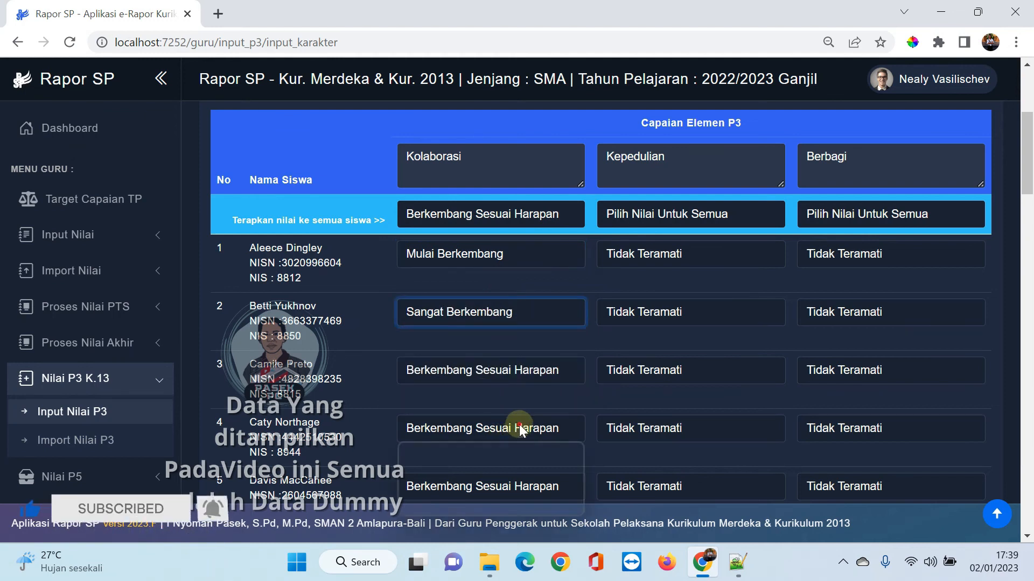
left_click(503, 427)
left_click(482, 479)
- Set student 10's Kolaborasi score to Sangat Berkembang and save the Bergotong royong scores
scroll(531, 390, "down", 8)
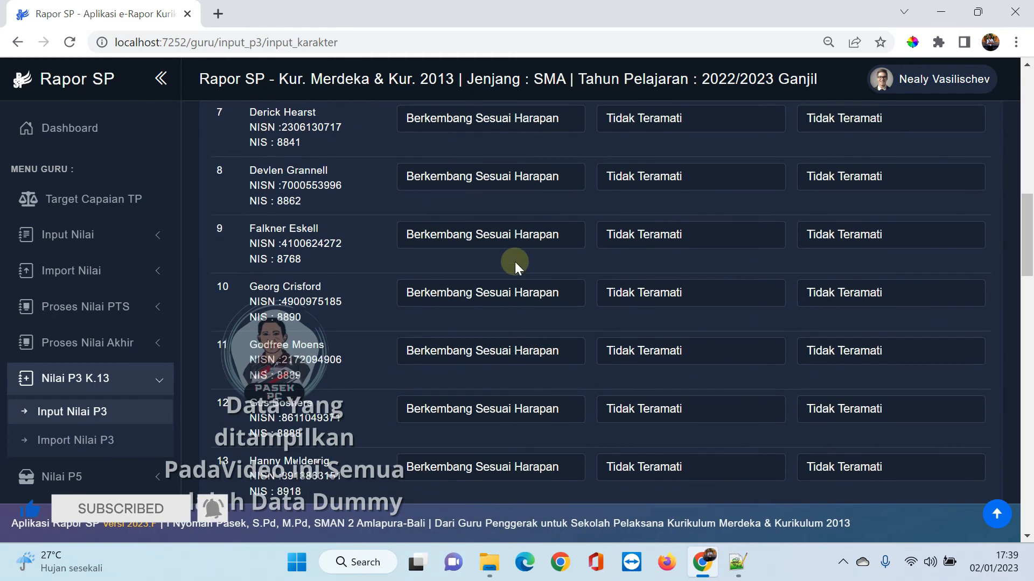
left_click(509, 294)
left_click(457, 373)
scroll(918, 393, "down", 20)
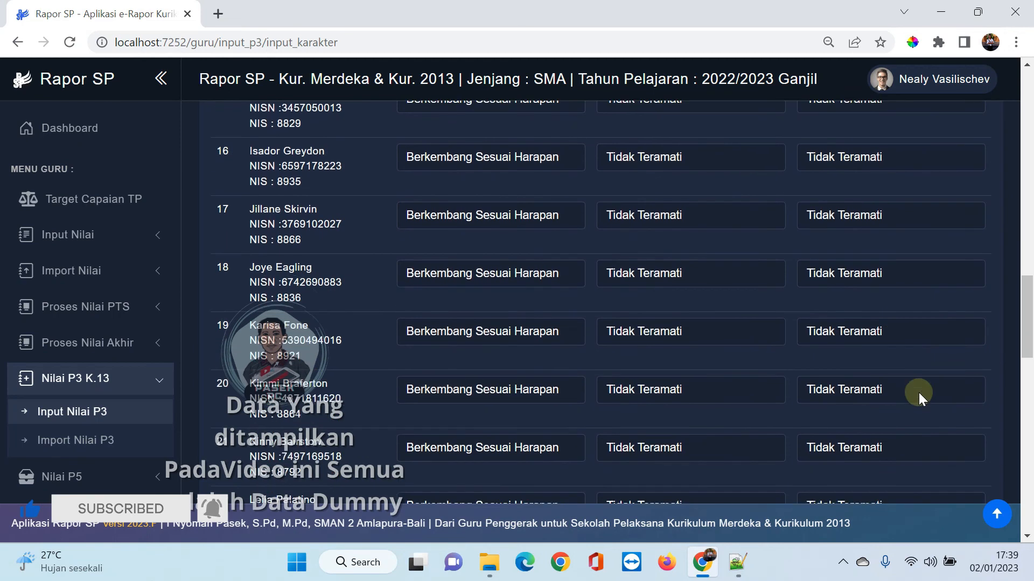
left_click(940, 430)
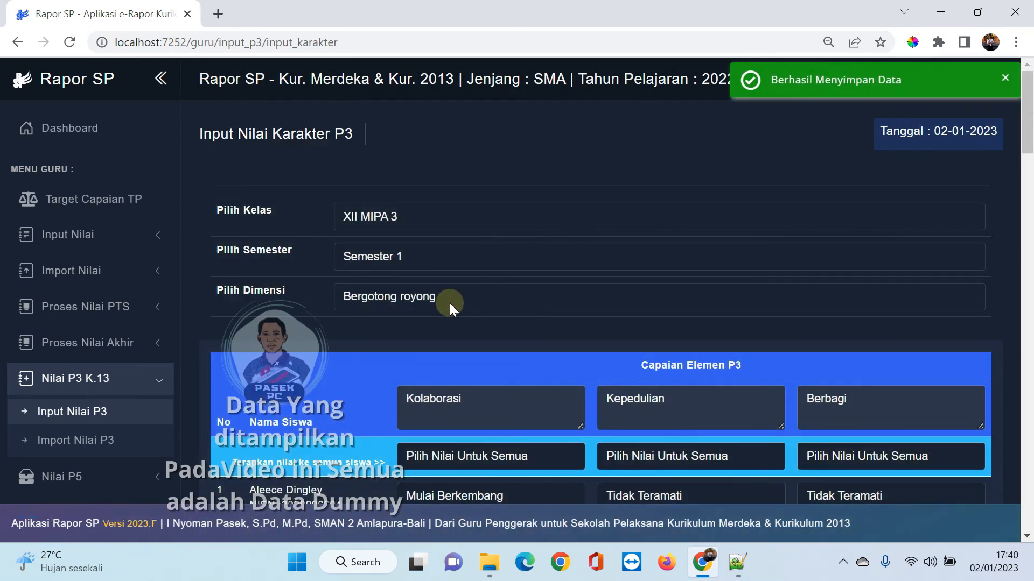
- Look over the list of P3 dimensions and the saved Bergotong royong scores of the students
left_click(449, 294)
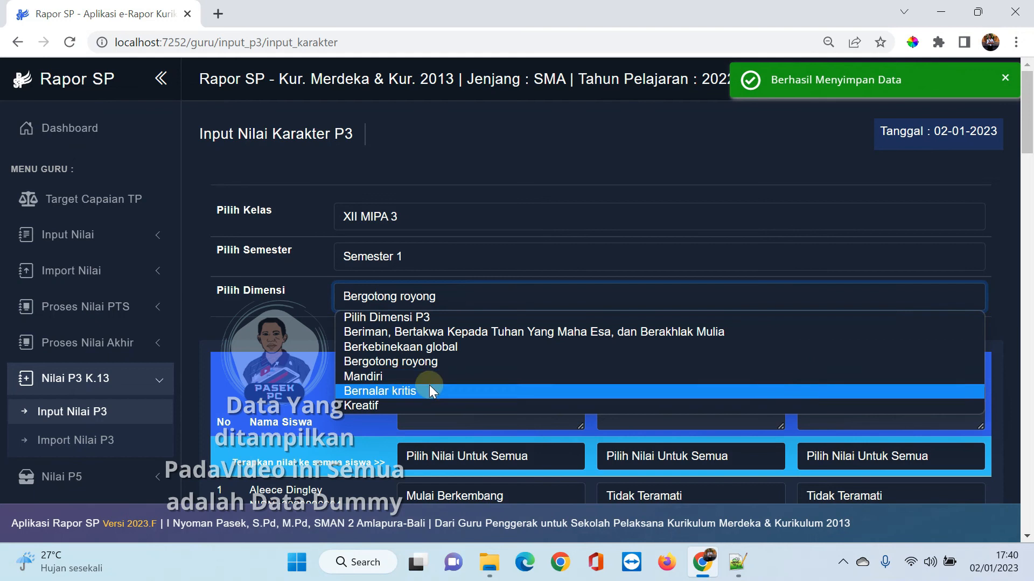
left_click(267, 321)
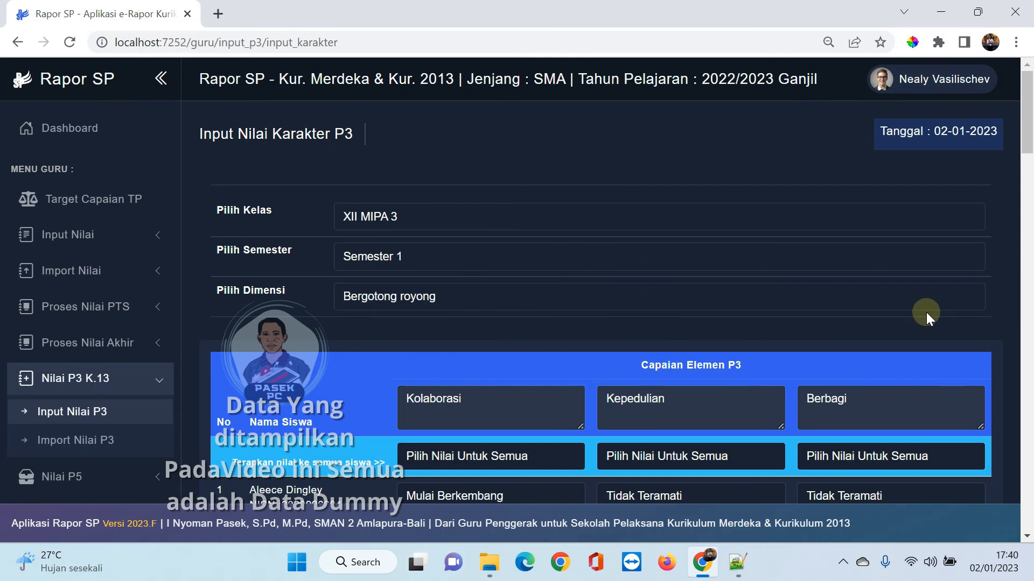
scroll(926, 312, "down", 20)
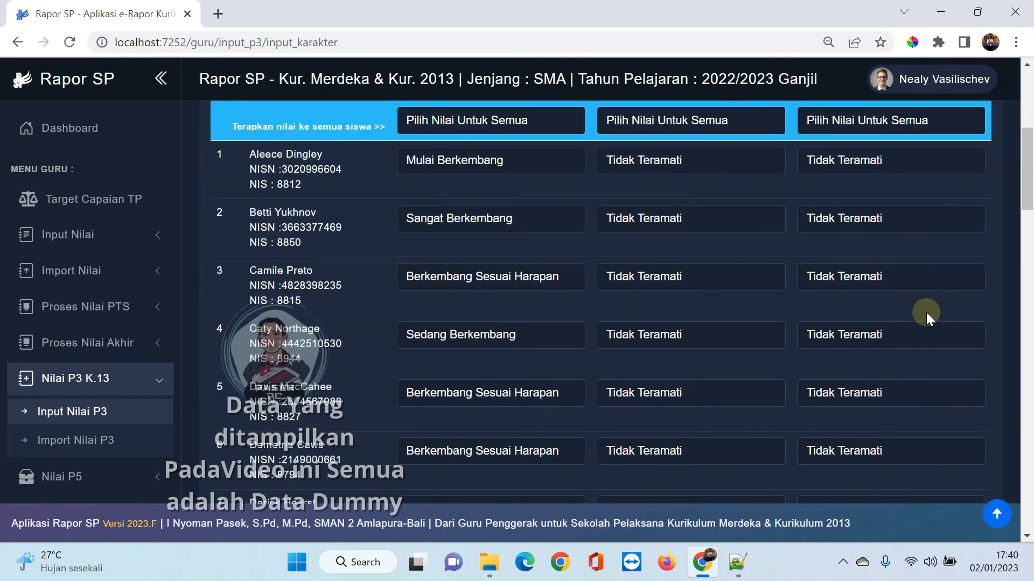
scroll(926, 315, "up", 15)
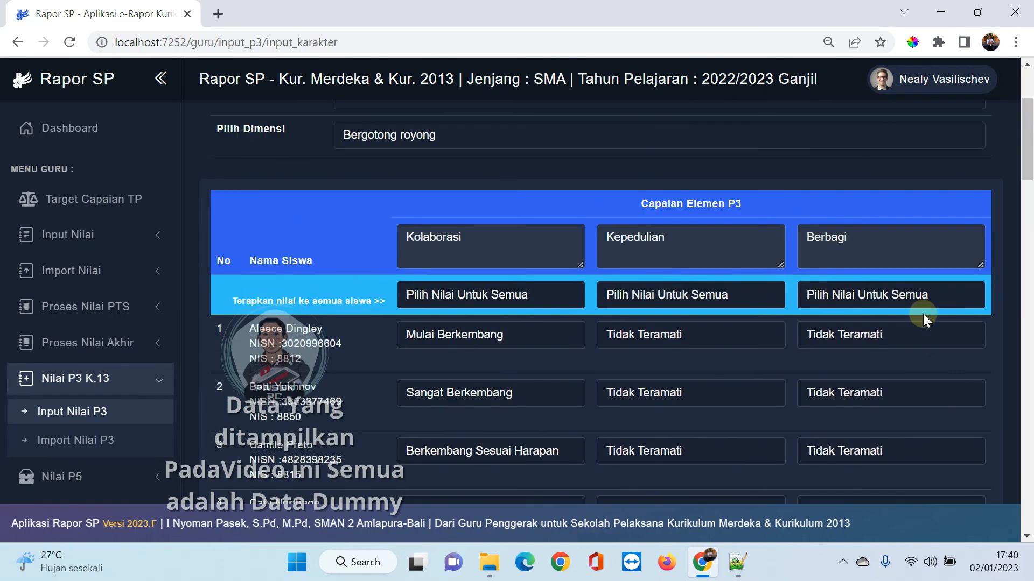
scroll(656, 239, "up", 3)
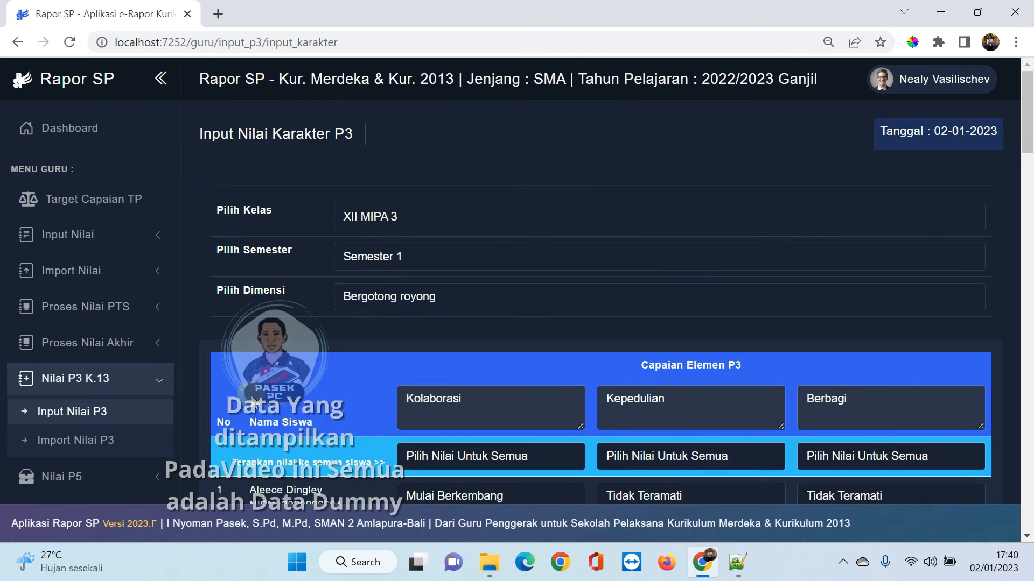
- Open the P3 score import page for class XII MIPA 3, Semester 1, and show the downloadable formats per dimension
left_click(85, 450)
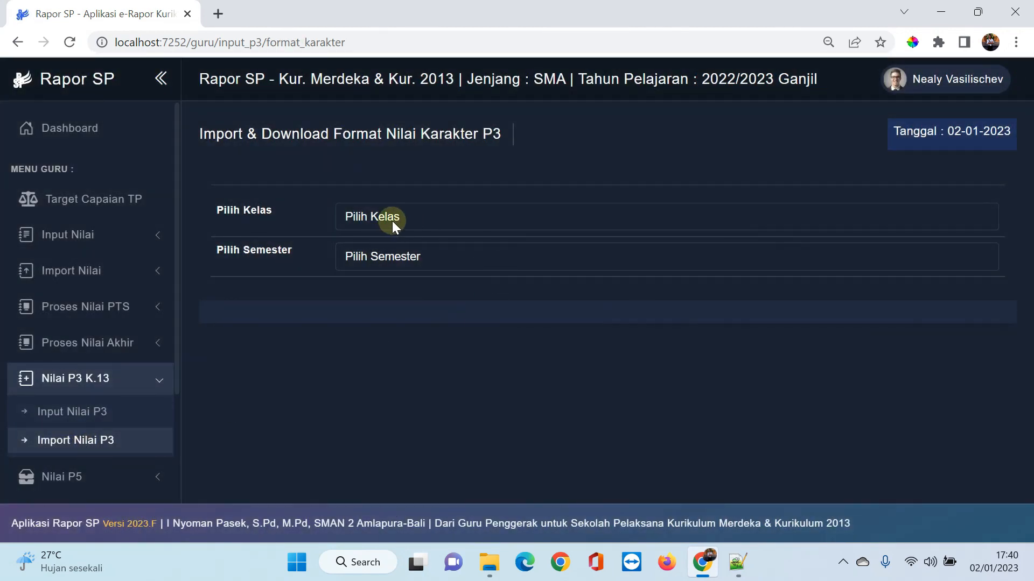
left_click(392, 220)
left_click(390, 297)
left_click(412, 257)
left_click(405, 291)
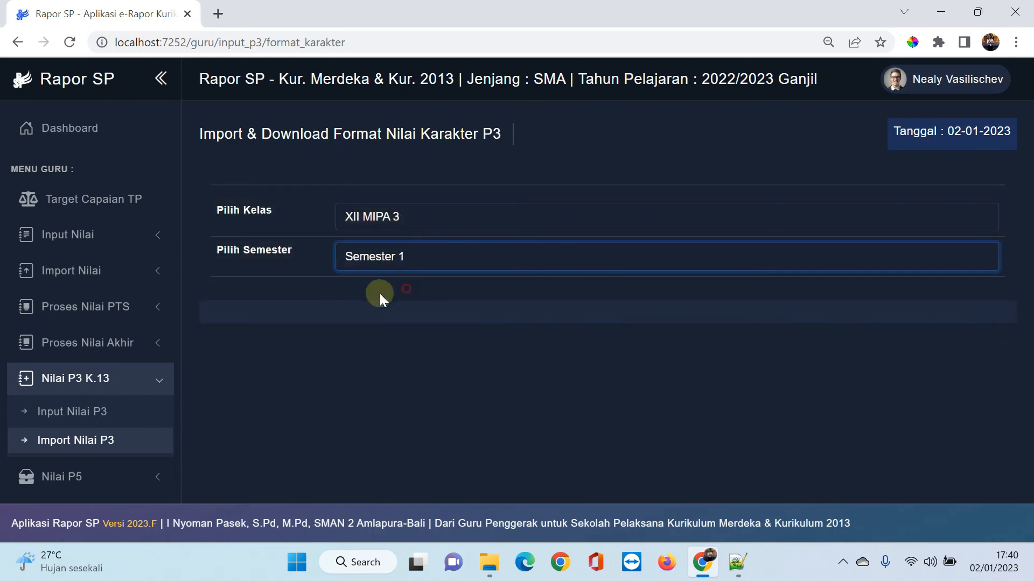
scroll(549, 333, "down", 2)
scroll(549, 333, "down", 5)
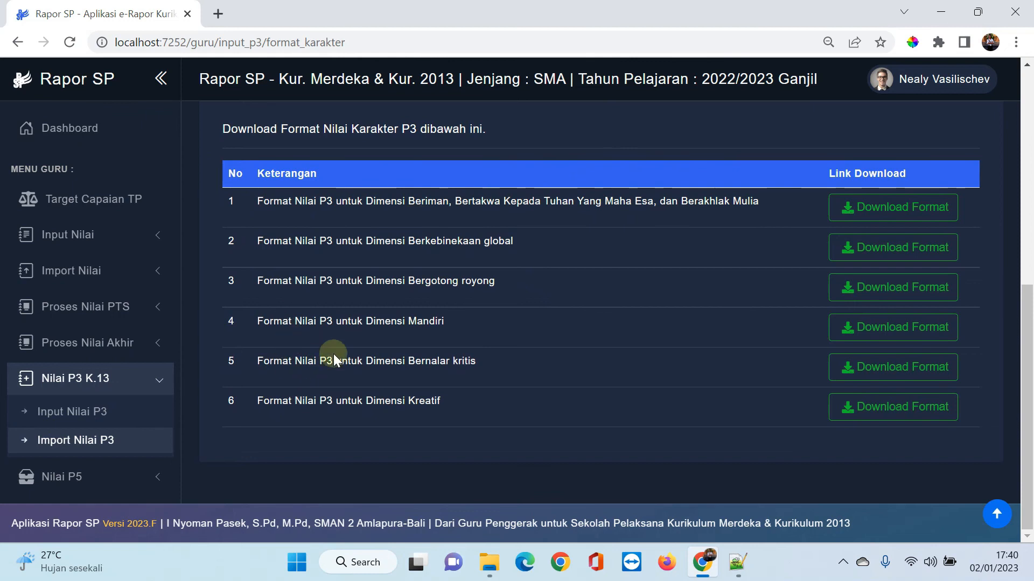
- Download the P3 score formats for the first three dimensions, from Beriman to Bergotong royong, into the X8 matematika folder
left_click(870, 209)
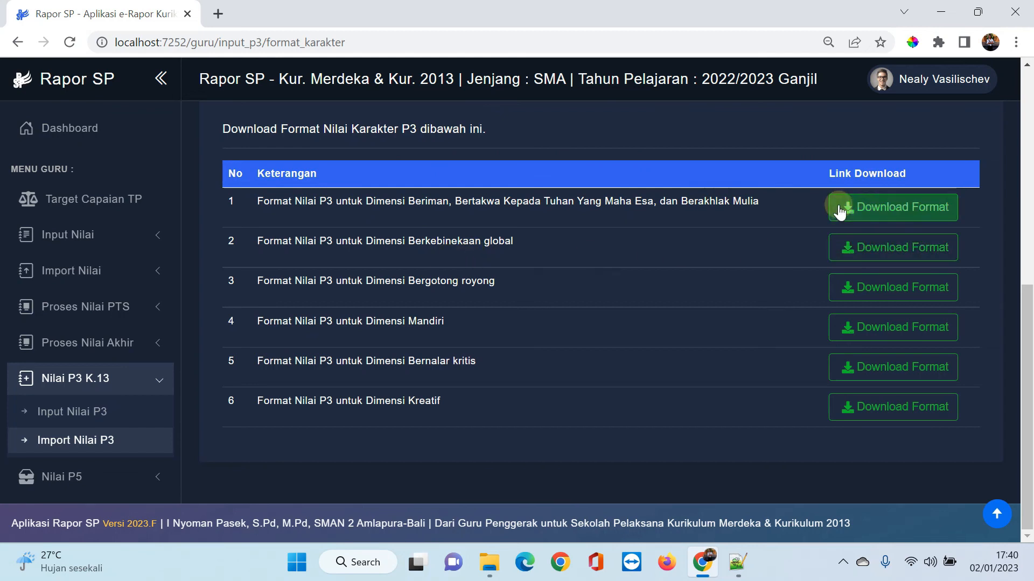
left_click(859, 214)
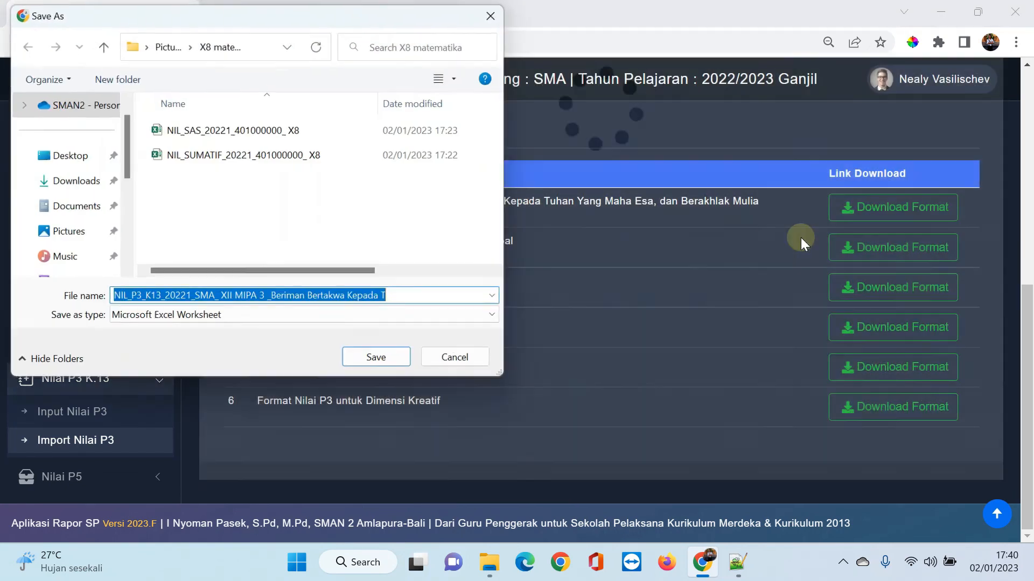
left_click(381, 361)
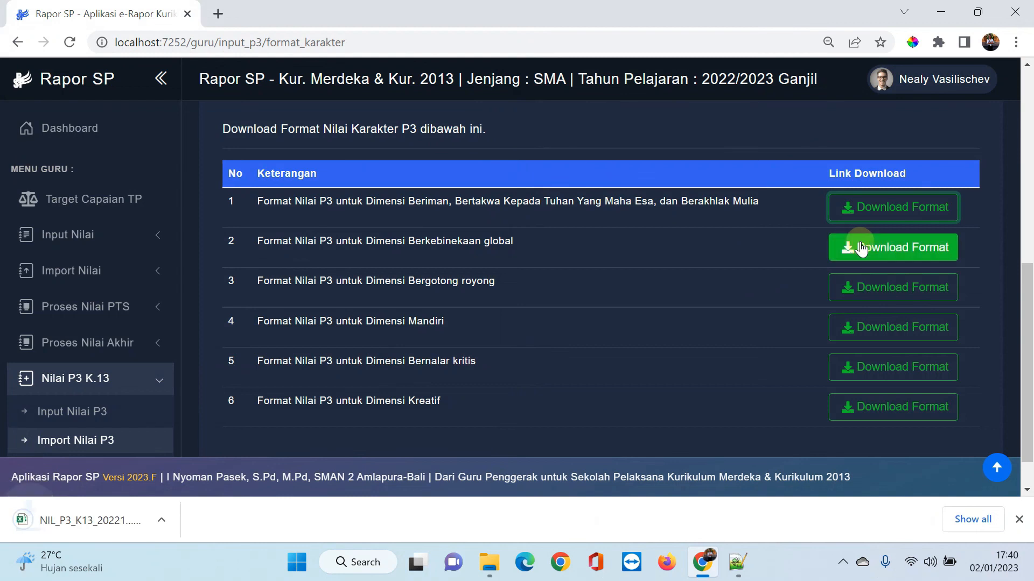
left_click(909, 253)
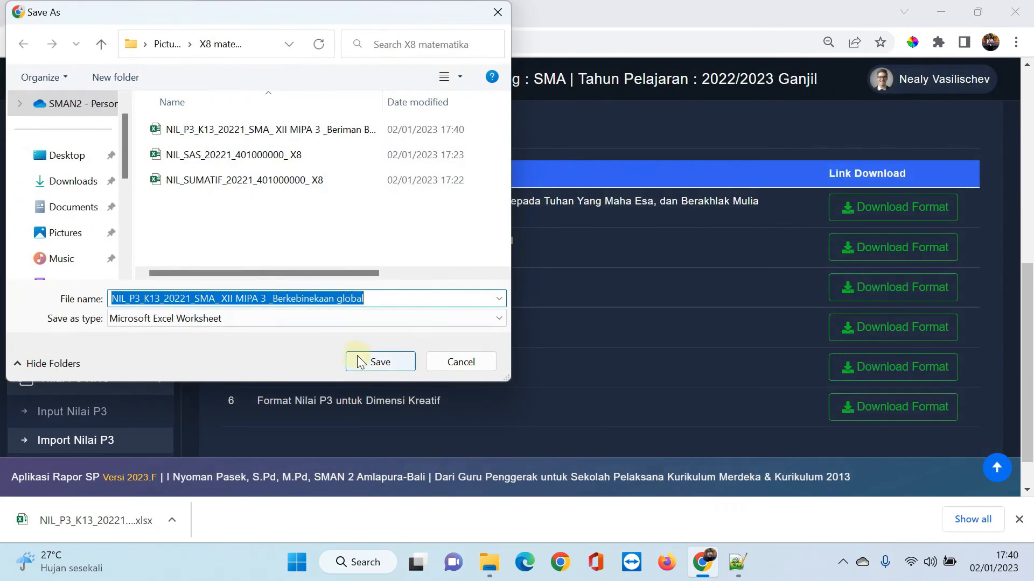
left_click(360, 362)
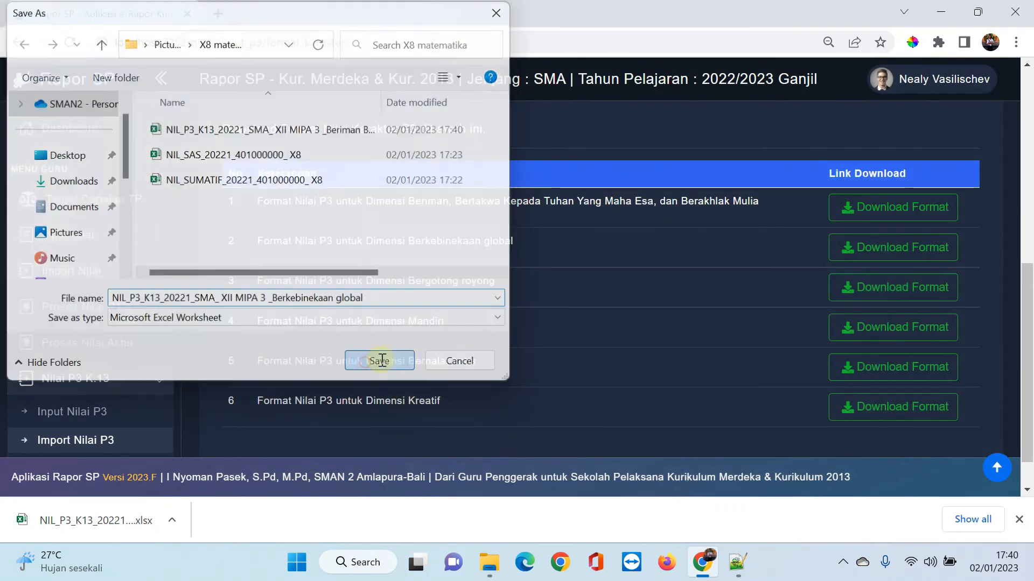
left_click(892, 288)
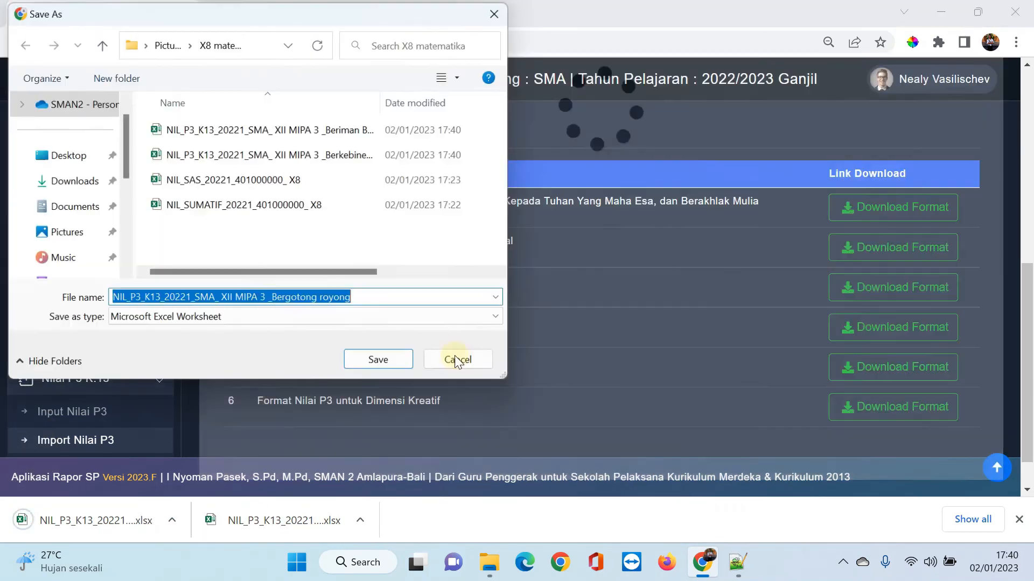
left_click(392, 362)
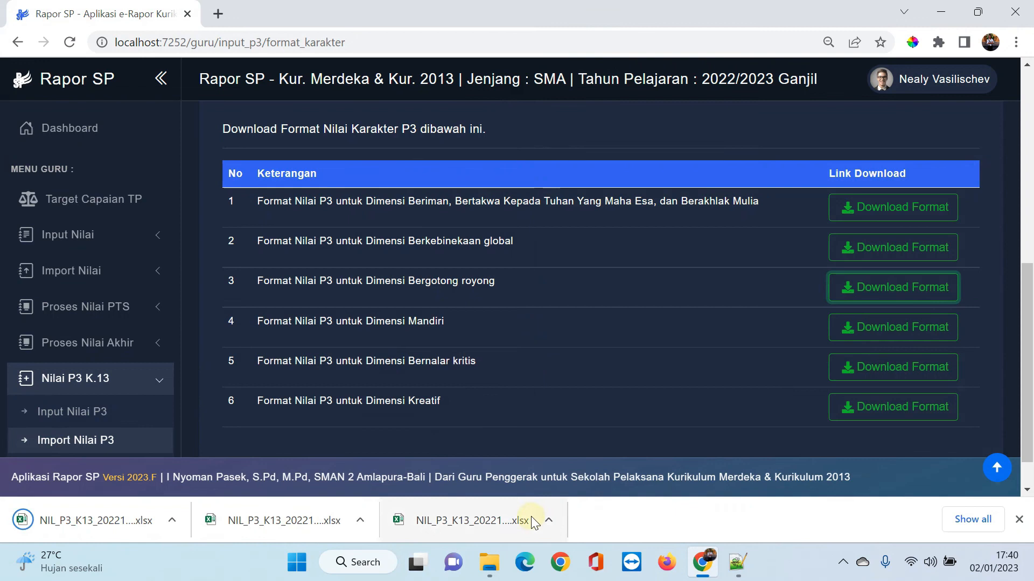
- Open the downloaded Beriman dimension format in Excel and look over its header and element columns
left_click(495, 520)
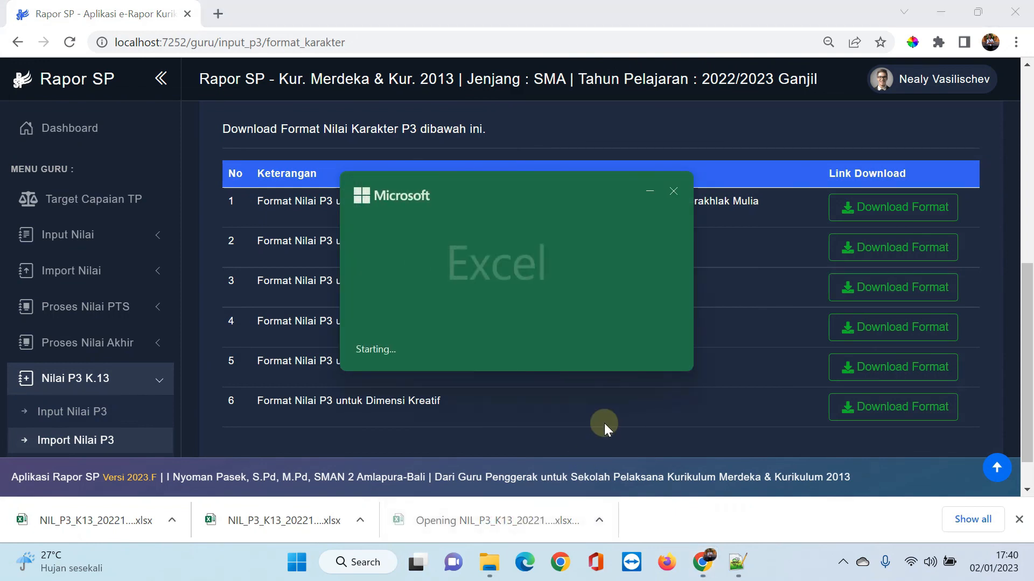
scroll(760, 289, "up", 4)
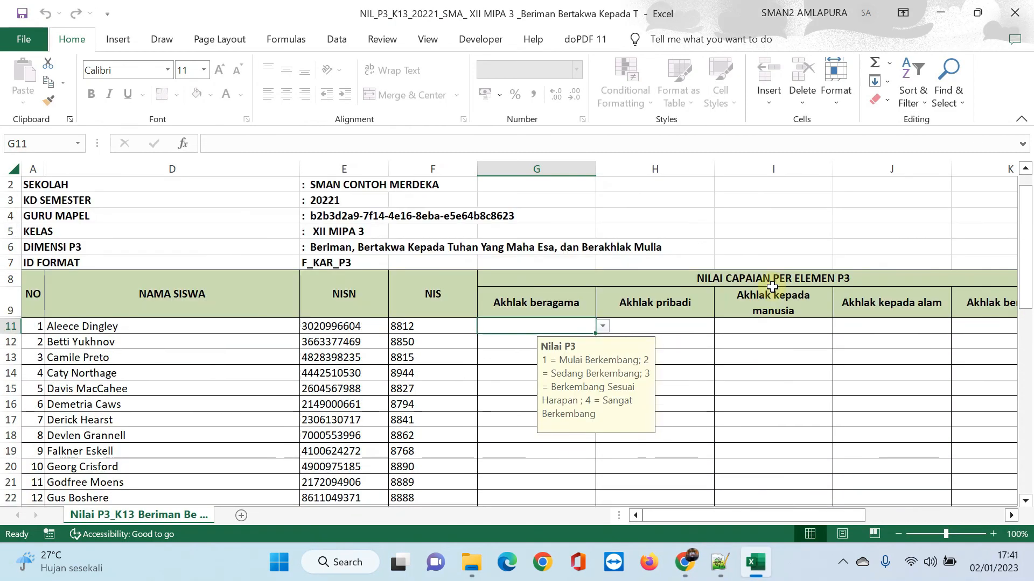
left_click_drag(705, 517, 624, 492)
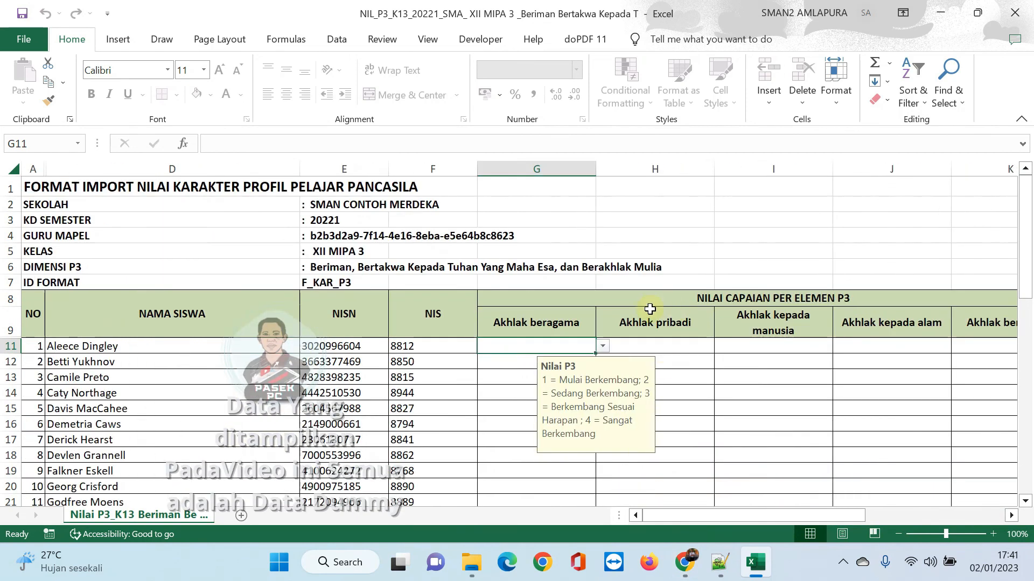
- Enter the Akhlak beragama scores 2, 3, 4 and 2 for the first four students
left_click(602, 347)
left_click(536, 370)
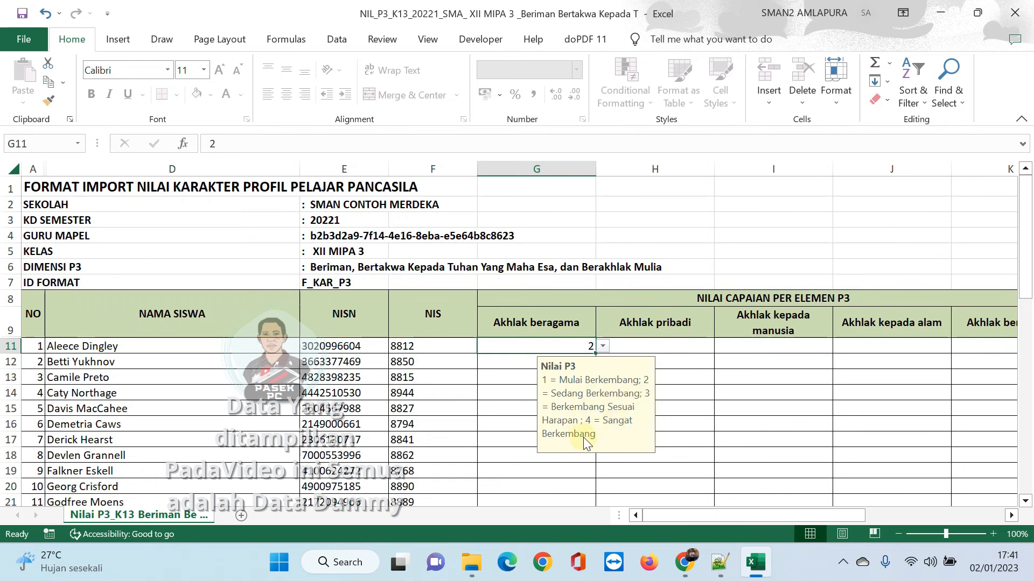
left_click(523, 365)
type("3")
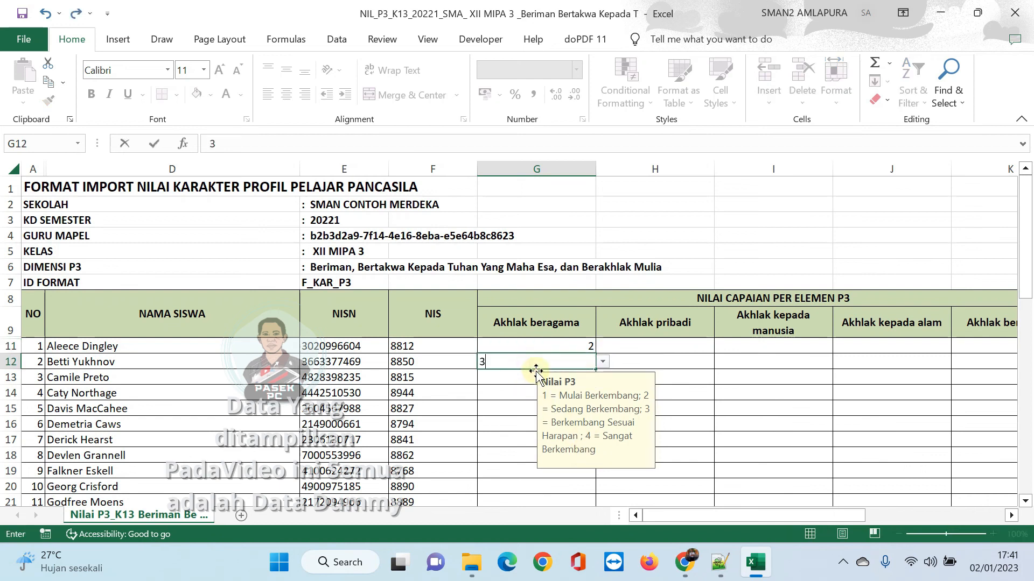
key("Return")
type("4")
key("Return")
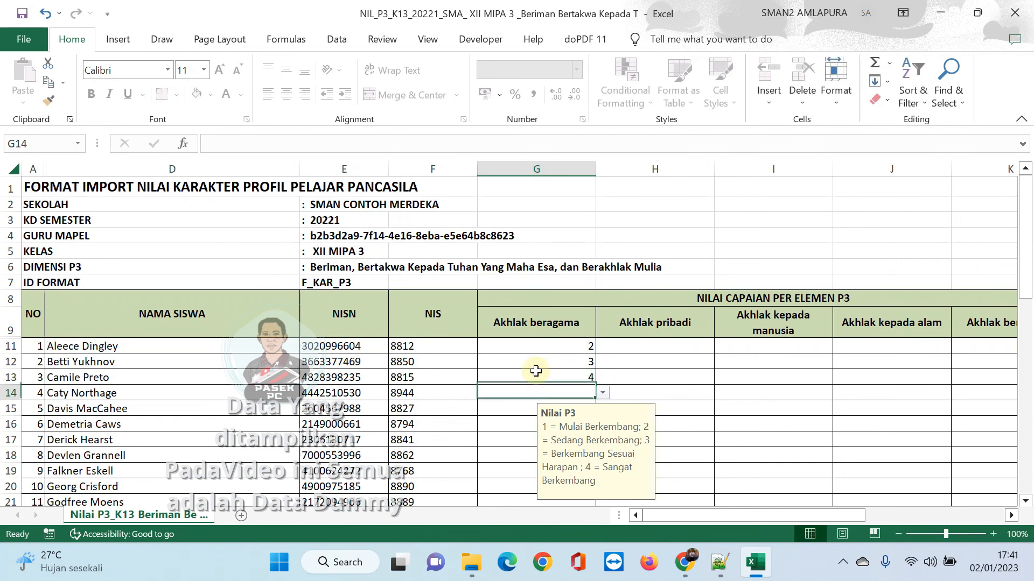
type("2")
key("Return")
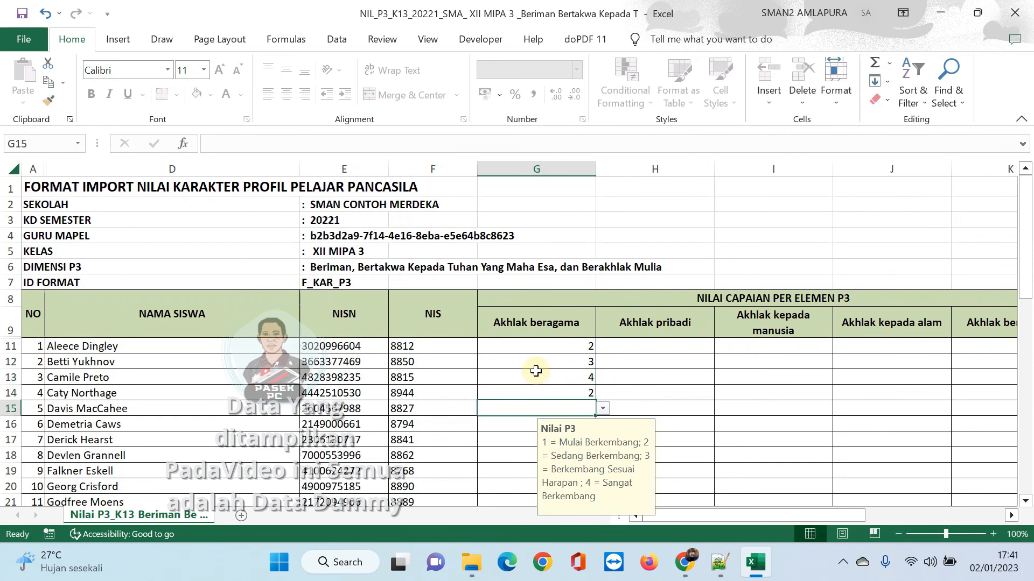
- Enter the Akhlak beragama scores 2, 3 and 4 for students 5 to 7, and continue filling scores down the column
type("2")
key("Return")
type("23")
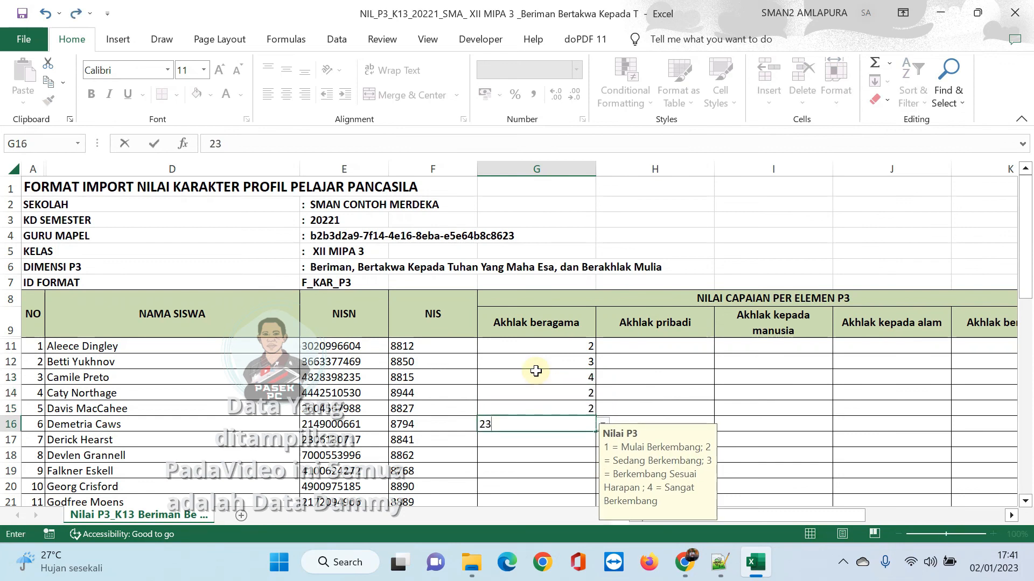
key("BackSpace")
key("BackSpace")
type("3")
key("Return")
type("4")
key("Return")
type("4")
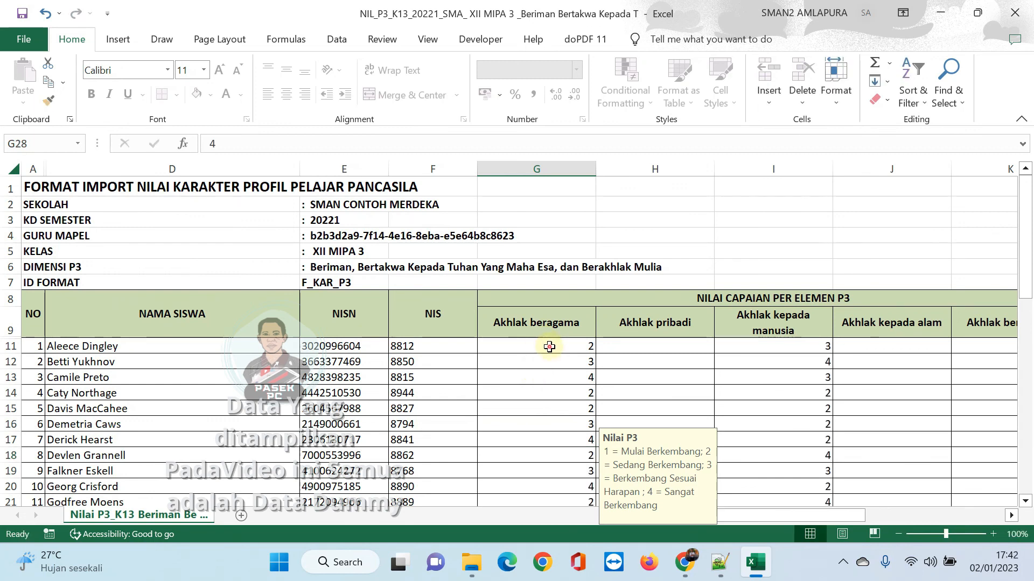
- Check the filled Beriman dimension scores, then save the workbook and close it
left_click(548, 346)
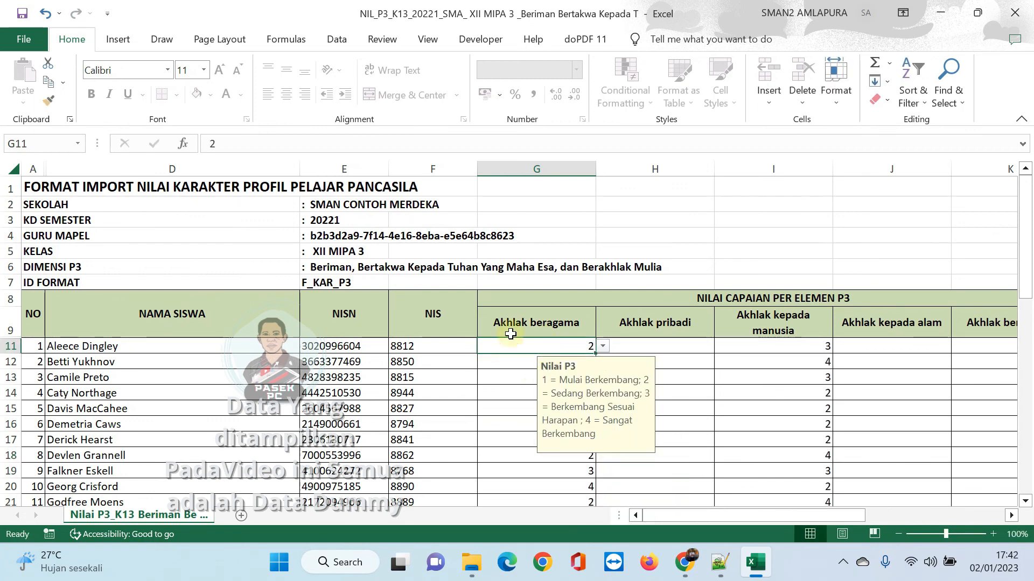
scroll(796, 357, "down", 2)
scroll(802, 357, "up", 2)
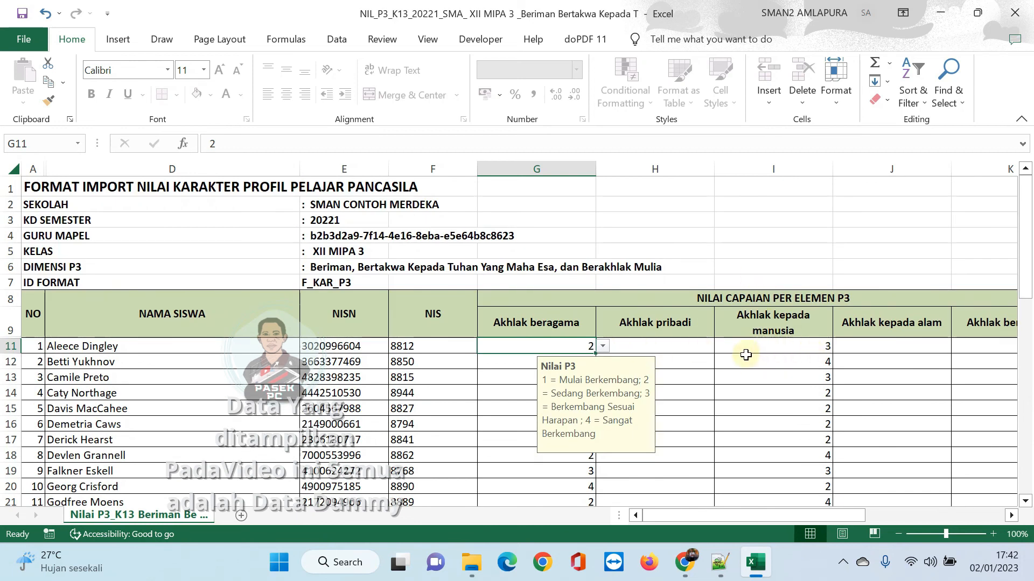
scroll(824, 337, "down", 1)
scroll(825, 345, "up", 1)
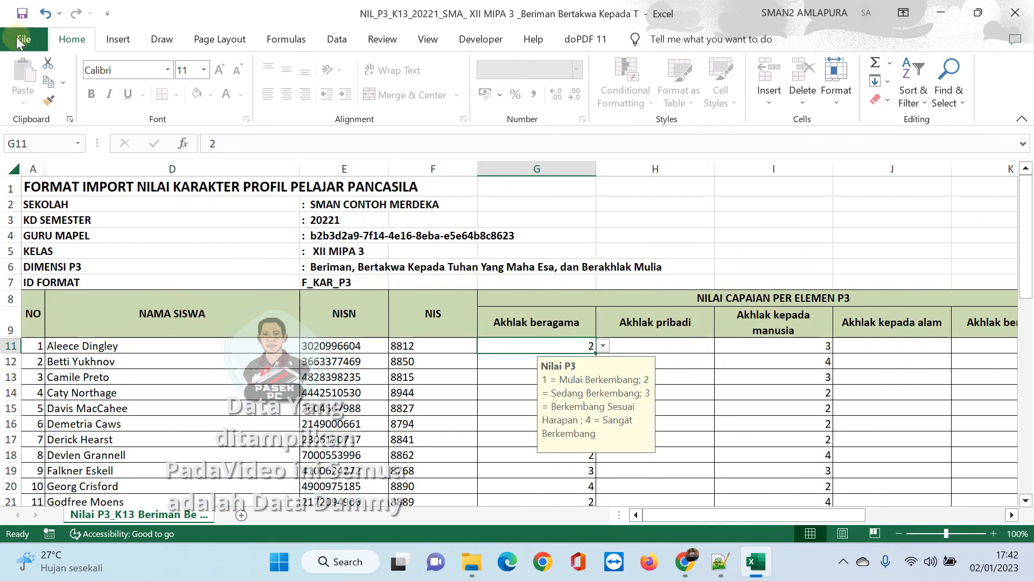
left_click(23, 16)
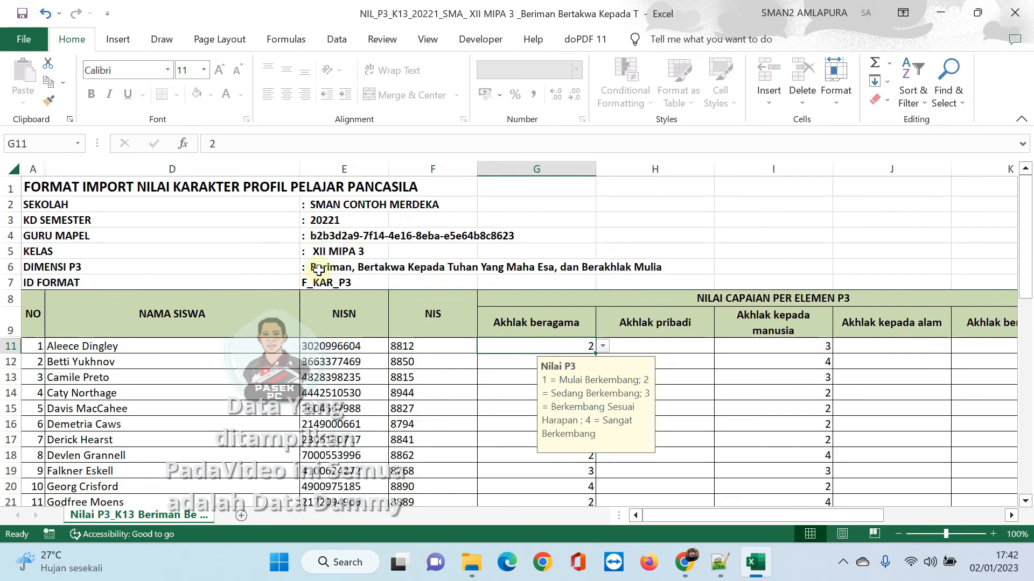
left_click(1015, 12)
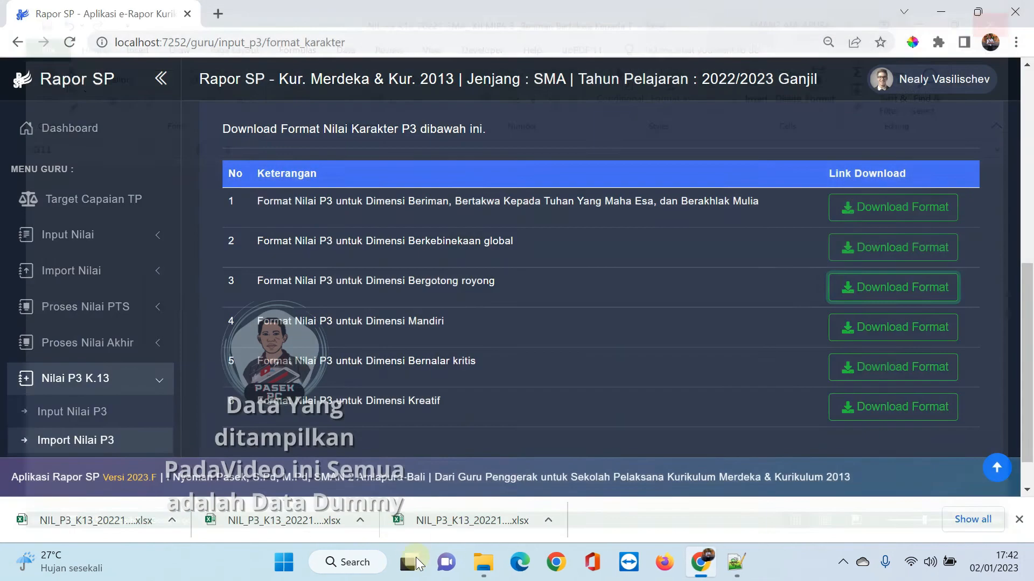
- Reload the P3 score import page in Rapor SP and select class XII MIPA 3 and Semester 1
scroll(161, 395, "down", 3)
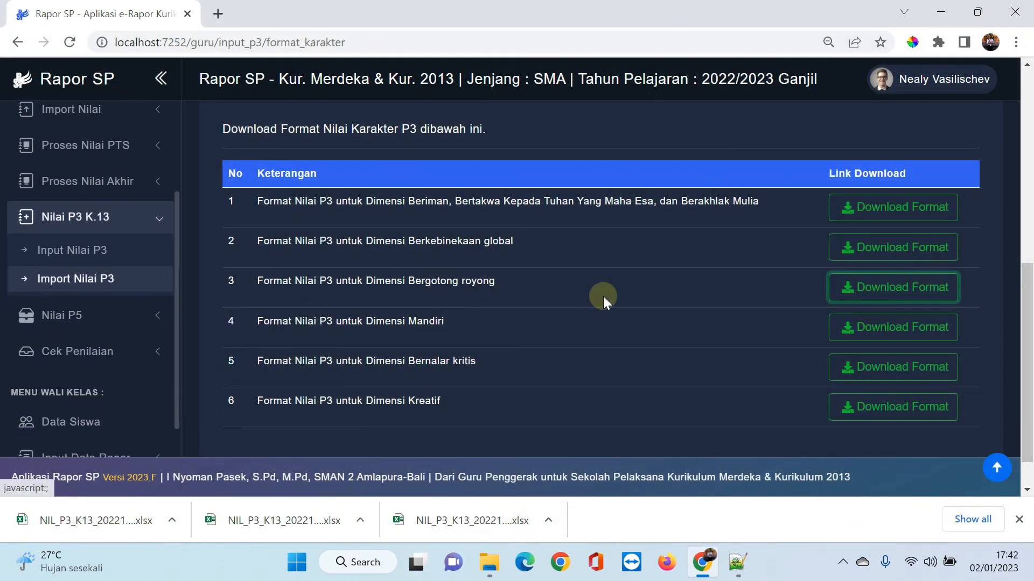
scroll(600, 295, "up", 5)
left_click(113, 279)
left_click(396, 215)
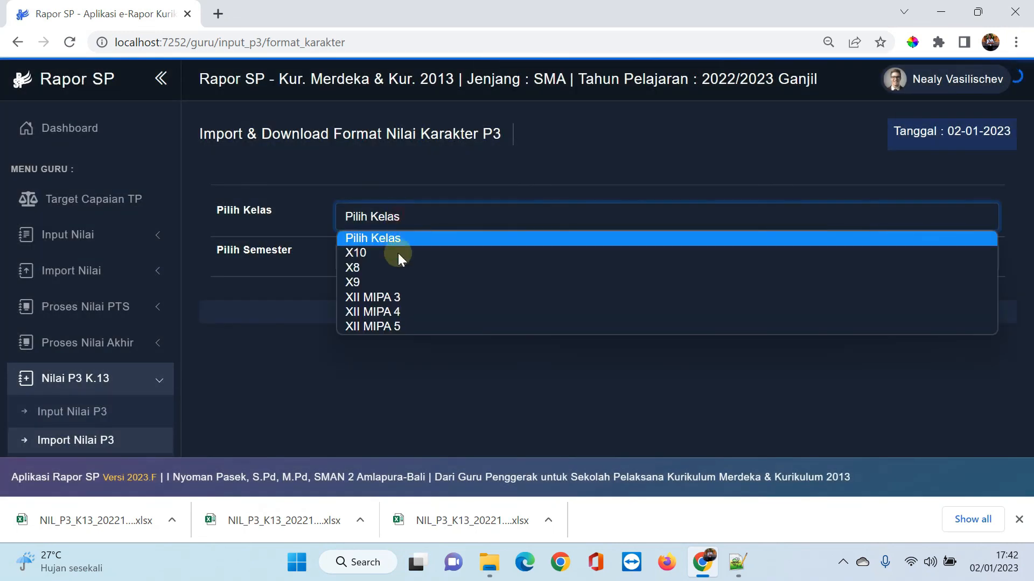
left_click(390, 301)
left_click(407, 258)
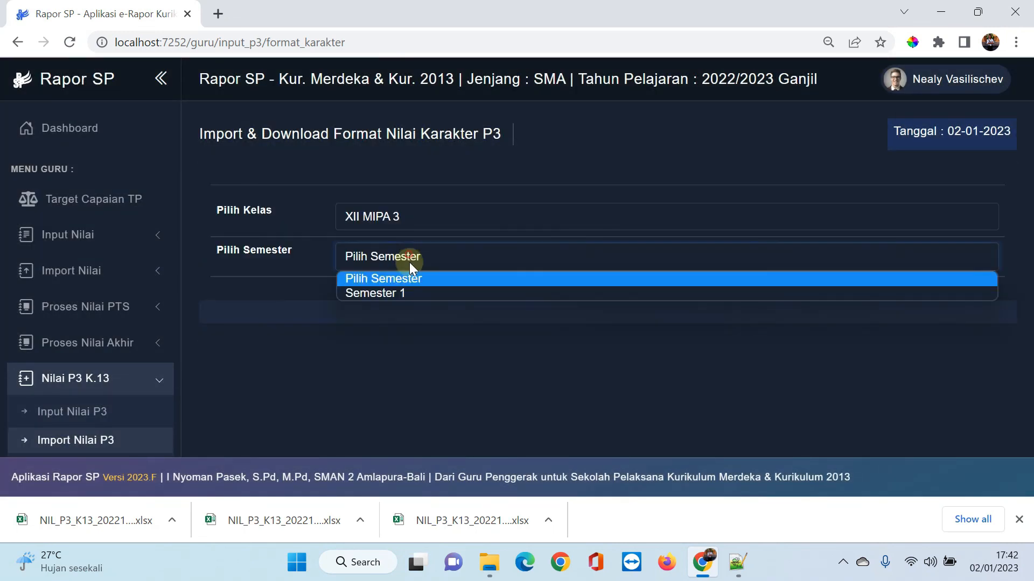
left_click(408, 293)
scroll(581, 387, "down", 3)
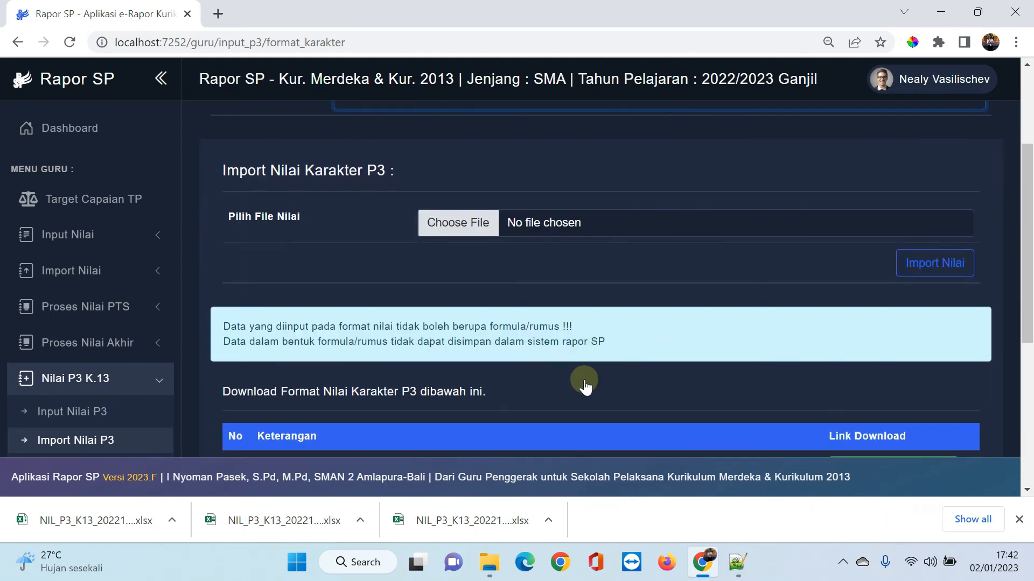
- Choose the filled Beriman dimension file from the X8 matematika folder and import its P3 scores
left_click(554, 234)
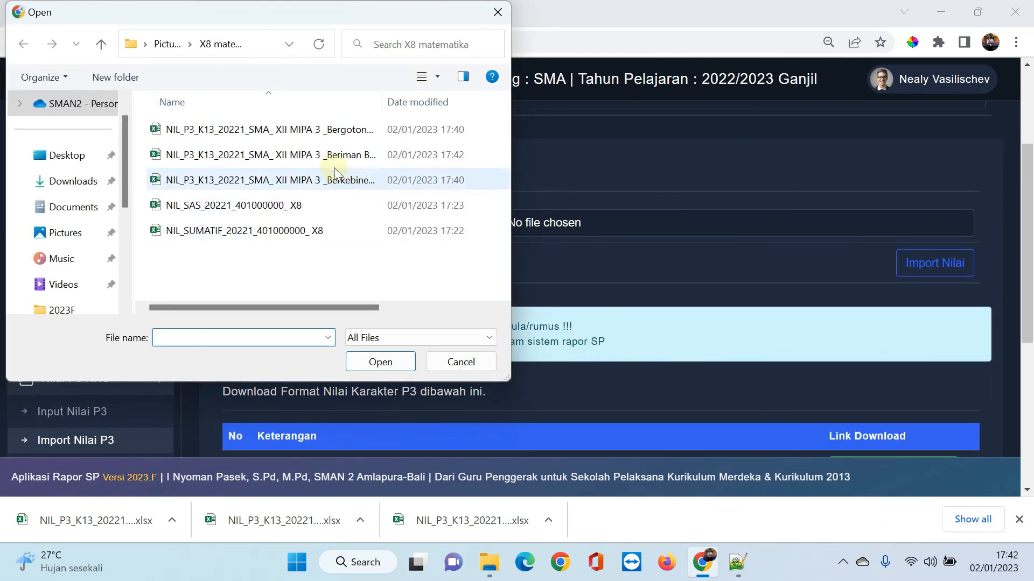
double_click(341, 156)
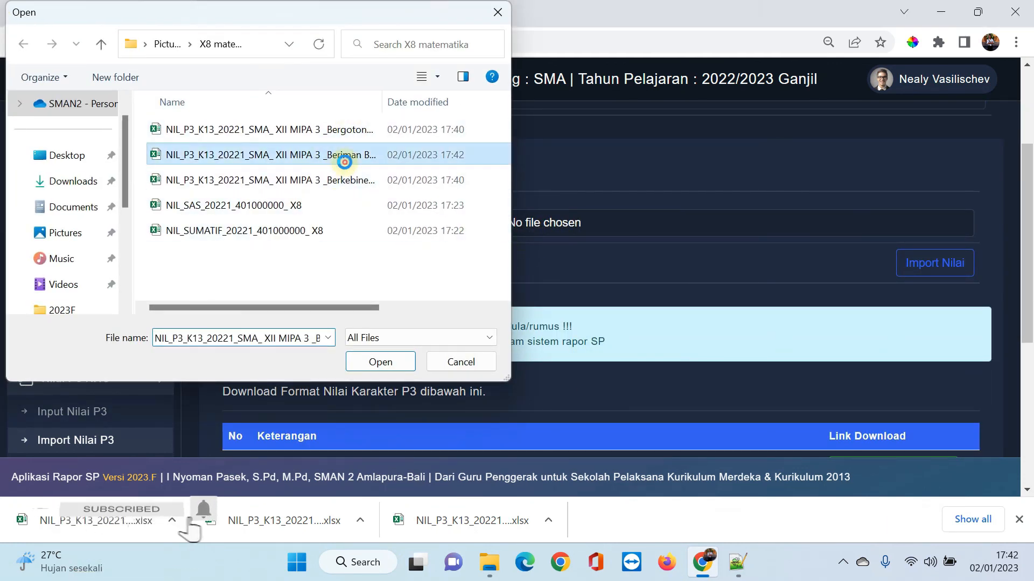
left_click(931, 266)
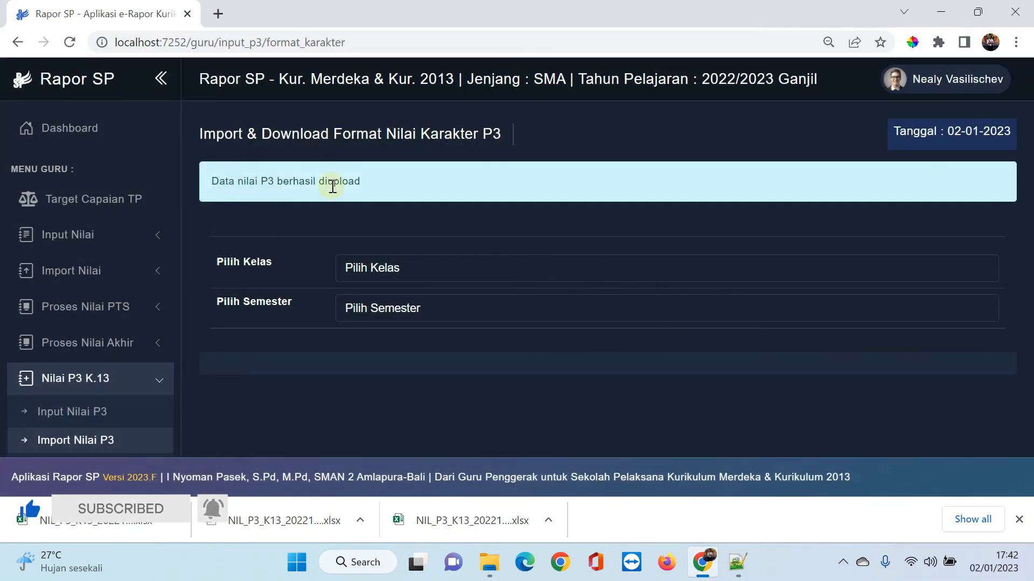
left_click(139, 383)
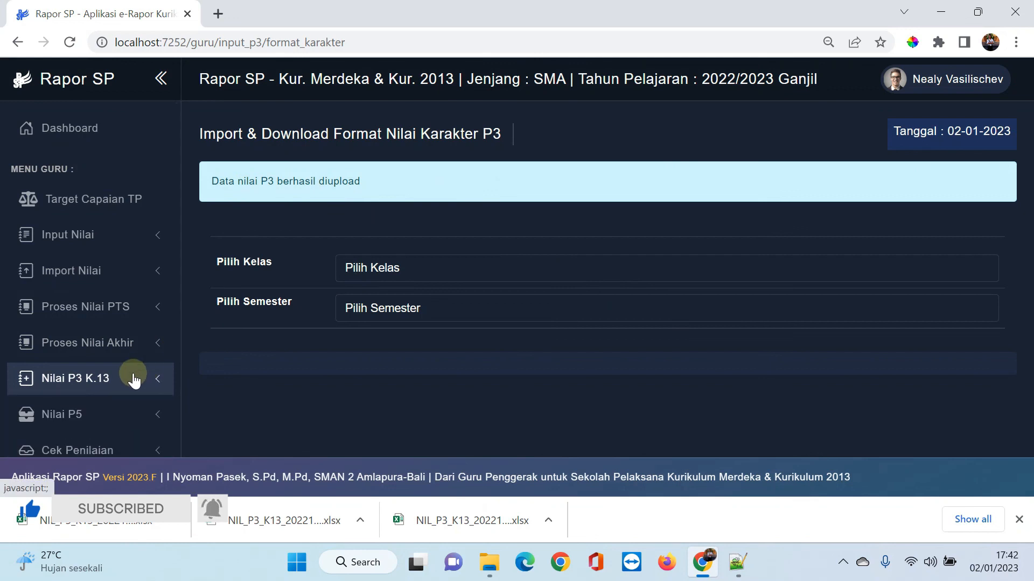
left_click(132, 381)
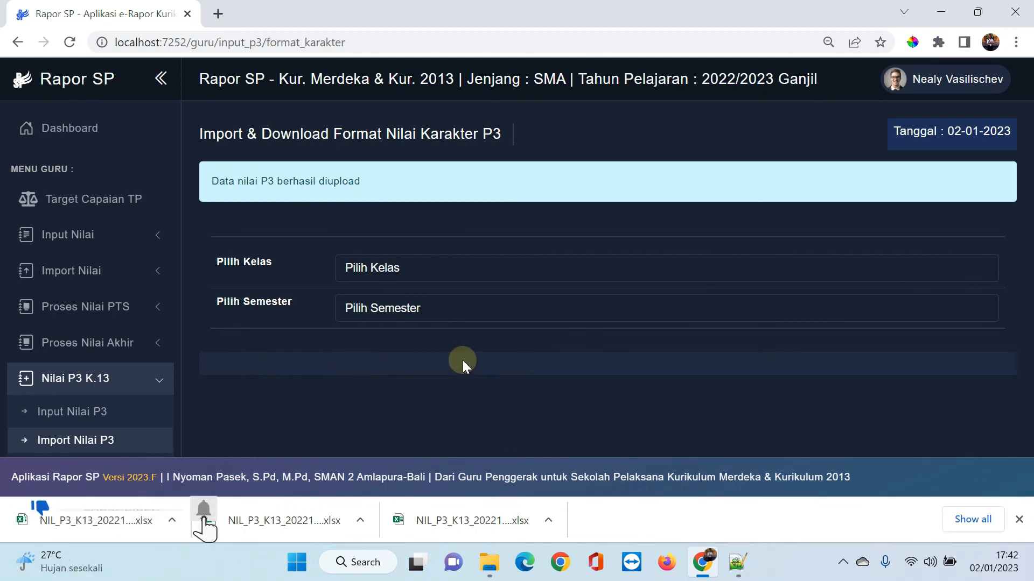
scroll(104, 369, "down", 3)
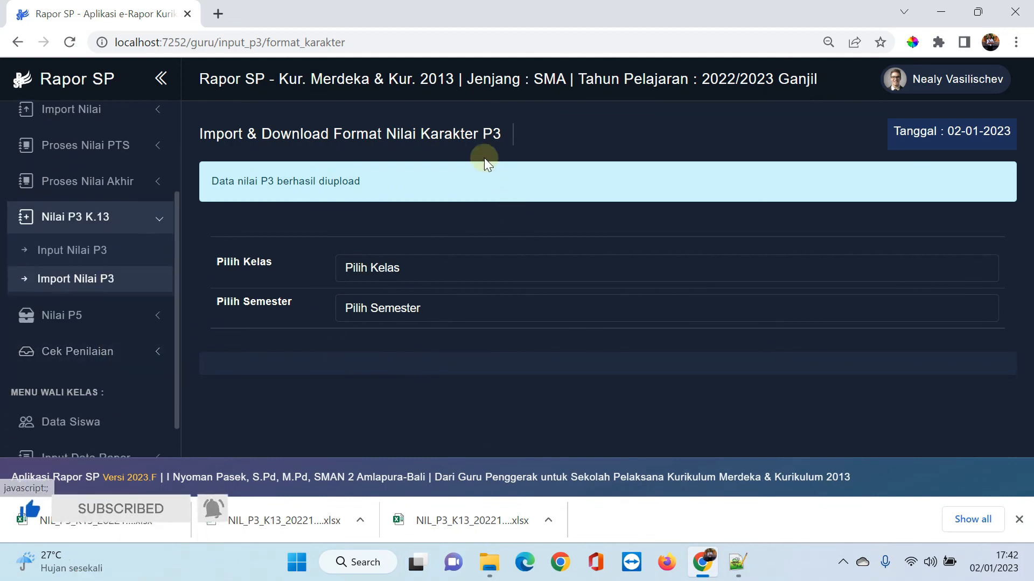
left_click(123, 224)
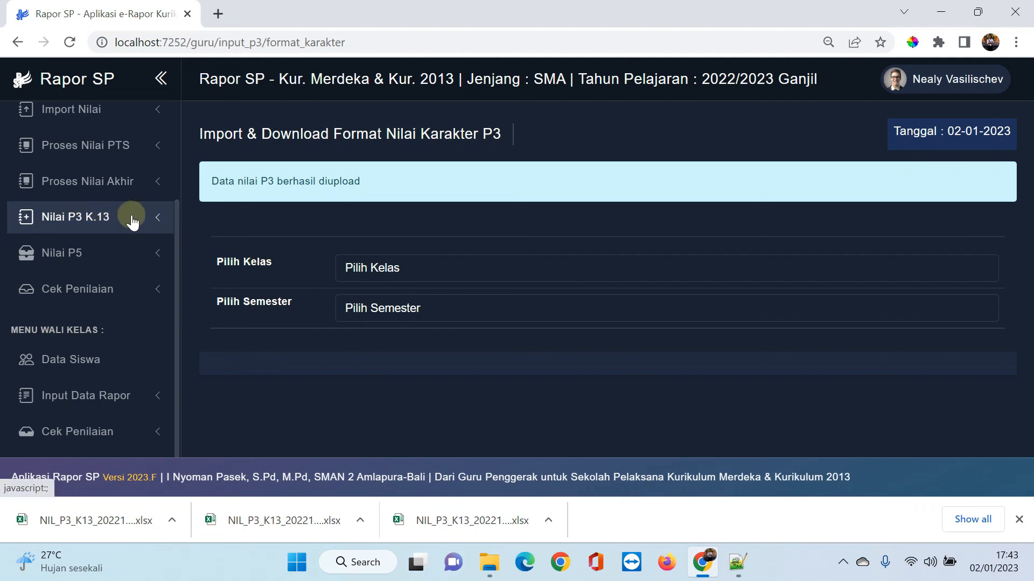
left_click(408, 264)
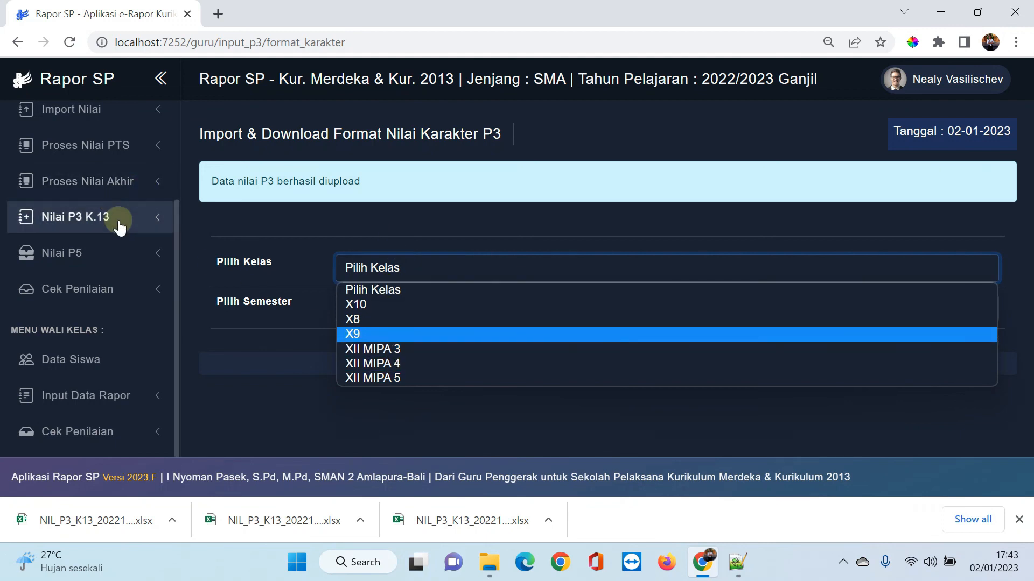
left_click(319, 221)
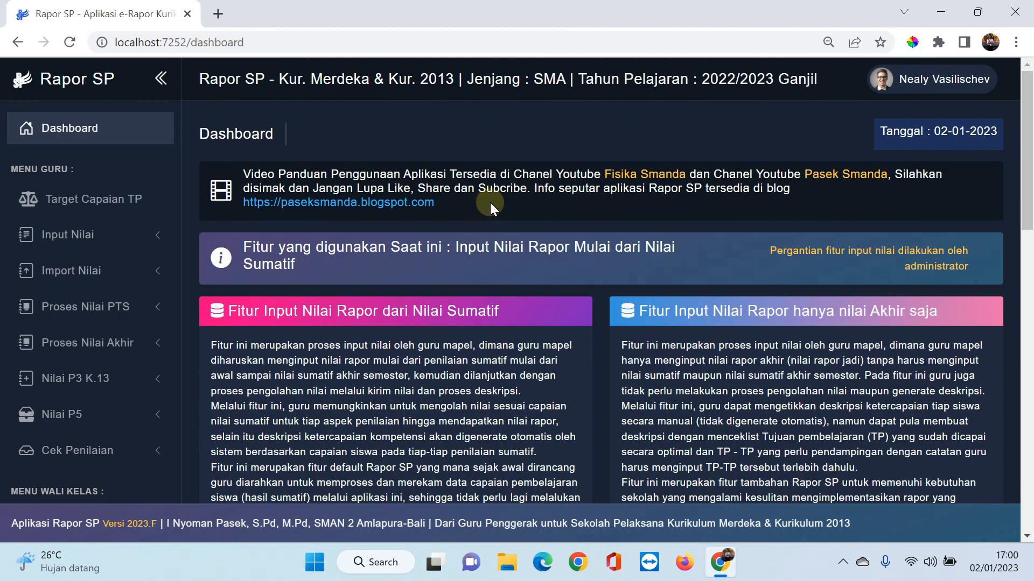
- Examine the dashboard notice stating which report score input feature is in use
scroll(490, 204, "down", 1)
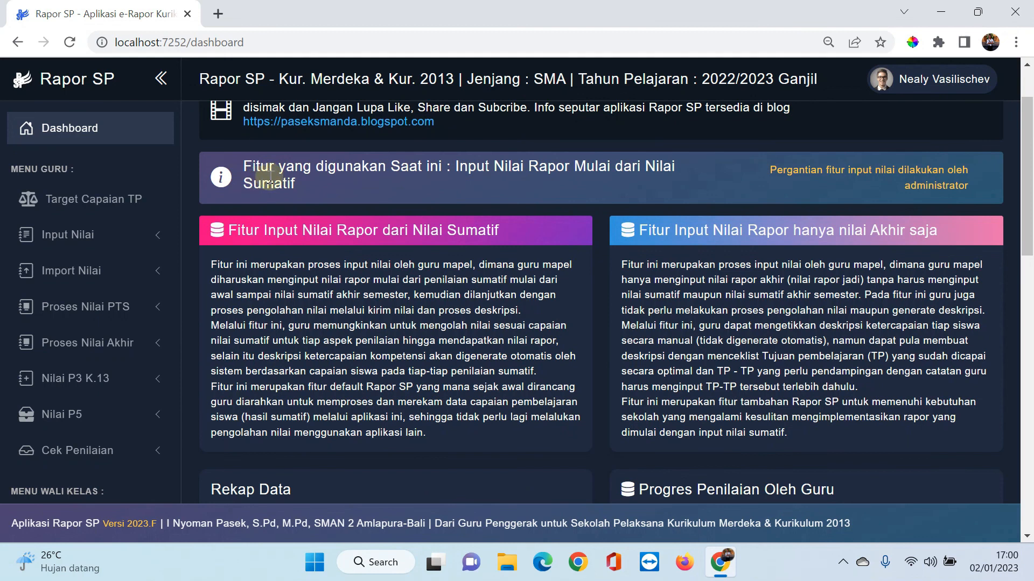
left_click_drag(455, 167, 672, 177)
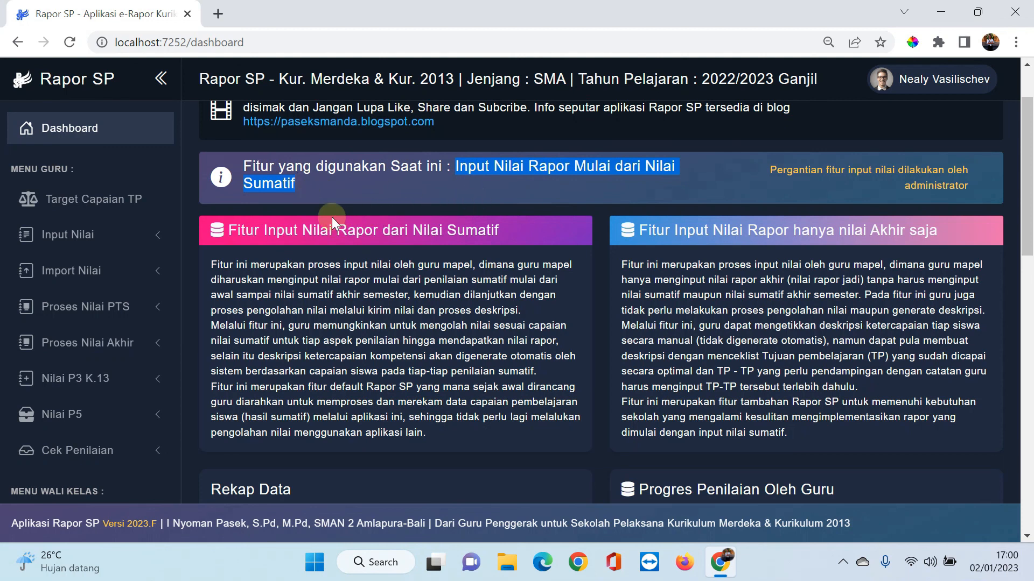
left_click(501, 189)
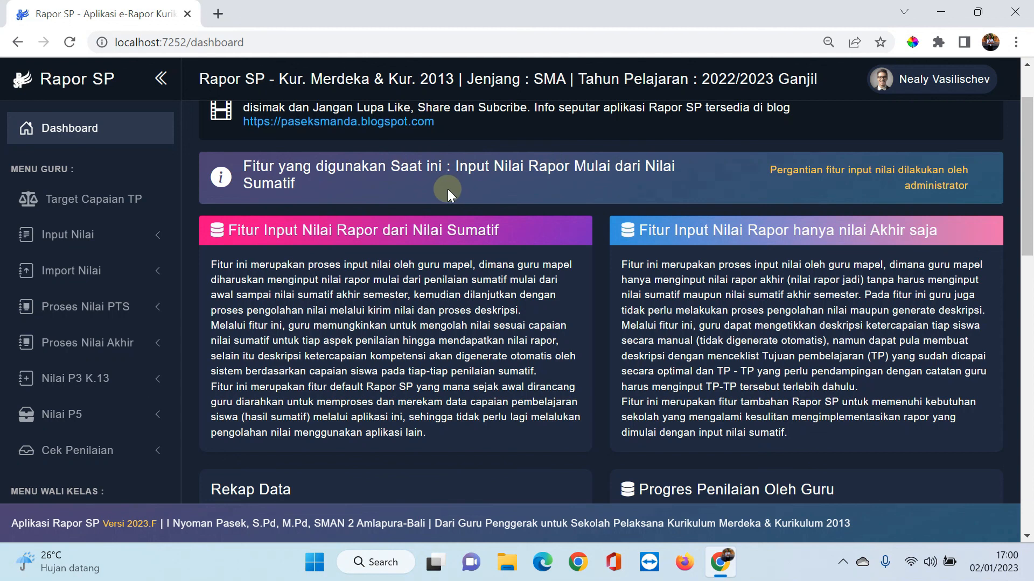